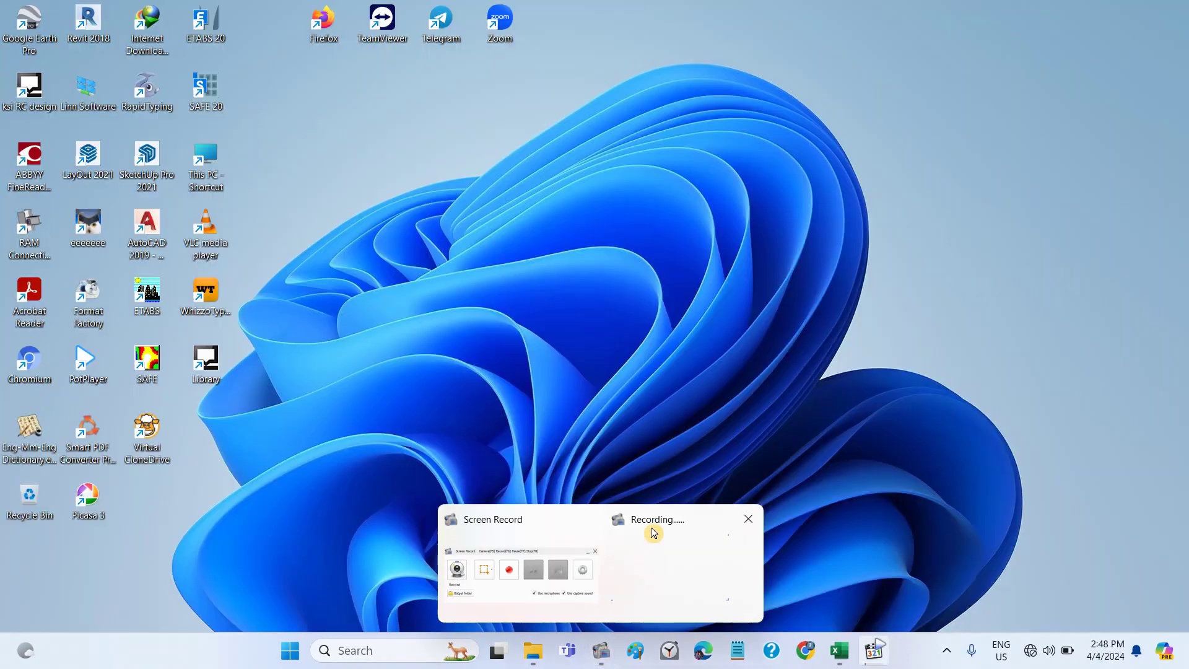
Step: Restore the Screen Record window over the Excel workbook while recording continues
{"action": "left_click", "coordinate": [652, 528]}
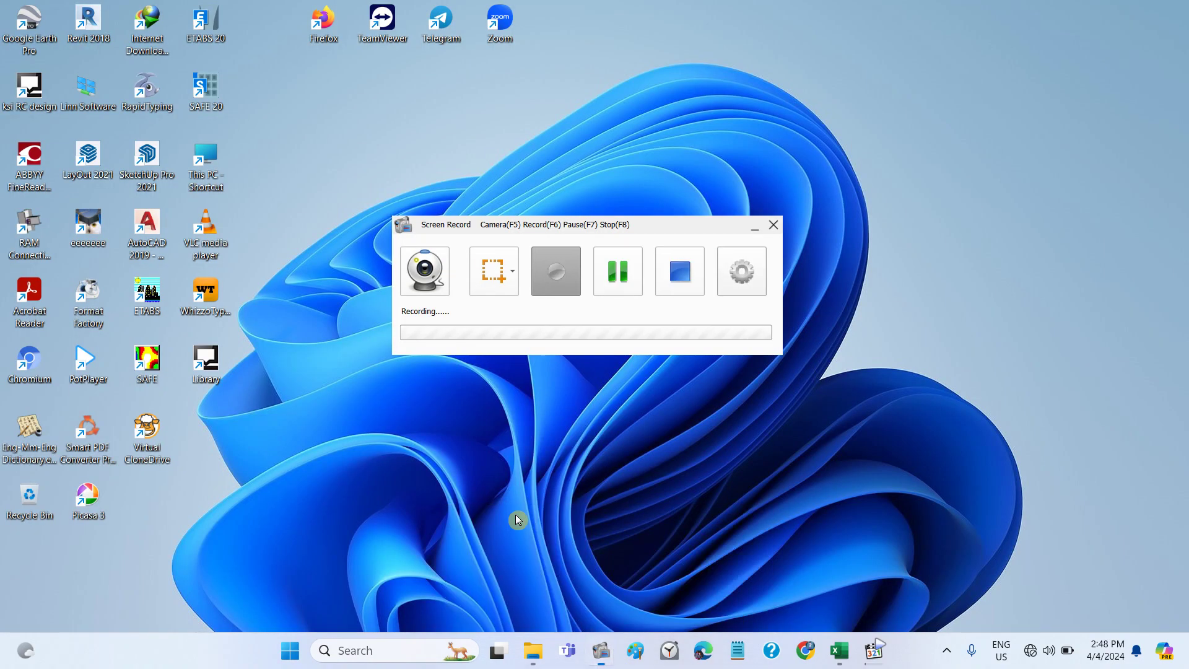
{"action": "left_click", "coordinate": [517, 517]}
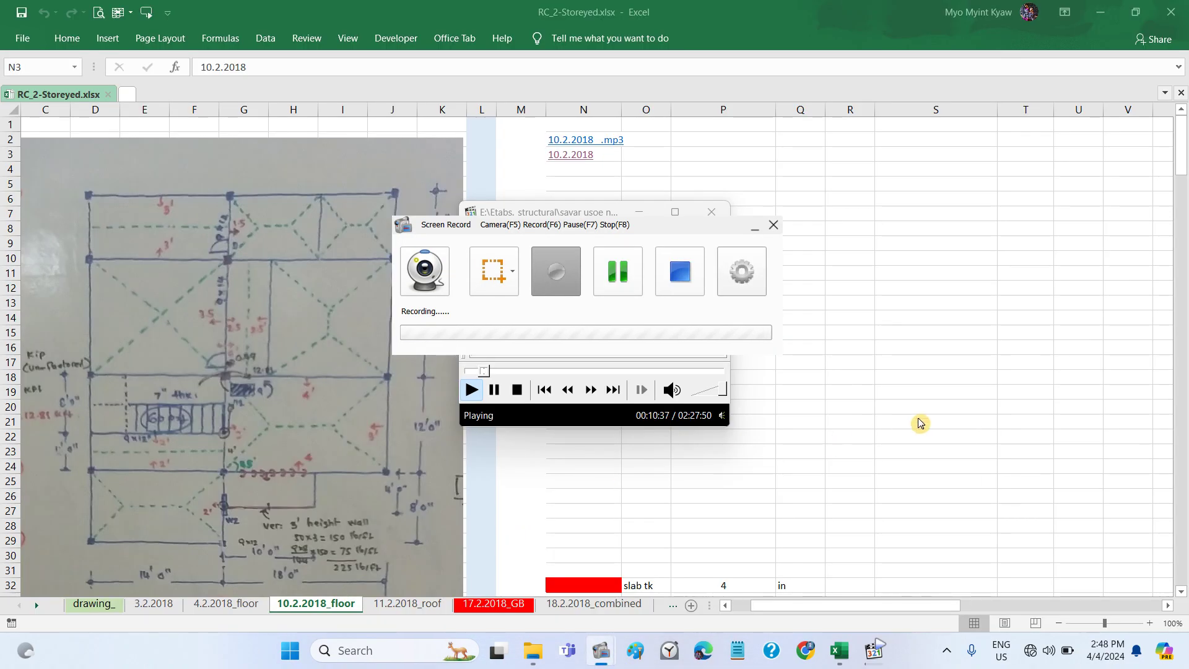
Step: Bring Excel forward, minimize Screen Record, and scroll to the slab, dead and live load rows
{"action": "key", "text": "alt+Tab"}
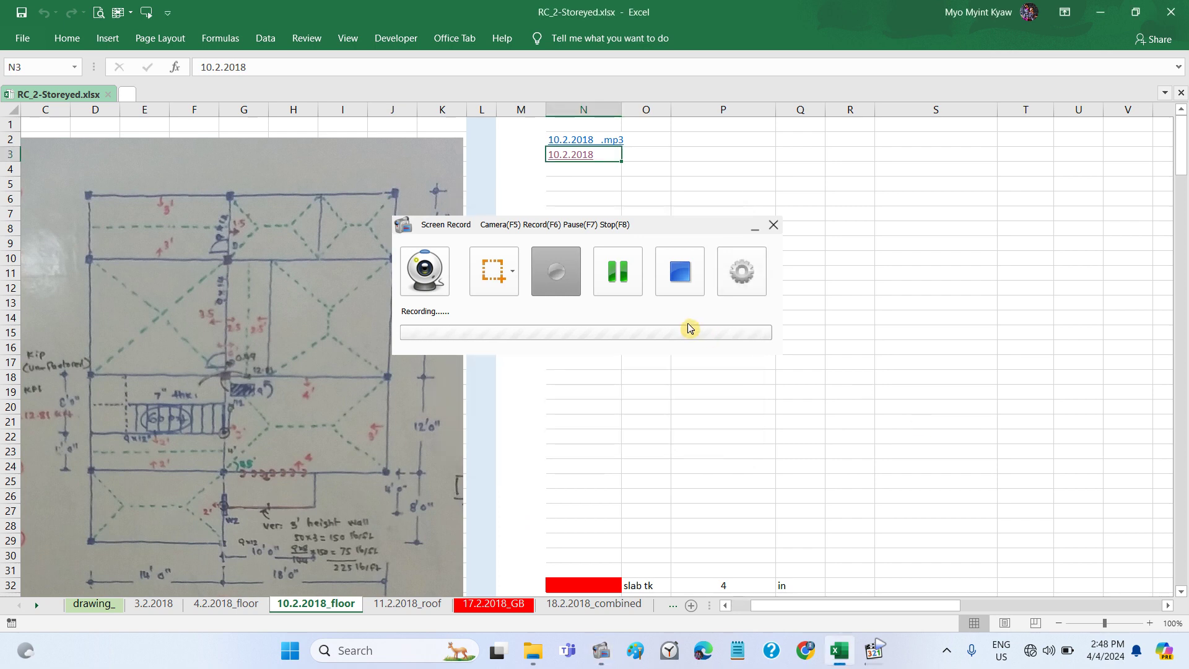
{"action": "left_click", "coordinate": [753, 238]}
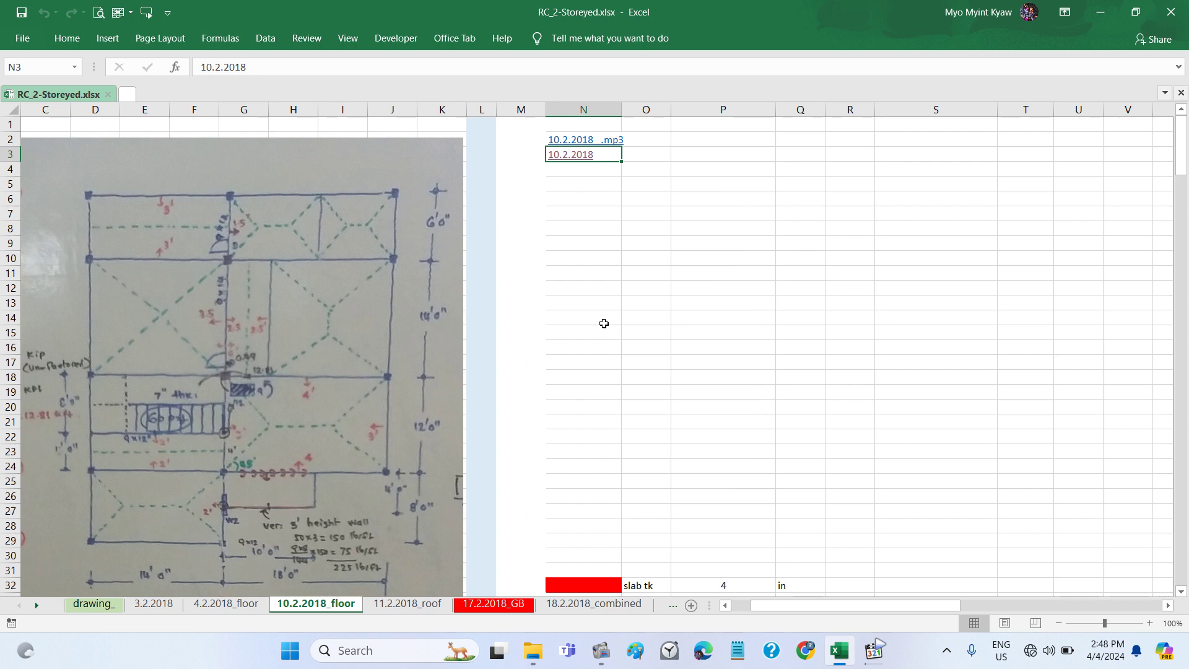
{"action": "scroll", "coordinate": [604, 324], "scroll_direction": "down", "scroll_amount": 1}
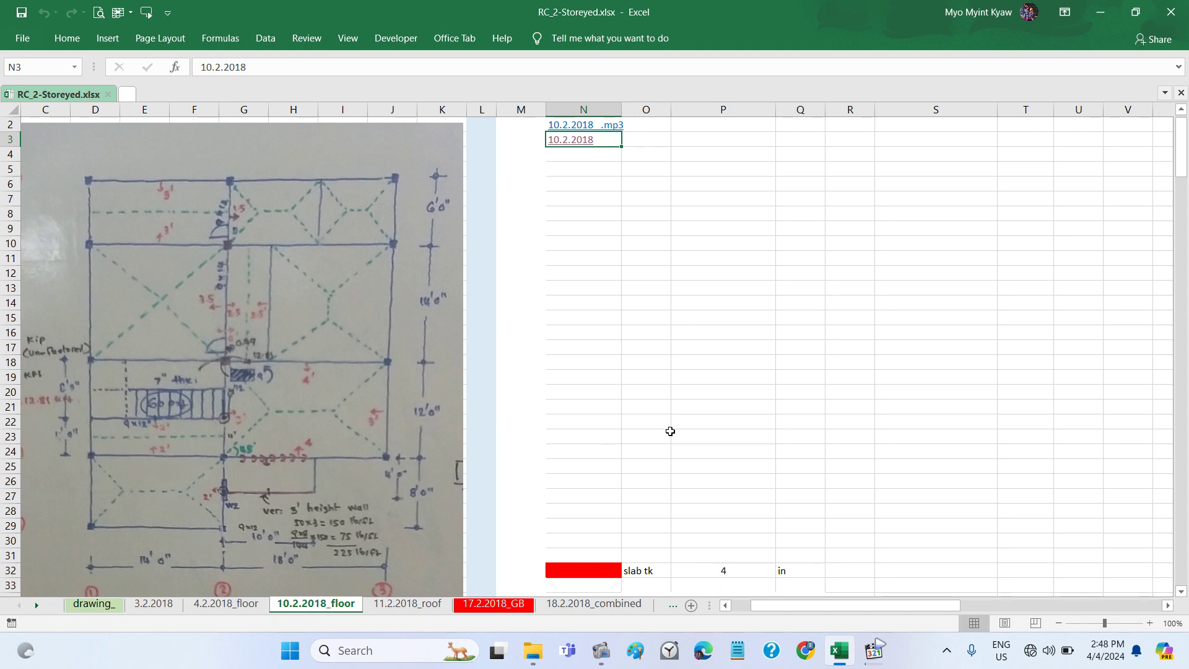
{"action": "scroll", "coordinate": [673, 432], "scroll_direction": "down", "scroll_amount": 2}
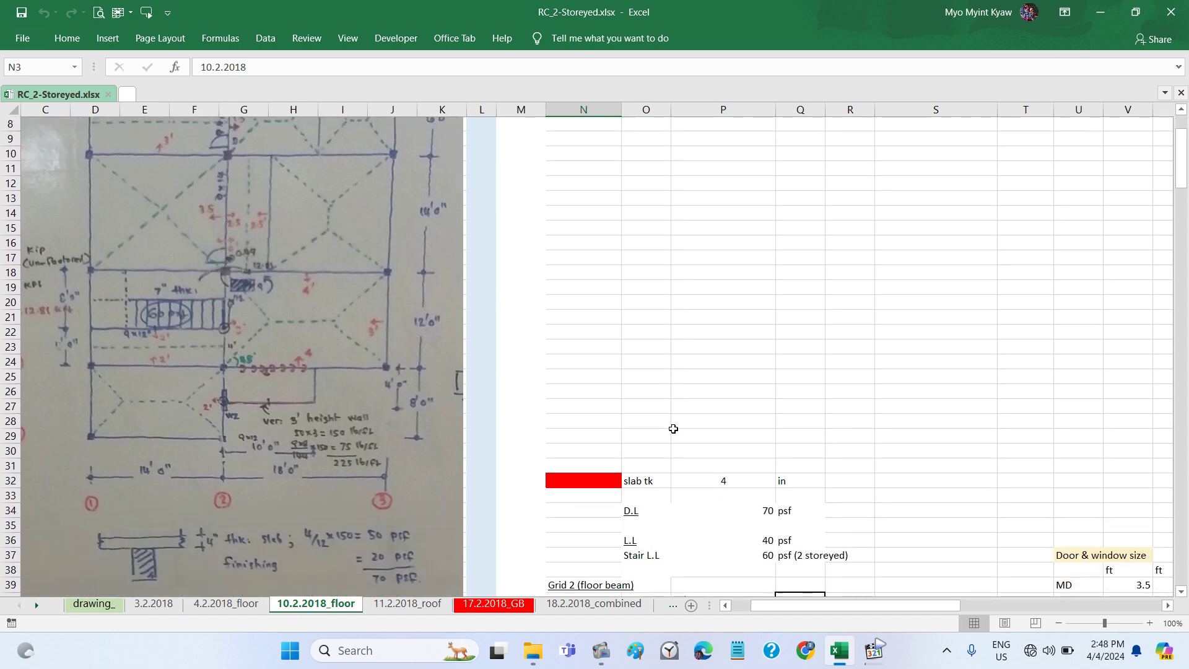
{"action": "scroll", "coordinate": [674, 428], "scroll_direction": "down", "scroll_amount": 2}
{"action": "scroll", "coordinate": [673, 428], "scroll_direction": "down", "scroll_amount": 2}
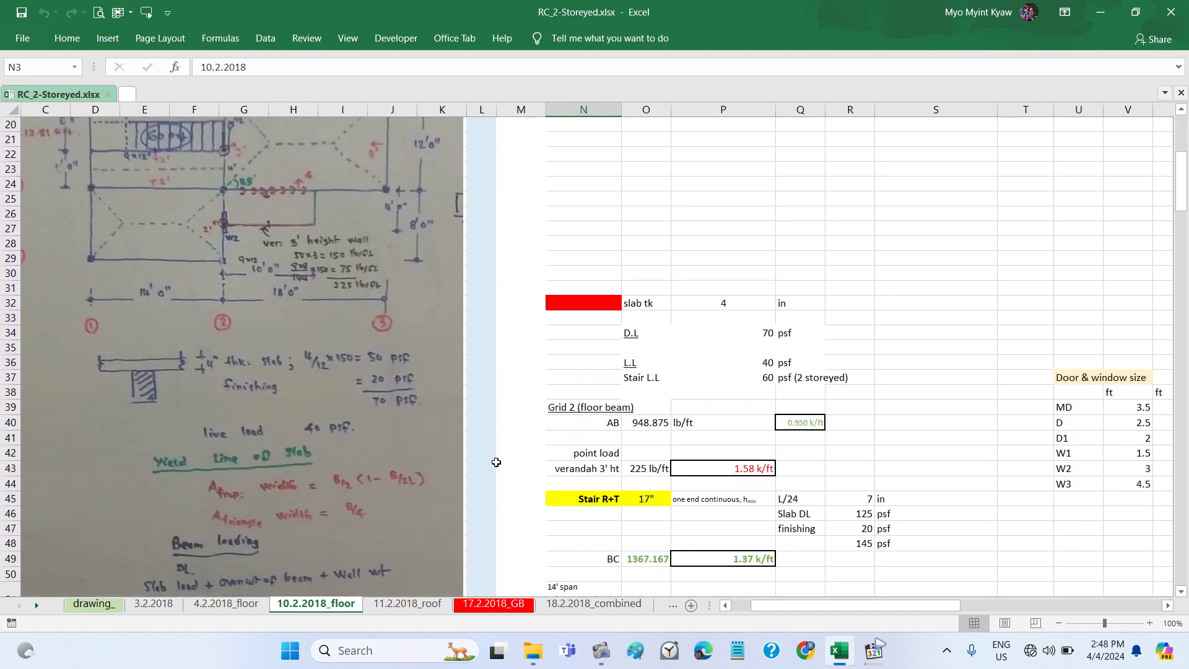
{"action": "scroll", "coordinate": [539, 472], "scroll_direction": "down", "scroll_amount": 3}
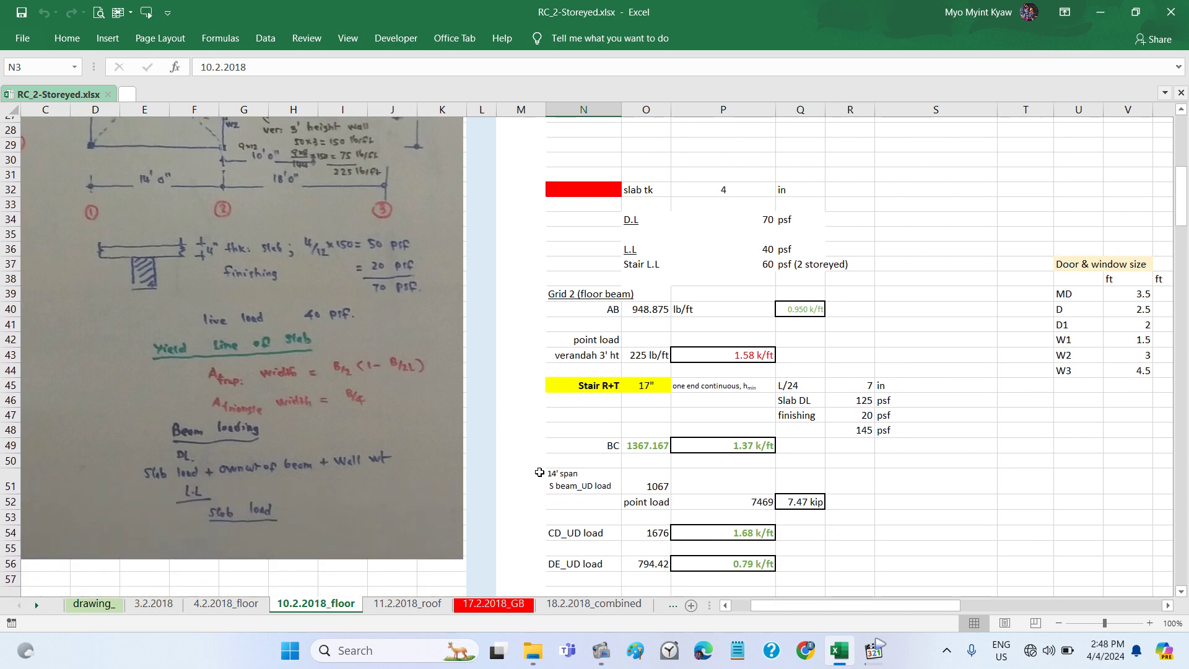
{"action": "scroll", "coordinate": [539, 472], "scroll_direction": "up", "scroll_amount": 3}
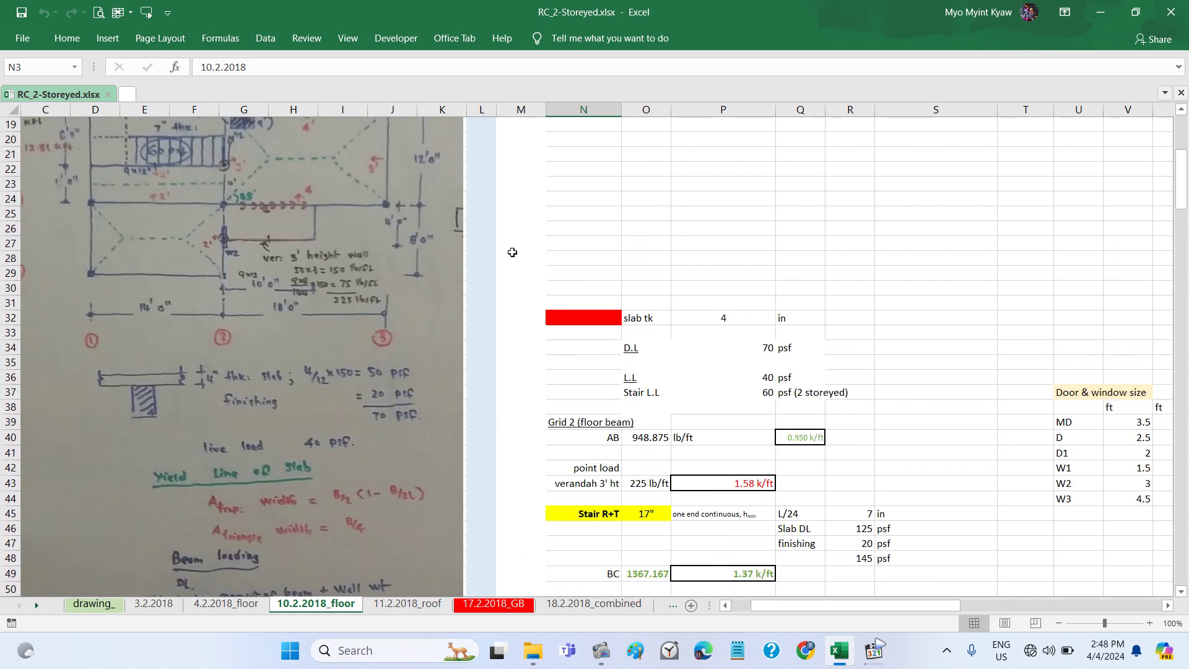
Step: Enter 3a_ in cell M27 of the 10.2.2018_floor sheet
{"action": "left_click", "coordinate": [513, 248]}
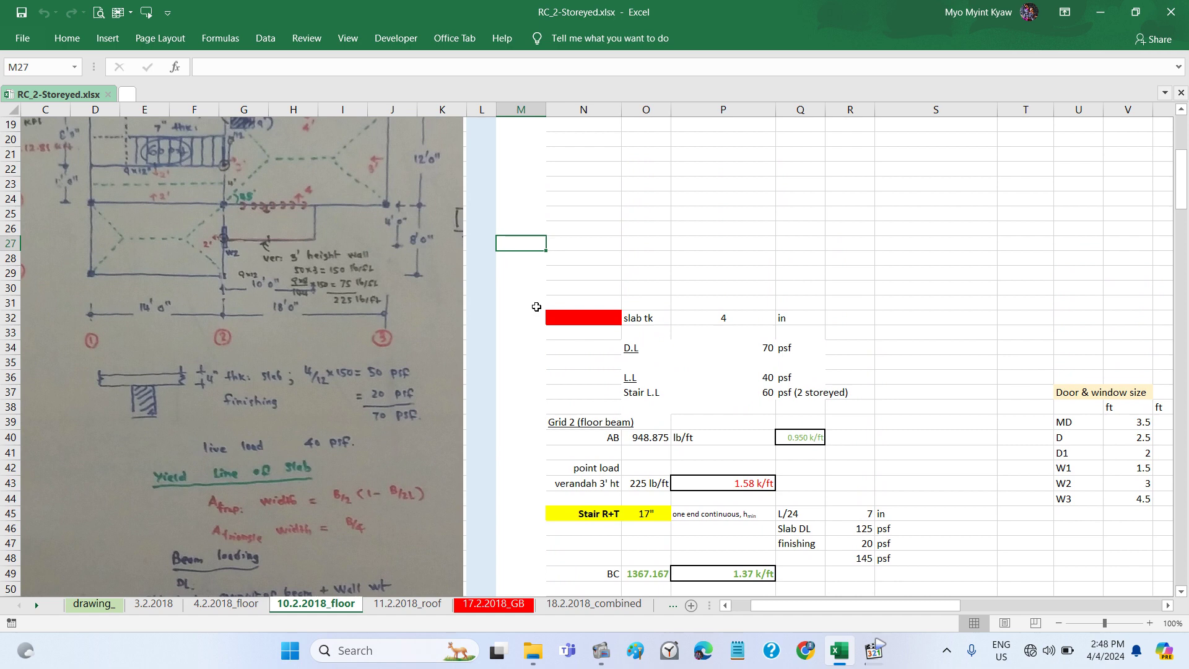
{"action": "type", "text": "3a_"}
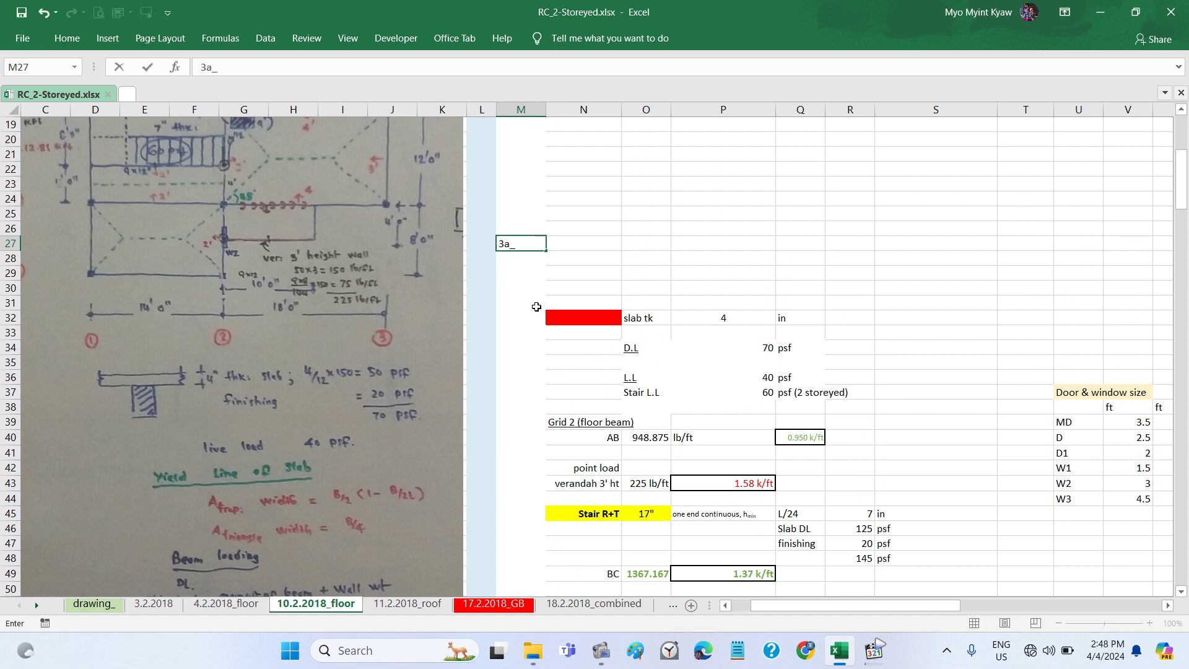
{"action": "key", "text": "Return"}
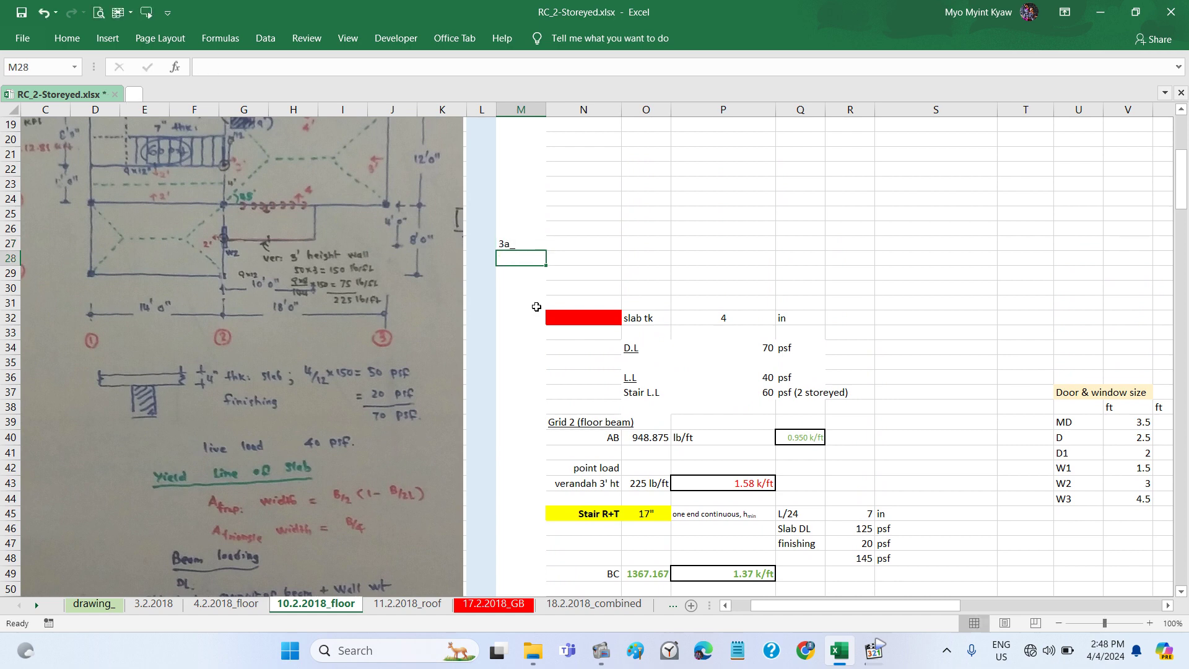
{"action": "scroll", "coordinate": [599, 308], "scroll_direction": "up", "scroll_amount": 1}
{"action": "scroll", "coordinate": [599, 308], "scroll_direction": "up", "scroll_amount": 1}
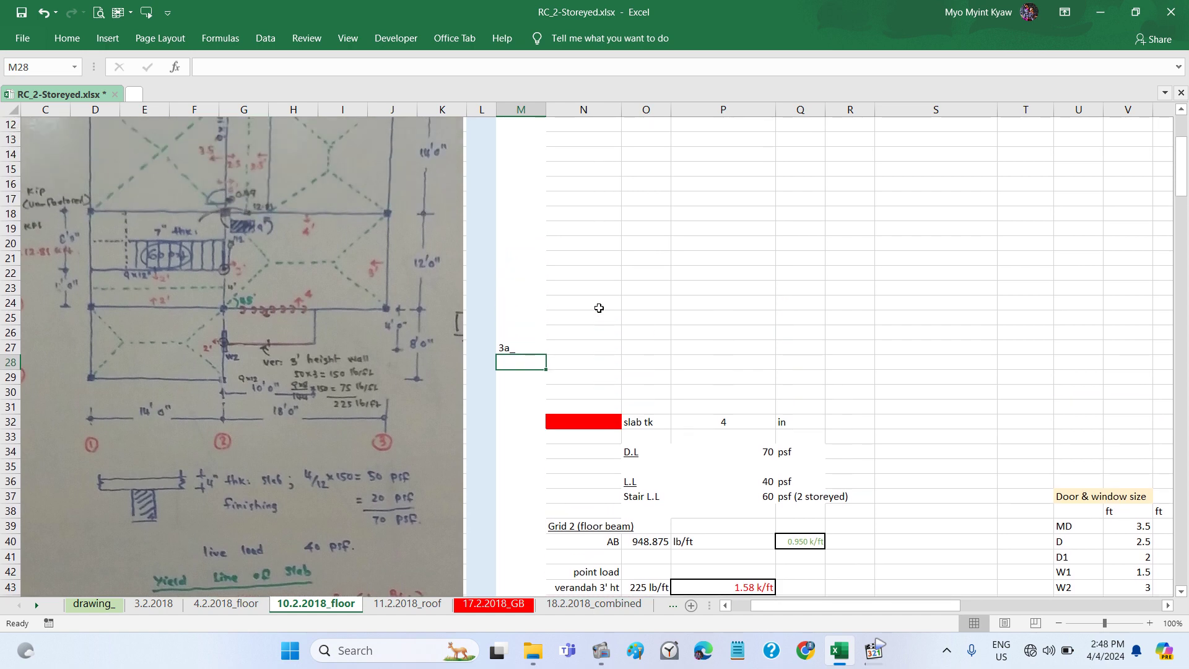
{"action": "scroll", "coordinate": [599, 308], "scroll_direction": "up", "scroll_amount": 1}
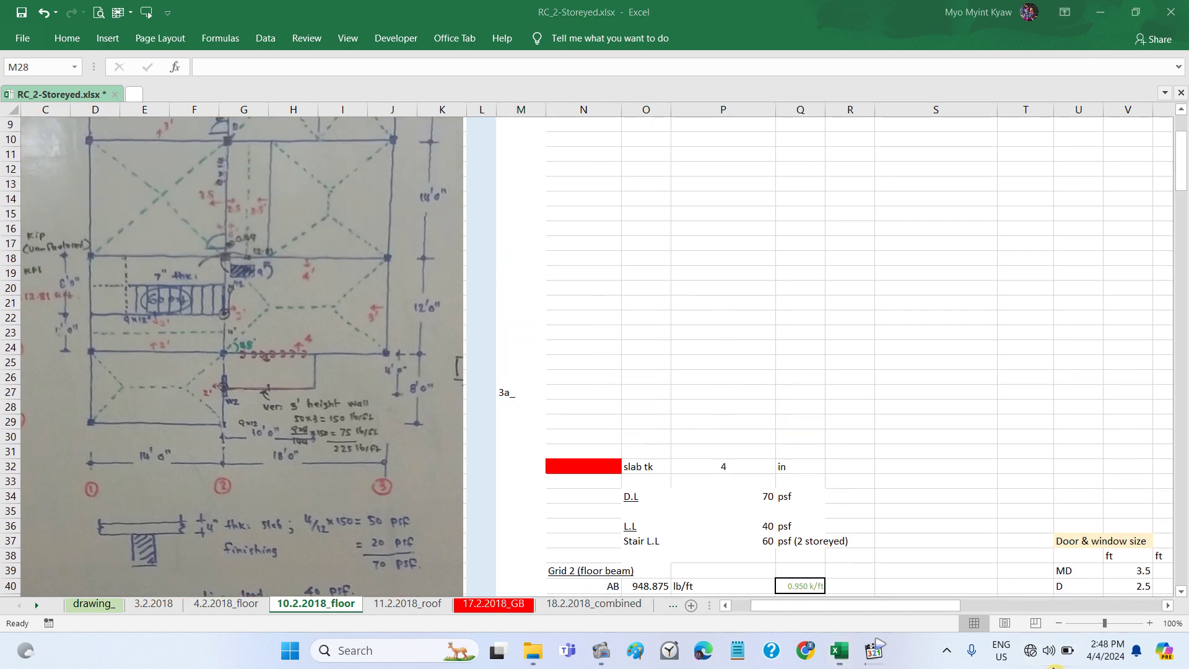
Step: Open and dismiss Windows Quick Settings, returning to the floor-beam load calculations
{"action": "left_click", "coordinate": [1049, 650]}
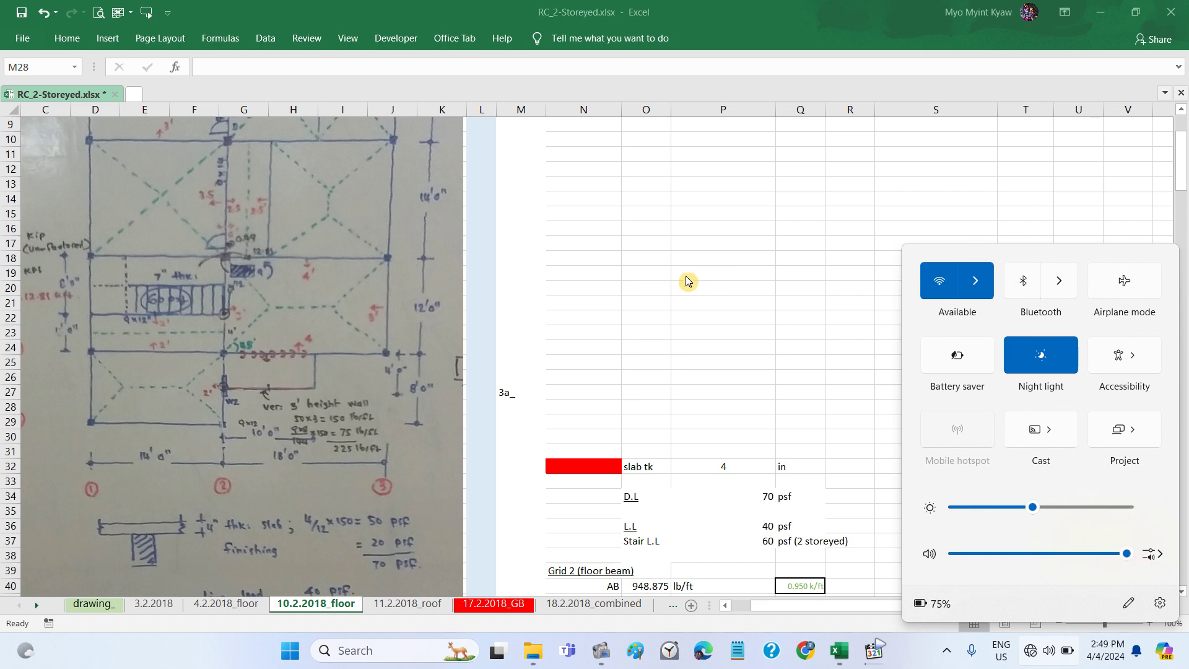
{"action": "left_click", "coordinate": [779, 324]}
{"action": "scroll", "coordinate": [734, 354], "scroll_direction": "down", "scroll_amount": 1}
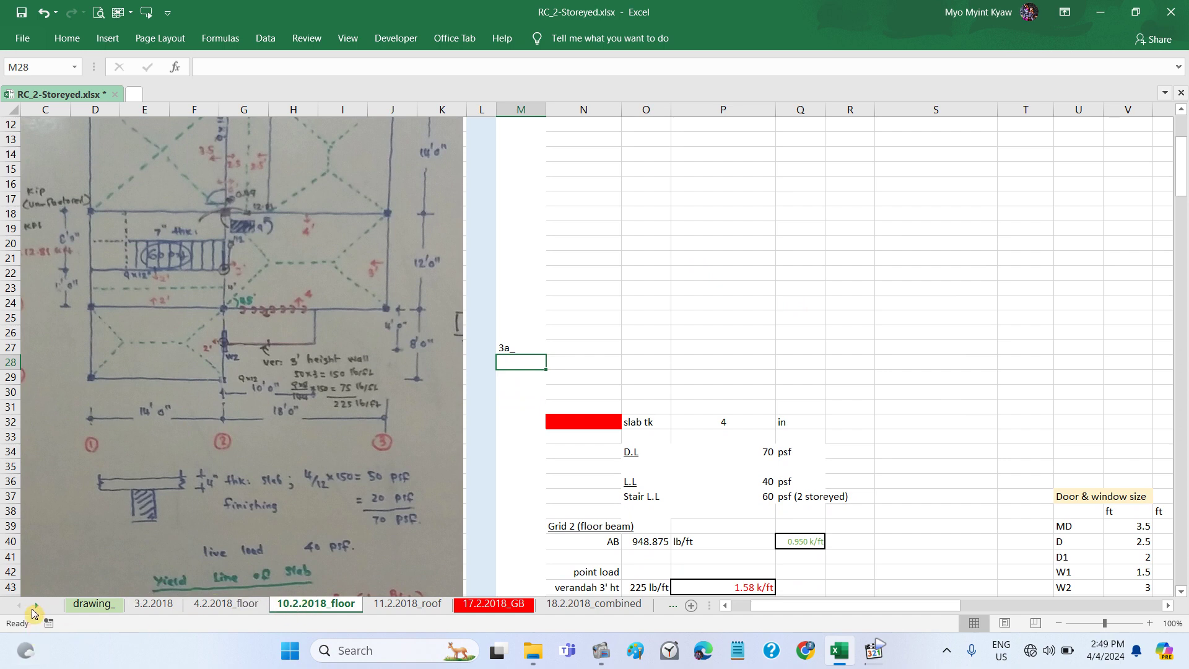
Step: Browse the sheet tabs and reselect 10.2.2018_floor to view its stair calculation
{"action": "left_click", "coordinate": [34, 607]}
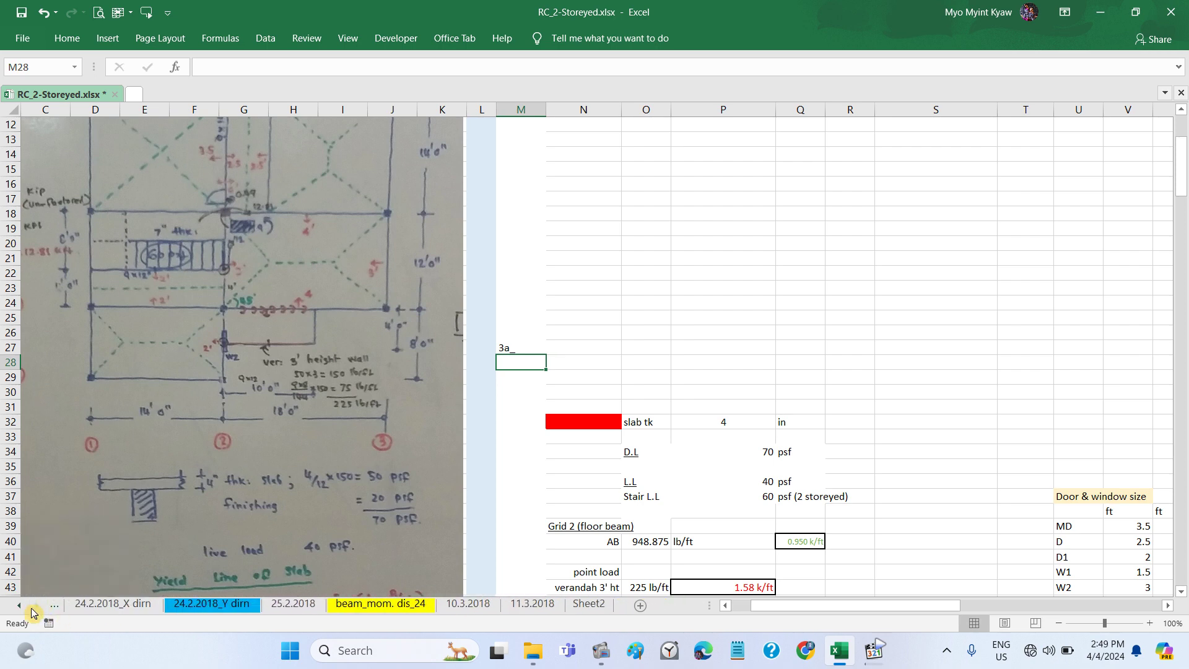
{"action": "left_click", "coordinate": [21, 607]}
{"action": "left_click", "coordinate": [22, 608]}
{"action": "left_click", "coordinate": [22, 608]}
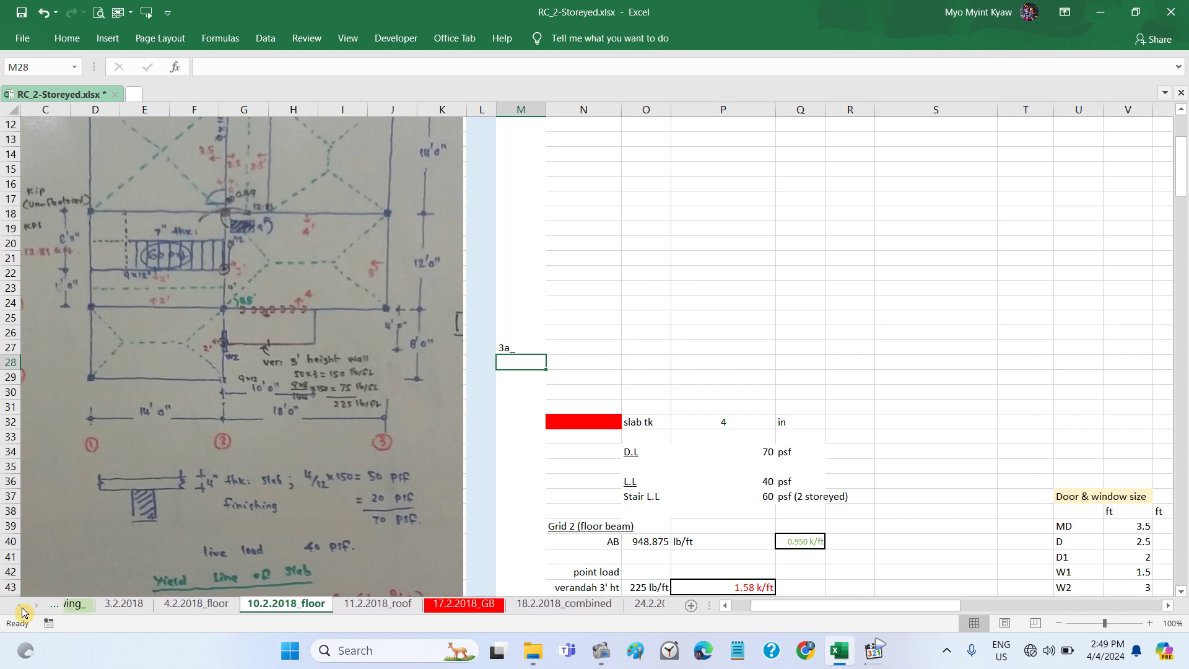
{"action": "left_click", "coordinate": [22, 608]}
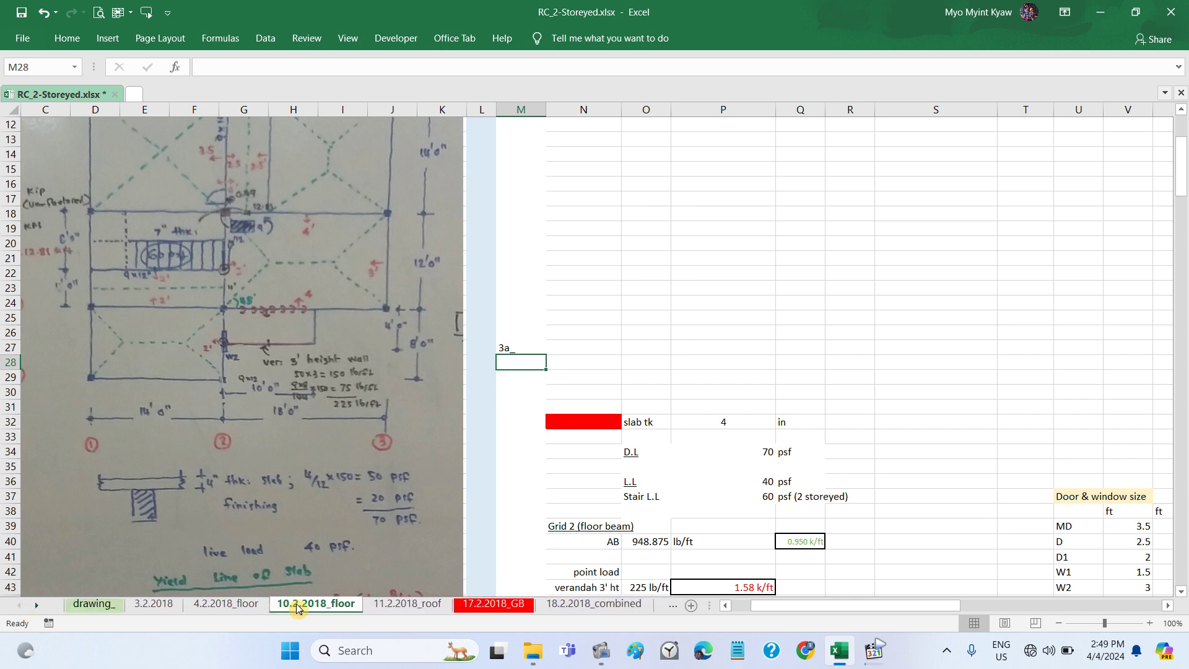
{"action": "left_click", "coordinate": [297, 607]}
{"action": "scroll", "coordinate": [779, 408], "scroll_direction": "down", "scroll_amount": 1}
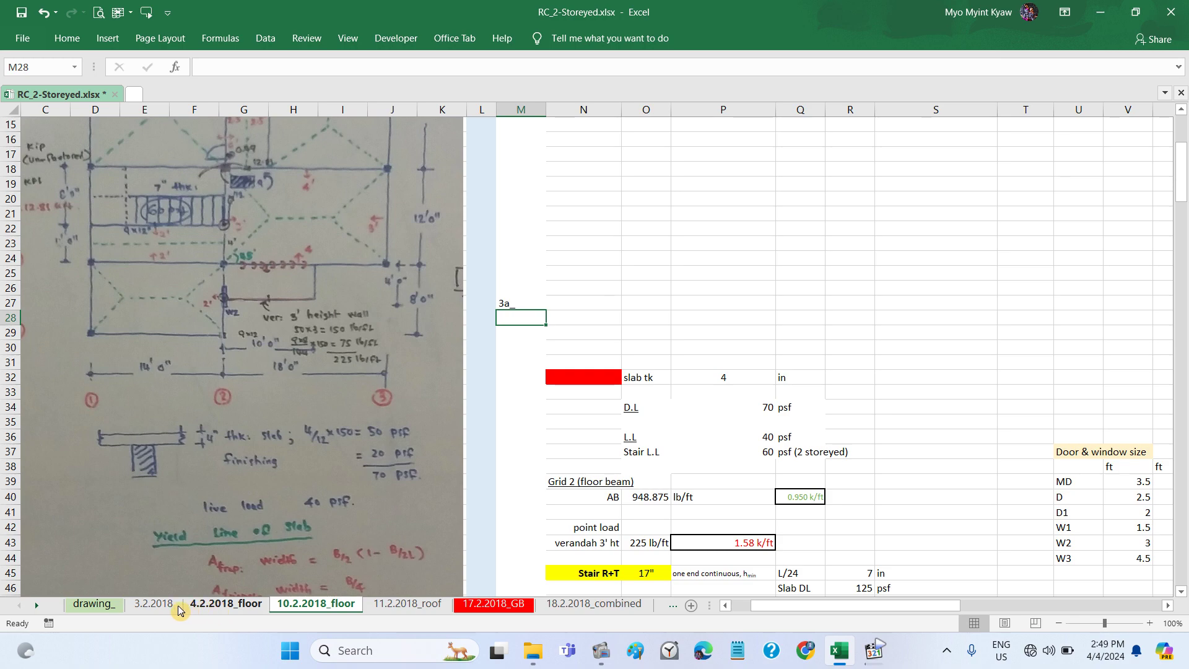
{"action": "left_click", "coordinate": [211, 610]}
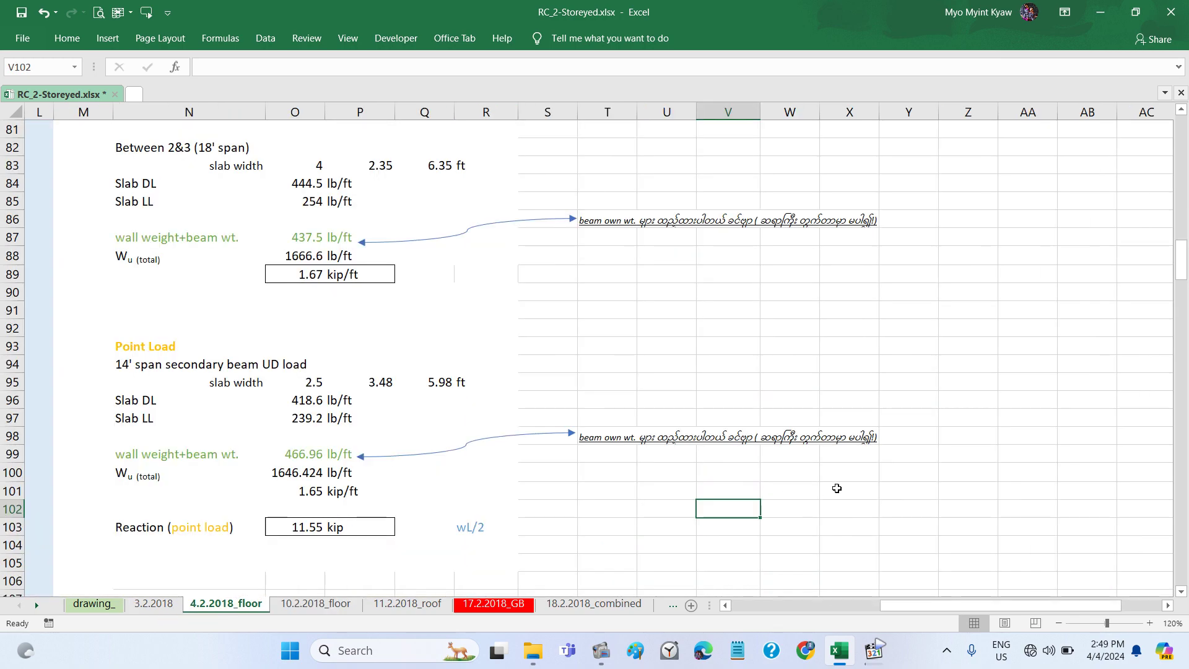
{"action": "scroll", "coordinate": [836, 487], "scroll_direction": "down", "scroll_amount": 3}
{"action": "scroll", "coordinate": [837, 489], "scroll_direction": "down", "scroll_amount": 12}
{"action": "scroll", "coordinate": [837, 488], "scroll_direction": "down", "scroll_amount": 7}
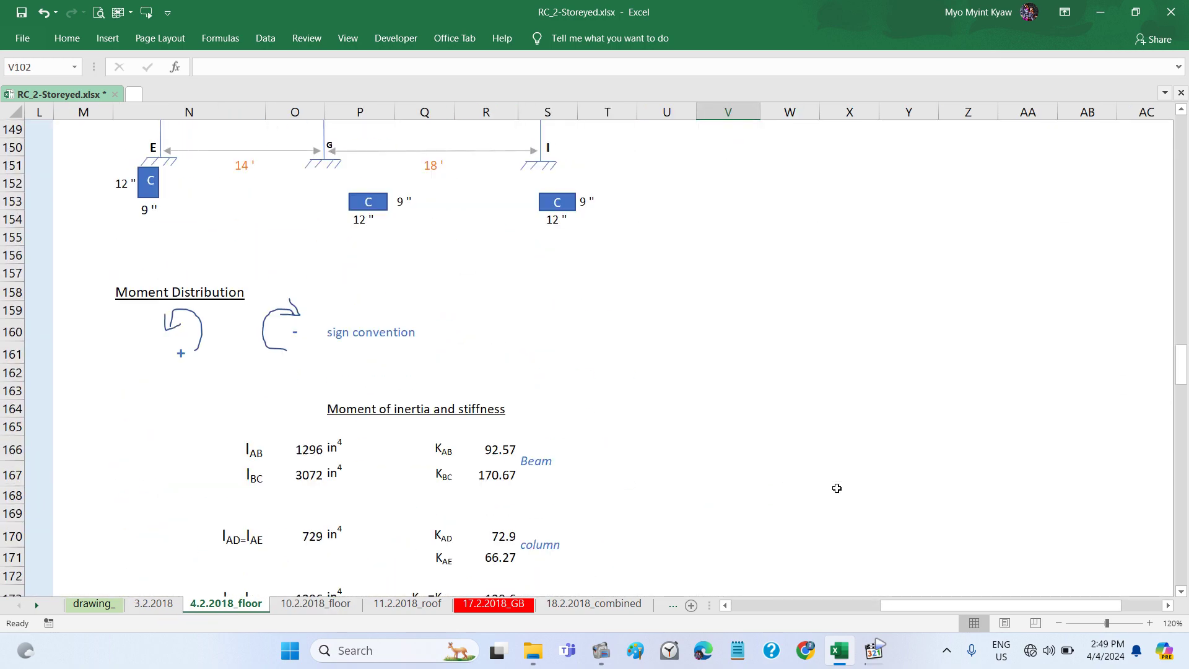
{"action": "scroll", "coordinate": [837, 489], "scroll_direction": "down", "scroll_amount": 4}
{"action": "scroll", "coordinate": [836, 489], "scroll_direction": "down", "scroll_amount": 3}
{"action": "scroll", "coordinate": [836, 489], "scroll_direction": "down", "scroll_amount": 4}
{"action": "scroll", "coordinate": [836, 489], "scroll_direction": "down", "scroll_amount": 4}
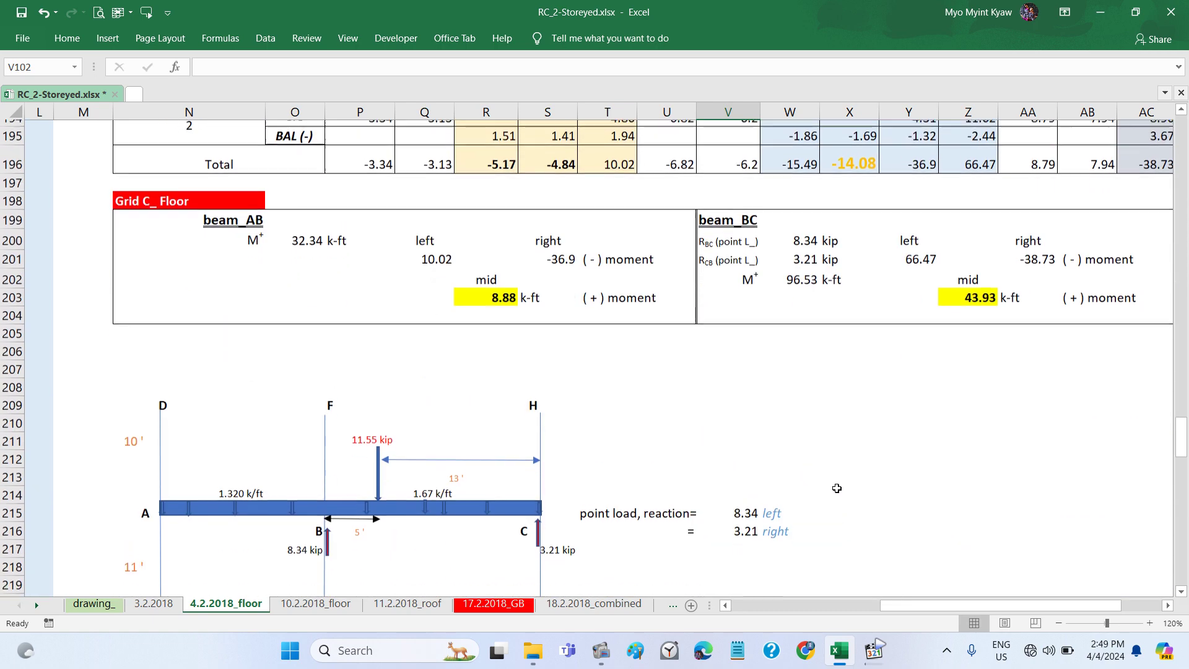
{"action": "scroll", "coordinate": [837, 489], "scroll_direction": "down", "scroll_amount": 2}
{"action": "scroll", "coordinate": [836, 489], "scroll_direction": "down", "scroll_amount": 6}
{"action": "scroll", "coordinate": [837, 488], "scroll_direction": "down", "scroll_amount": 5}
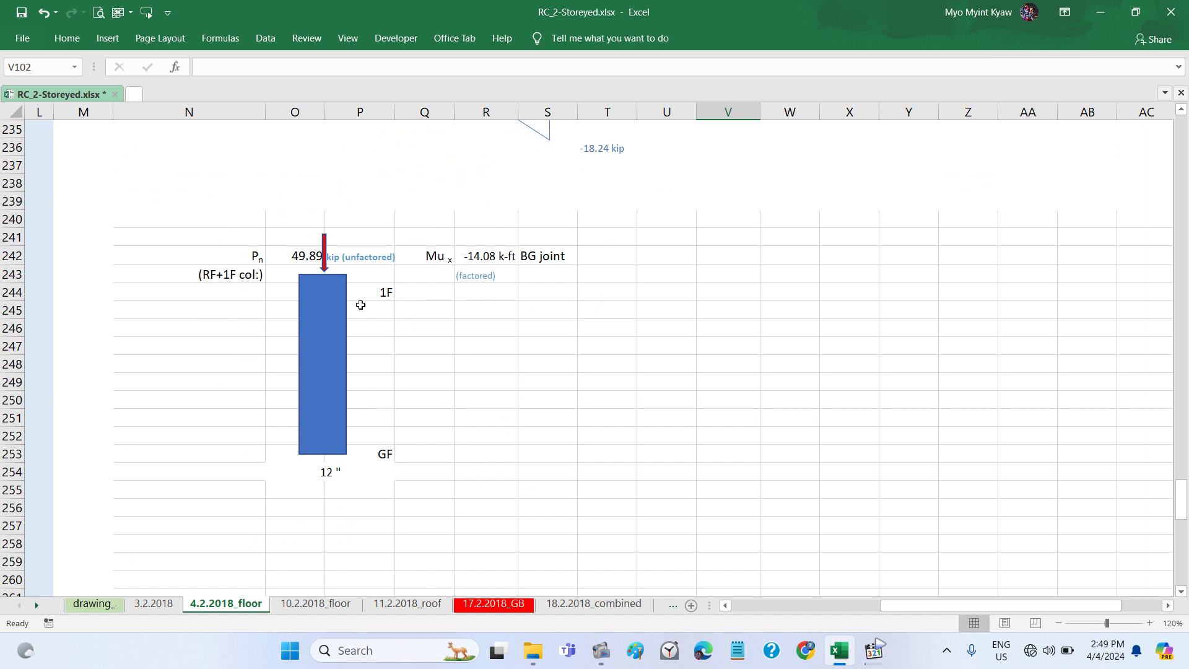
{"action": "scroll", "coordinate": [361, 290], "scroll_direction": "up", "scroll_amount": 2}
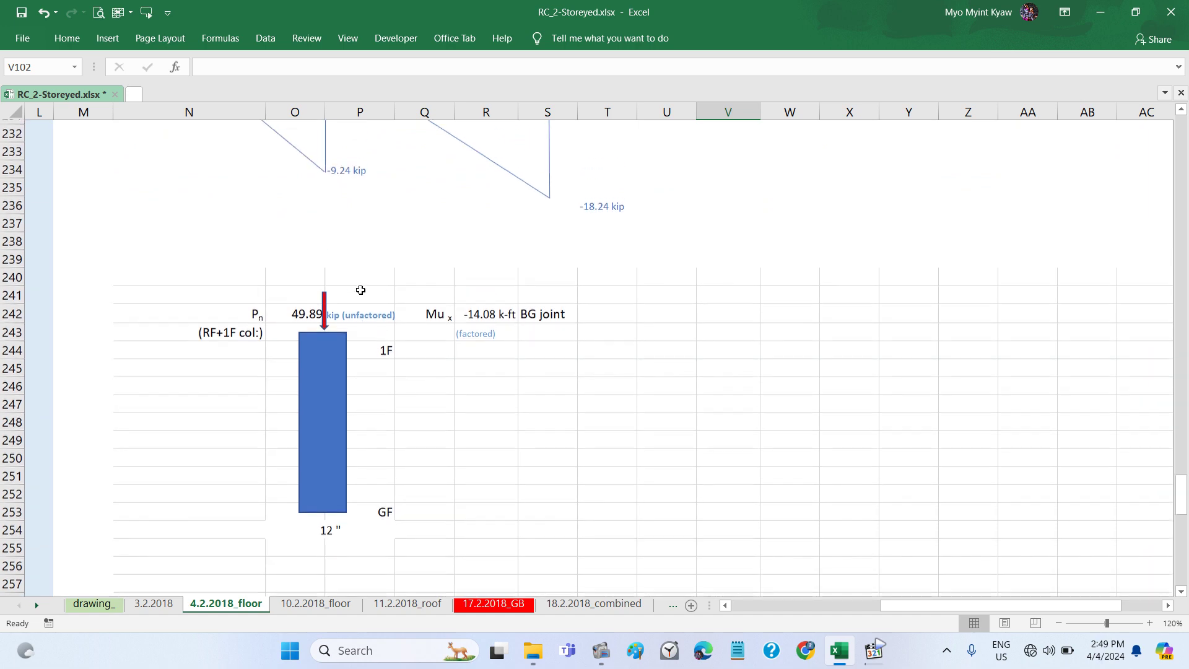
{"action": "scroll", "coordinate": [361, 290], "scroll_direction": "up", "scroll_amount": 1}
{"action": "scroll", "coordinate": [360, 290], "scroll_direction": "up", "scroll_amount": 4}
{"action": "scroll", "coordinate": [361, 289], "scroll_direction": "up", "scroll_amount": 1}
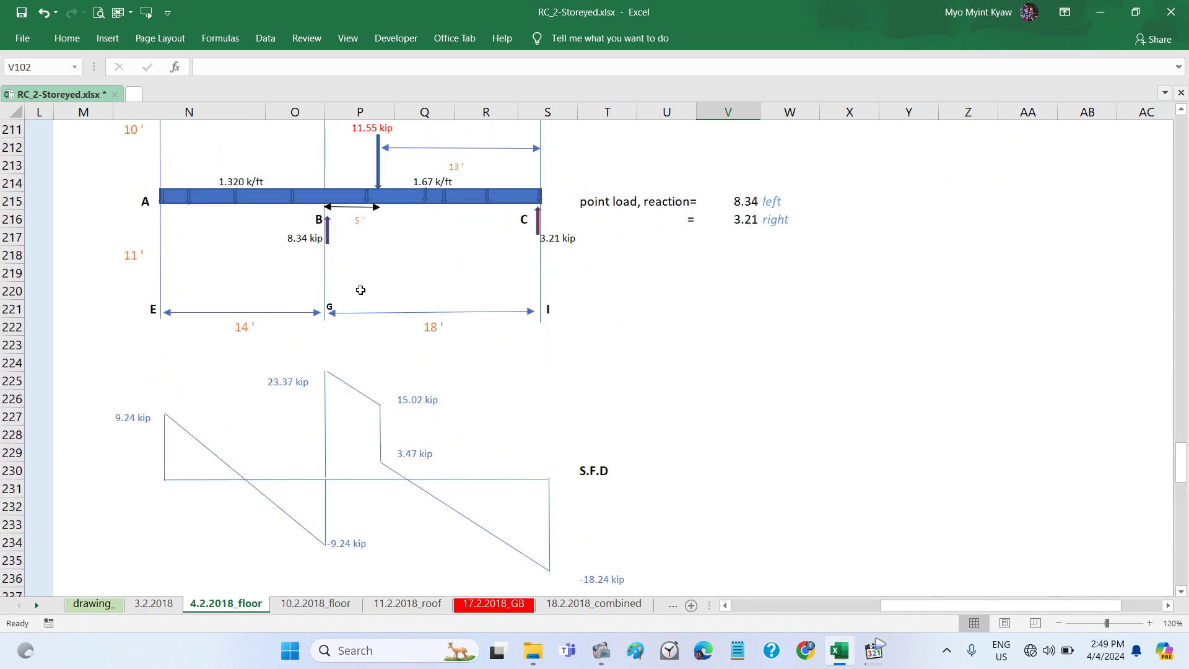
{"action": "scroll", "coordinate": [361, 290], "scroll_direction": "up", "scroll_amount": 1}
{"action": "scroll", "coordinate": [361, 290], "scroll_direction": "up", "scroll_amount": 3}
{"action": "scroll", "coordinate": [360, 290], "scroll_direction": "up", "scroll_amount": 1}
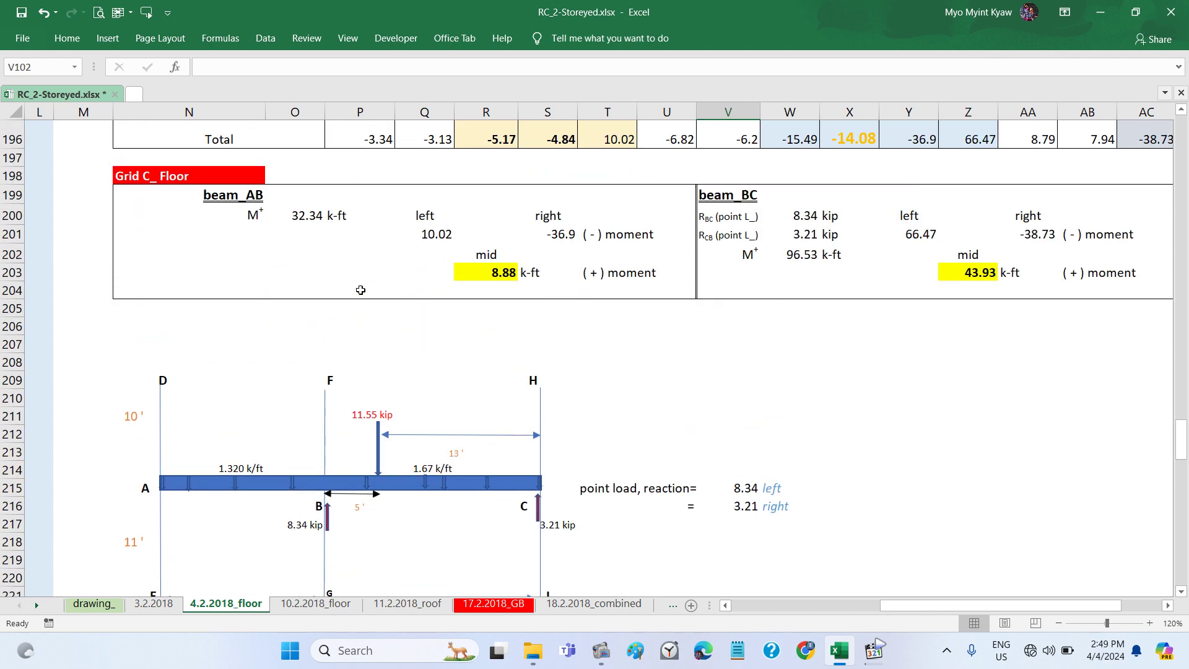
{"action": "scroll", "coordinate": [361, 289], "scroll_direction": "up", "scroll_amount": 1}
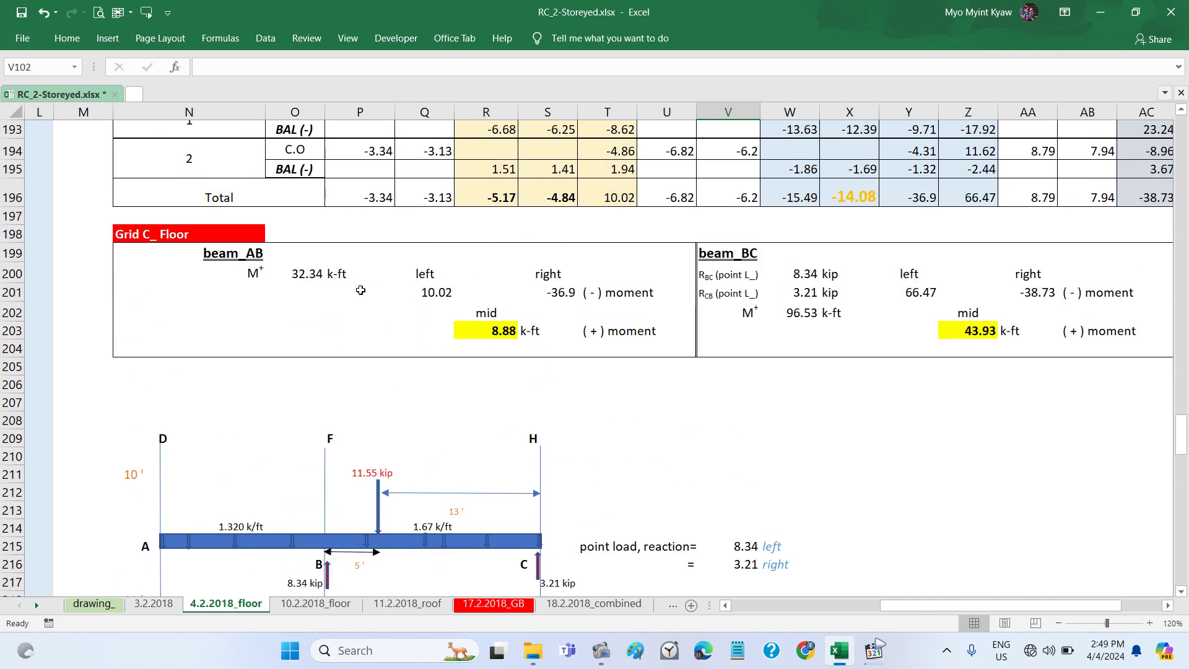
{"action": "scroll", "coordinate": [360, 290], "scroll_direction": "up", "scroll_amount": 2}
{"action": "scroll", "coordinate": [261, 333], "scroll_direction": "up", "scroll_amount": 5}
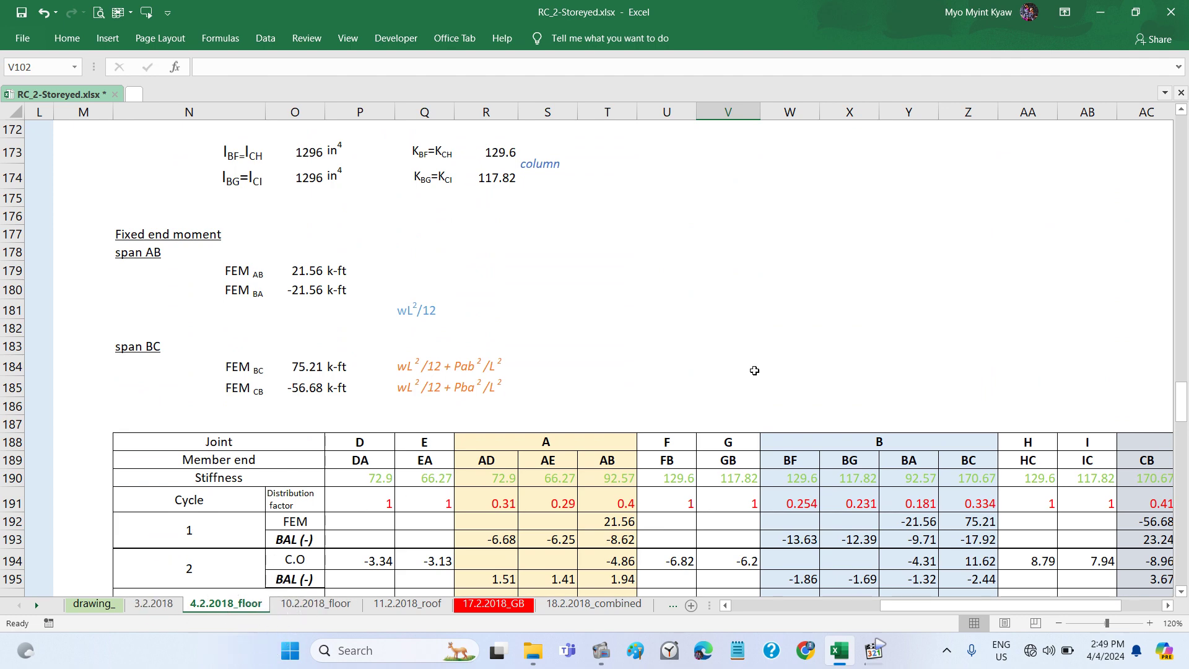
{"action": "scroll", "coordinate": [755, 371], "scroll_direction": "up", "scroll_amount": 2}
{"action": "scroll", "coordinate": [755, 370], "scroll_direction": "up", "scroll_amount": 7}
{"action": "scroll", "coordinate": [755, 371], "scroll_direction": "up", "scroll_amount": 7}
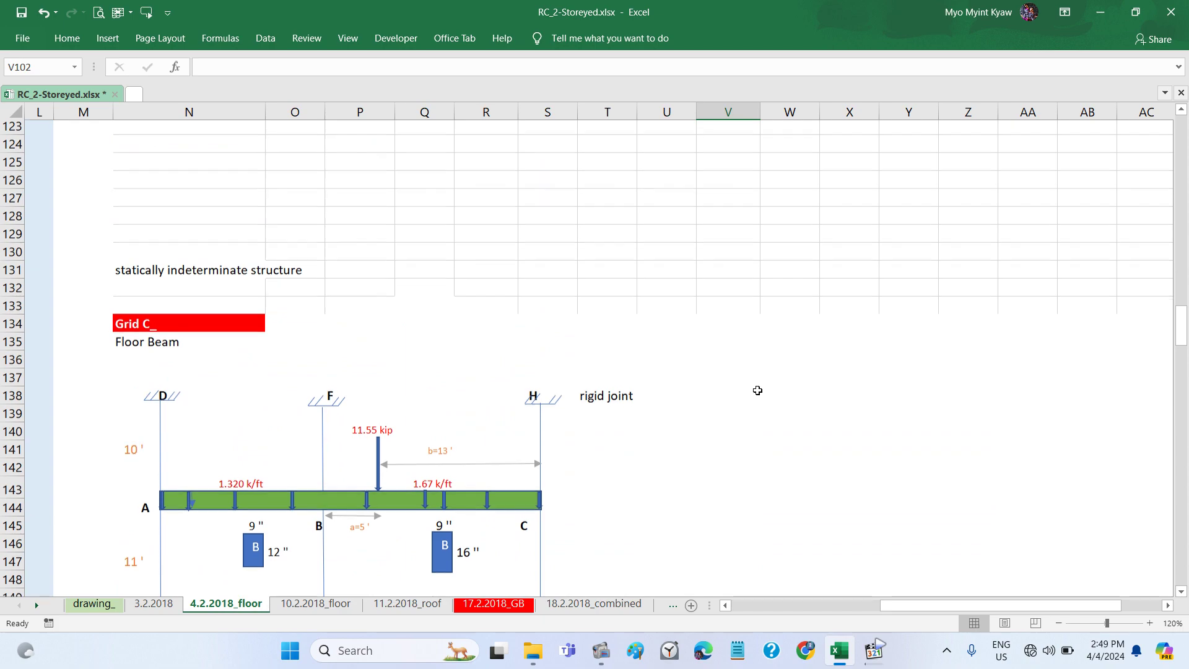
{"action": "scroll", "coordinate": [757, 390], "scroll_direction": "down", "scroll_amount": 2}
{"action": "scroll", "coordinate": [757, 390], "scroll_direction": "left", "scroll_amount": 5}
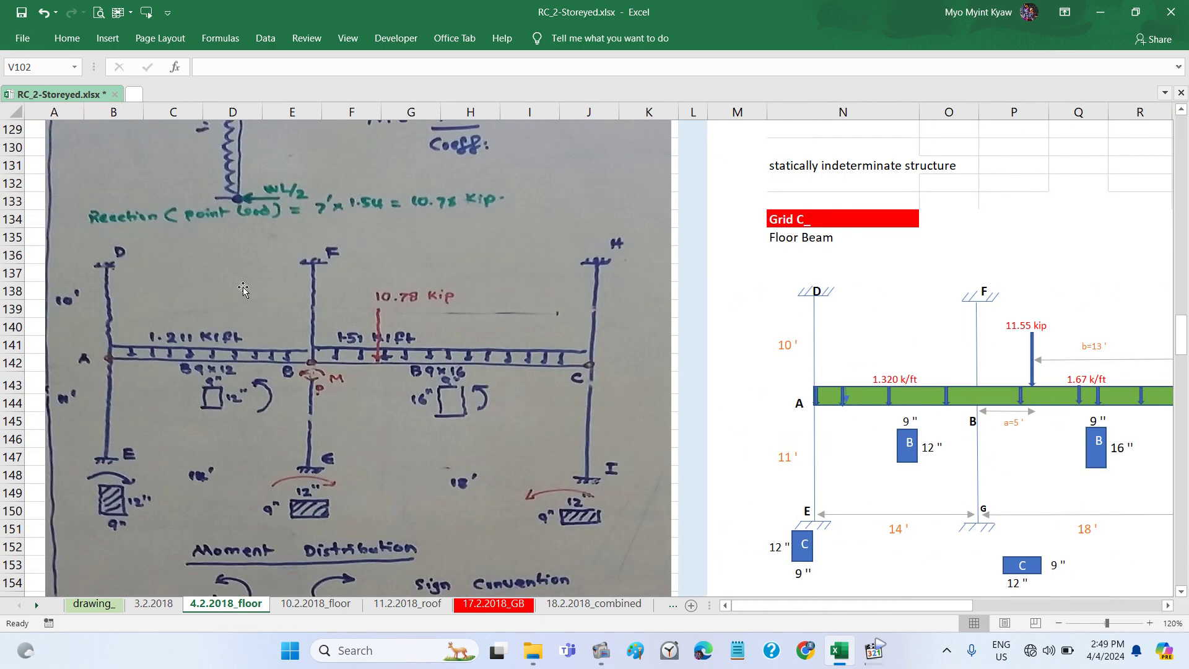
{"action": "scroll", "coordinate": [242, 288], "scroll_direction": "up", "scroll_amount": 3}
{"action": "scroll", "coordinate": [243, 289], "scroll_direction": "up", "scroll_amount": 4}
{"action": "scroll", "coordinate": [243, 289], "scroll_direction": "up", "scroll_amount": 8}
{"action": "scroll", "coordinate": [243, 289], "scroll_direction": "up", "scroll_amount": 6}
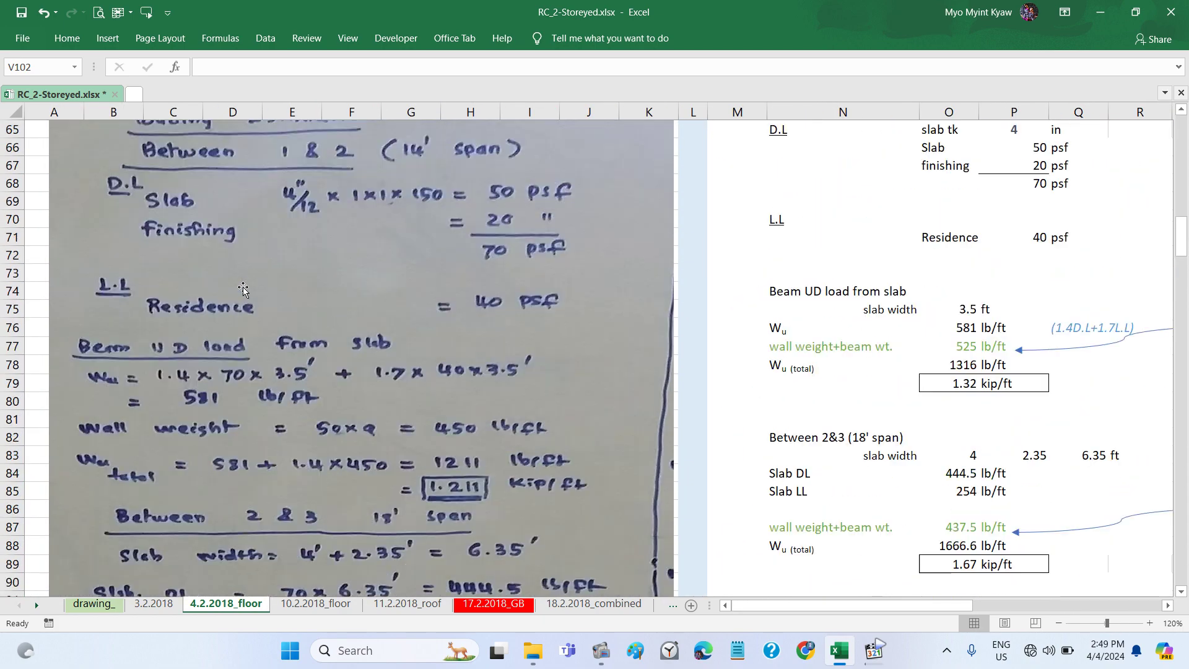
{"action": "scroll", "coordinate": [243, 288], "scroll_direction": "up", "scroll_amount": 2}
{"action": "scroll", "coordinate": [243, 289], "scroll_direction": "up", "scroll_amount": 14}
{"action": "scroll", "coordinate": [243, 289], "scroll_direction": "up", "scroll_amount": 5}
{"action": "scroll", "coordinate": [242, 288], "scroll_direction": "down", "scroll_amount": 2}
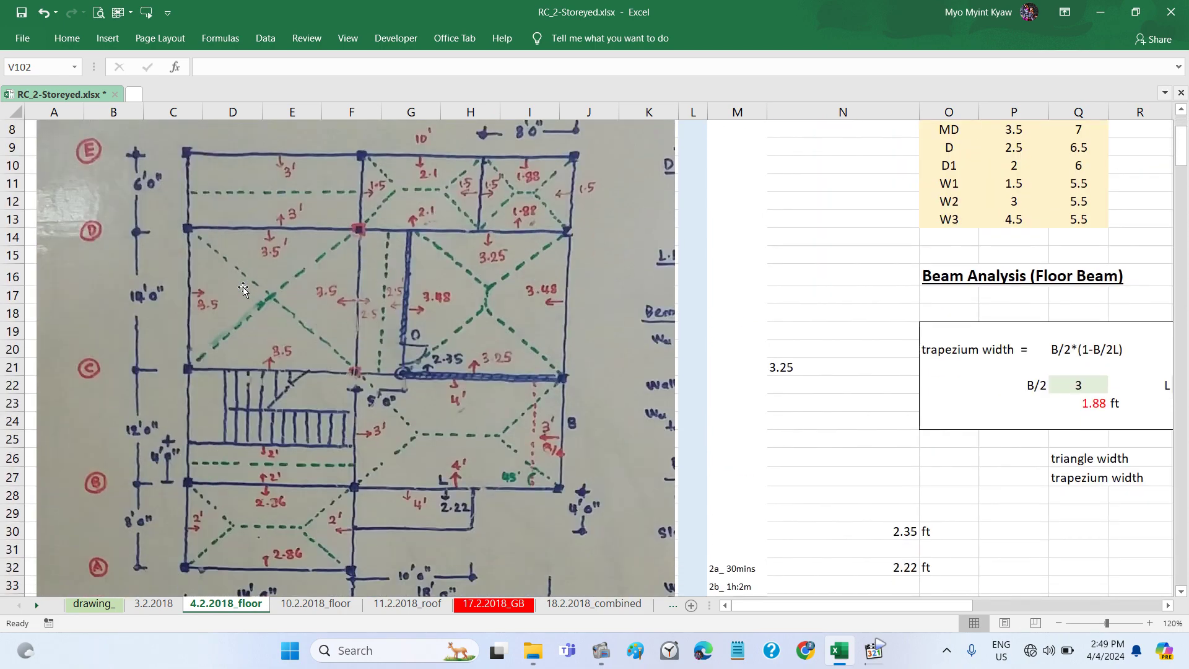
{"action": "scroll", "coordinate": [243, 289], "scroll_direction": "down", "scroll_amount": 1}
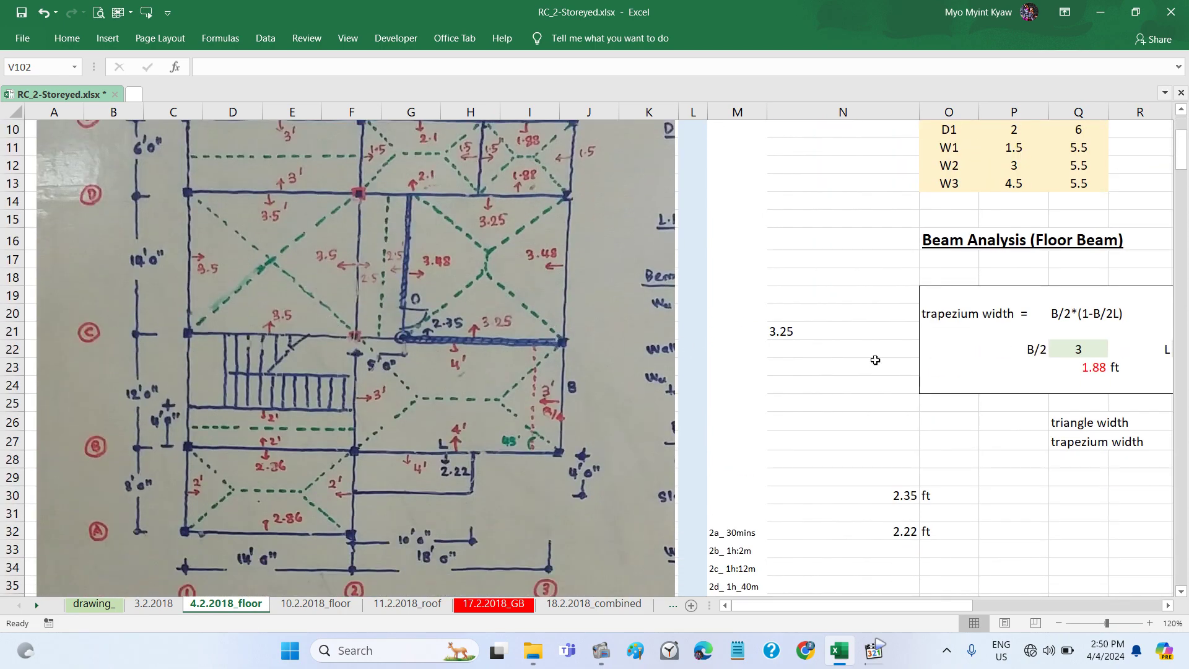
{"action": "scroll", "coordinate": [1165, 419], "scroll_direction": "right", "scroll_amount": 3}
{"action": "scroll", "coordinate": [1002, 342], "scroll_direction": "up", "scroll_amount": 2}
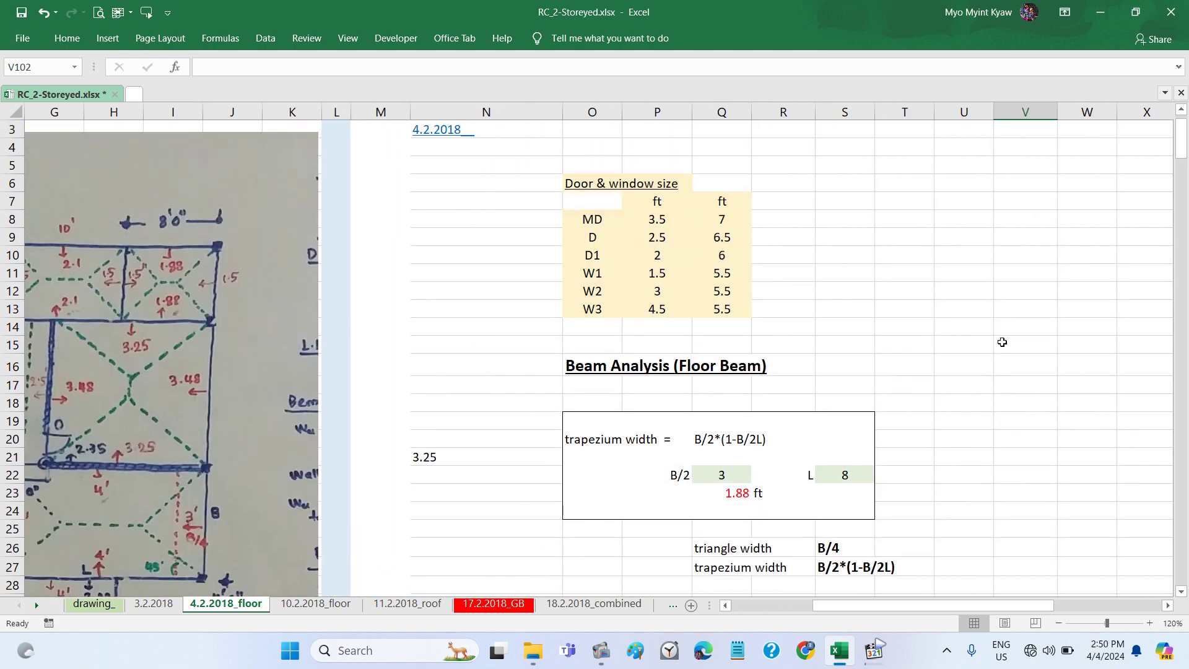
{"action": "scroll", "coordinate": [1002, 342], "scroll_direction": "up", "scroll_amount": 1}
{"action": "scroll", "coordinate": [1003, 342], "scroll_direction": "down", "scroll_amount": 1}
{"action": "scroll", "coordinate": [1003, 342], "scroll_direction": "down", "scroll_amount": 12}
{"action": "scroll", "coordinate": [1002, 342], "scroll_direction": "down", "scroll_amount": 3}
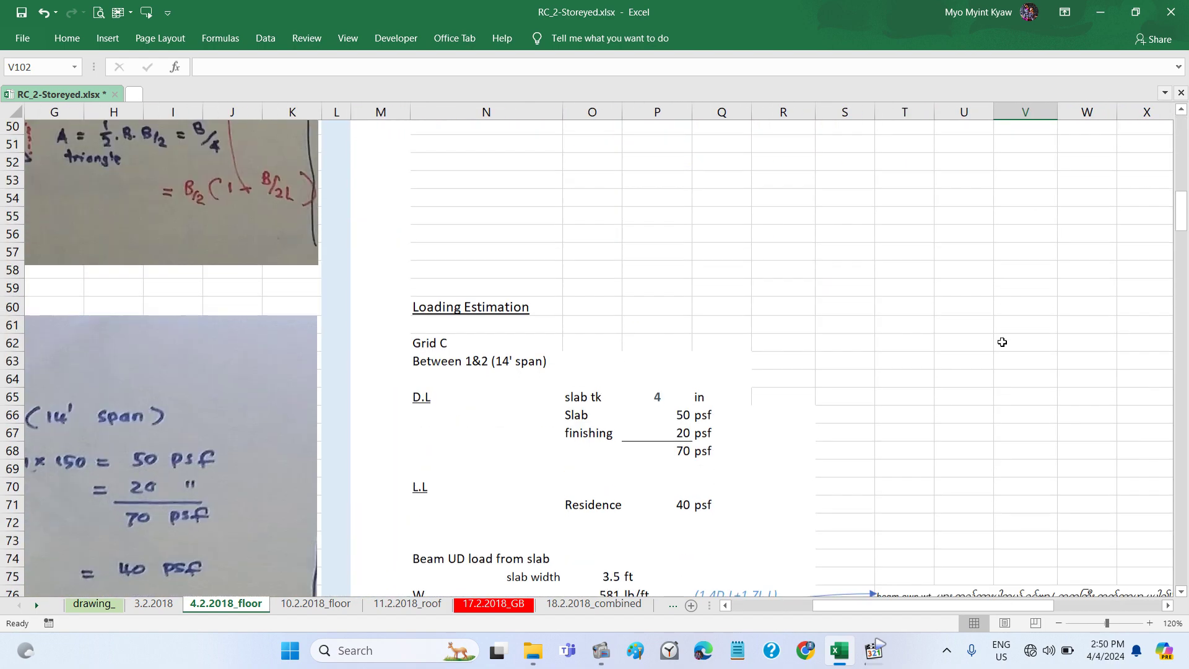
{"action": "scroll", "coordinate": [1002, 342], "scroll_direction": "down", "scroll_amount": 4}
{"action": "scroll", "coordinate": [1003, 342], "scroll_direction": "down", "scroll_amount": 2}
{"action": "scroll", "coordinate": [1002, 342], "scroll_direction": "right", "scroll_amount": 2}
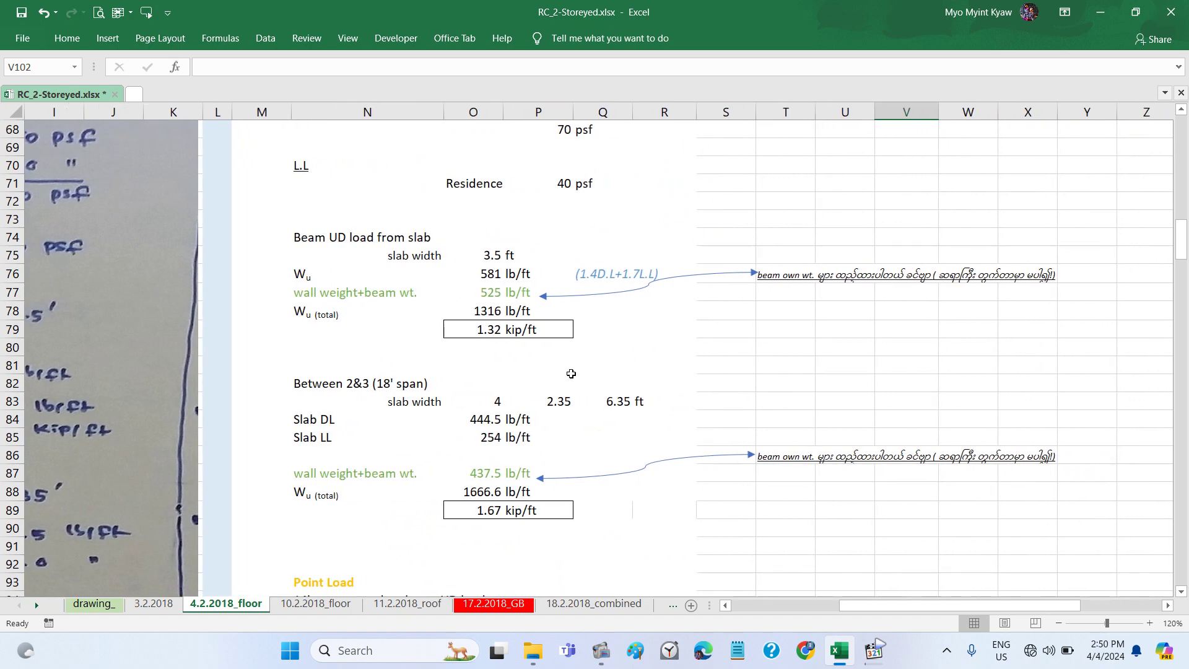
{"action": "key", "text": "ctrl"}
{"action": "scroll", "coordinate": [487, 347], "scroll_direction": "down", "scroll_amount": 1}
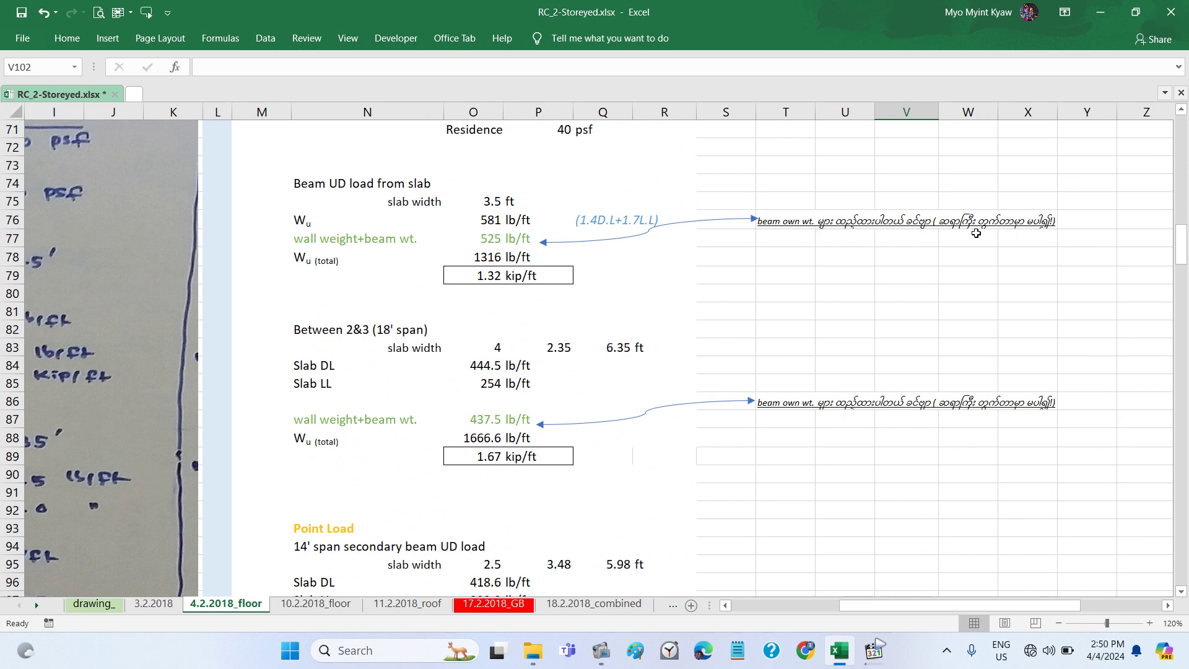
{"action": "scroll", "coordinate": [687, 480], "scroll_direction": "down", "scroll_amount": 1}
{"action": "scroll", "coordinate": [700, 490], "scroll_direction": "down", "scroll_amount": 1}
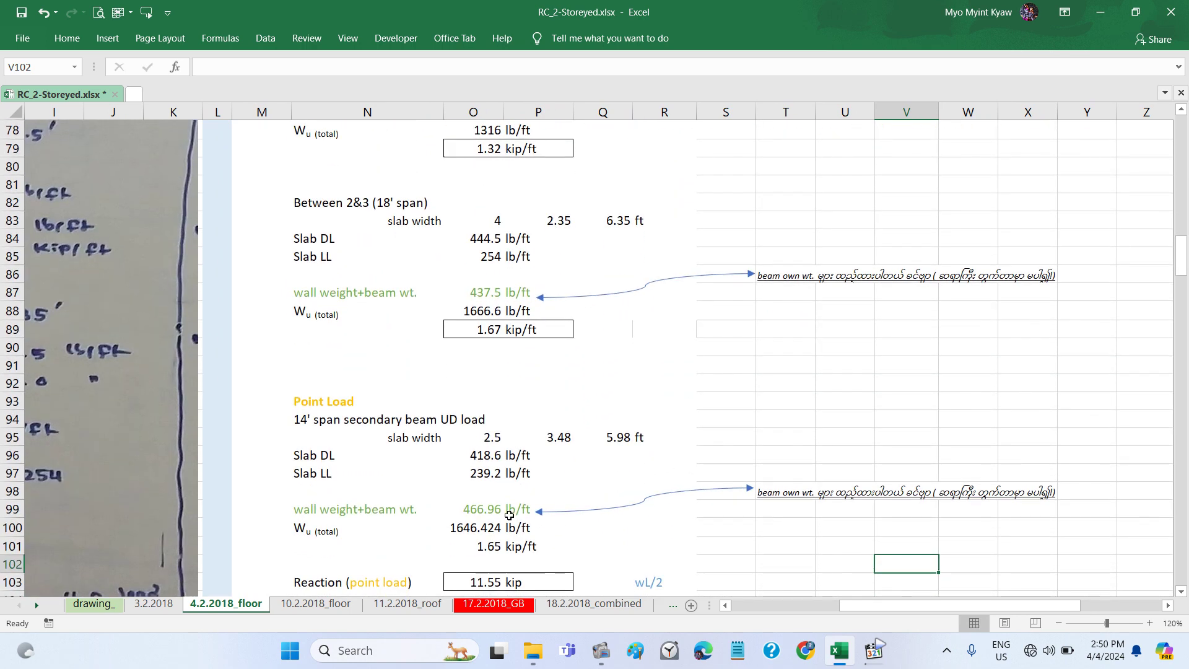
{"action": "scroll", "coordinate": [695, 505], "scroll_direction": "down", "scroll_amount": 1}
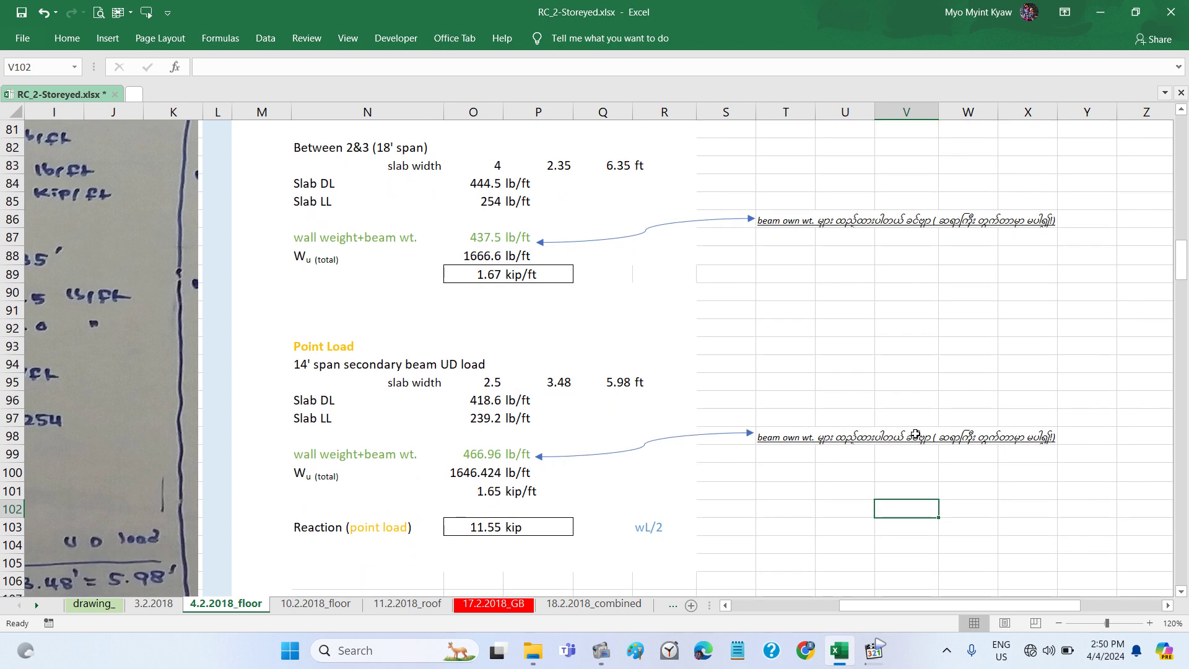
{"action": "scroll", "coordinate": [528, 378], "scroll_direction": "up", "scroll_amount": 1}
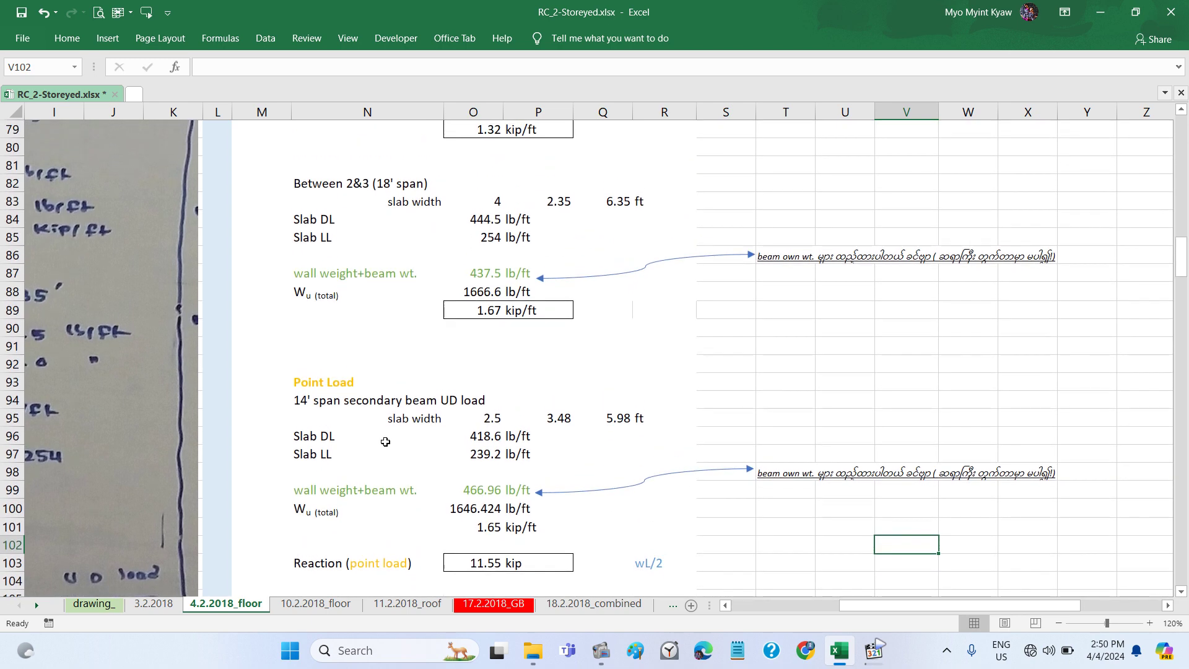
{"action": "scroll", "coordinate": [323, 459], "scroll_direction": "left", "scroll_amount": 3}
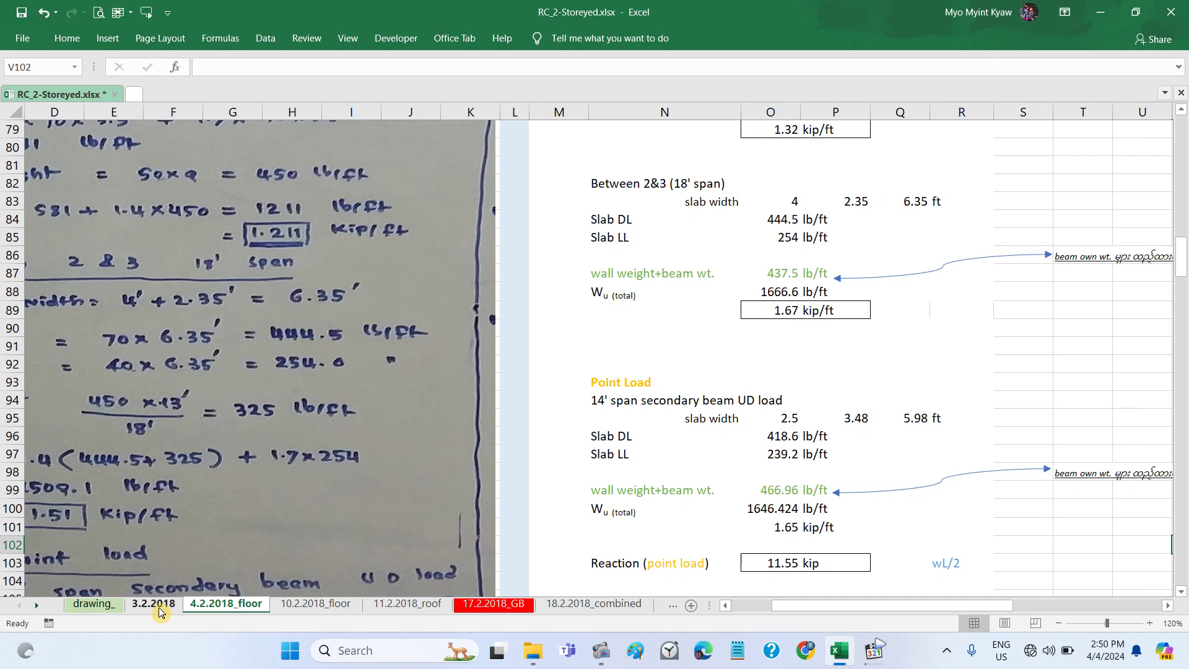
Step: Switch to the 3.2.2018 sheet and review the column tributary area table
{"action": "left_click", "coordinate": [154, 603]}
{"action": "scroll", "coordinate": [526, 463], "scroll_direction": "left", "scroll_amount": 3}
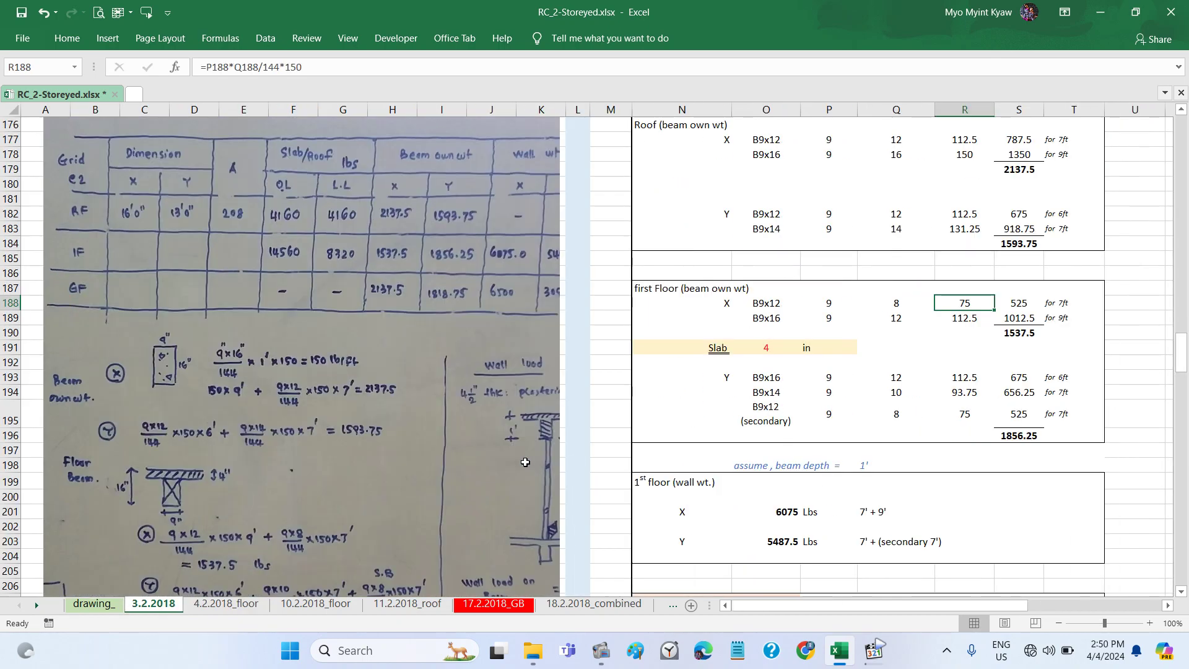
{"action": "scroll", "coordinate": [526, 463], "scroll_direction": "up", "scroll_amount": 2}
{"action": "scroll", "coordinate": [525, 463], "scroll_direction": "up", "scroll_amount": 8}
{"action": "scroll", "coordinate": [525, 465], "scroll_direction": "up", "scroll_amount": 7}
{"action": "scroll", "coordinate": [525, 464], "scroll_direction": "right", "scroll_amount": 3}
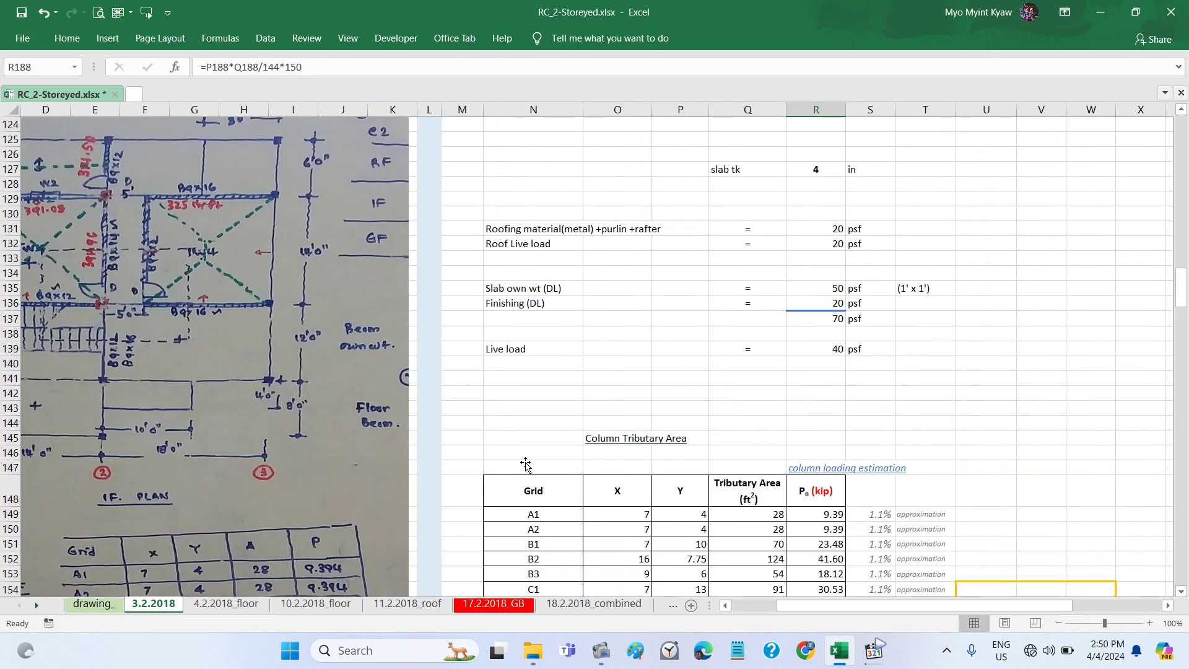
{"action": "scroll", "coordinate": [530, 459], "scroll_direction": "down", "scroll_amount": 3}
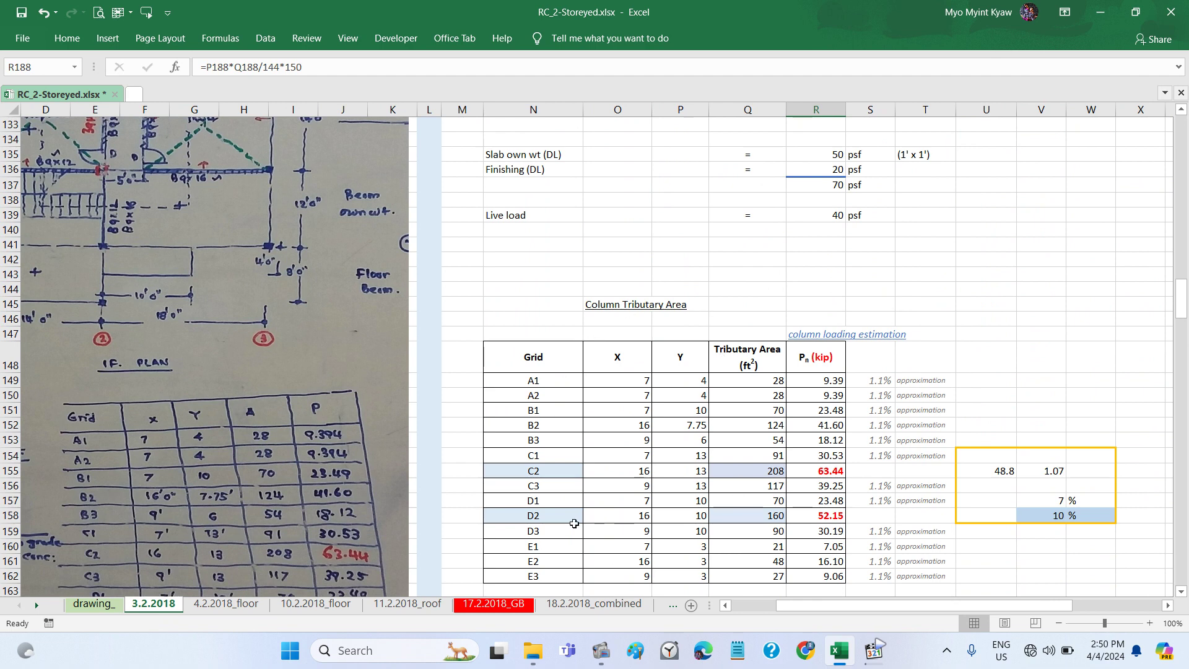
{"action": "scroll", "coordinate": [574, 523], "scroll_direction": "down", "scroll_amount": 1}
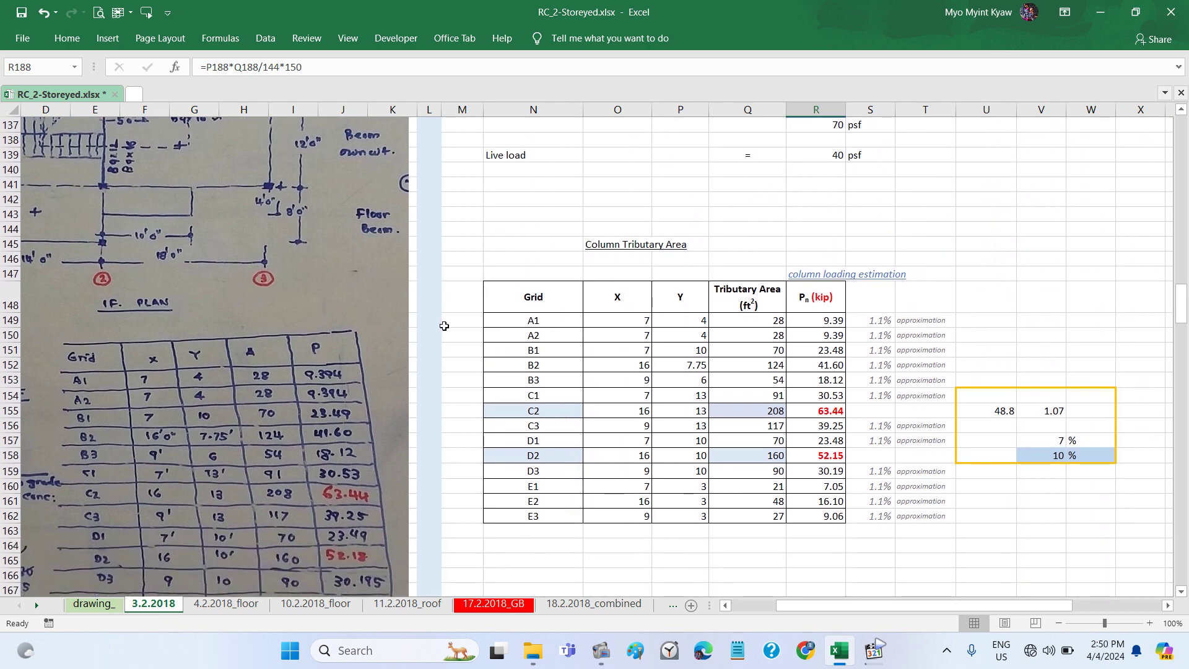
{"action": "scroll", "coordinate": [444, 326], "scroll_direction": "up", "scroll_amount": 3}
{"action": "scroll", "coordinate": [444, 326], "scroll_direction": "left", "scroll_amount": 3}
{"action": "scroll", "coordinate": [444, 326], "scroll_direction": "up", "scroll_amount": 1}
{"action": "scroll", "coordinate": [444, 325], "scroll_direction": "up", "scroll_amount": 2}
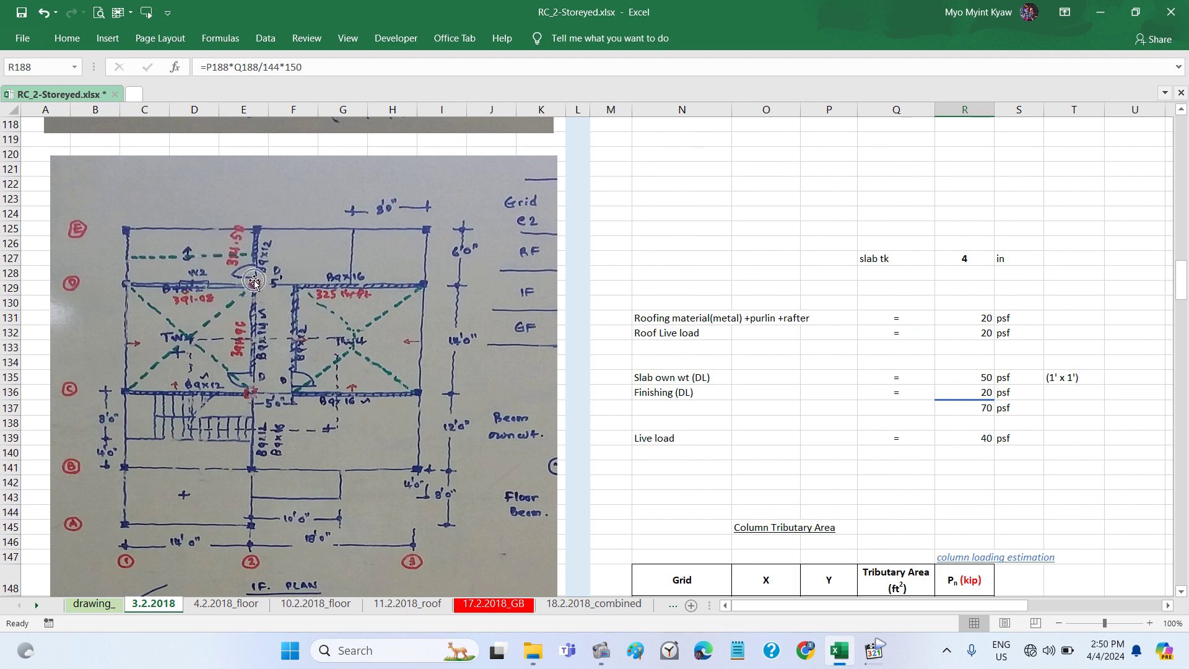
Step: Scroll through the Grid C2 load table down to its 63.44 kip unfactored total
{"action": "scroll", "coordinate": [1100, 469], "scroll_direction": "down", "scroll_amount": 1}
{"action": "scroll", "coordinate": [1100, 469], "scroll_direction": "down", "scroll_amount": 3}
{"action": "scroll", "coordinate": [1100, 469], "scroll_direction": "right", "scroll_amount": 2}
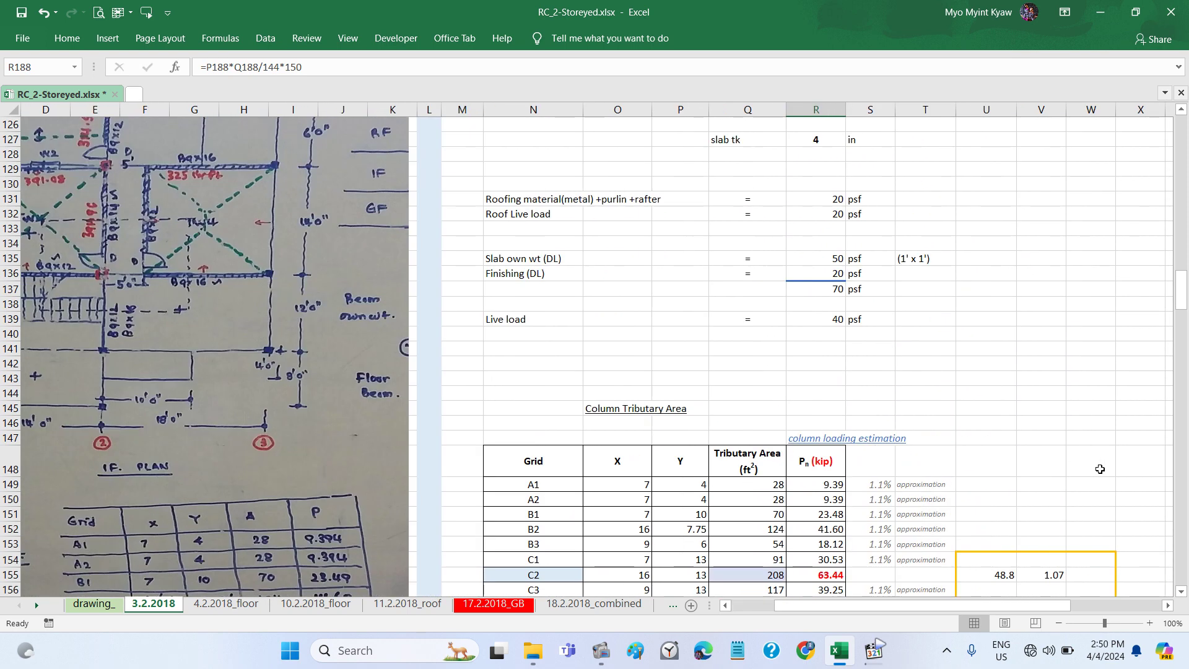
{"action": "scroll", "coordinate": [915, 390], "scroll_direction": "right", "scroll_amount": 2}
{"action": "scroll", "coordinate": [920, 390], "scroll_direction": "down", "scroll_amount": 1}
{"action": "scroll", "coordinate": [921, 390], "scroll_direction": "down", "scroll_amount": 2}
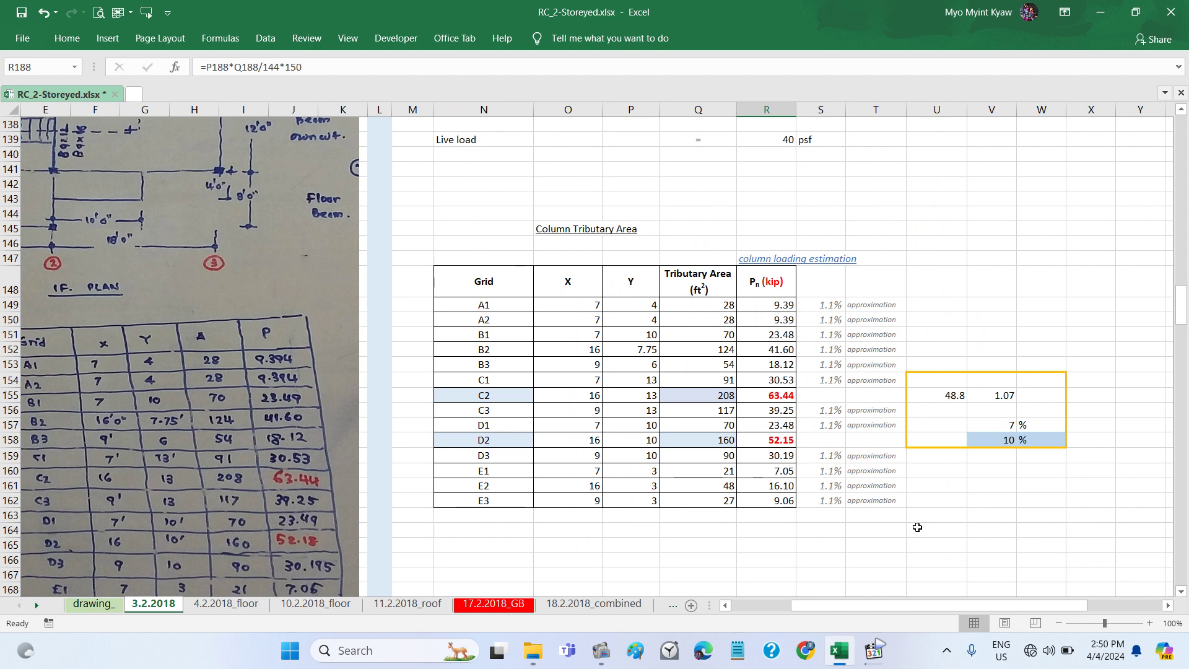
{"action": "scroll", "coordinate": [918, 527], "scroll_direction": "down", "scroll_amount": 1}
{"action": "scroll", "coordinate": [917, 526], "scroll_direction": "left", "scroll_amount": 2}
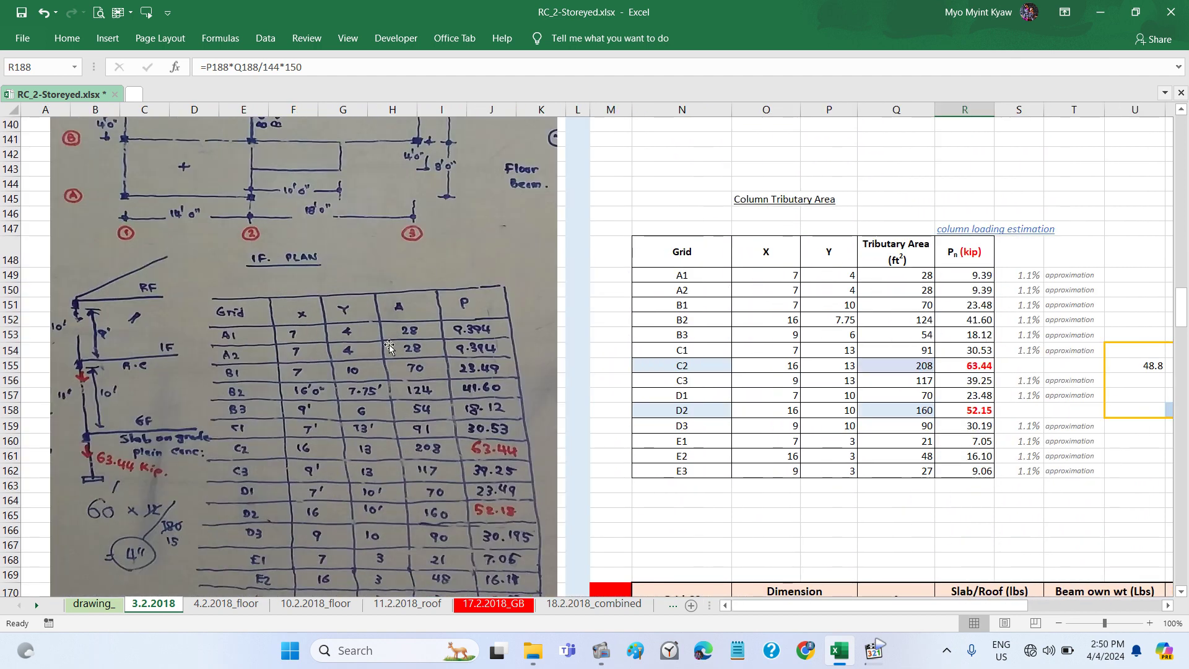
{"action": "scroll", "coordinate": [389, 346], "scroll_direction": "up", "scroll_amount": 6}
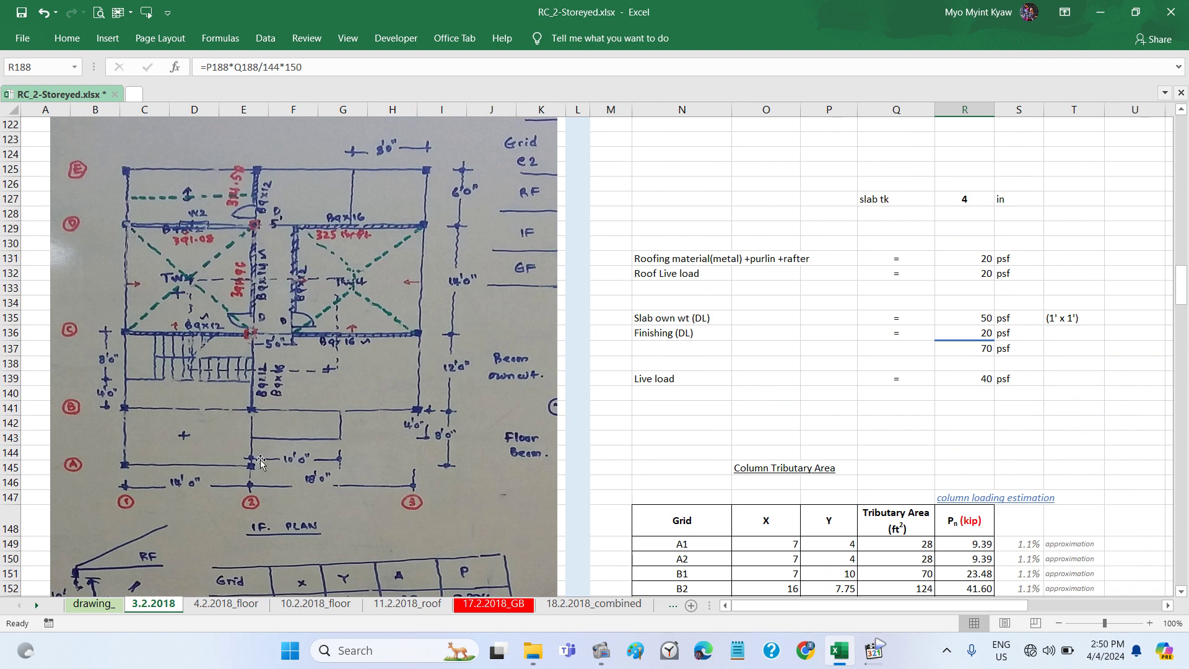
{"action": "scroll", "coordinate": [802, 443], "scroll_direction": "down", "scroll_amount": 2}
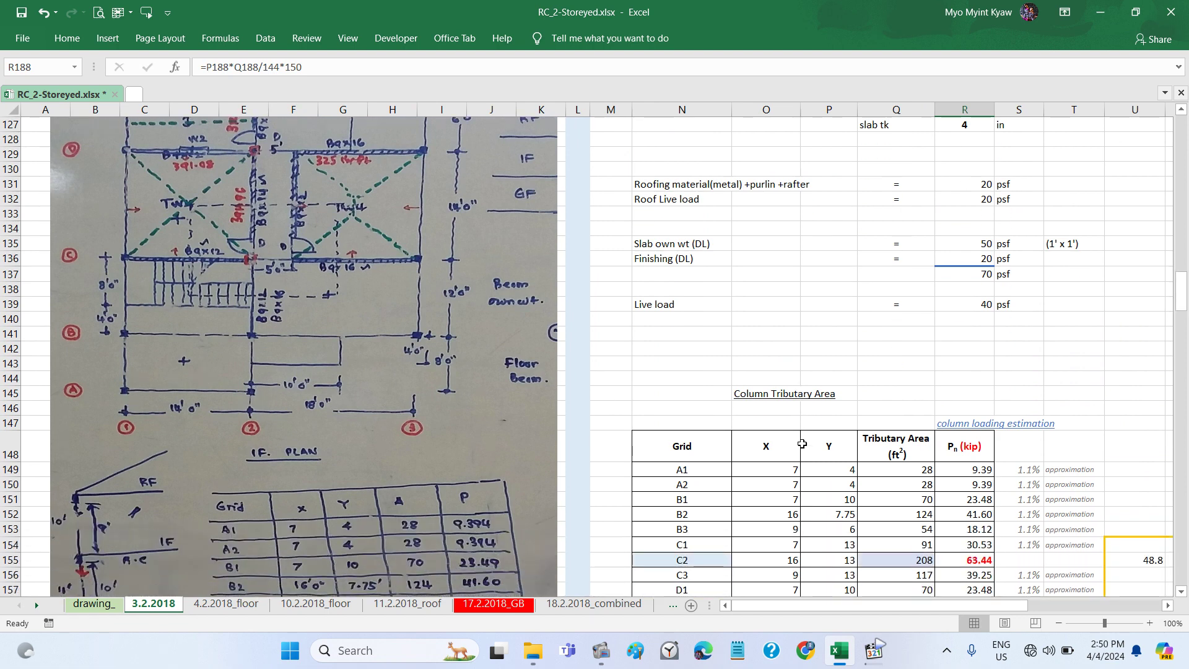
{"action": "scroll", "coordinate": [802, 443], "scroll_direction": "down", "scroll_amount": 2}
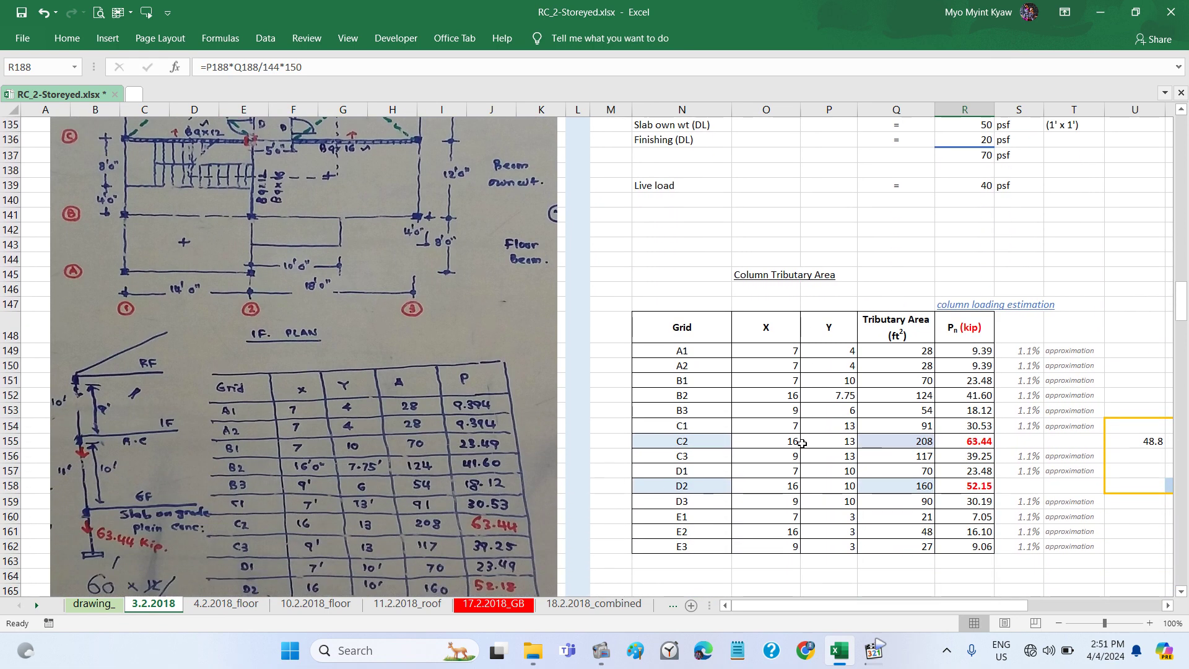
{"action": "scroll", "coordinate": [802, 443], "scroll_direction": "down", "scroll_amount": 2}
{"action": "scroll", "coordinate": [802, 443], "scroll_direction": "right", "scroll_amount": 3}
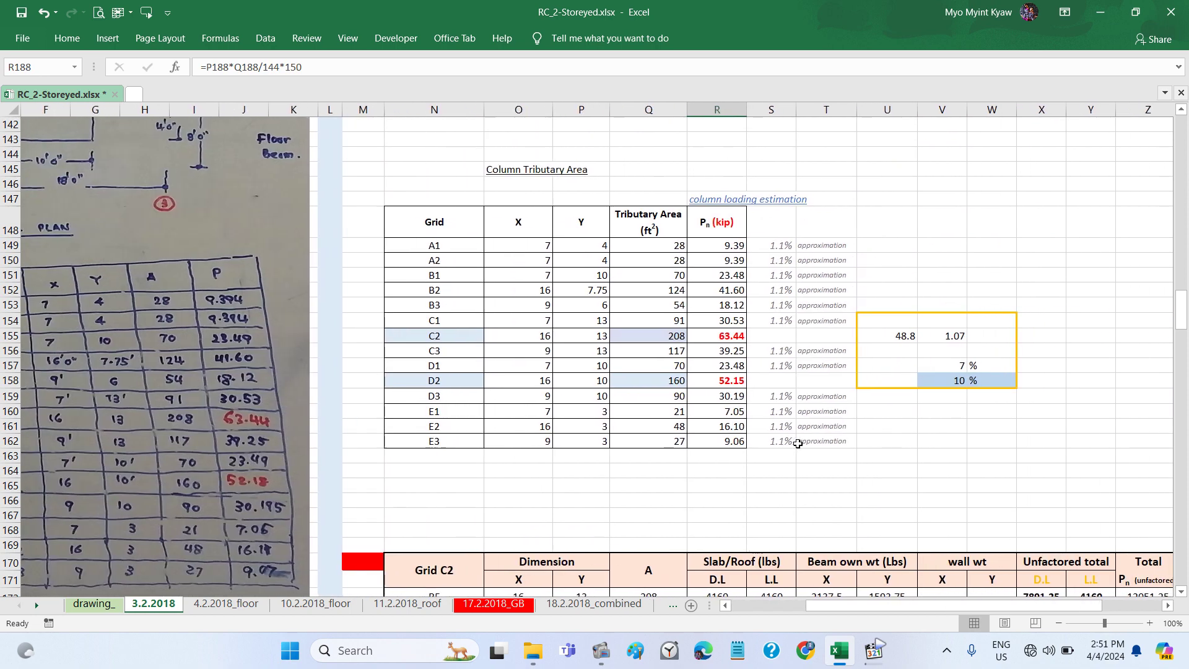
{"action": "scroll", "coordinate": [798, 444], "scroll_direction": "right", "scroll_amount": 3}
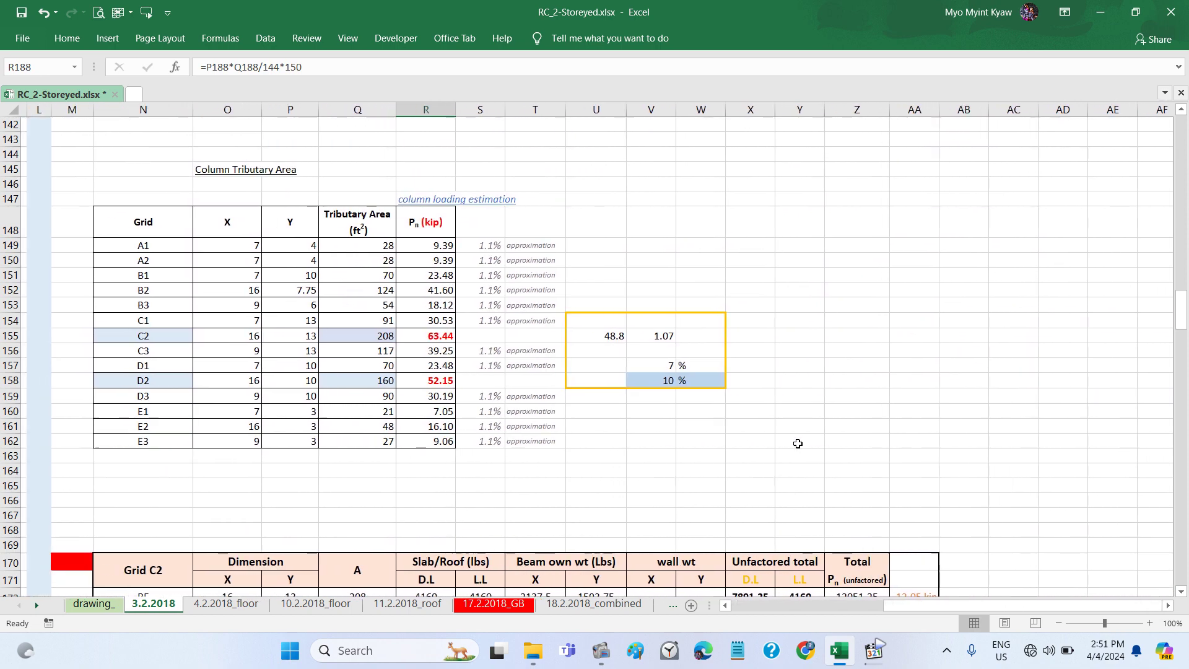
{"action": "scroll", "coordinate": [797, 443], "scroll_direction": "down", "scroll_amount": 1}
{"action": "scroll", "coordinate": [797, 444], "scroll_direction": "down", "scroll_amount": 1}
{"action": "scroll", "coordinate": [798, 444], "scroll_direction": "down", "scroll_amount": 1}
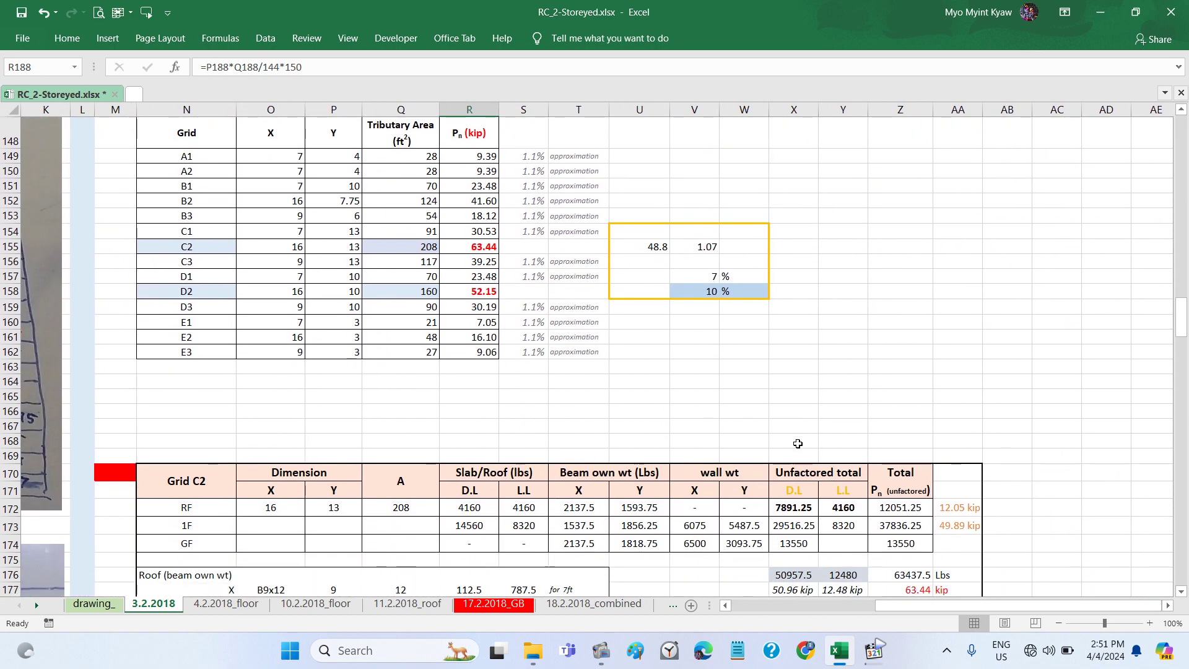
{"action": "scroll", "coordinate": [798, 444], "scroll_direction": "down", "scroll_amount": 1}
{"action": "scroll", "coordinate": [797, 443], "scroll_direction": "down", "scroll_amount": 1}
{"action": "scroll", "coordinate": [798, 443], "scroll_direction": "down", "scroll_amount": 2}
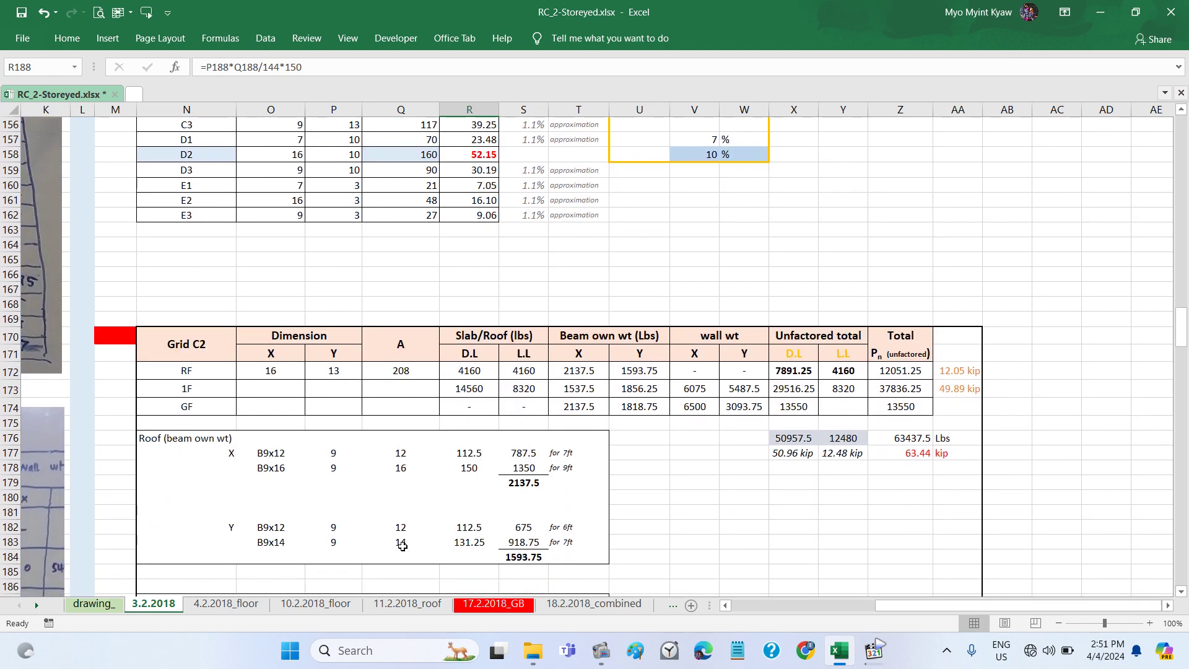
{"action": "left_click", "coordinate": [225, 604]}
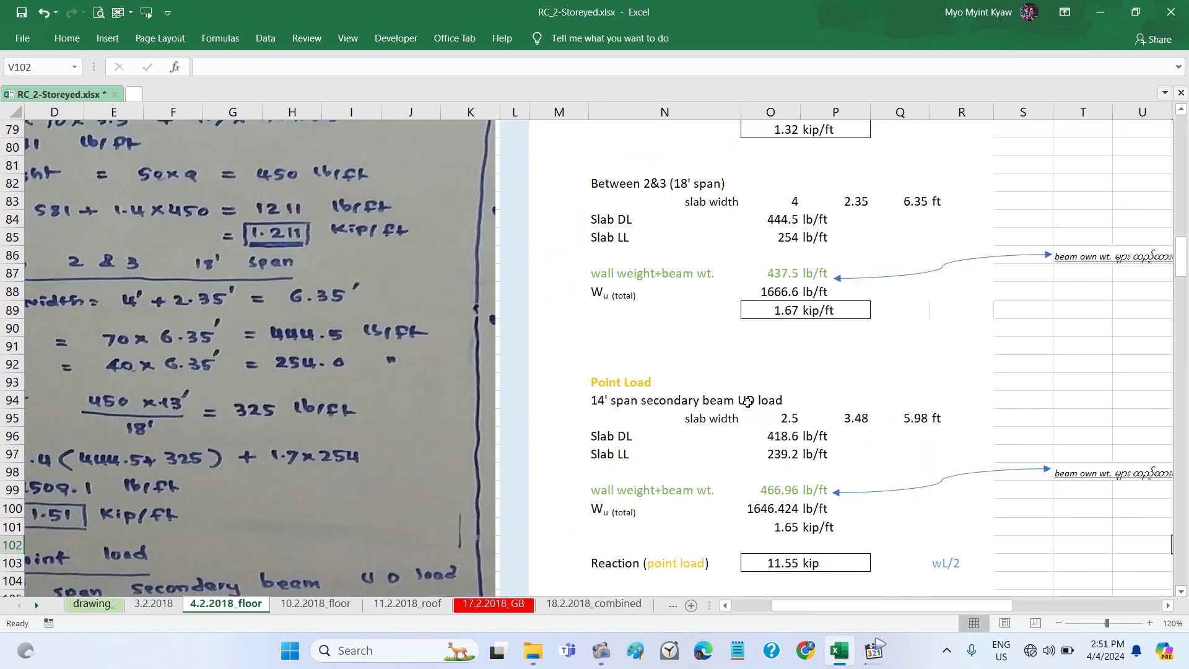
{"action": "scroll", "coordinate": [747, 401], "scroll_direction": "up", "scroll_amount": 3}
{"action": "scroll", "coordinate": [748, 401], "scroll_direction": "up", "scroll_amount": 2}
{"action": "scroll", "coordinate": [748, 402], "scroll_direction": "up", "scroll_amount": 4}
{"action": "scroll", "coordinate": [748, 401], "scroll_direction": "up", "scroll_amount": 1}
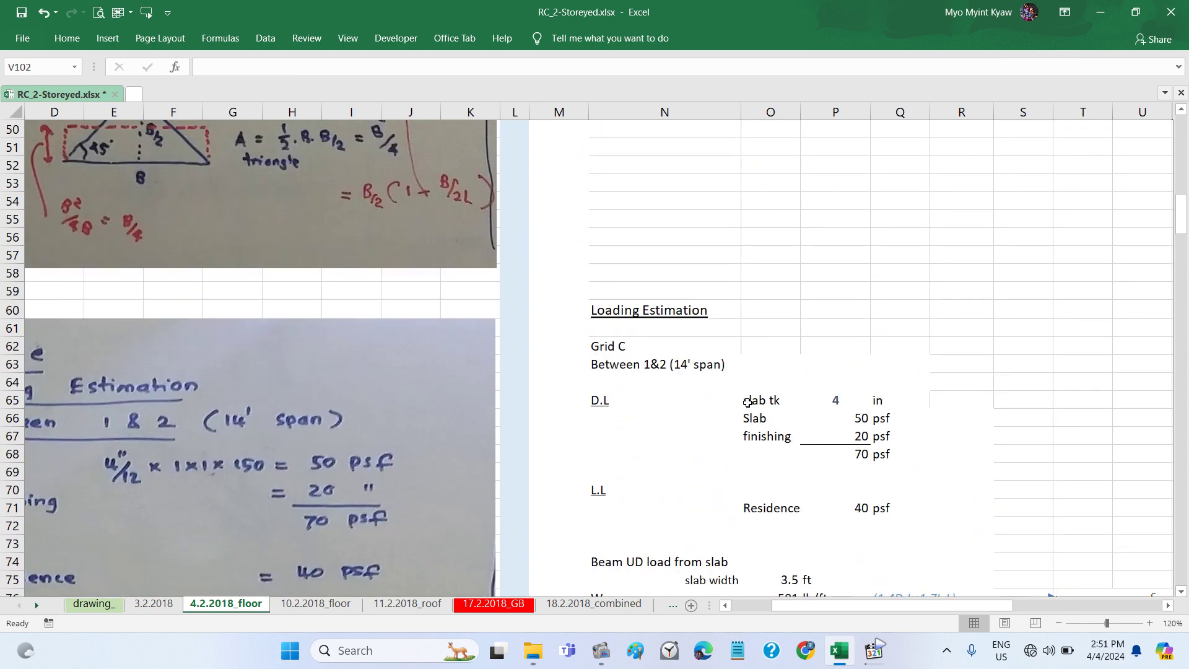
{"action": "scroll", "coordinate": [748, 402], "scroll_direction": "up", "scroll_amount": 1}
{"action": "scroll", "coordinate": [747, 403], "scroll_direction": "up", "scroll_amount": 2}
{"action": "scroll", "coordinate": [748, 403], "scroll_direction": "up", "scroll_amount": 3}
{"action": "scroll", "coordinate": [748, 403], "scroll_direction": "up", "scroll_amount": 4}
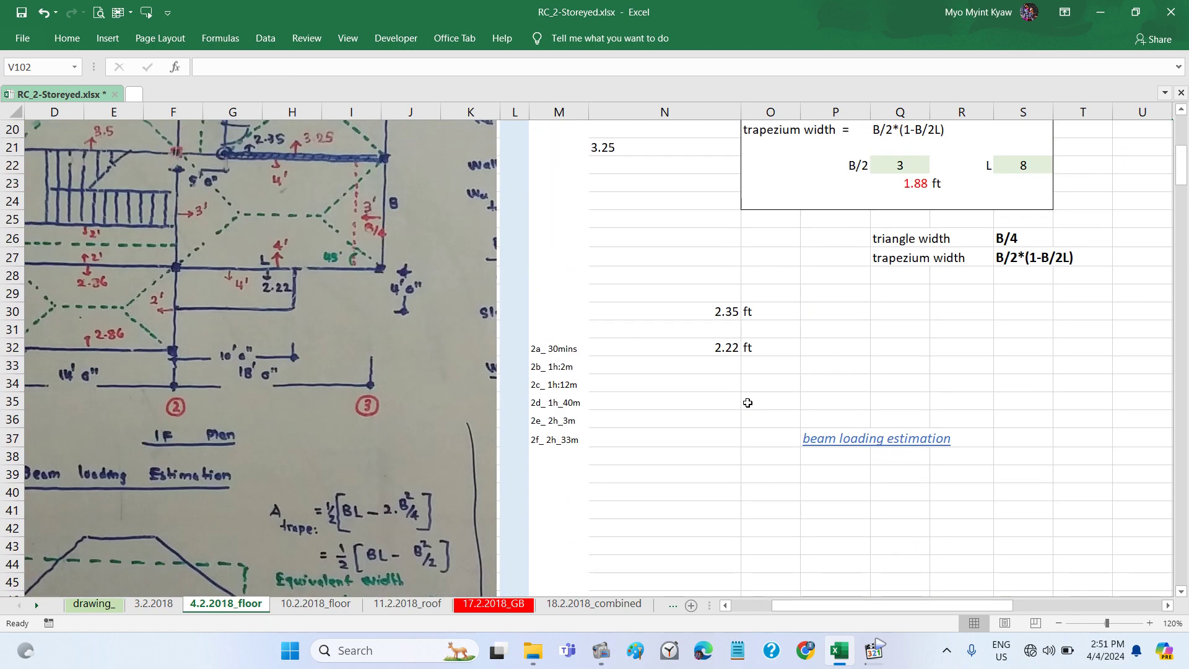
{"action": "scroll", "coordinate": [748, 403], "scroll_direction": "up", "scroll_amount": 3}
{"action": "scroll", "coordinate": [748, 402], "scroll_direction": "left", "scroll_amount": 2}
{"action": "scroll", "coordinate": [748, 403], "scroll_direction": "left", "scroll_amount": 1}
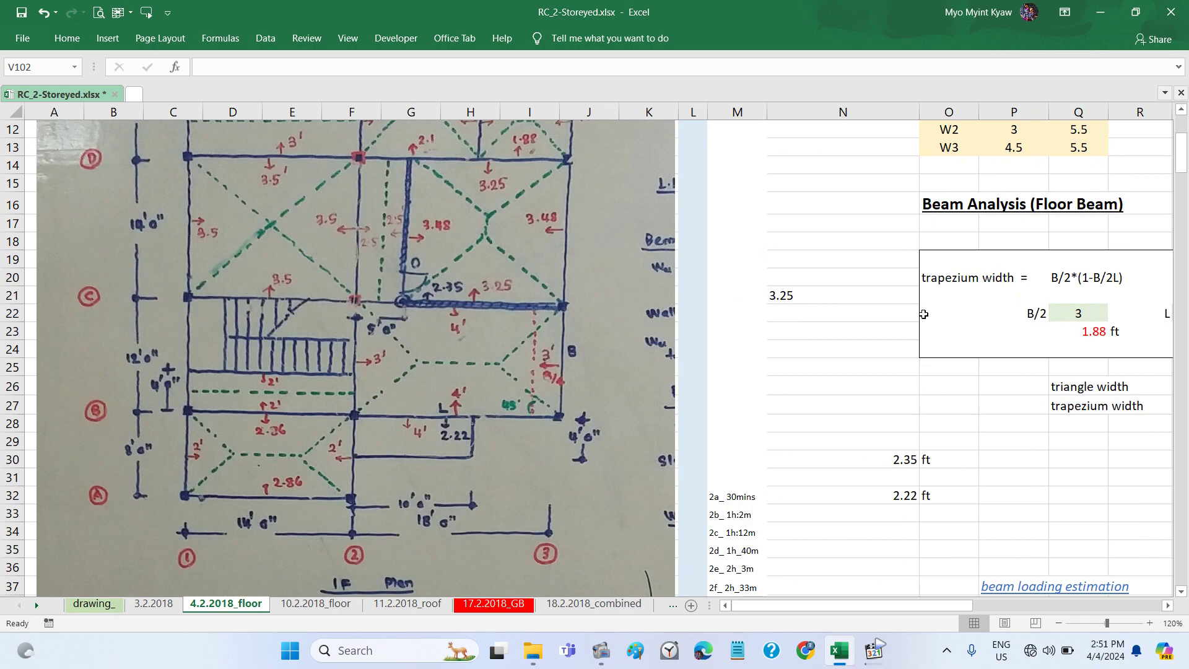
{"action": "scroll", "coordinate": [923, 314], "scroll_direction": "down", "scroll_amount": 3}
{"action": "scroll", "coordinate": [924, 314], "scroll_direction": "down", "scroll_amount": 6}
{"action": "scroll", "coordinate": [924, 315], "scroll_direction": "down", "scroll_amount": 7}
{"action": "scroll", "coordinate": [923, 314], "scroll_direction": "down", "scroll_amount": 7}
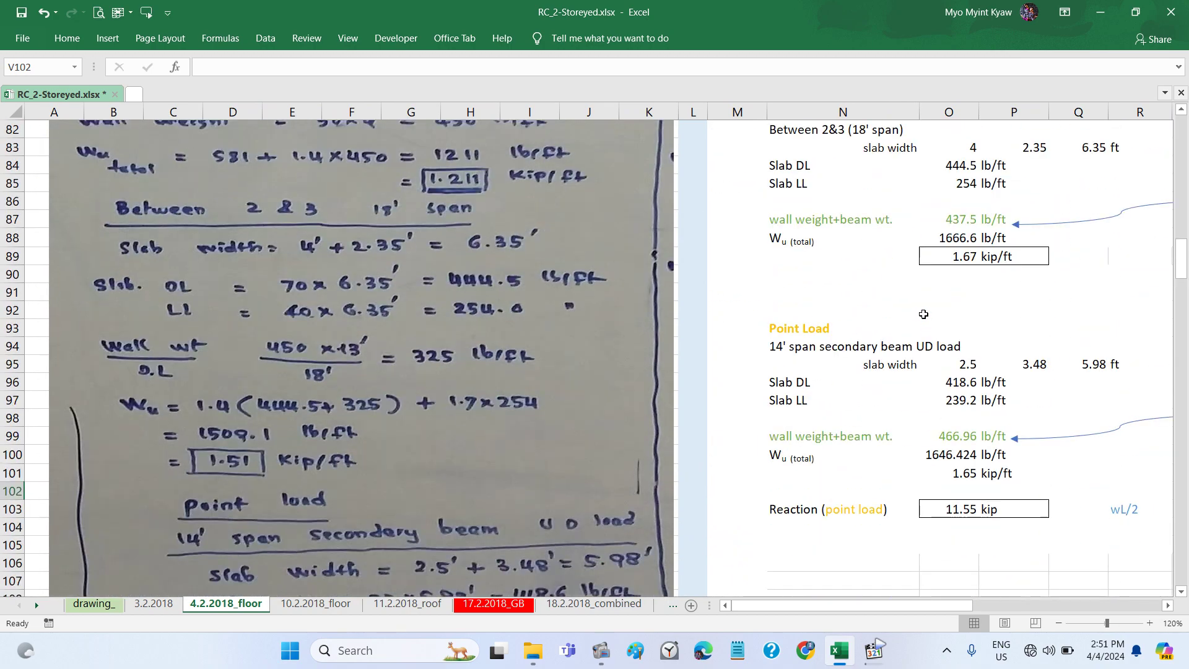
{"action": "scroll", "coordinate": [923, 314], "scroll_direction": "down", "scroll_amount": 7}
{"action": "scroll", "coordinate": [923, 314], "scroll_direction": "down", "scroll_amount": 6}
{"action": "scroll", "coordinate": [923, 314], "scroll_direction": "down", "scroll_amount": 3}
{"action": "scroll", "coordinate": [924, 314], "scroll_direction": "right", "scroll_amount": 1}
{"action": "scroll", "coordinate": [924, 314], "scroll_direction": "right", "scroll_amount": 2}
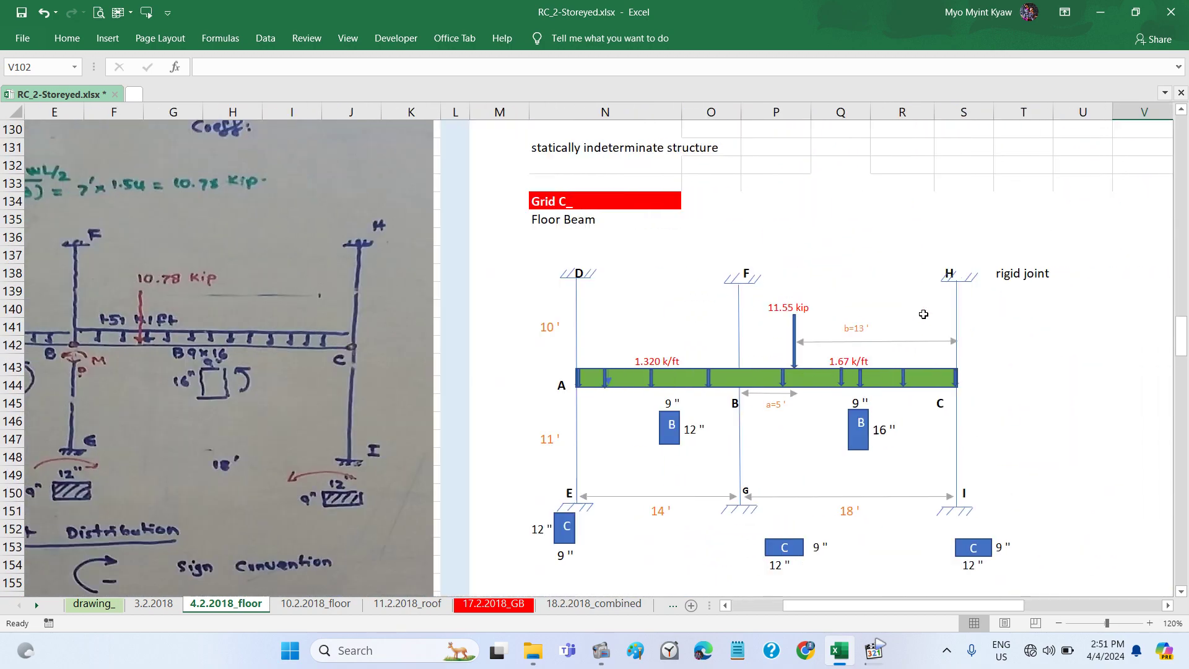
{"action": "scroll", "coordinate": [924, 314], "scroll_direction": "right", "scroll_amount": 1}
{"action": "scroll", "coordinate": [924, 314], "scroll_direction": "right", "scroll_amount": 1}
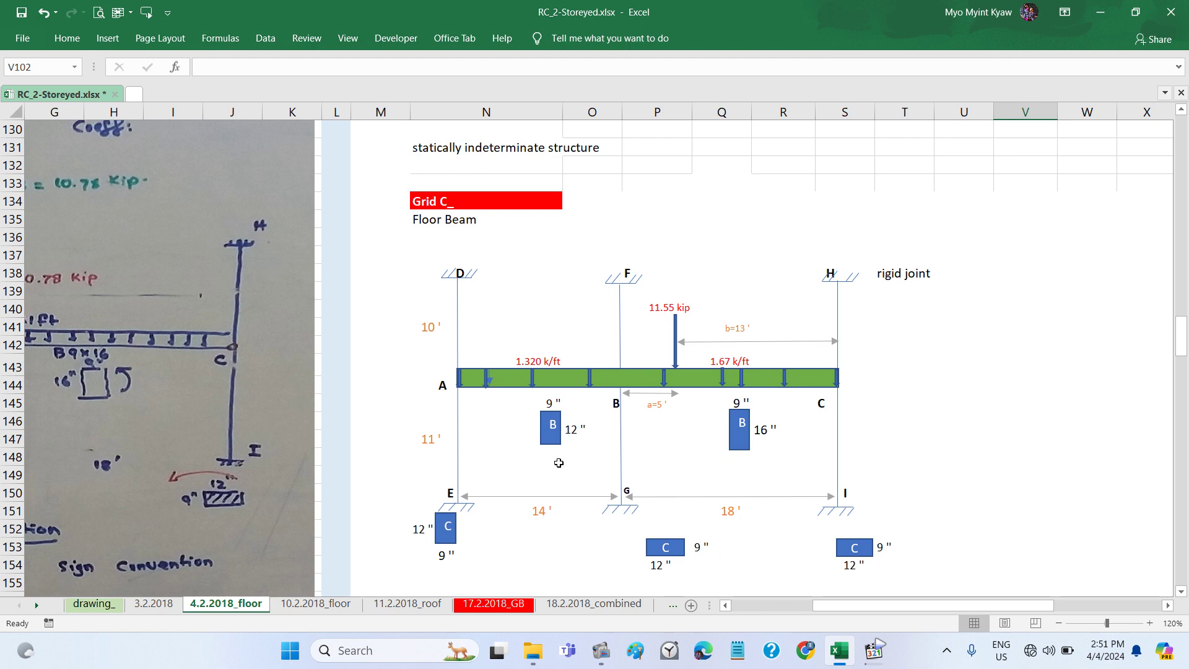
{"action": "scroll", "coordinate": [524, 466], "scroll_direction": "left", "scroll_amount": 3}
{"action": "scroll", "coordinate": [524, 466], "scroll_direction": "left", "scroll_amount": 3}
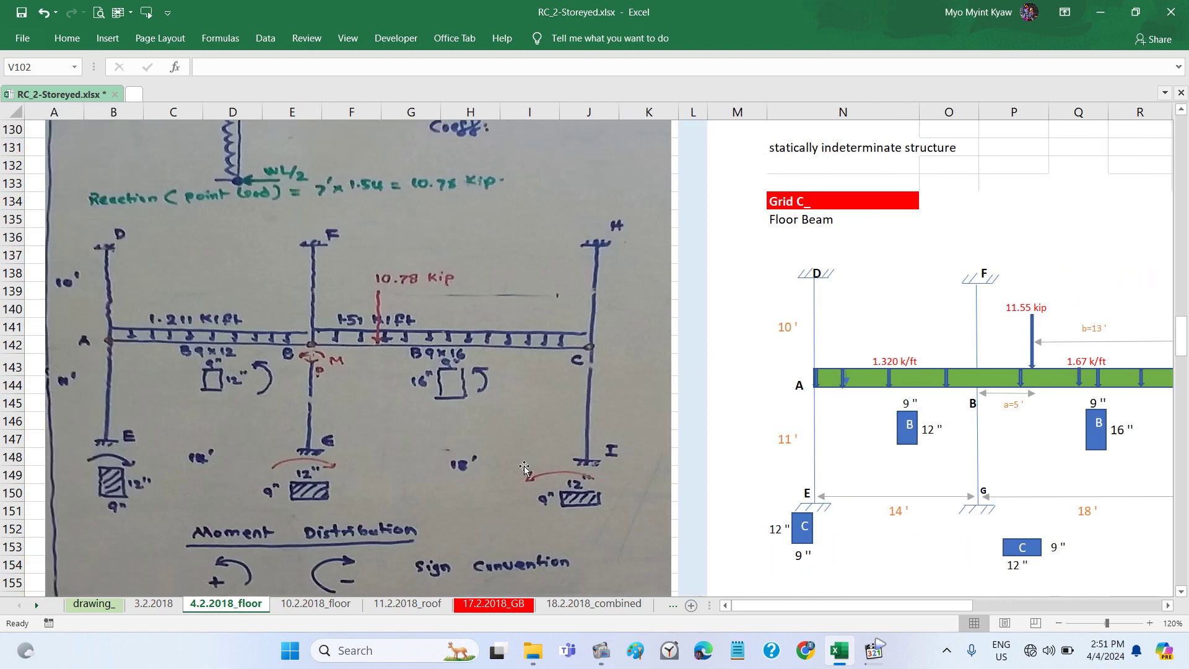
{"action": "scroll", "coordinate": [524, 466], "scroll_direction": "right", "scroll_amount": 6}
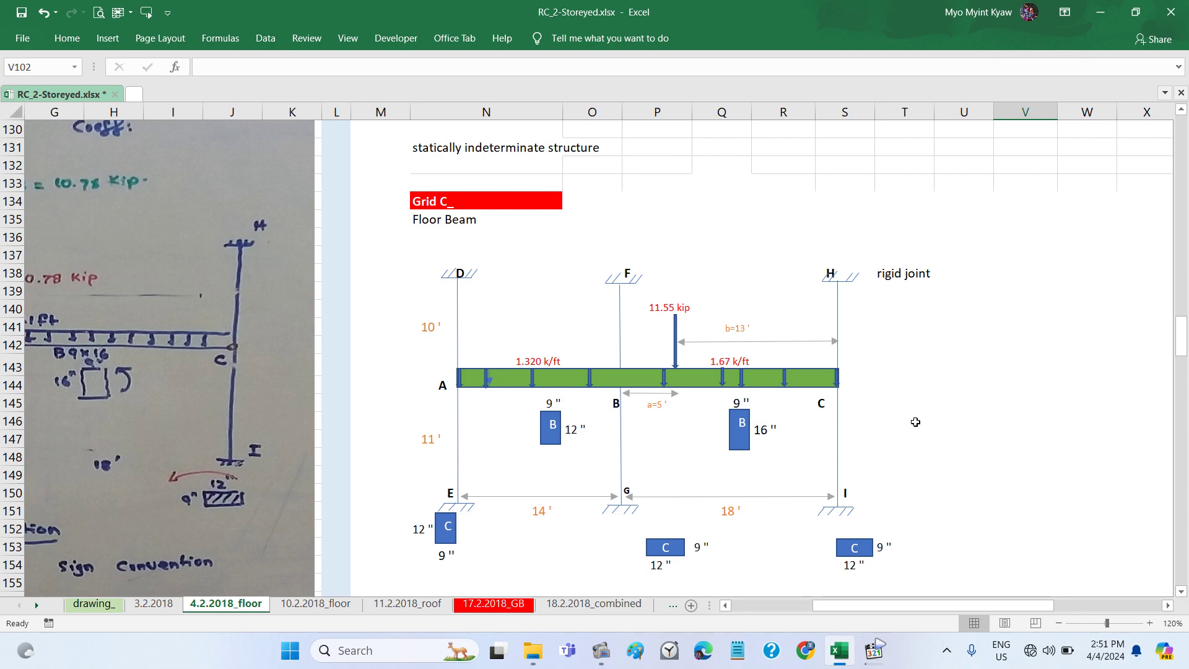
Step: Scroll up to row 4 and review the floor beam drawing
{"action": "scroll", "coordinate": [916, 422], "scroll_direction": "up", "scroll_amount": 5}
{"action": "scroll", "coordinate": [916, 422], "scroll_direction": "up", "scroll_amount": 2}
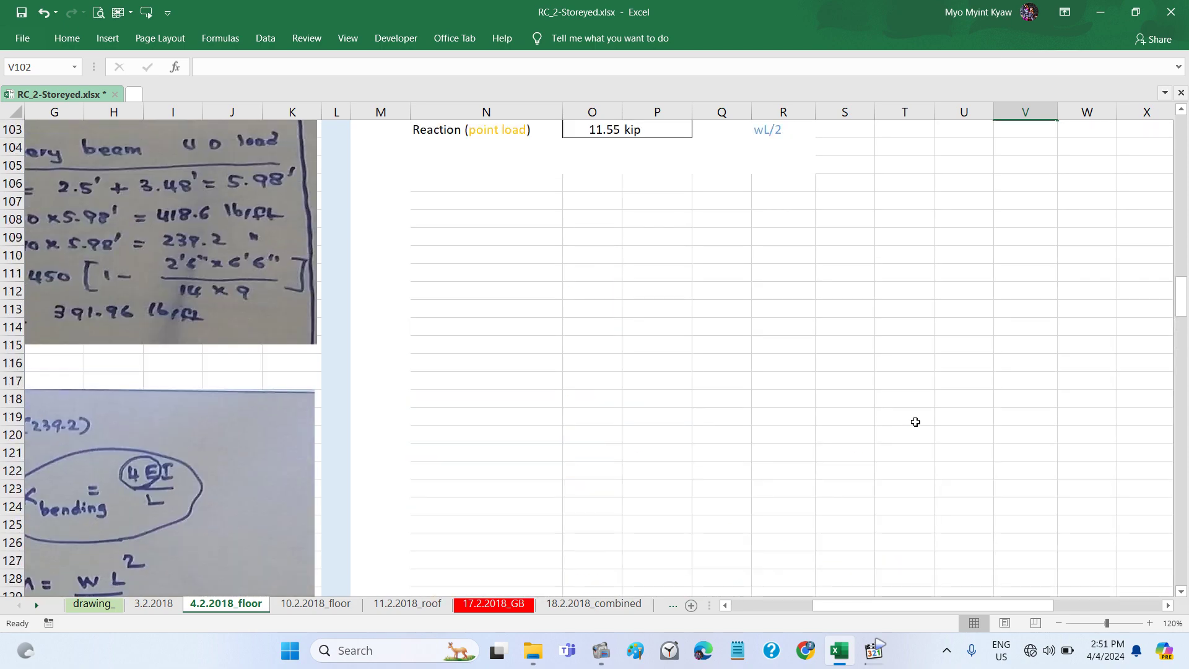
{"action": "scroll", "coordinate": [915, 421], "scroll_direction": "up", "scroll_amount": 8}
{"action": "scroll", "coordinate": [915, 422], "scroll_direction": "up", "scroll_amount": 5}
{"action": "scroll", "coordinate": [916, 421], "scroll_direction": "up", "scroll_amount": 5}
{"action": "scroll", "coordinate": [915, 422], "scroll_direction": "up", "scroll_amount": 9}
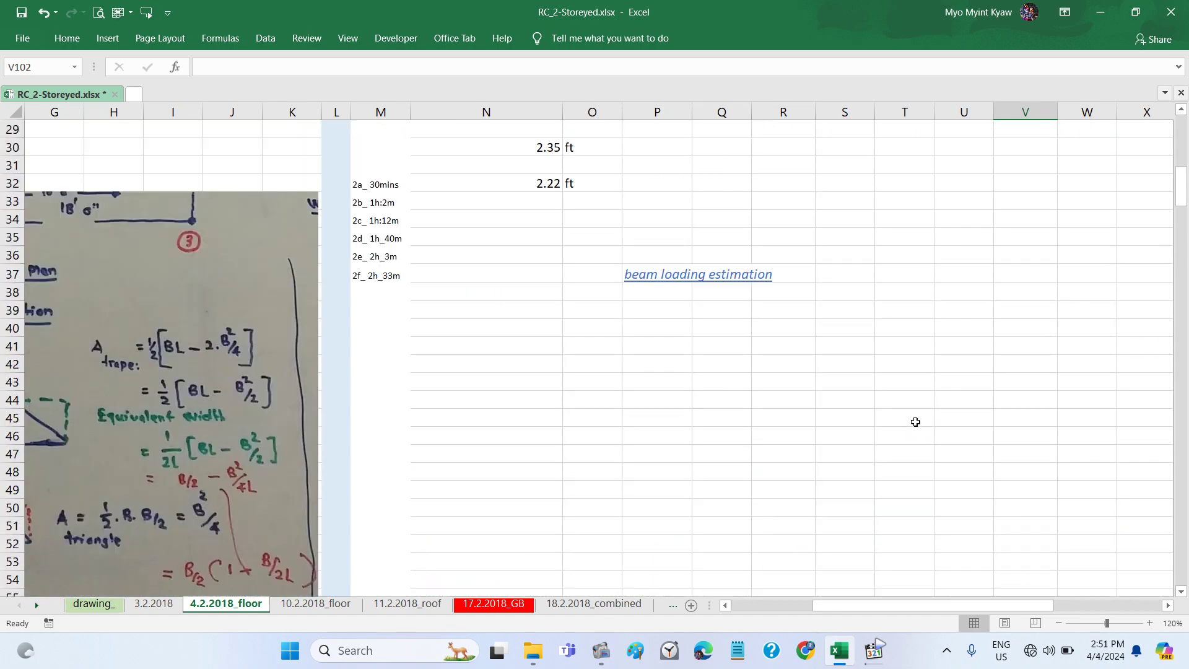
{"action": "scroll", "coordinate": [915, 422], "scroll_direction": "up", "scroll_amount": 8}
{"action": "scroll", "coordinate": [651, 374], "scroll_direction": "left", "scroll_amount": 3}
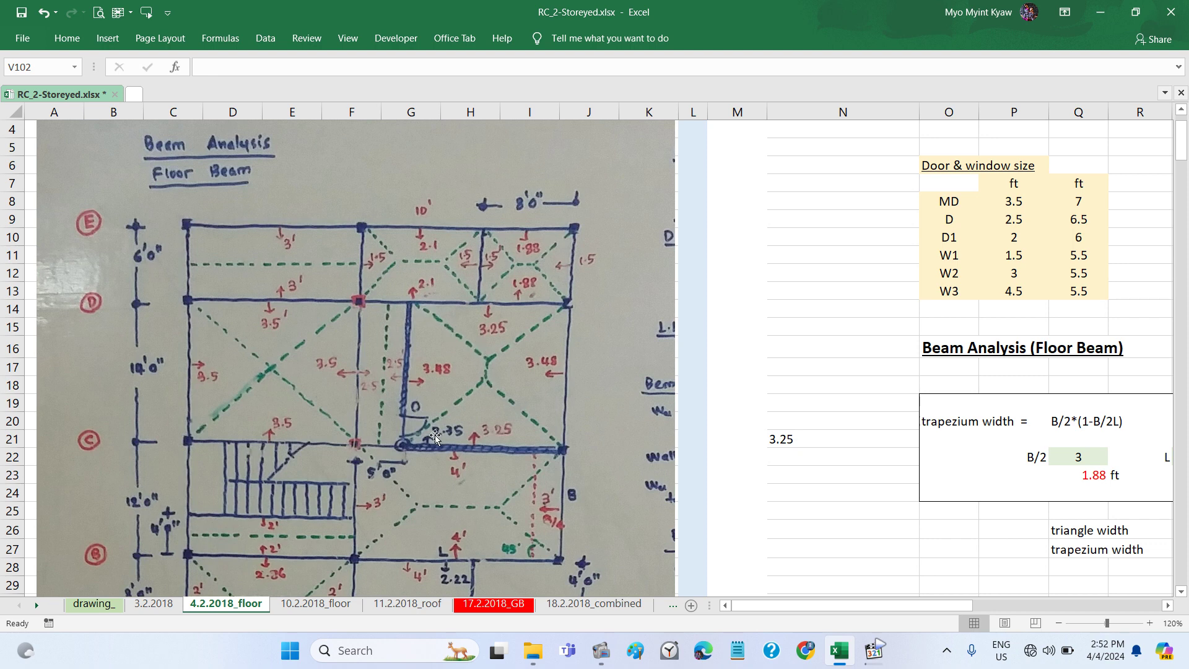
{"action": "scroll", "coordinate": [435, 436], "scroll_direction": "down", "scroll_amount": 1}
{"action": "scroll", "coordinate": [436, 436], "scroll_direction": "down", "scroll_amount": 1}
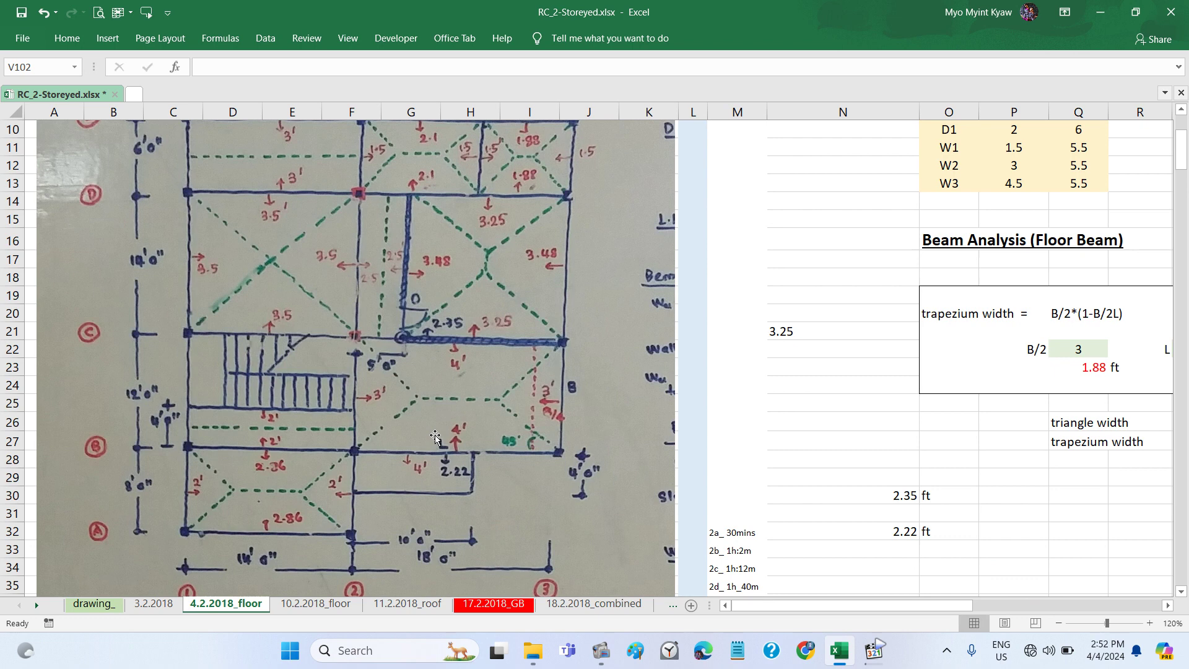
{"action": "scroll", "coordinate": [436, 437], "scroll_direction": "up", "scroll_amount": 1}
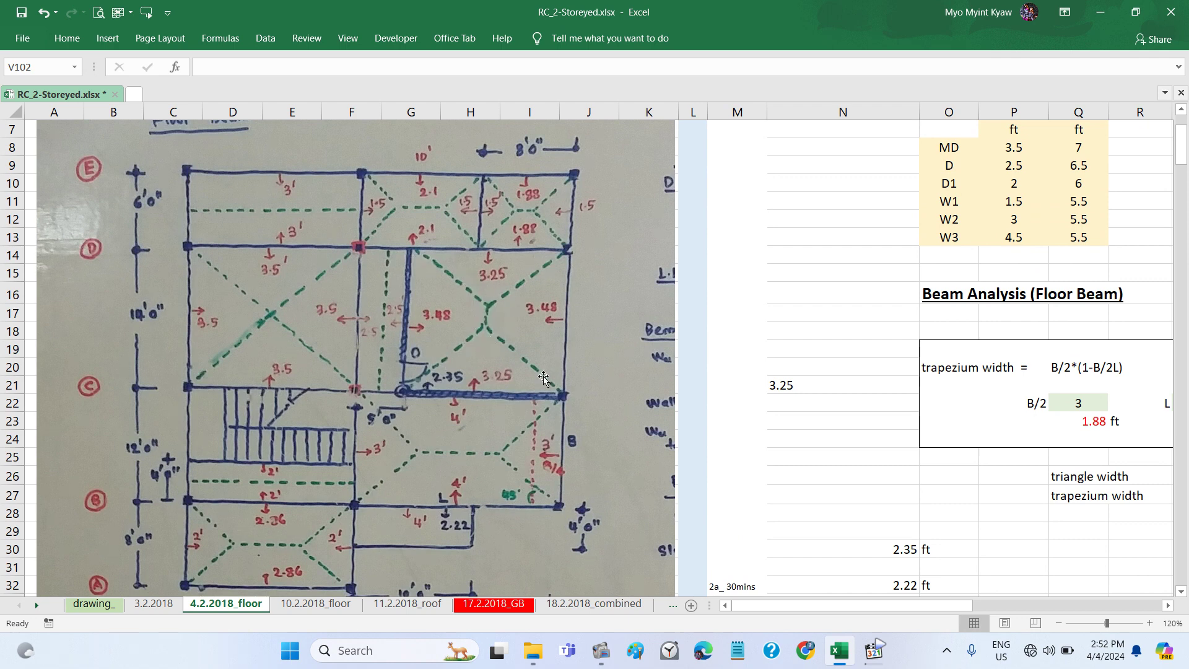
{"action": "scroll", "coordinate": [522, 401], "scroll_direction": "down", "scroll_amount": 1}
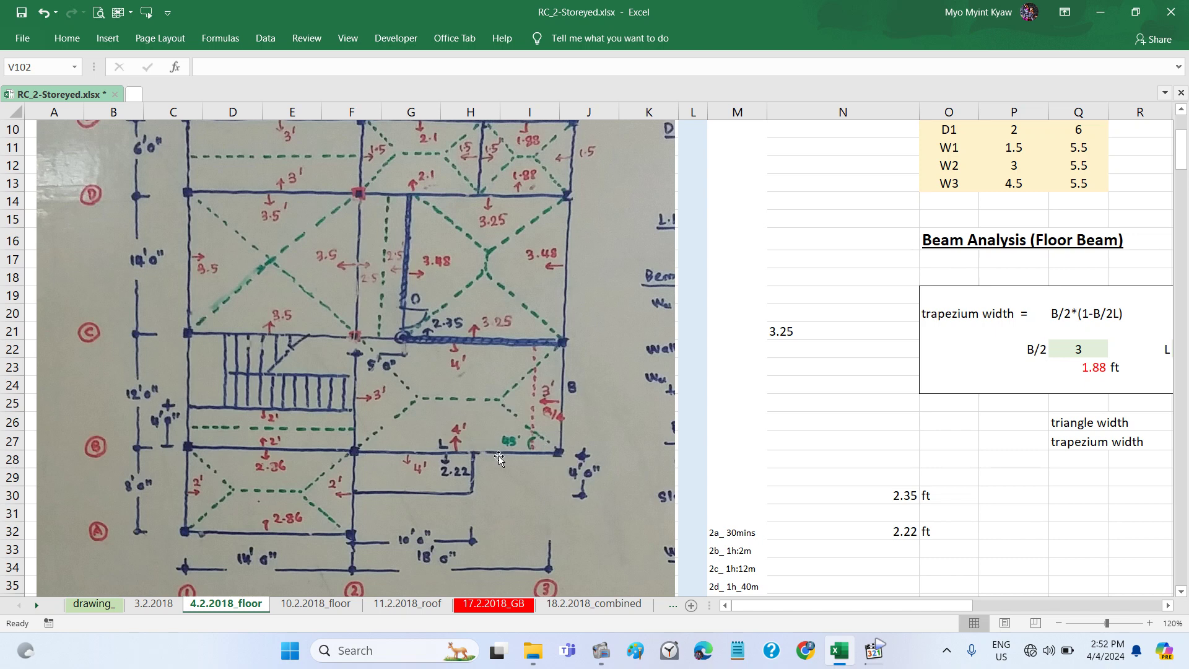
{"action": "scroll", "coordinate": [499, 457], "scroll_direction": "up", "scroll_amount": 2}
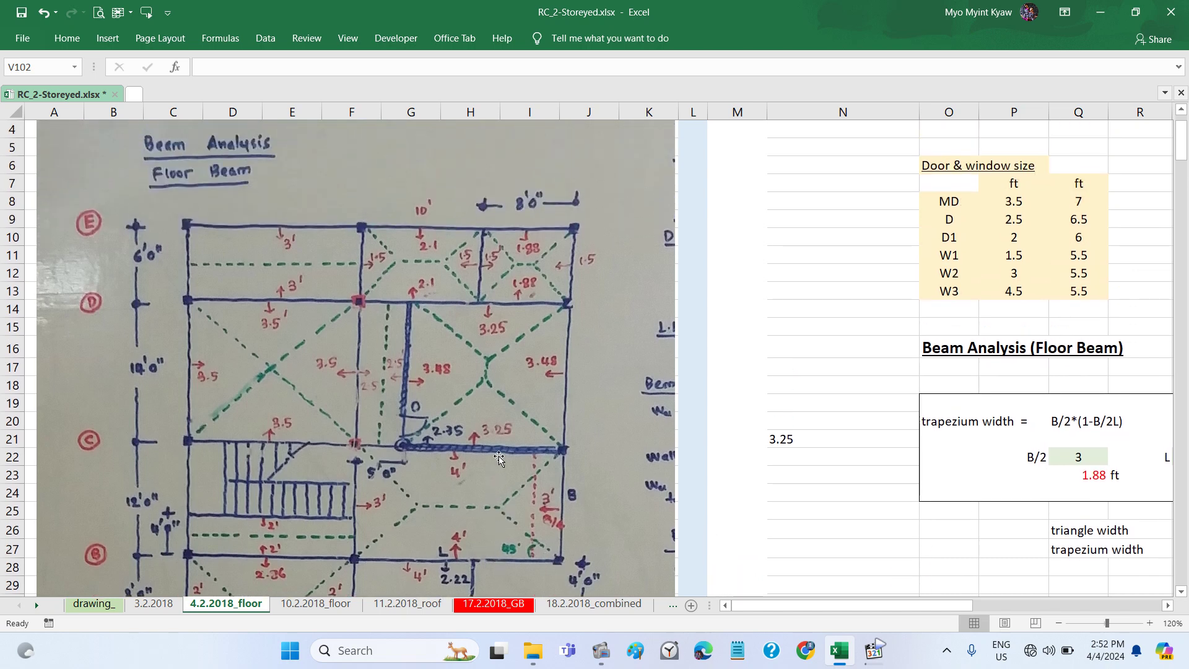
{"action": "scroll", "coordinate": [499, 458], "scroll_direction": "down", "scroll_amount": 2}
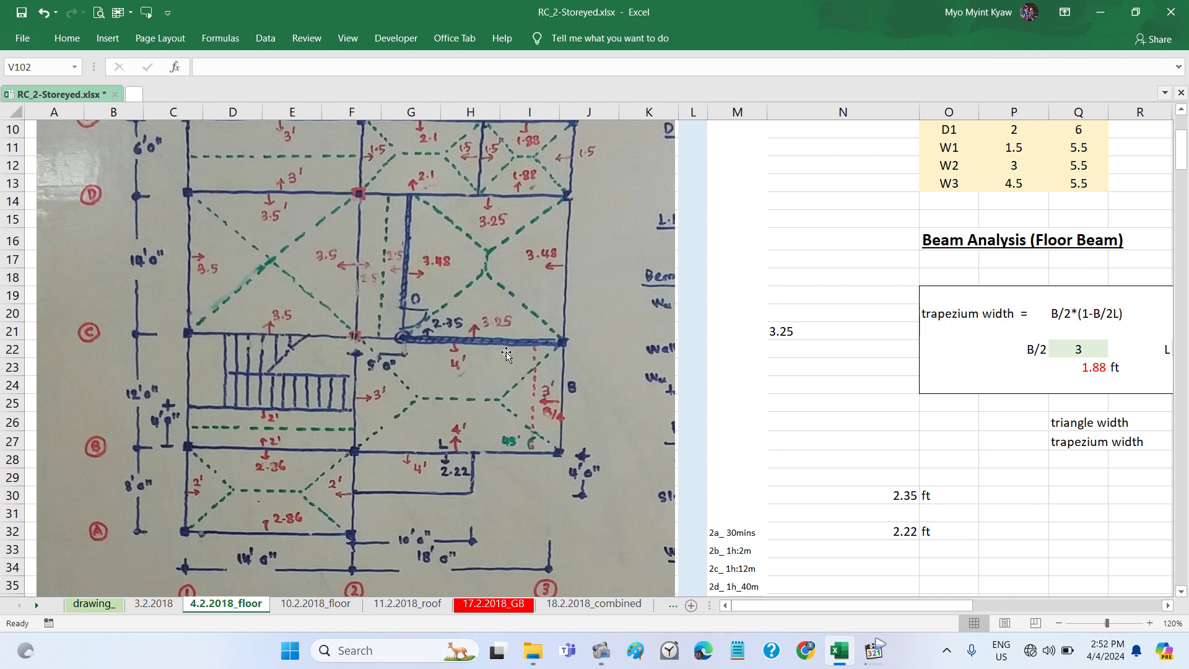
Step: Bring the trapezium width box into view: B/2*(1-B/2L), B/2 3, L 8, 1.88 ft
{"action": "scroll", "coordinate": [507, 354], "scroll_direction": "right", "scroll_amount": 2}
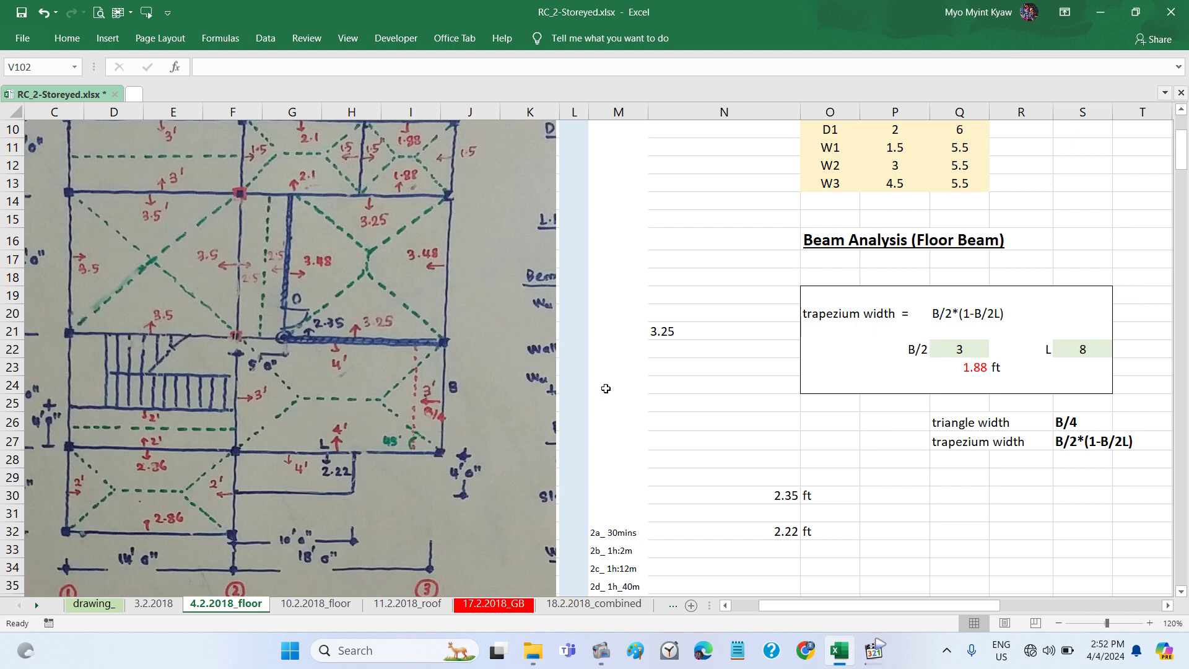
{"action": "scroll", "coordinate": [606, 388], "scroll_direction": "right", "scroll_amount": 2}
{"action": "scroll", "coordinate": [606, 389], "scroll_direction": "right", "scroll_amount": 1}
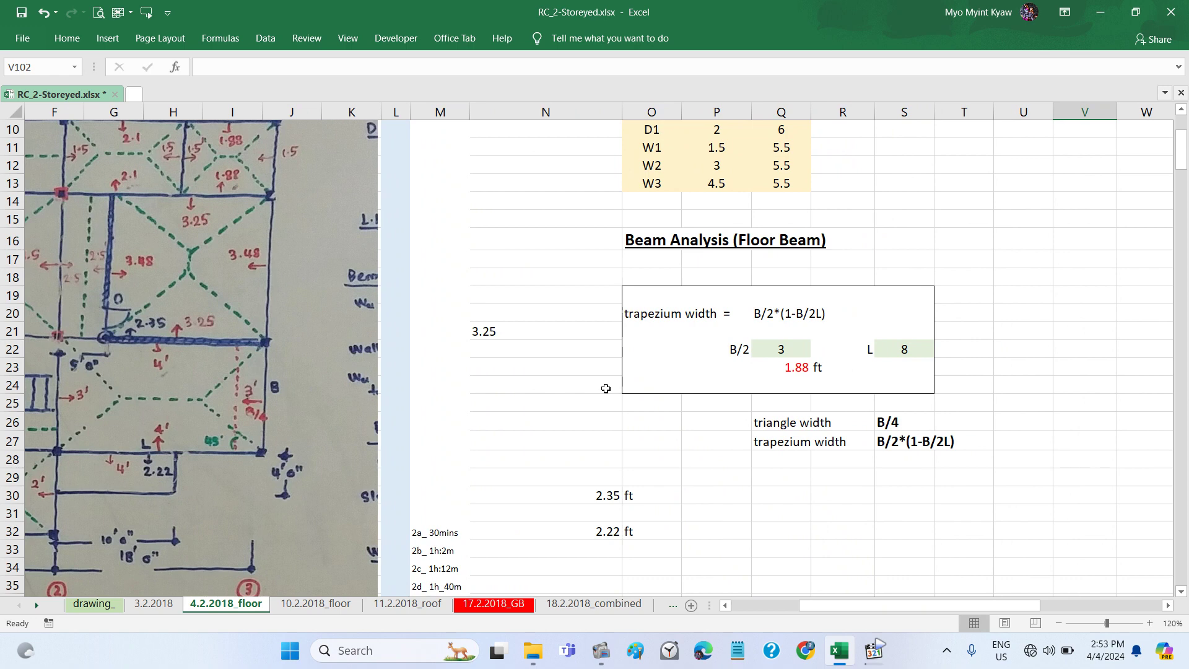
{"action": "scroll", "coordinate": [868, 478], "scroll_direction": "right", "scroll_amount": 1}
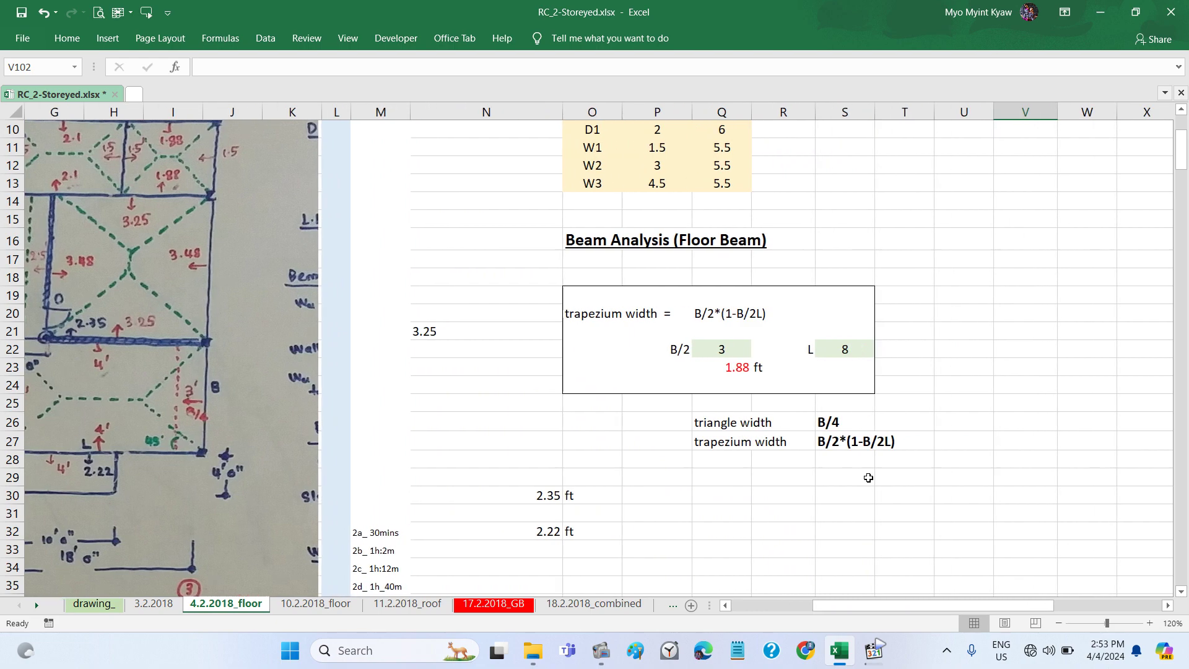
{"action": "scroll", "coordinate": [868, 478], "scroll_direction": "right", "scroll_amount": 1}
{"action": "scroll", "coordinate": [868, 478], "scroll_direction": "down", "scroll_amount": 2}
{"action": "scroll", "coordinate": [868, 476], "scroll_direction": "down", "scroll_amount": 2}
{"action": "scroll", "coordinate": [869, 474], "scroll_direction": "down", "scroll_amount": 2}
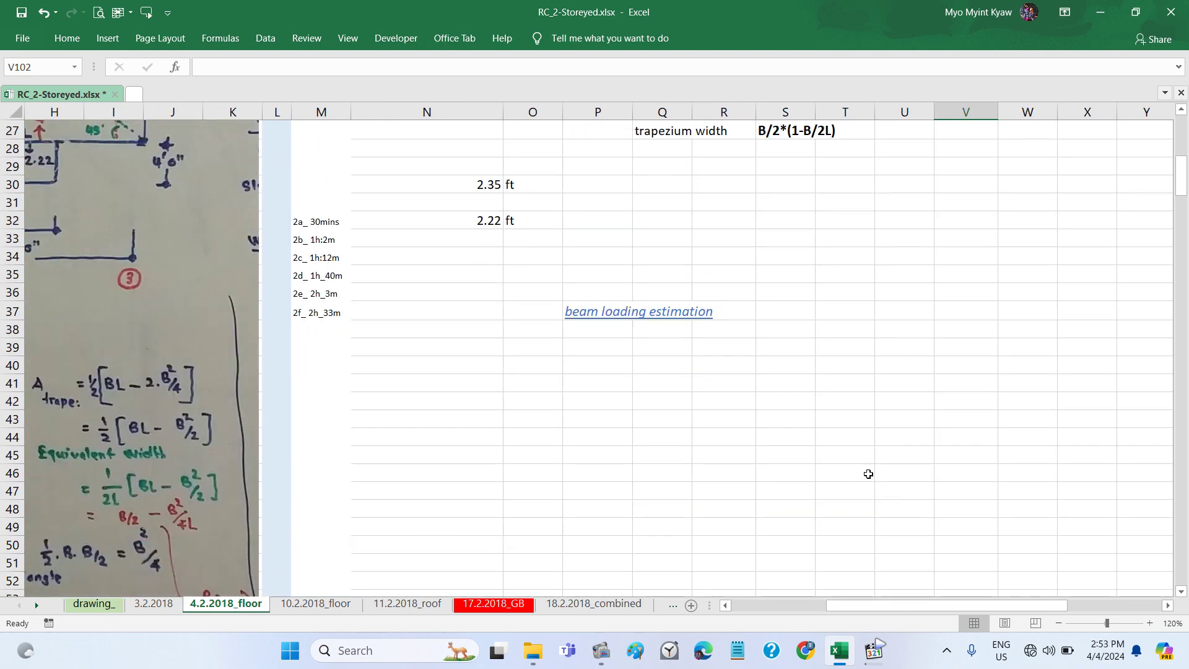
{"action": "scroll", "coordinate": [868, 472], "scroll_direction": "down", "scroll_amount": 3}
{"action": "scroll", "coordinate": [868, 471], "scroll_direction": "down", "scroll_amount": 4}
{"action": "scroll", "coordinate": [868, 469], "scroll_direction": "up", "scroll_amount": 10}
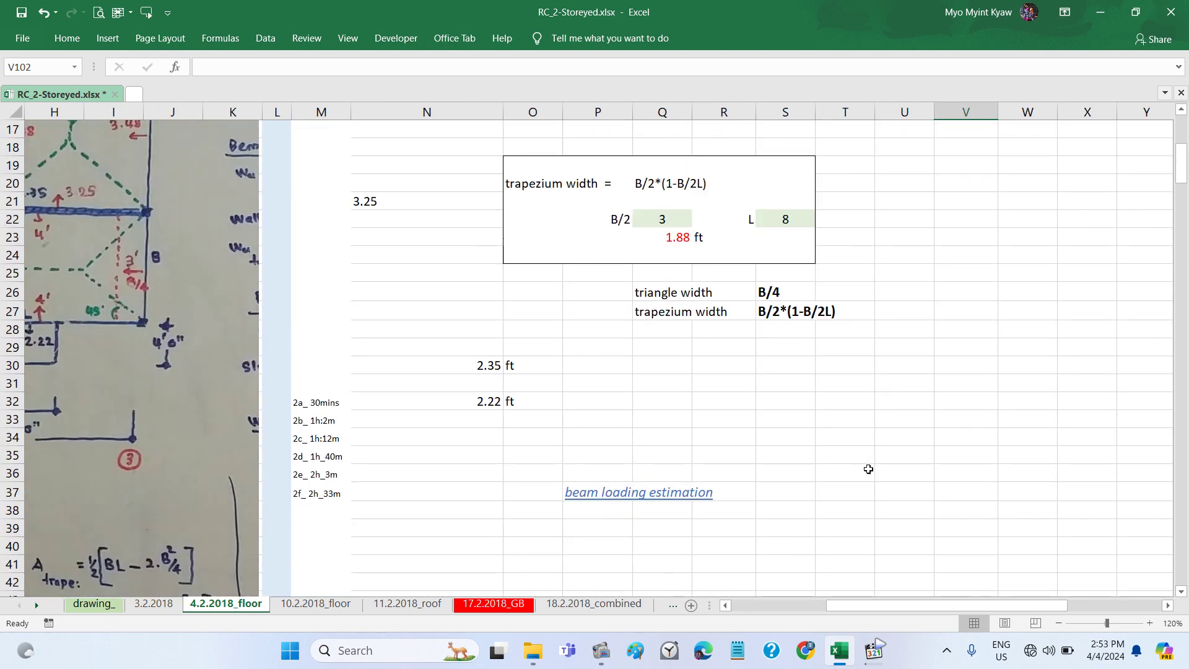
{"action": "scroll", "coordinate": [869, 469], "scroll_direction": "up", "scroll_amount": 2}
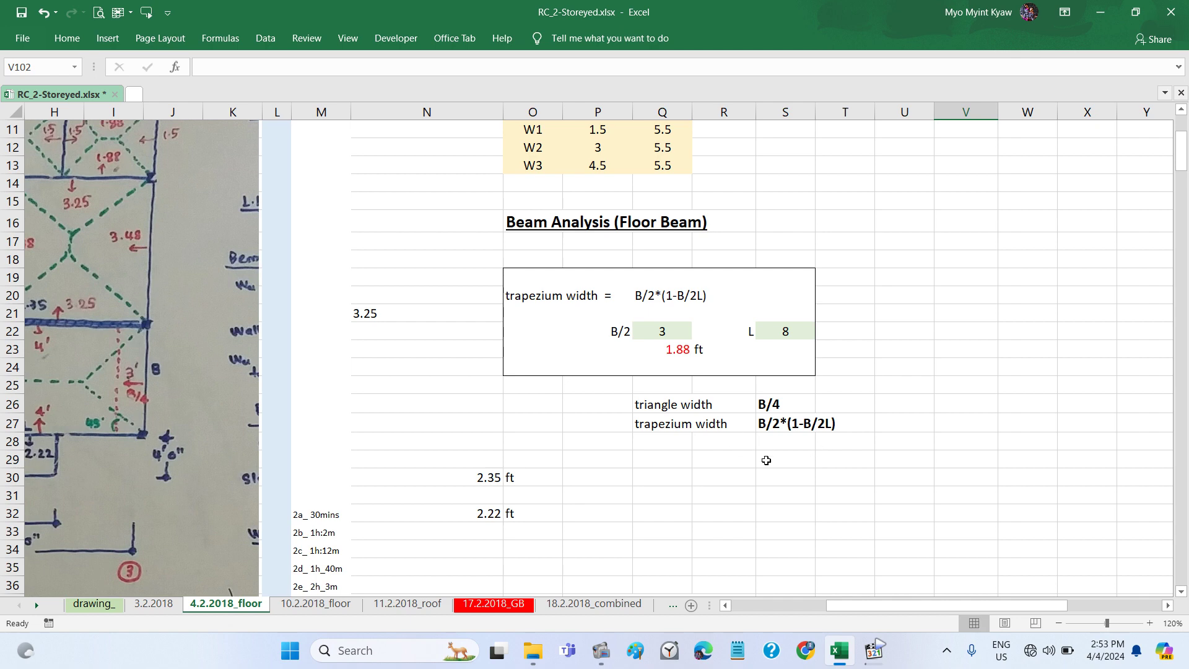
{"action": "scroll", "coordinate": [766, 460], "scroll_direction": "right", "scroll_amount": 1}
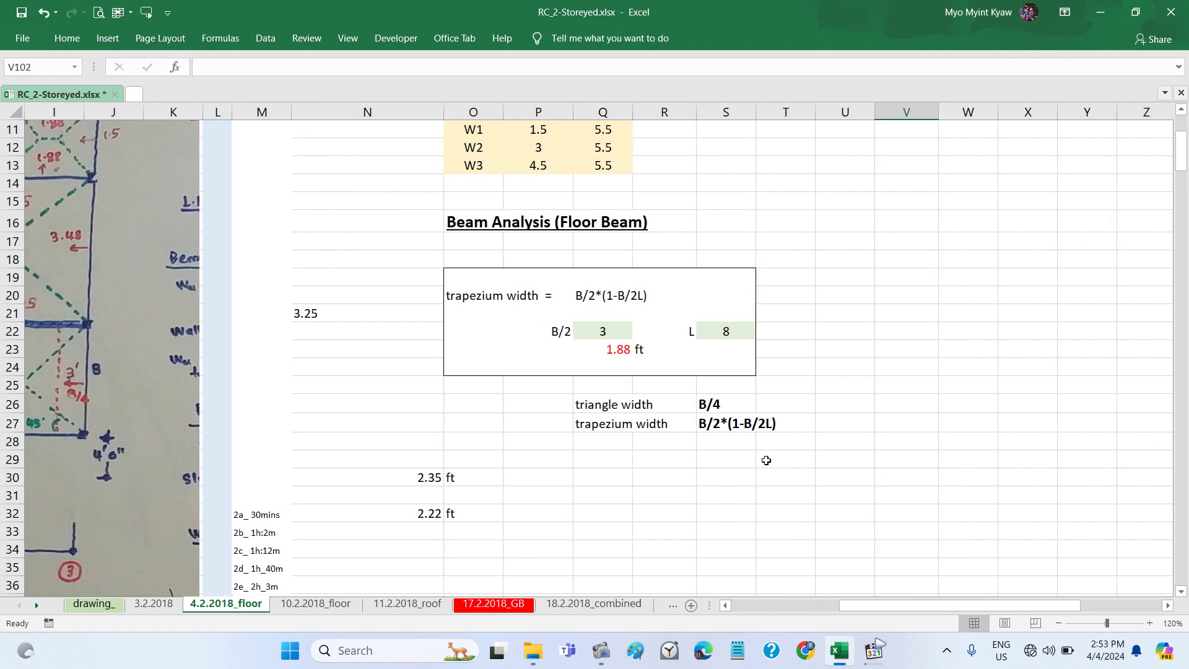
Step: Enter the note (equivalent) in U27 beside the trapezium width formula
{"action": "left_click", "coordinate": [835, 425]}
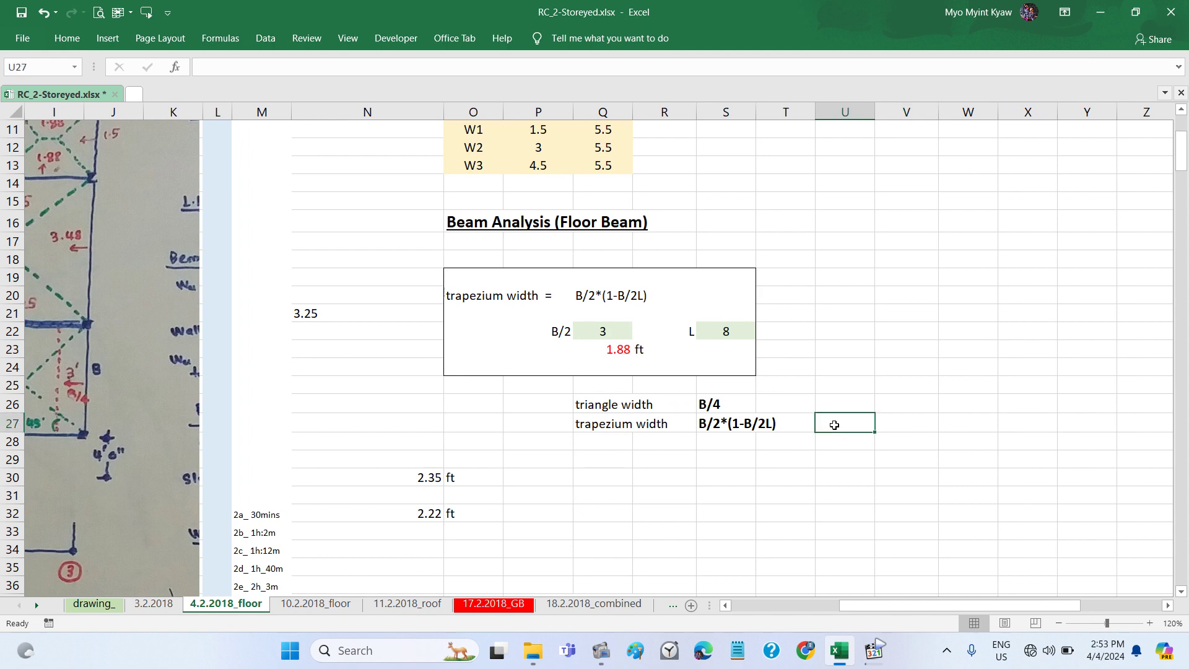
{"action": "type", "text": "(e"}
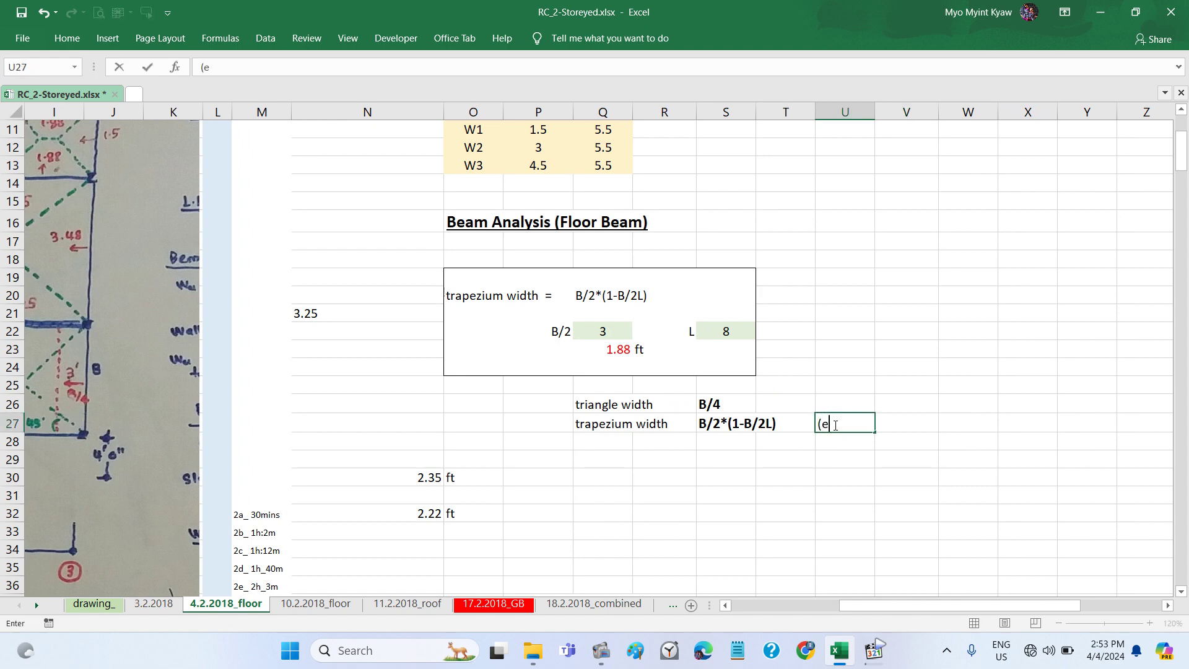
{"action": "type", "text": "quiv"}
{"action": "type", "text": "alent"}
{"action": "type", "text": ")"}
{"action": "key", "text": "Return"}
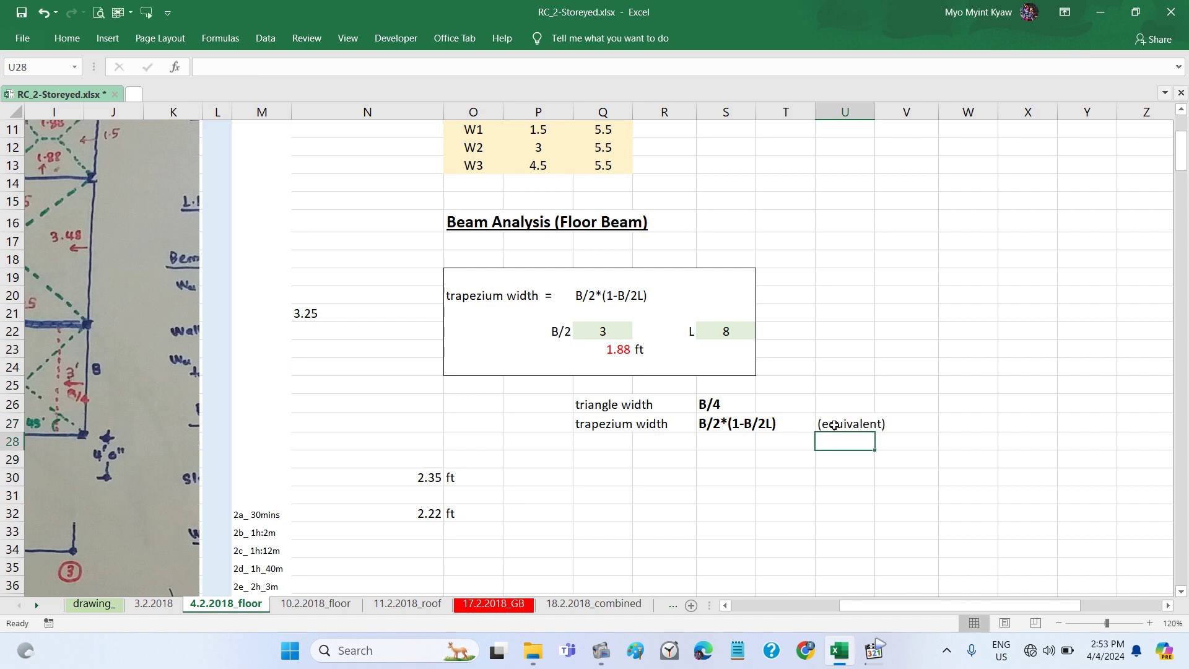
{"action": "scroll", "coordinate": [897, 493], "scroll_direction": "down", "scroll_amount": 1}
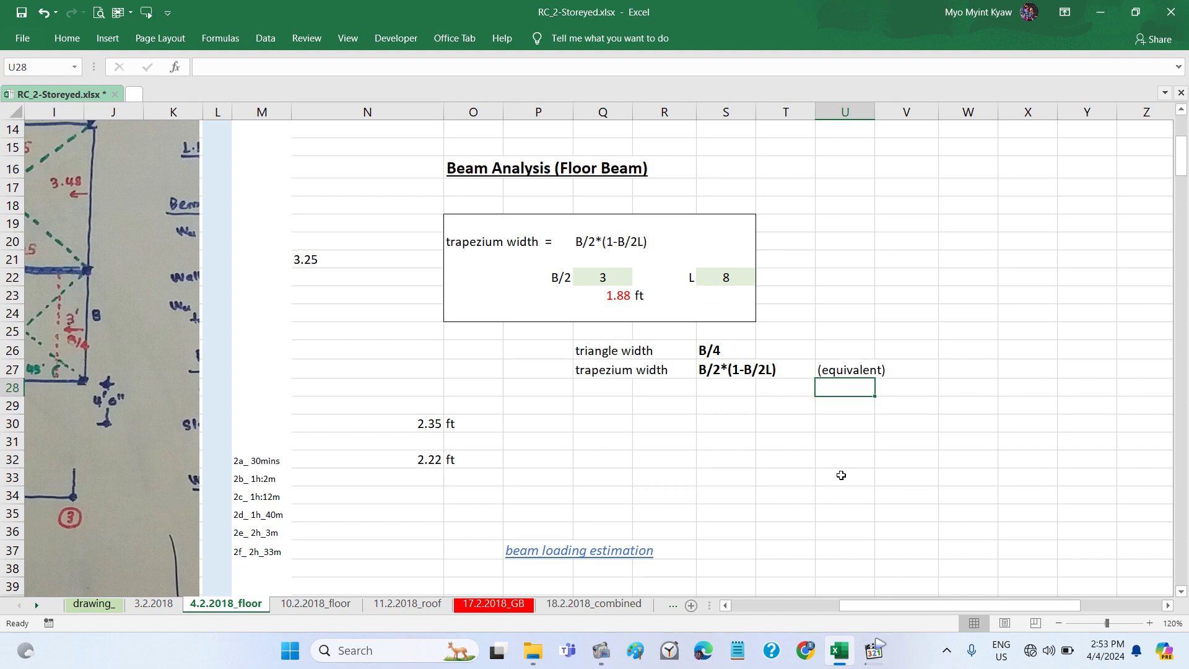
Step: Pause the lesson audio in Media Player Classic at 00:15:52, then return to Excel
{"action": "left_click", "coordinate": [874, 650]}
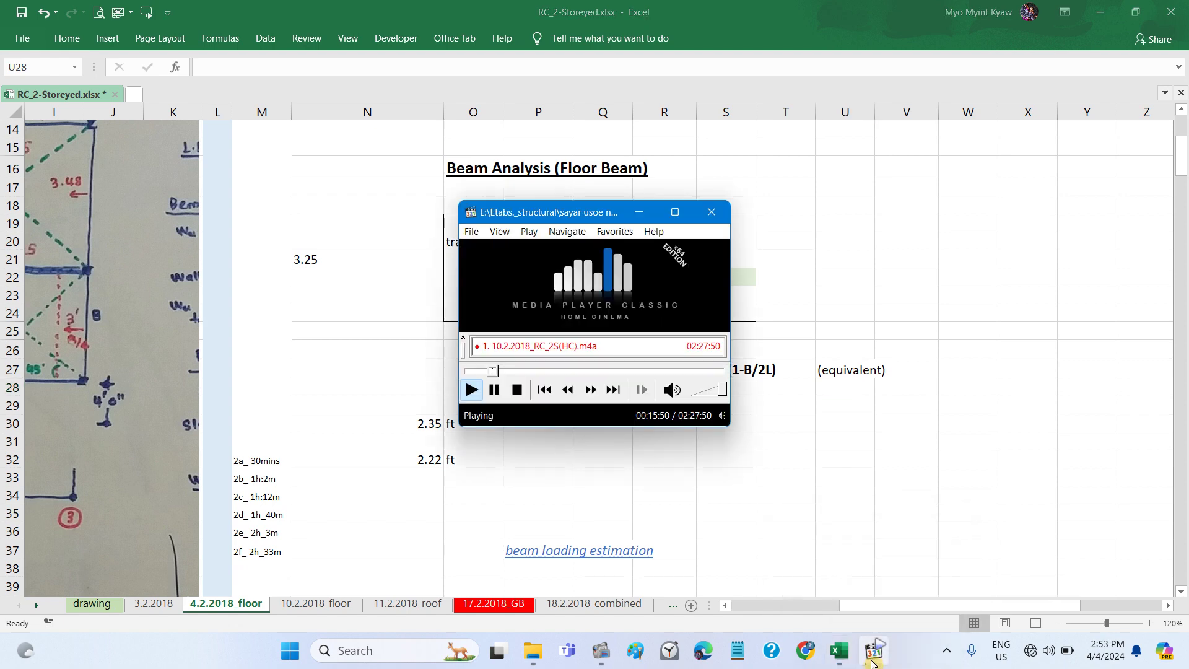
{"action": "left_click", "coordinate": [494, 389]}
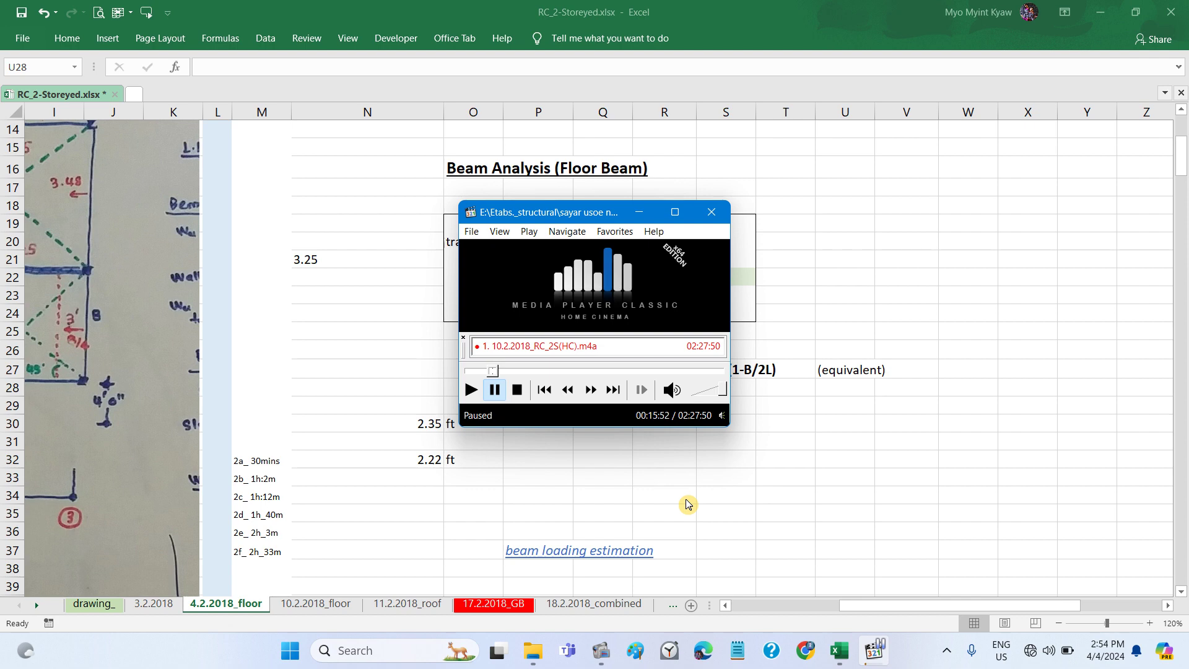
{"action": "left_click", "coordinate": [833, 370]}
Step: Correct the U27 note to read (equilibrium) and save RC_2-Storeyed.xlsx
{"action": "left_click", "coordinate": [833, 370]}
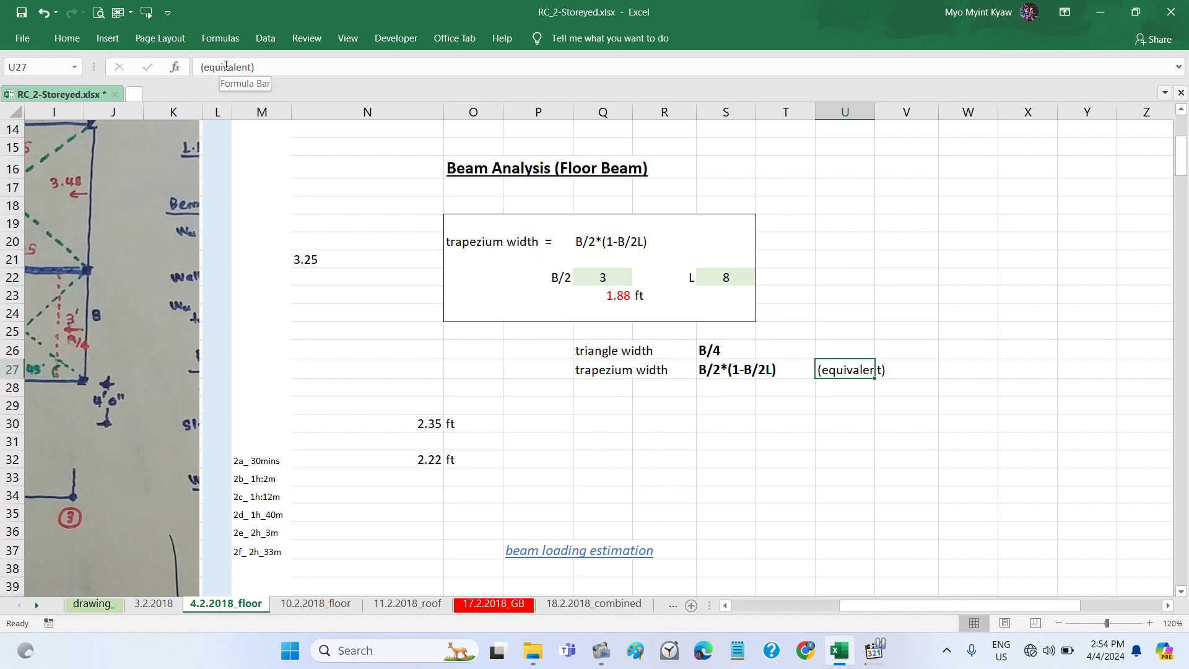
{"action": "left_click_drag", "start_coordinate": [250, 69], "coordinate": [256, 68]}
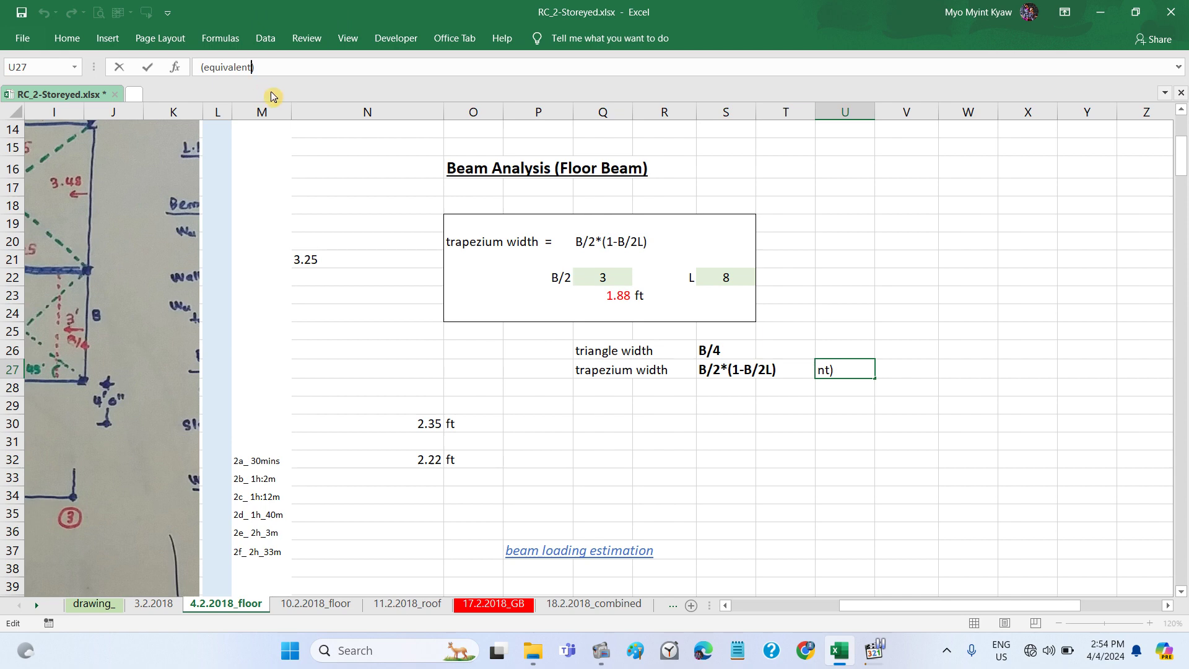
{"action": "key", "text": "BackSpace"}
{"action": "key", "text": "BackSpace"}
{"action": "key", "text": "BackSpace"}
{"action": "key", "text": "BackSpace"}
{"action": "key", "text": "BackSpace"}
{"action": "key", "text": "BackSpace"}
{"action": "type", "text": "li"}
{"action": "type", "text": "b"}
{"action": "type", "text": "r"}
{"action": "type", "text": "m"}
{"action": "key", "text": "Return"}
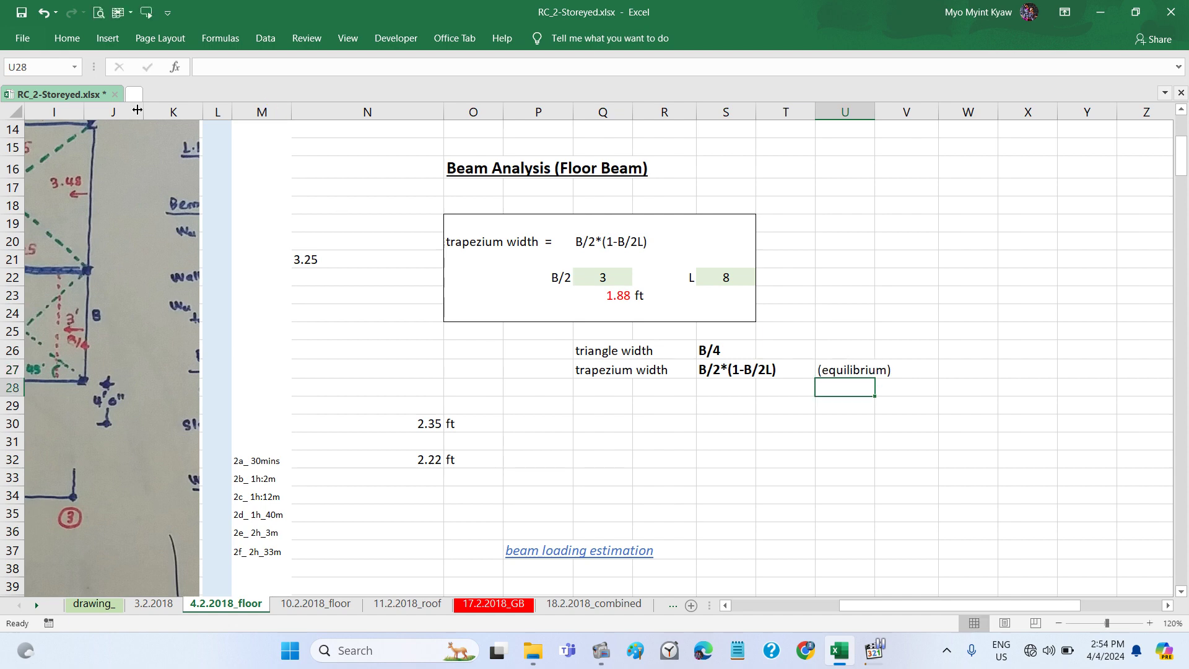
{"action": "left_click", "coordinate": [21, 12]}
{"action": "left_click", "coordinate": [841, 367]}
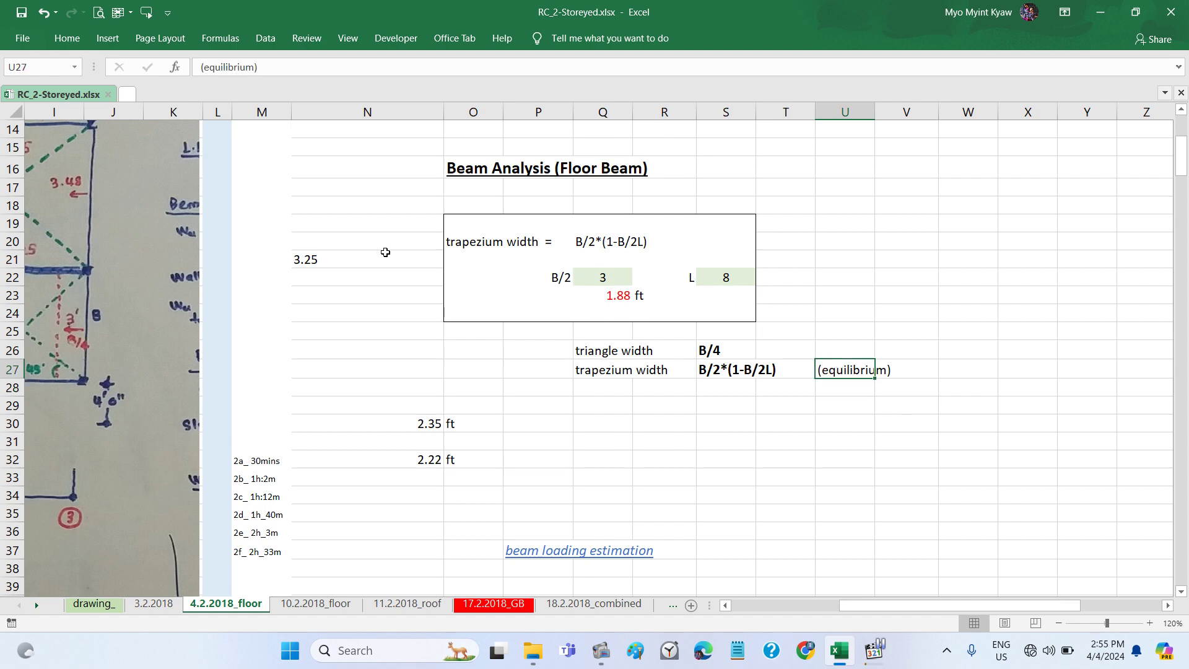
Step: Italicize the (equilibrium) note in U27, resume the lesson audio, and return to Excel
{"action": "left_click", "coordinate": [67, 37]}
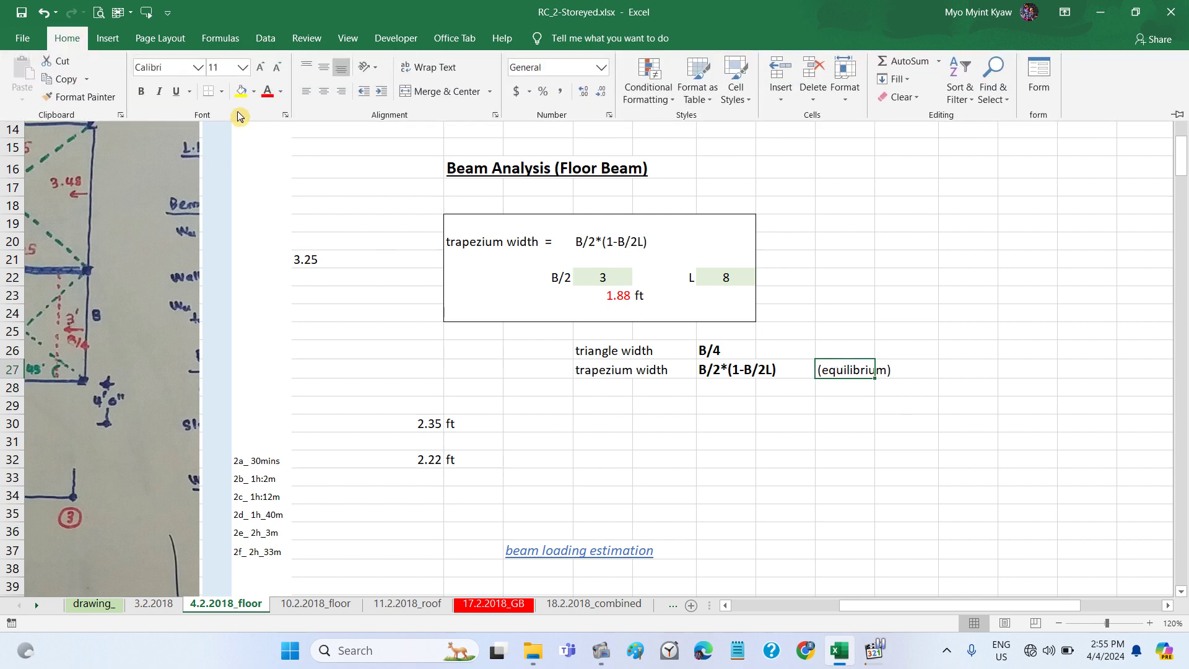
{"action": "left_click", "coordinate": [159, 91]}
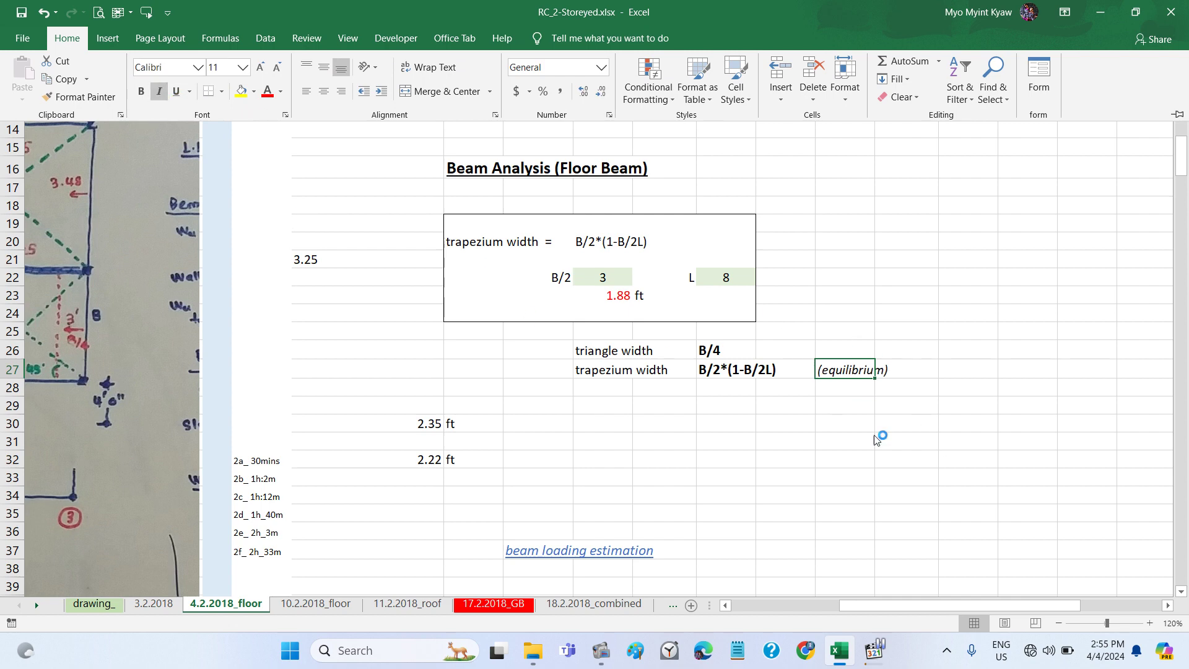
{"action": "left_click", "coordinate": [874, 650]}
{"action": "left_click", "coordinate": [471, 390]}
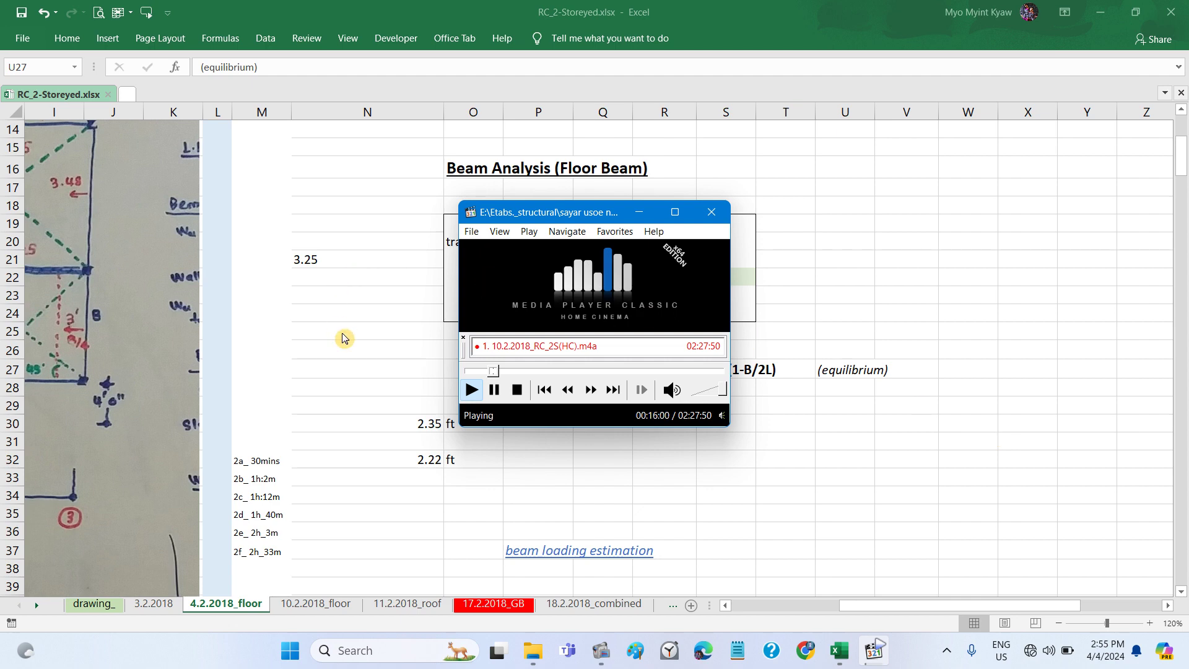
{"action": "key", "text": "alt+Tab"}
{"action": "scroll", "coordinate": [372, 344], "scroll_direction": "left", "scroll_amount": 2}
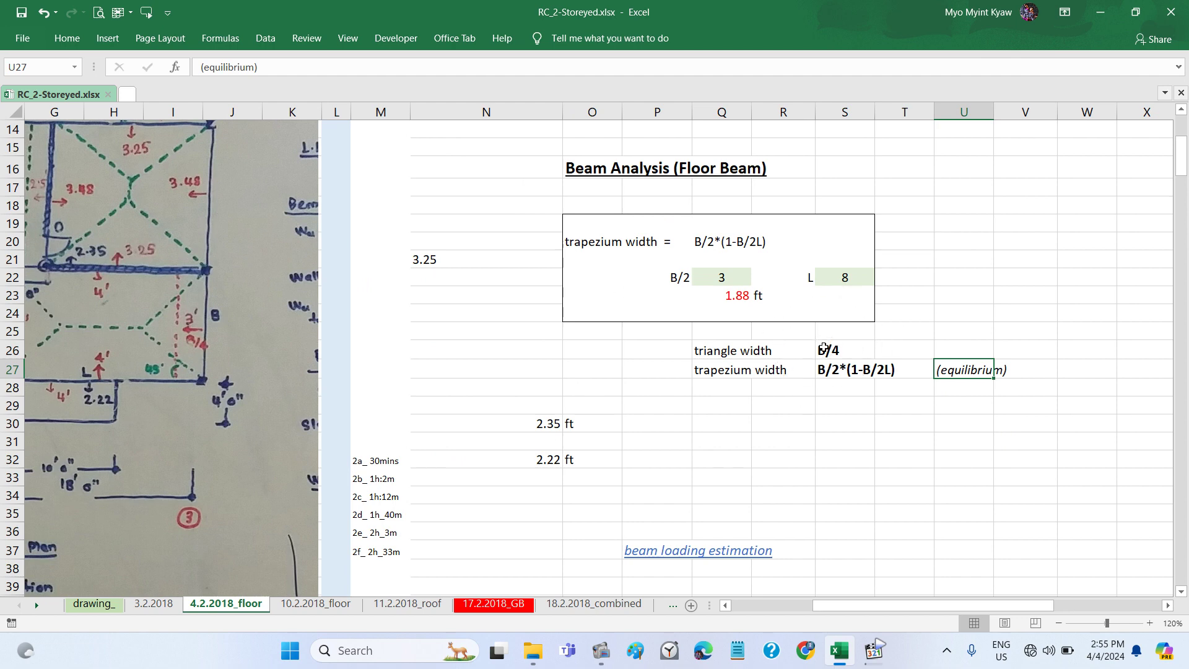
{"action": "left_click", "coordinate": [1038, 425]}
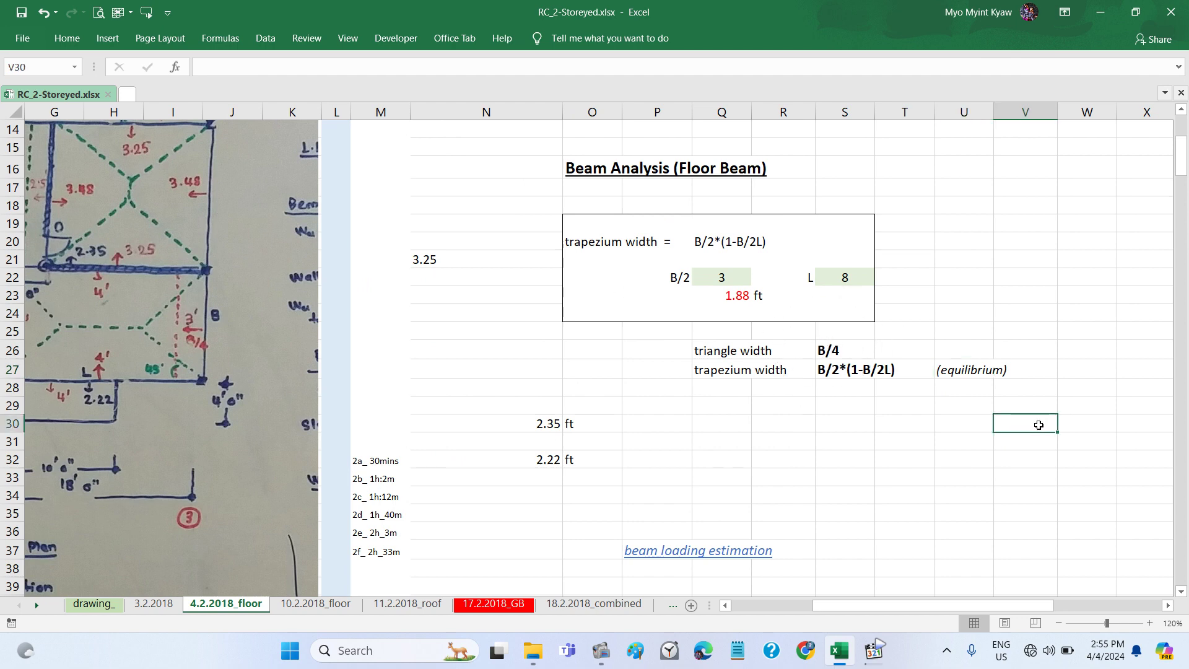
Step: Underline the (equilibrium) note in U27 and save the workbook
{"action": "left_click", "coordinate": [955, 372]}
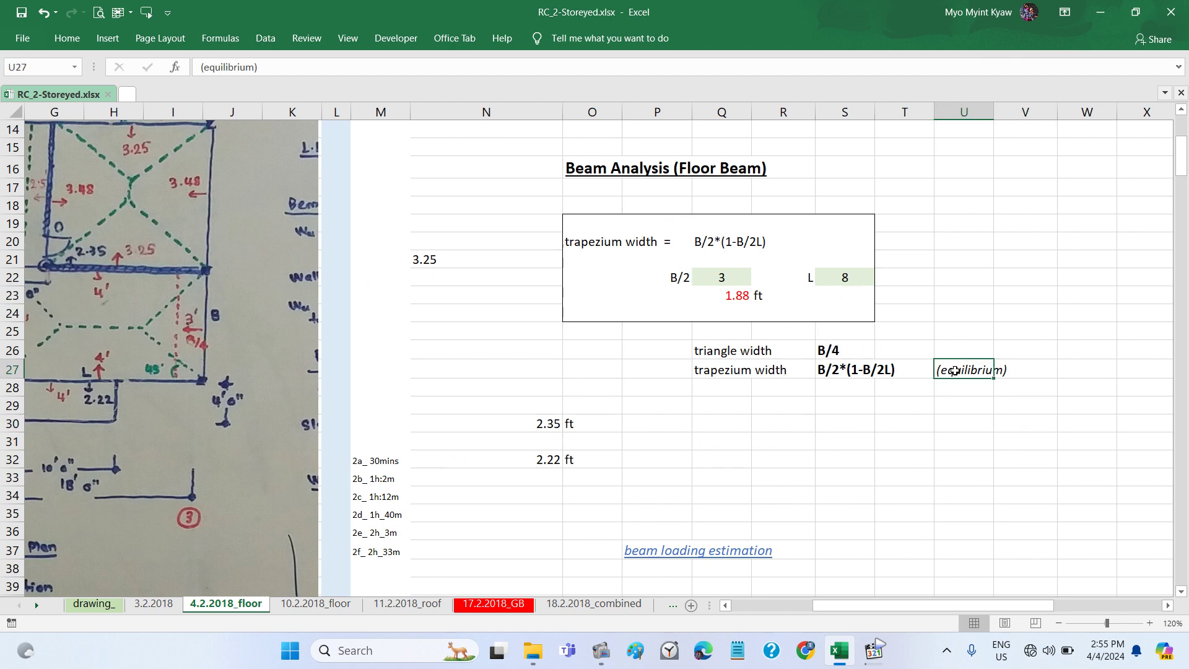
{"action": "left_click", "coordinate": [65, 38]}
{"action": "left_click", "coordinate": [176, 91]}
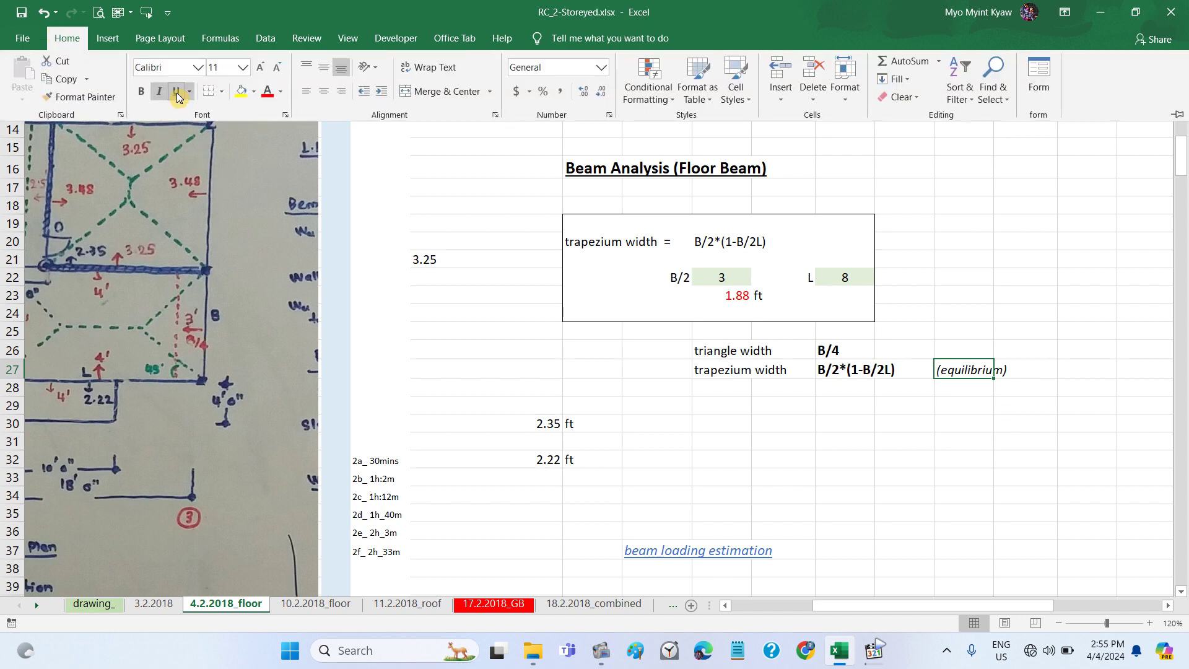
{"action": "left_click", "coordinate": [942, 444]}
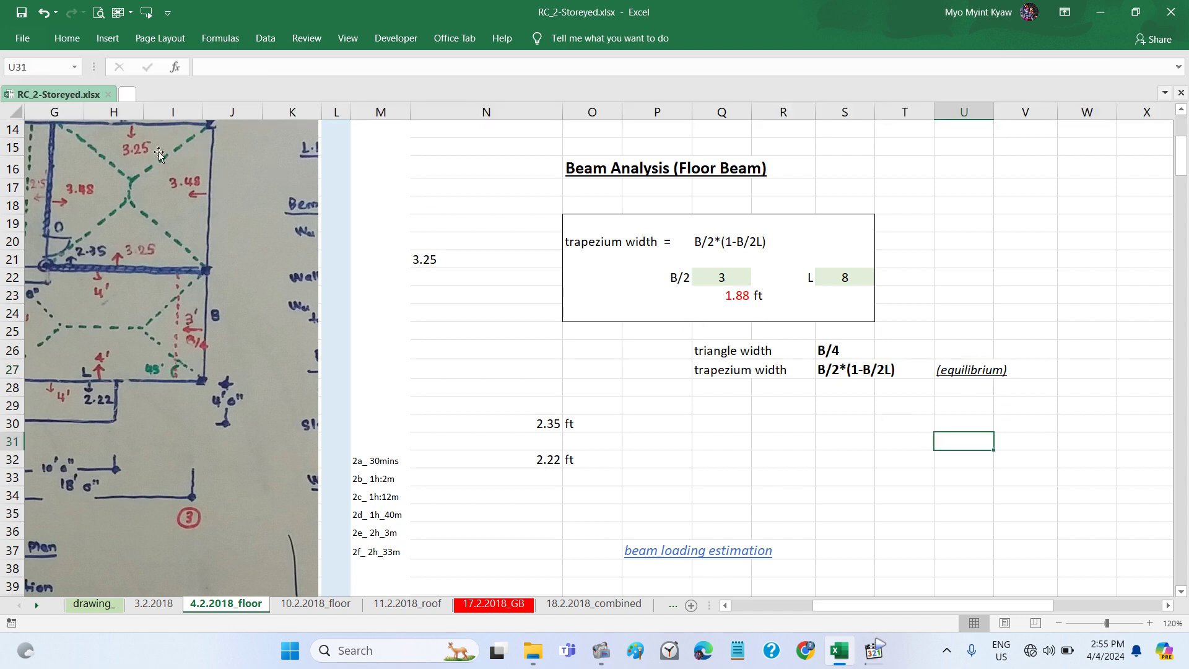
{"action": "left_click", "coordinate": [18, 11]}
Step: Merge U26:U27 around the note, middle-aligned vertically and left-aligned
{"action": "scroll", "coordinate": [1169, 422], "scroll_direction": "down", "scroll_amount": 1}
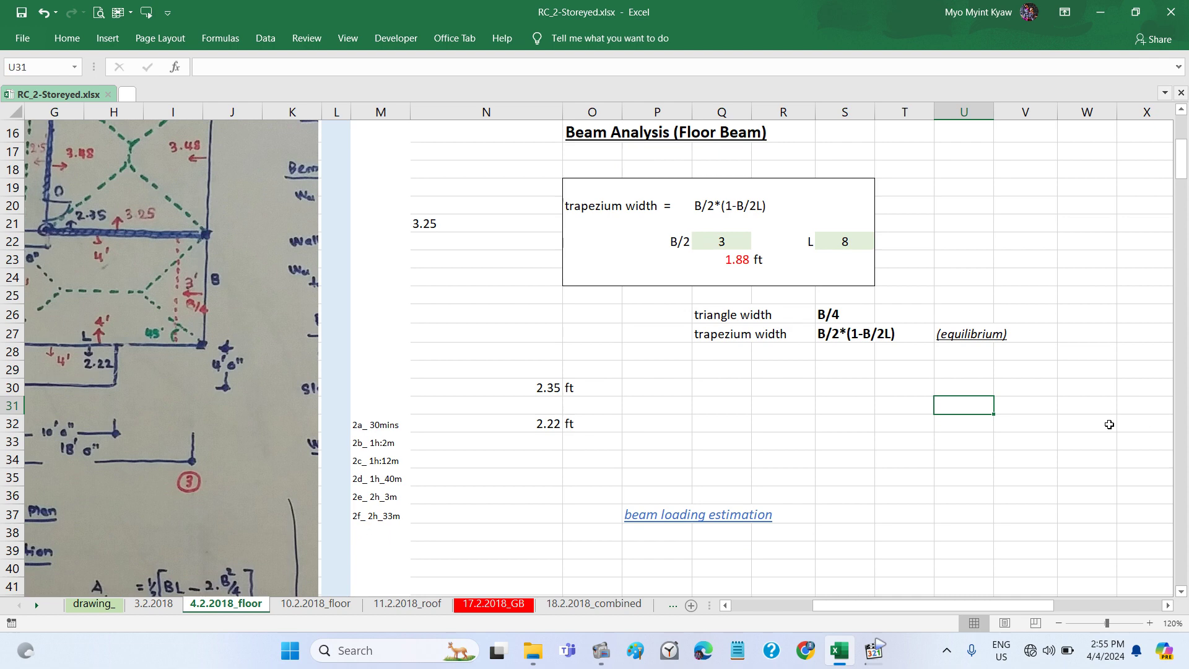
{"action": "scroll", "coordinate": [1109, 424], "scroll_direction": "right", "scroll_amount": 1}
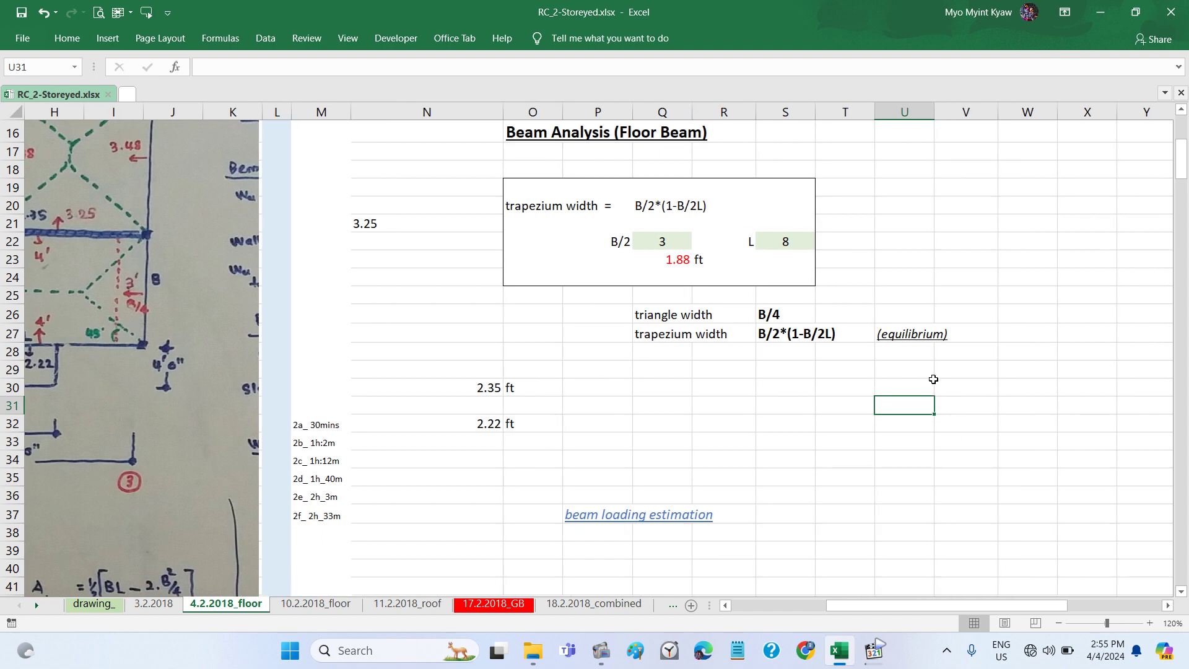
{"action": "left_click_drag", "start_coordinate": [898, 321], "coordinate": [898, 334]}
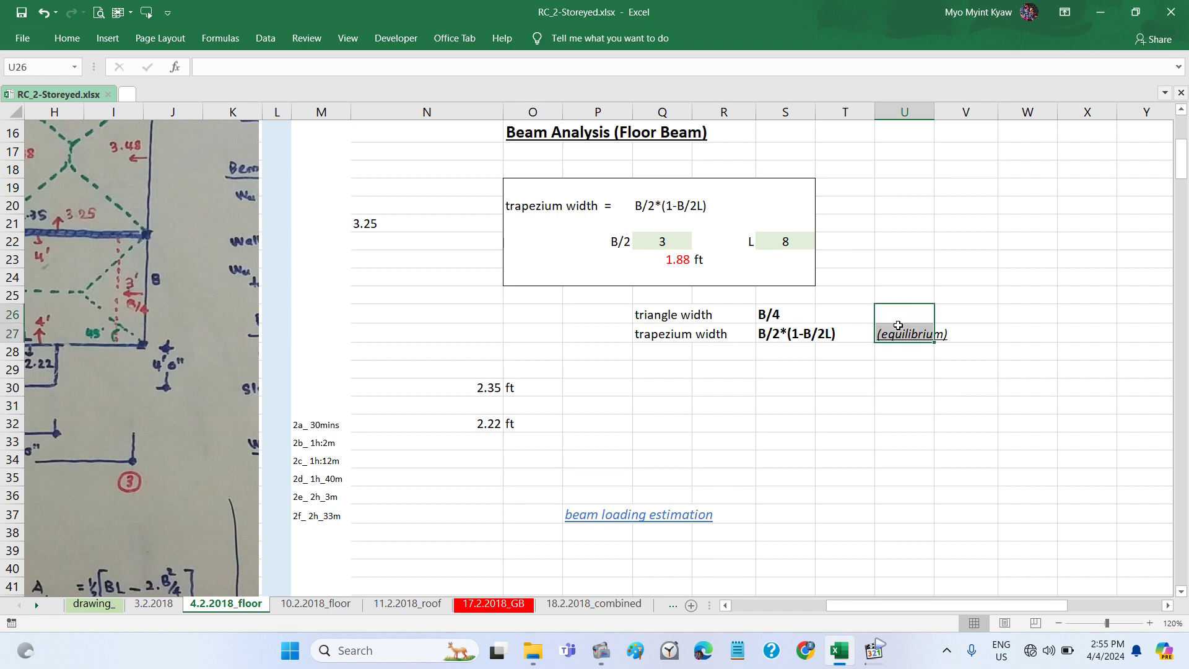
{"action": "left_click", "coordinate": [70, 42]}
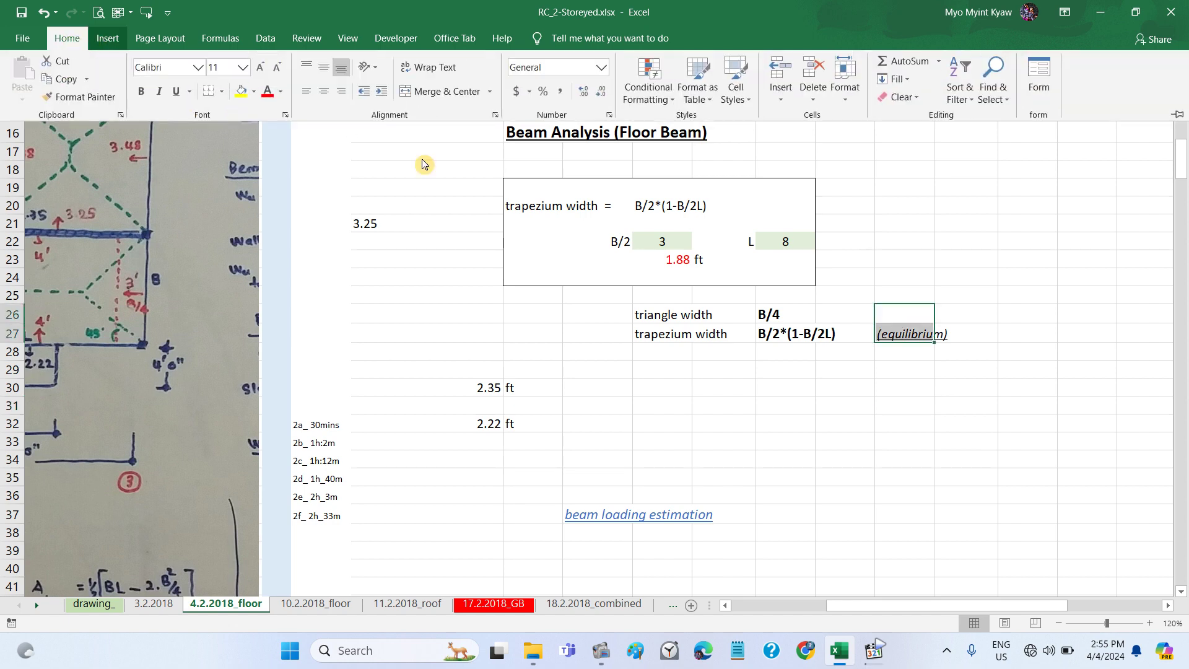
{"action": "left_click", "coordinate": [415, 92]}
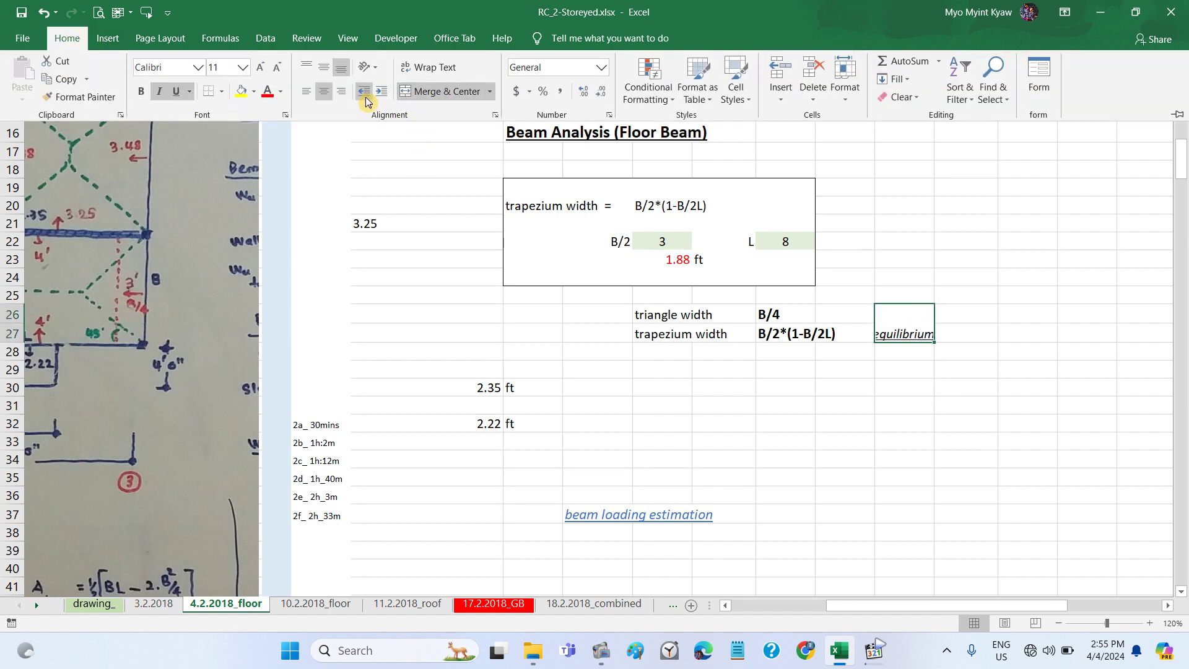
{"action": "left_click", "coordinate": [325, 74]}
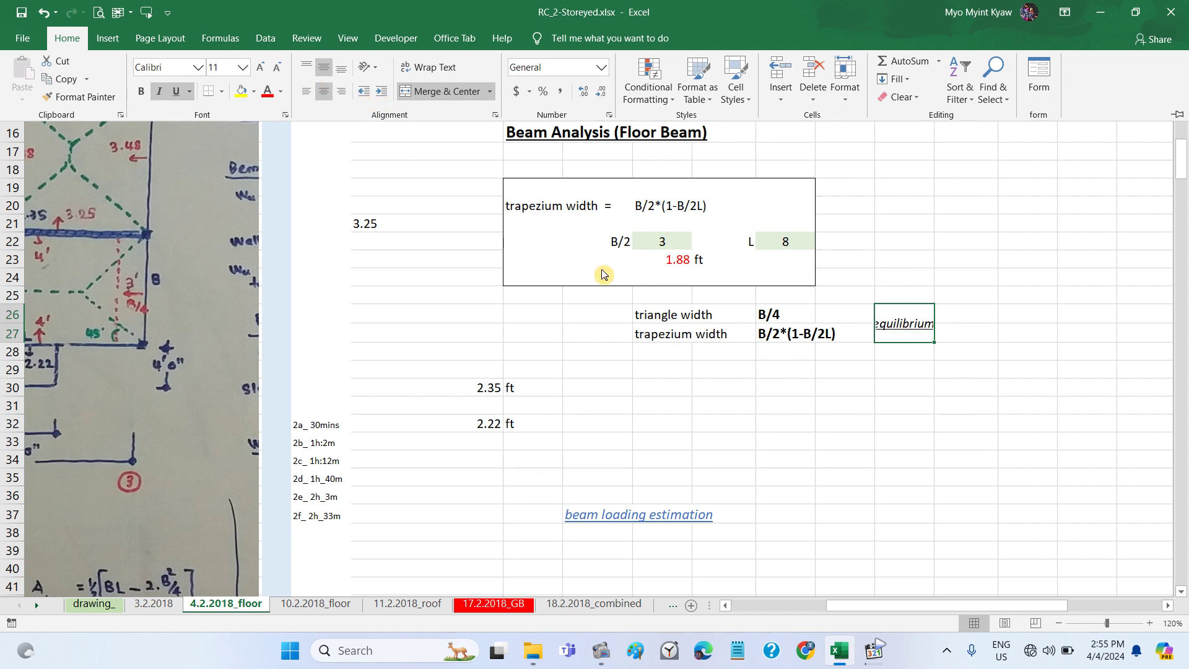
{"action": "left_click", "coordinate": [974, 267]}
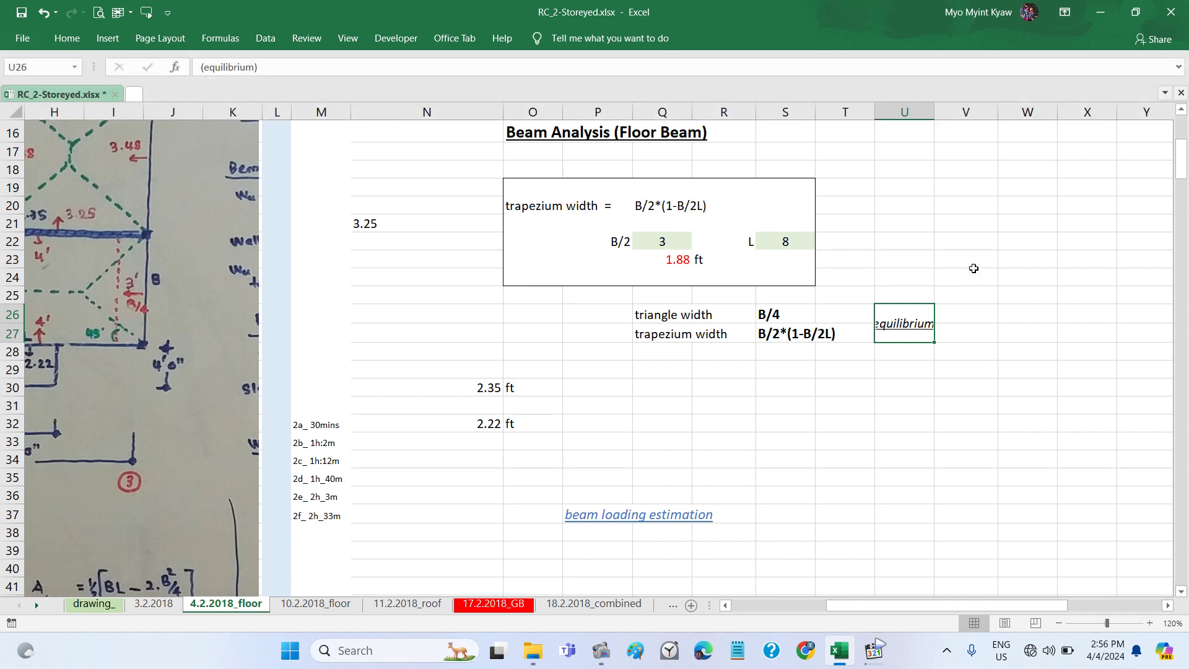
{"action": "left_click", "coordinate": [943, 417]}
{"action": "left_click", "coordinate": [894, 326]}
{"action": "left_click", "coordinate": [67, 39]}
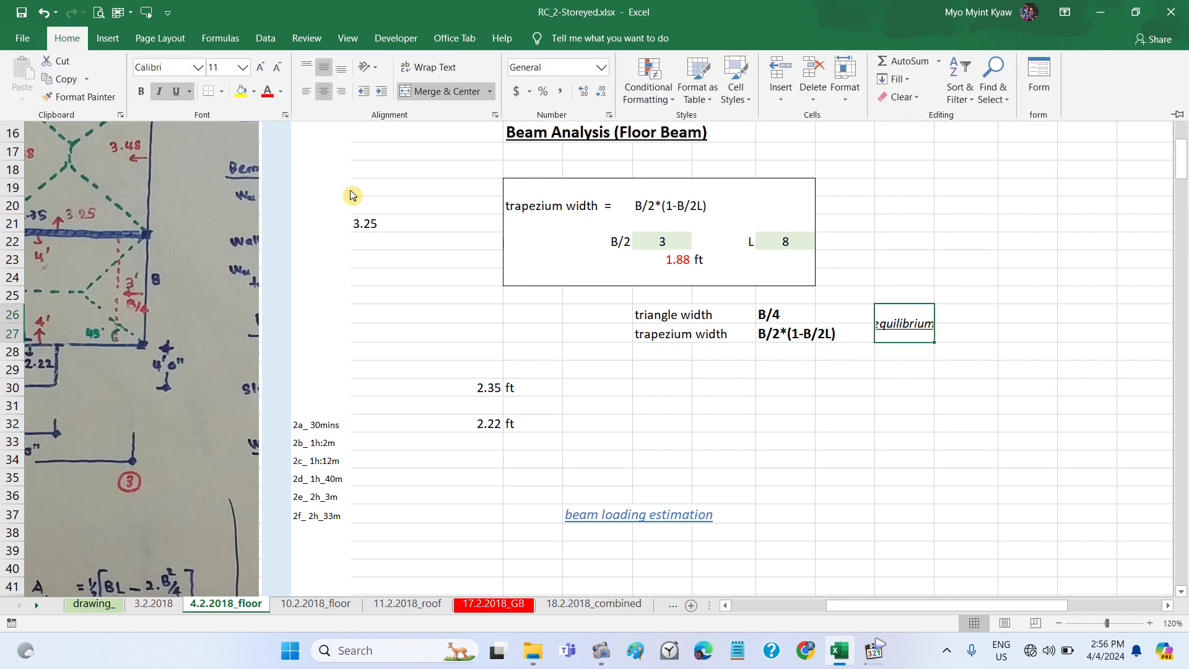
{"action": "left_click", "coordinate": [307, 93]}
{"action": "left_click", "coordinate": [910, 411]}
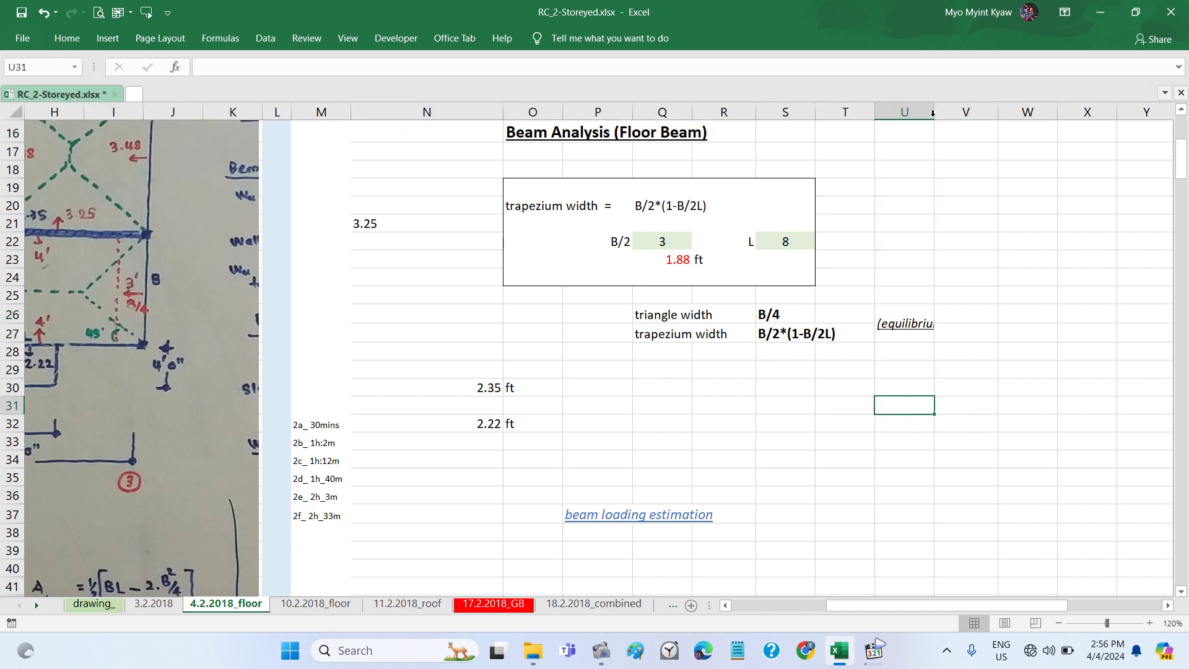
Step: Autofit column U so the full (equilibrium) note is visible
{"action": "double_click", "coordinate": [935, 112]}
{"action": "scroll", "coordinate": [1026, 283], "scroll_direction": "up", "scroll_amount": 1}
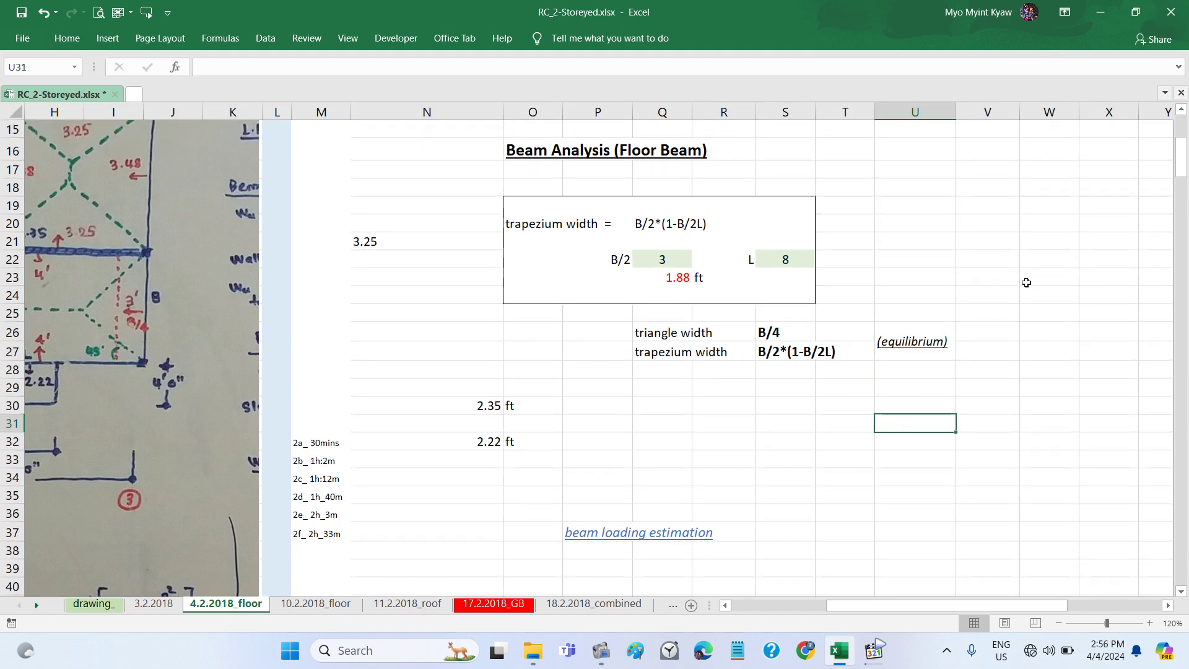
{"action": "scroll", "coordinate": [1027, 283], "scroll_direction": "down", "scroll_amount": 1}
{"action": "scroll", "coordinate": [1026, 282], "scroll_direction": "down", "scroll_amount": 1}
{"action": "scroll", "coordinate": [1026, 283], "scroll_direction": "down", "scroll_amount": 2}
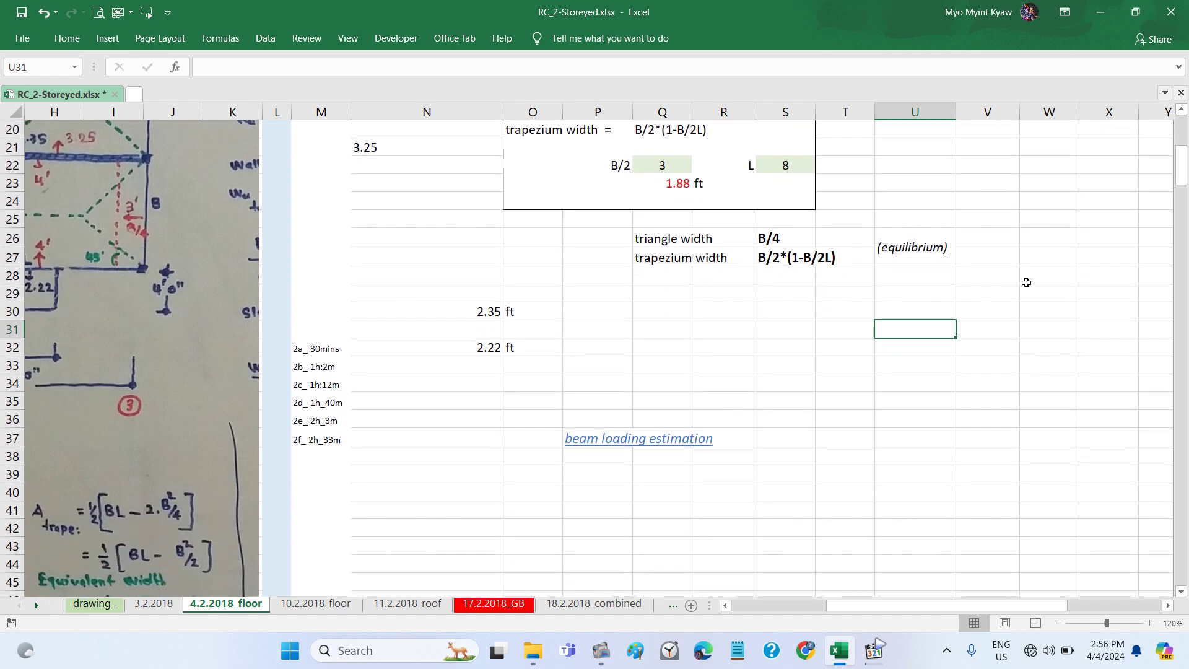
{"action": "scroll", "coordinate": [1026, 282], "scroll_direction": "down", "scroll_amount": 1}
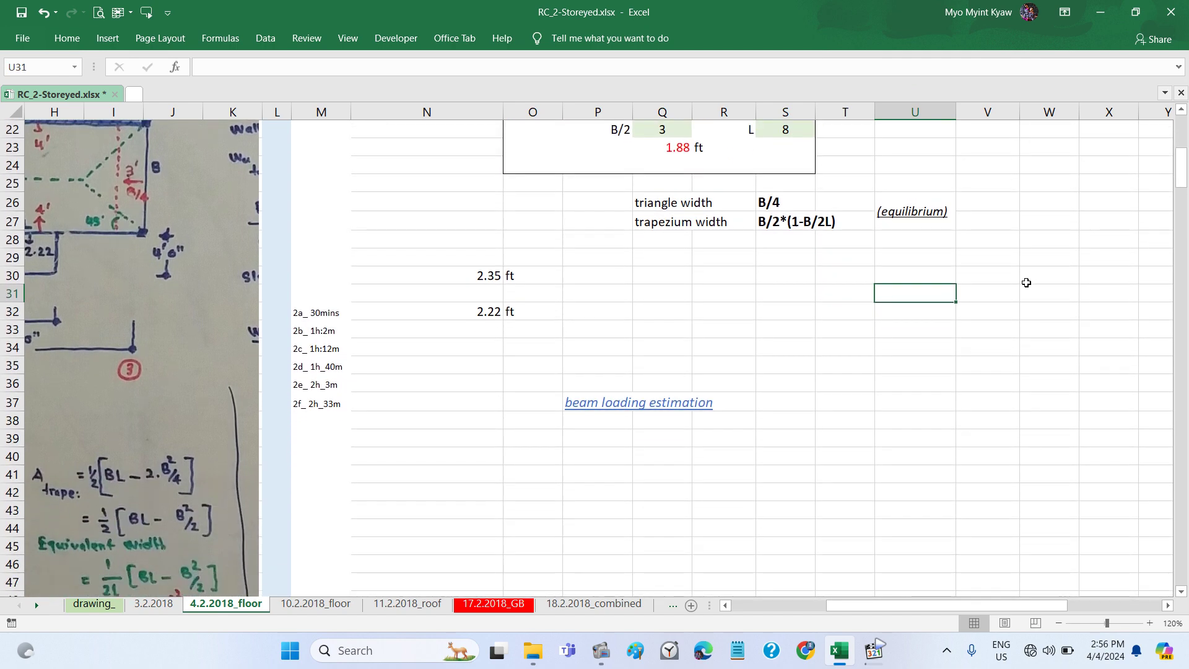
{"action": "scroll", "coordinate": [1027, 282], "scroll_direction": "down", "scroll_amount": 1}
{"action": "scroll", "coordinate": [1026, 282], "scroll_direction": "down", "scroll_amount": 3}
{"action": "scroll", "coordinate": [1027, 283], "scroll_direction": "down", "scroll_amount": 6}
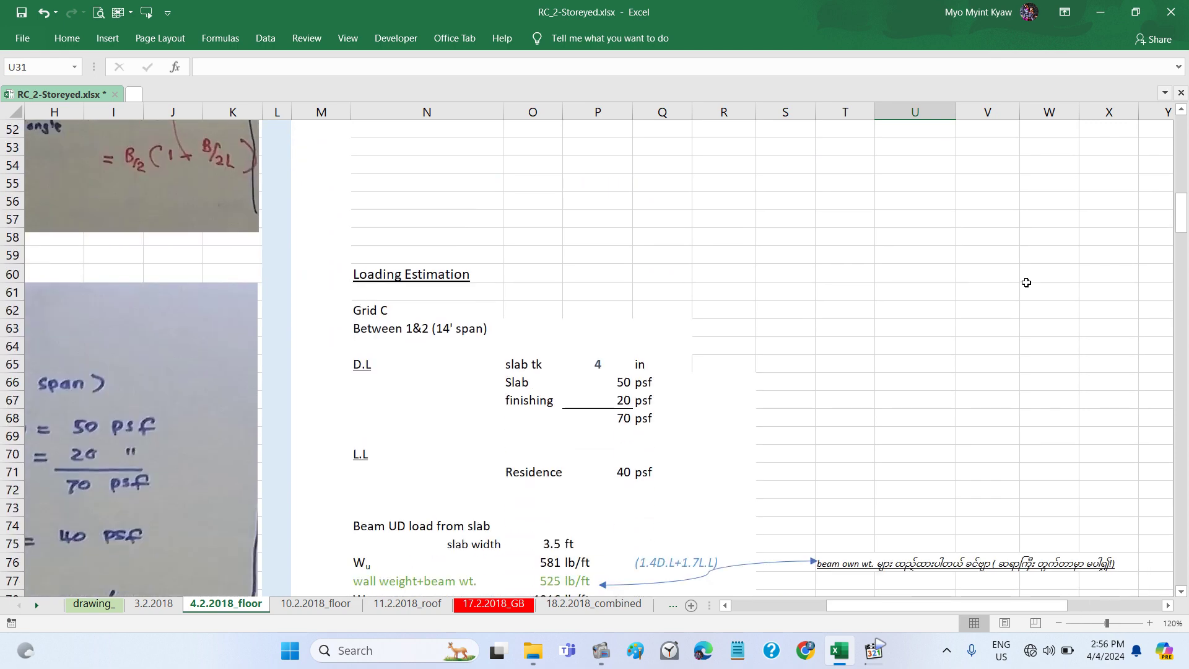
{"action": "scroll", "coordinate": [1027, 282], "scroll_direction": "down", "scroll_amount": 1}
{"action": "scroll", "coordinate": [1026, 283], "scroll_direction": "down", "scroll_amount": 1}
{"action": "scroll", "coordinate": [1027, 283], "scroll_direction": "up", "scroll_amount": 1}
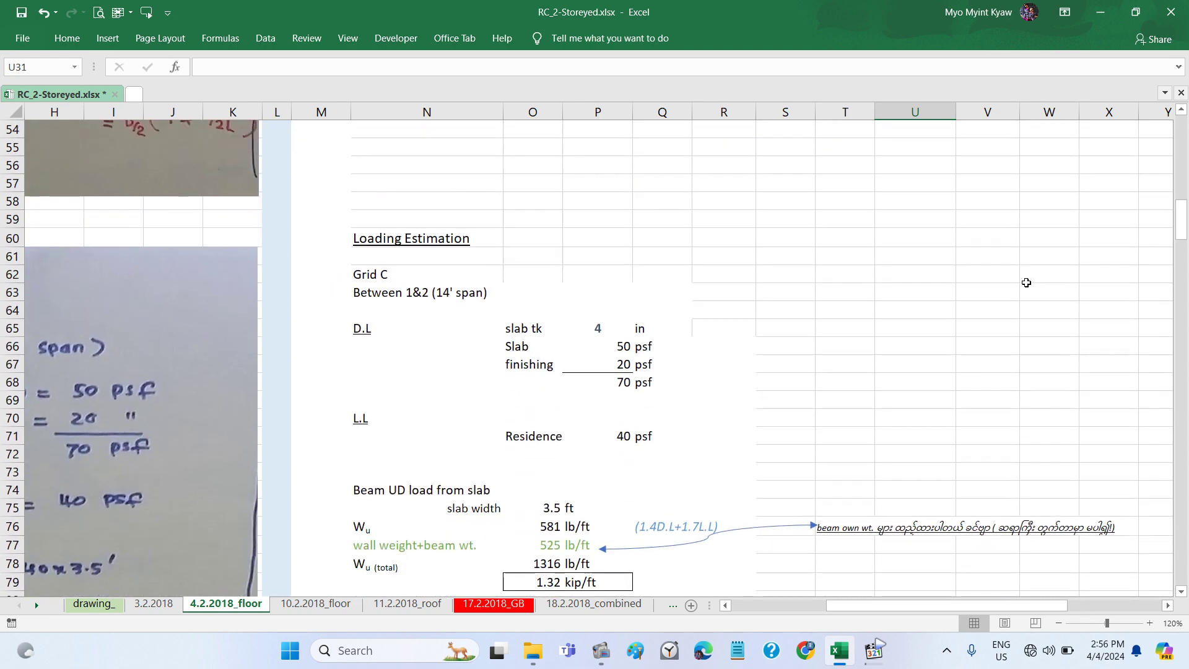
{"action": "scroll", "coordinate": [1027, 283], "scroll_direction": "up", "scroll_amount": 1}
{"action": "scroll", "coordinate": [1027, 283], "scroll_direction": "up", "scroll_amount": 3}
{"action": "scroll", "coordinate": [1026, 283], "scroll_direction": "up", "scroll_amount": 7}
{"action": "scroll", "coordinate": [1027, 282], "scroll_direction": "up", "scroll_amount": 2}
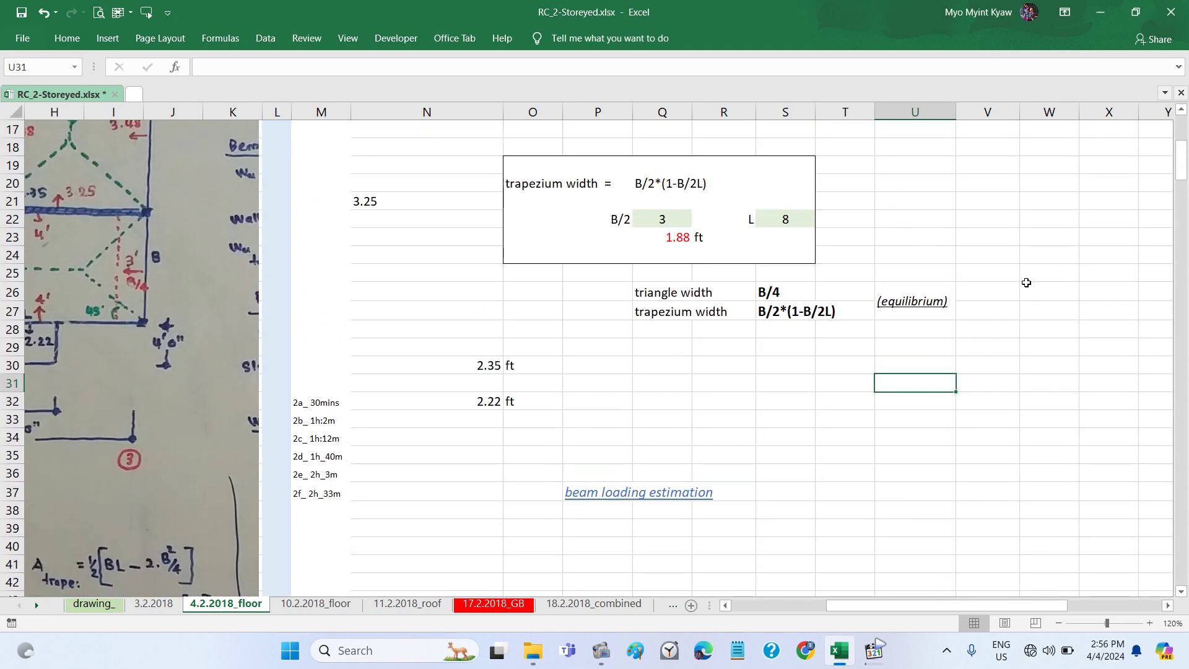
{"action": "scroll", "coordinate": [800, 373], "scroll_direction": "left", "scroll_amount": 2}
{"action": "scroll", "coordinate": [800, 372], "scroll_direction": "left", "scroll_amount": 1}
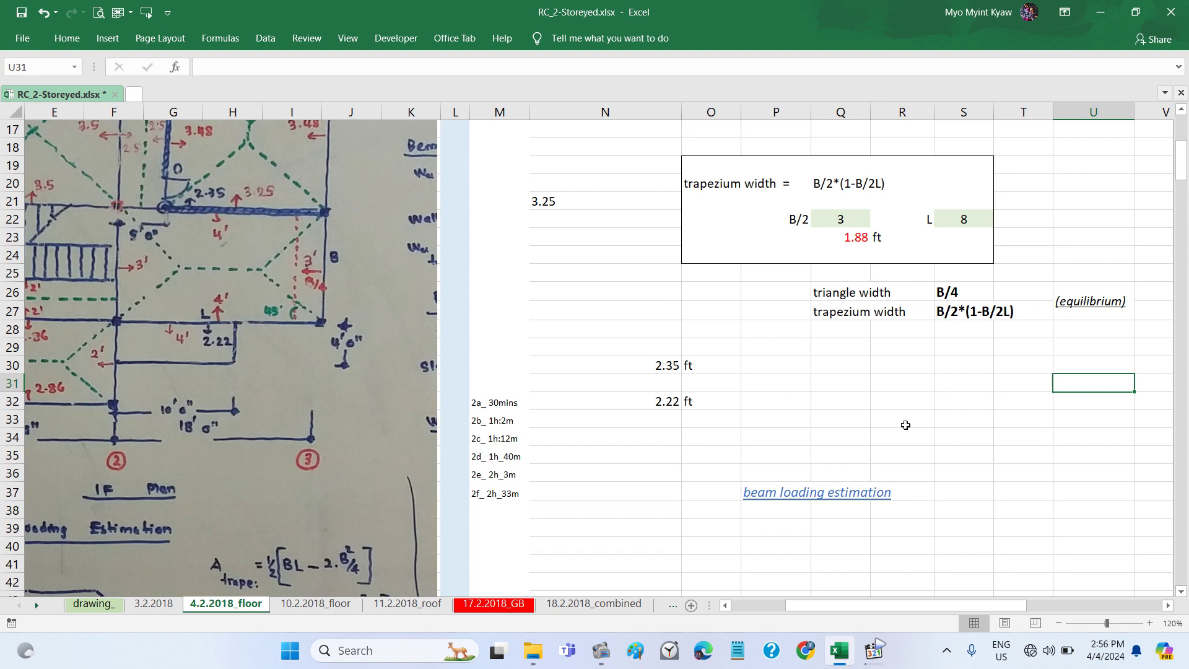
Step: Scroll down to review the door-and-window size table (MD 3.5 × 7 ft to W3 4.5 × 5.5 ft) above Beam Analysis
{"action": "scroll", "coordinate": [905, 425], "scroll_direction": "down", "scroll_amount": 1}
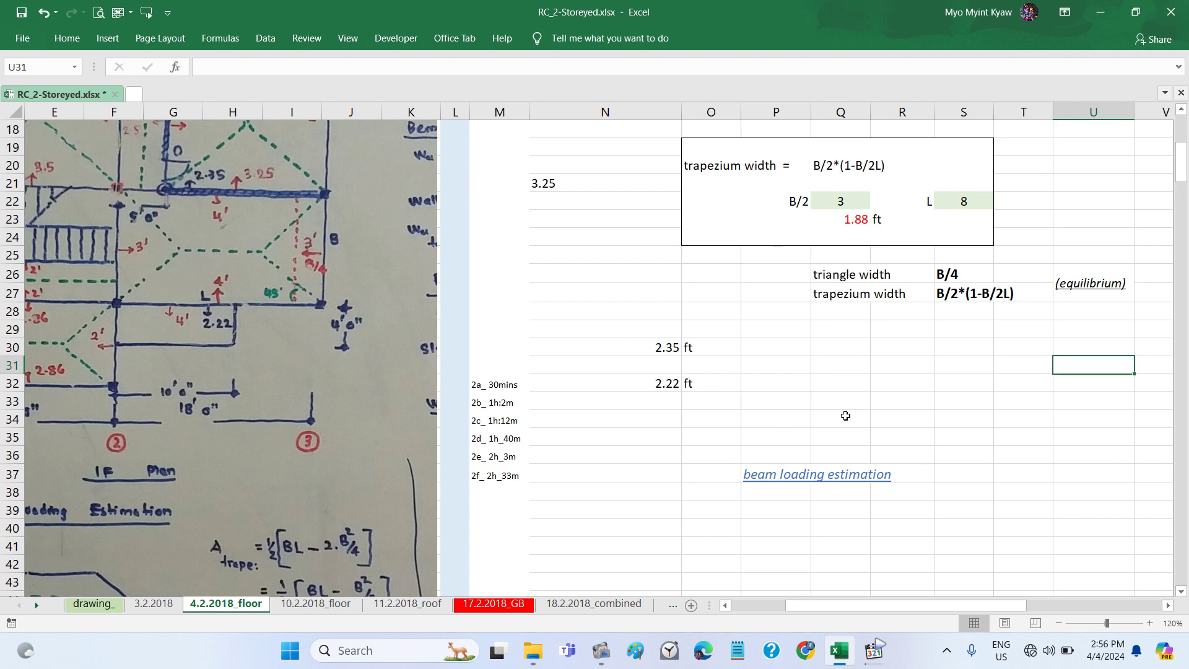
{"action": "scroll", "coordinate": [1063, 463], "scroll_direction": "down", "scroll_amount": 2}
{"action": "scroll", "coordinate": [1063, 463], "scroll_direction": "down", "scroll_amount": 7}
{"action": "scroll", "coordinate": [1063, 463], "scroll_direction": "down", "scroll_amount": 6}
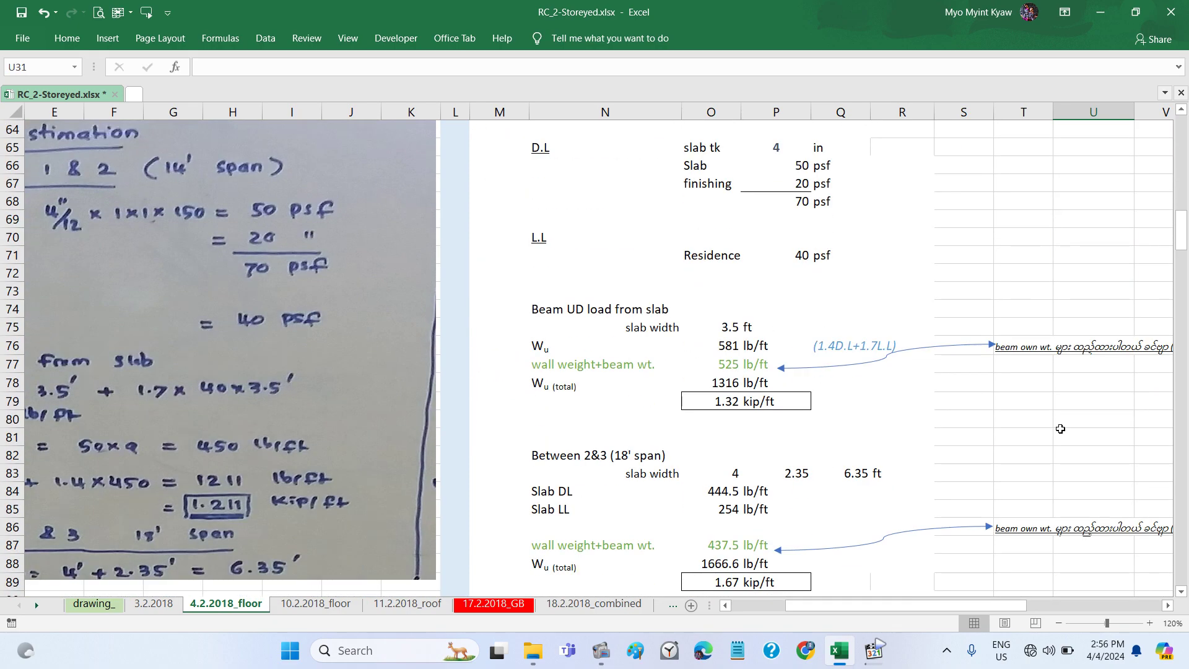
{"action": "scroll", "coordinate": [1062, 434], "scroll_direction": "down", "scroll_amount": 8}
{"action": "scroll", "coordinate": [1060, 429], "scroll_direction": "down", "scroll_amount": 10}
{"action": "scroll", "coordinate": [1060, 428], "scroll_direction": "down", "scroll_amount": 8}
{"action": "scroll", "coordinate": [1060, 428], "scroll_direction": "down", "scroll_amount": 7}
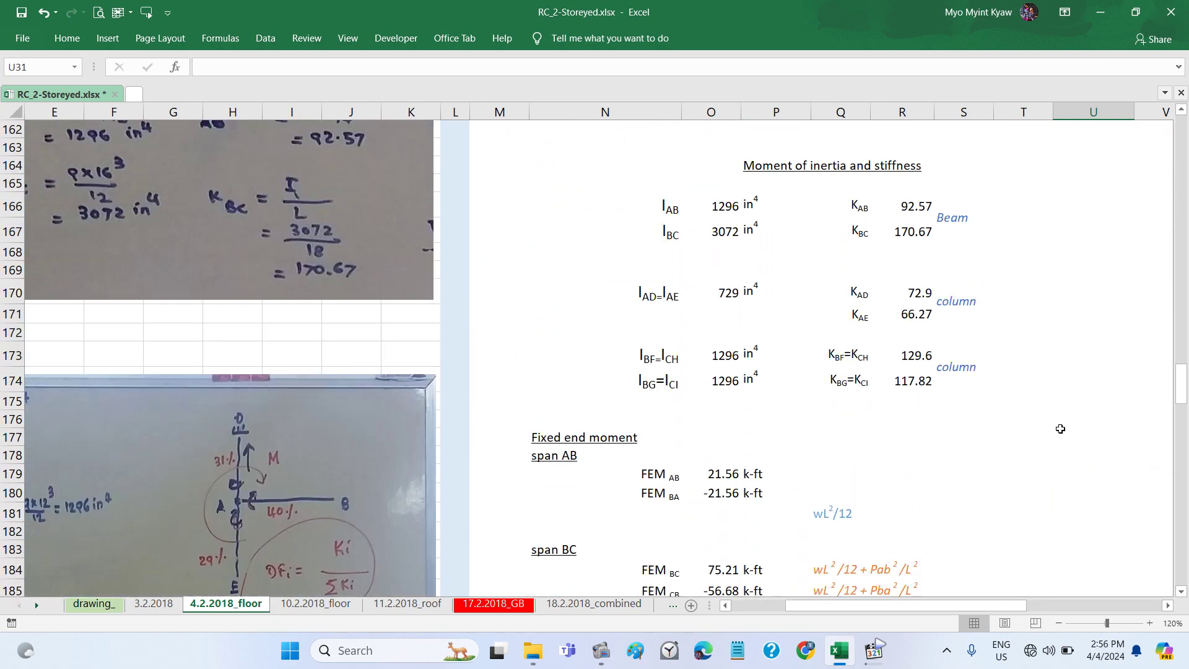
{"action": "scroll", "coordinate": [1060, 429], "scroll_direction": "down", "scroll_amount": 9}
{"action": "scroll", "coordinate": [1060, 429], "scroll_direction": "down", "scroll_amount": 6}
{"action": "scroll", "coordinate": [1060, 428], "scroll_direction": "down", "scroll_amount": 5}
{"action": "scroll", "coordinate": [1061, 429], "scroll_direction": "down", "scroll_amount": 10}
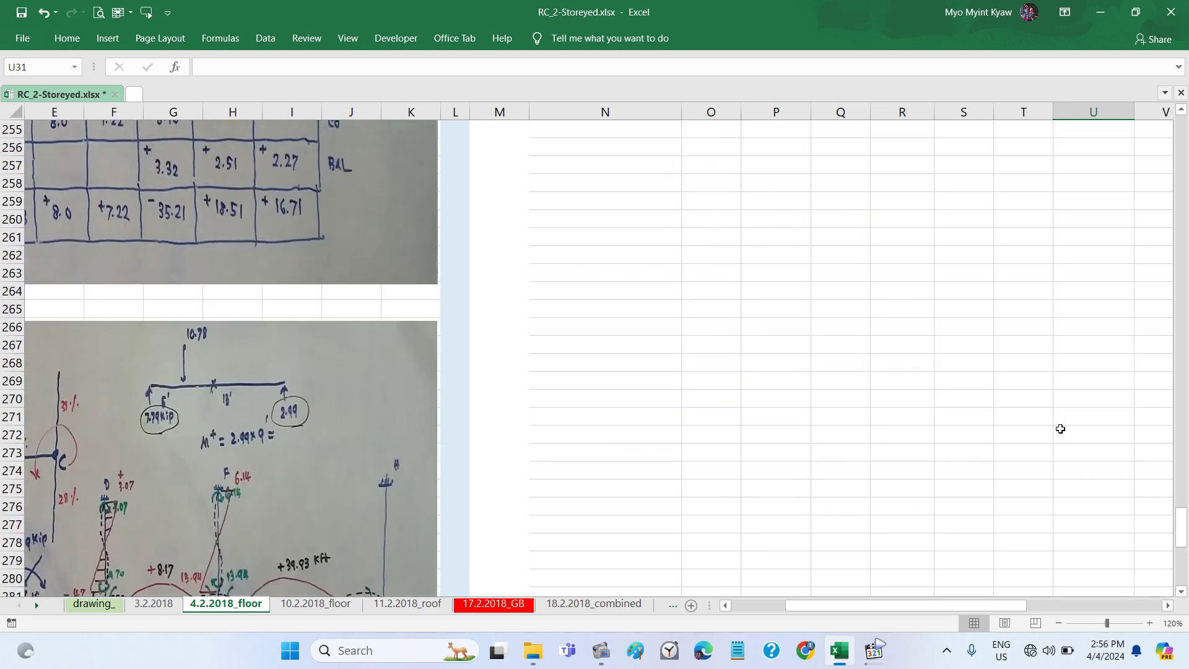
{"action": "scroll", "coordinate": [1060, 429], "scroll_direction": "up", "scroll_amount": 8}
{"action": "scroll", "coordinate": [1061, 429], "scroll_direction": "up", "scroll_amount": 14}
{"action": "scroll", "coordinate": [1060, 429], "scroll_direction": "up", "scroll_amount": 20}
{"action": "scroll", "coordinate": [819, 313], "scroll_direction": "up", "scroll_amount": 6}
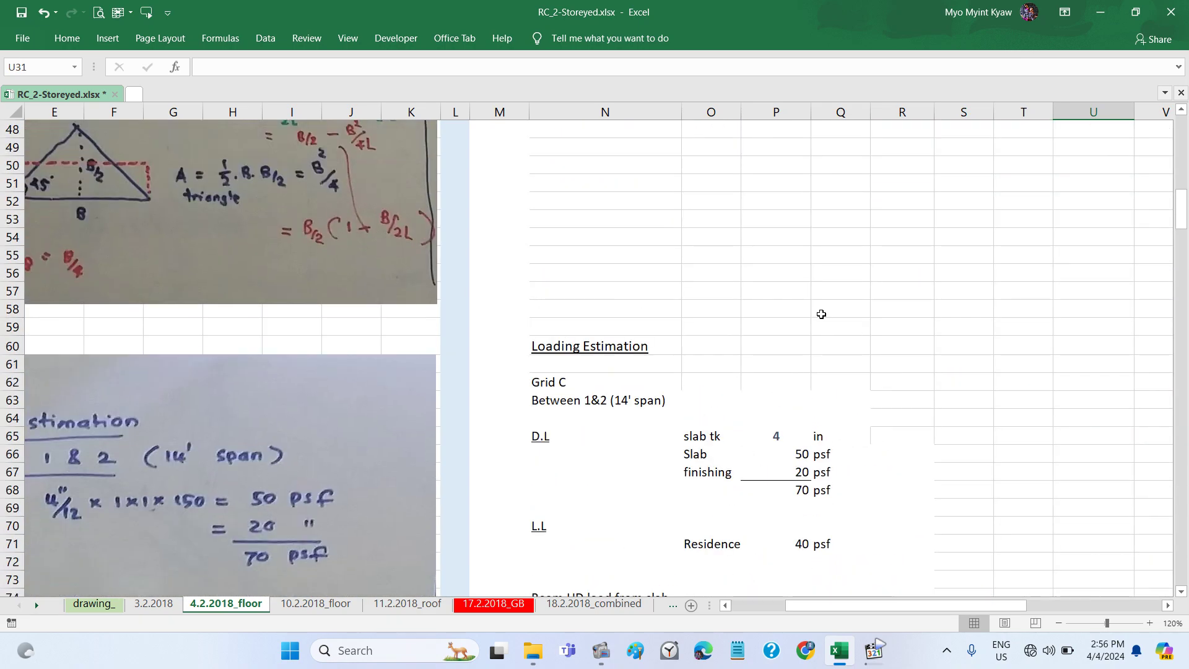
{"action": "scroll", "coordinate": [819, 313], "scroll_direction": "up", "scroll_amount": 5}
{"action": "scroll", "coordinate": [819, 313], "scroll_direction": "up", "scroll_amount": 11}
{"action": "scroll", "coordinate": [819, 312], "scroll_direction": "left", "scroll_amount": 2}
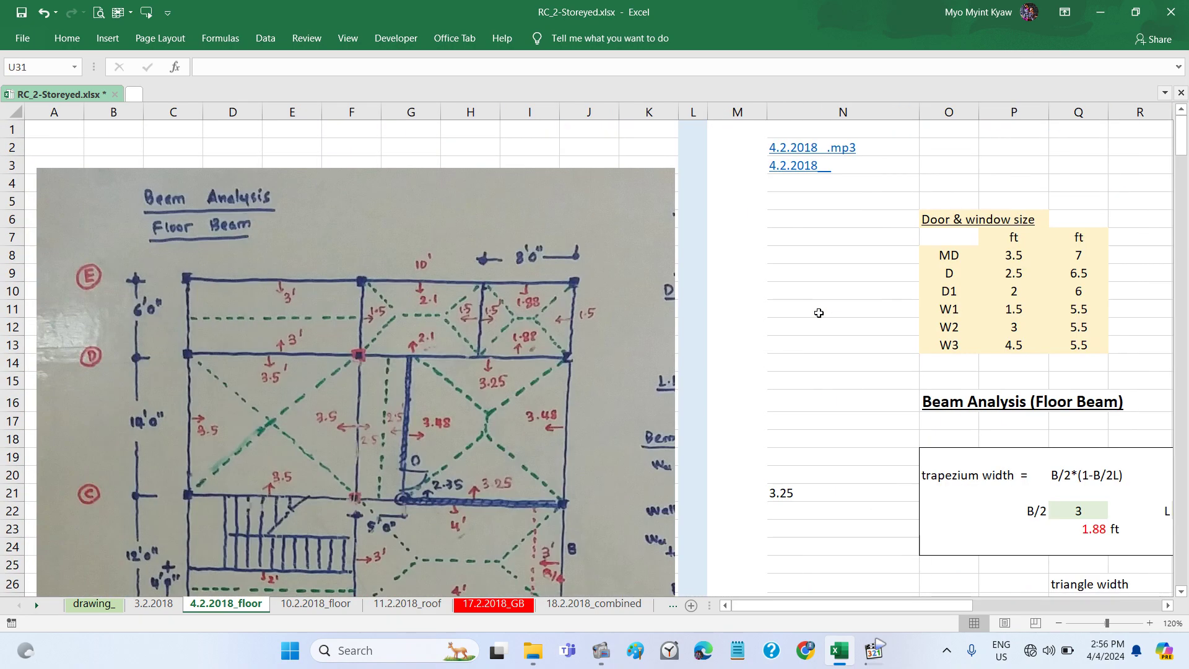
{"action": "scroll", "coordinate": [361, 332], "scroll_direction": "down", "scroll_amount": 1}
{"action": "scroll", "coordinate": [361, 332], "scroll_direction": "down", "scroll_amount": 2}
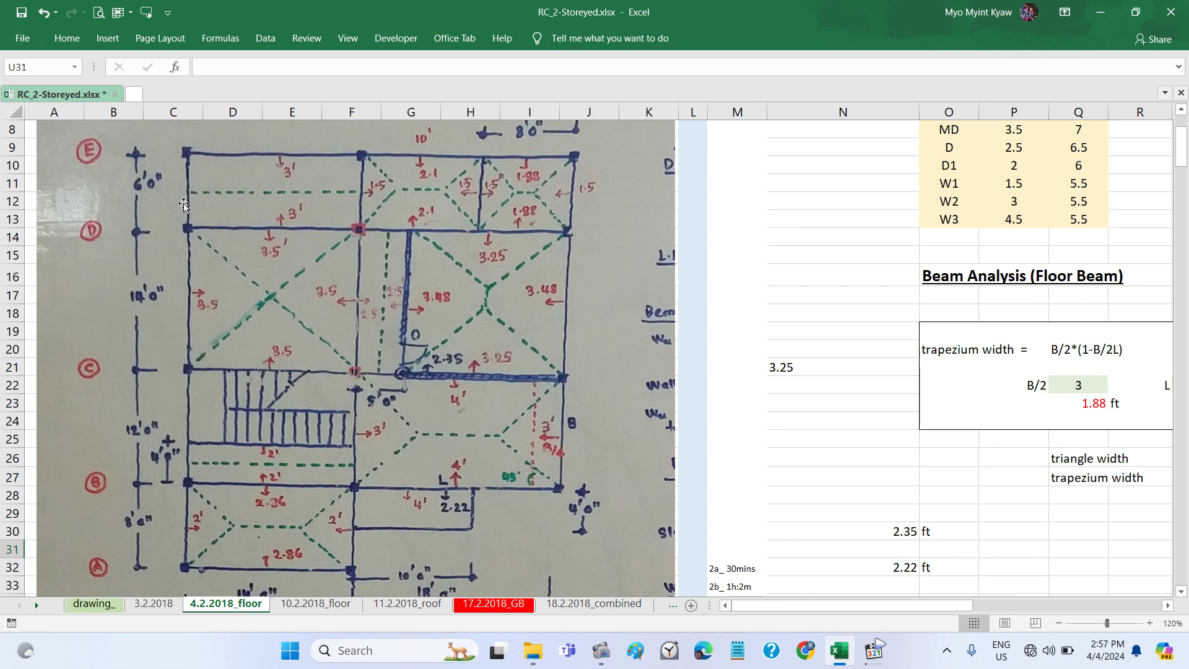
{"action": "scroll", "coordinate": [391, 377], "scroll_direction": "down", "scroll_amount": 1}
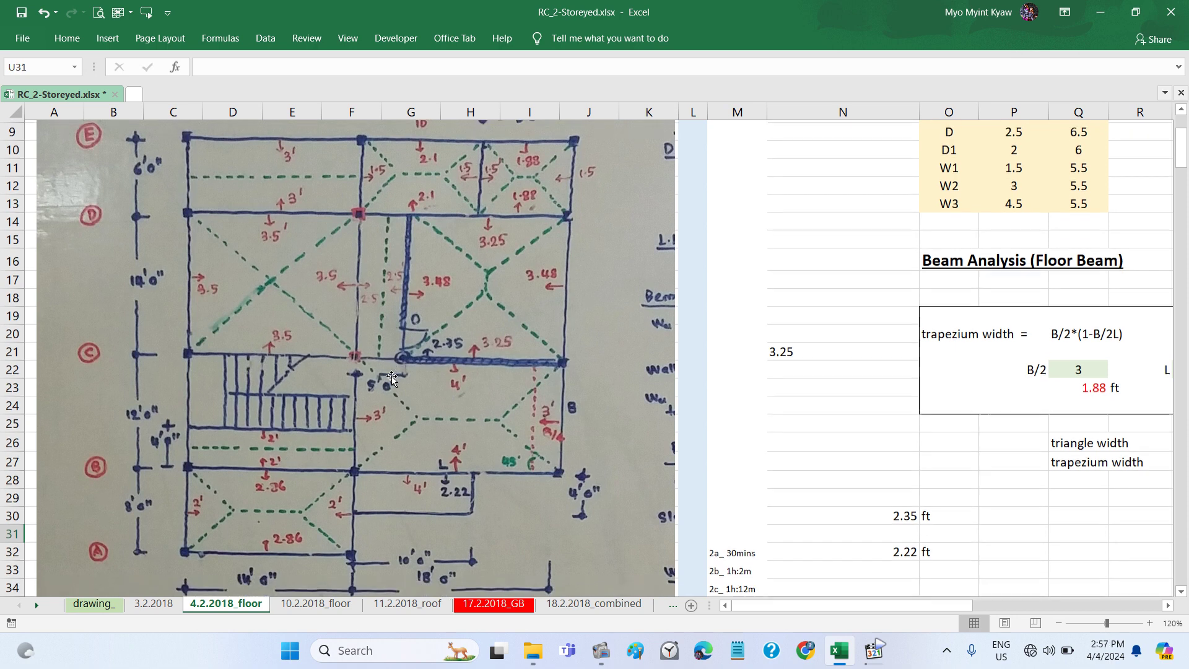
{"action": "scroll", "coordinate": [391, 377], "scroll_direction": "down", "scroll_amount": 1}
{"action": "scroll", "coordinate": [391, 377], "scroll_direction": "down", "scroll_amount": 1}
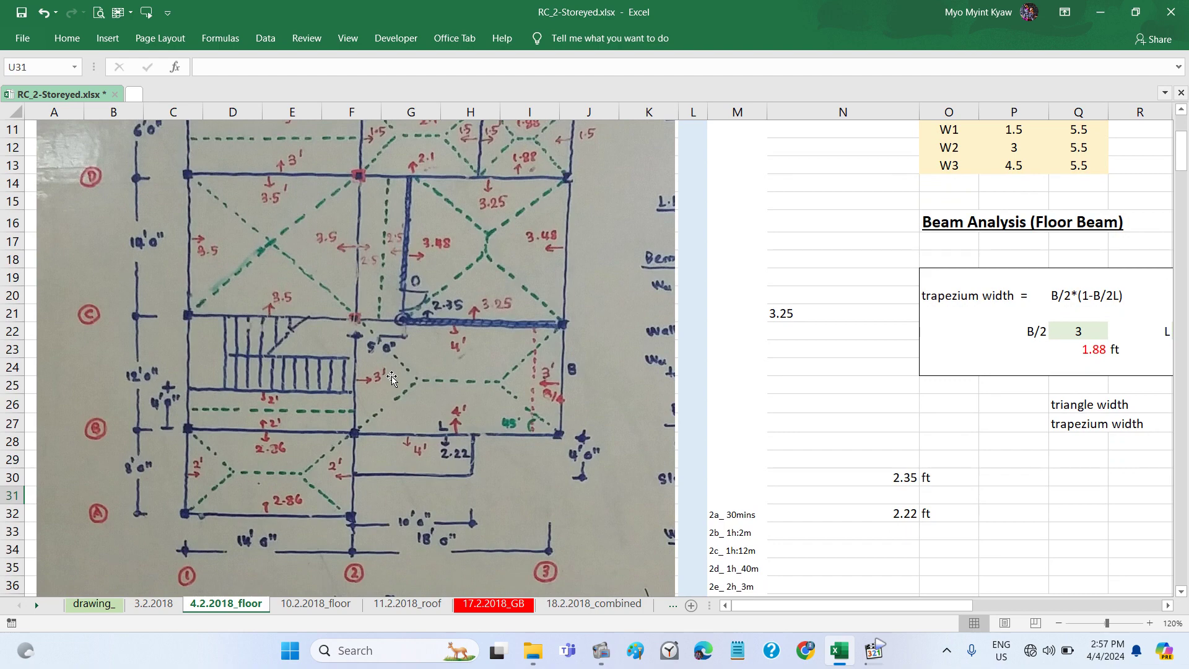
{"action": "scroll", "coordinate": [392, 475], "scroll_direction": "up", "scroll_amount": 2}
{"action": "scroll", "coordinate": [392, 475], "scroll_direction": "up", "scroll_amount": 4}
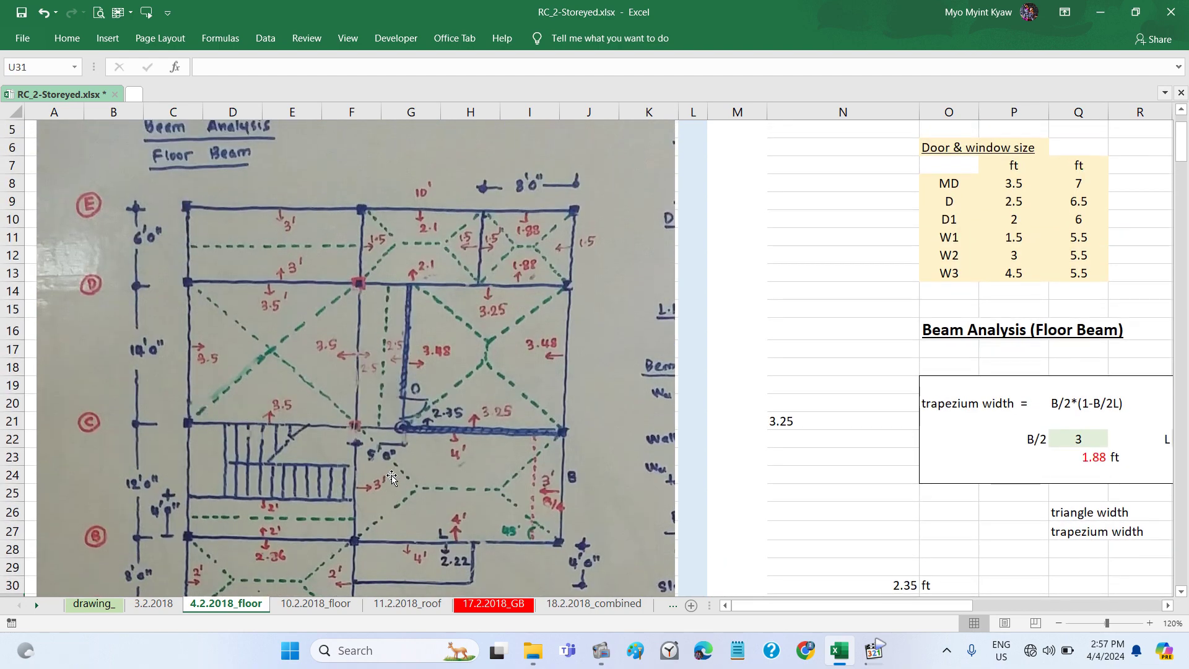
{"action": "scroll", "coordinate": [391, 475], "scroll_direction": "down", "scroll_amount": 2}
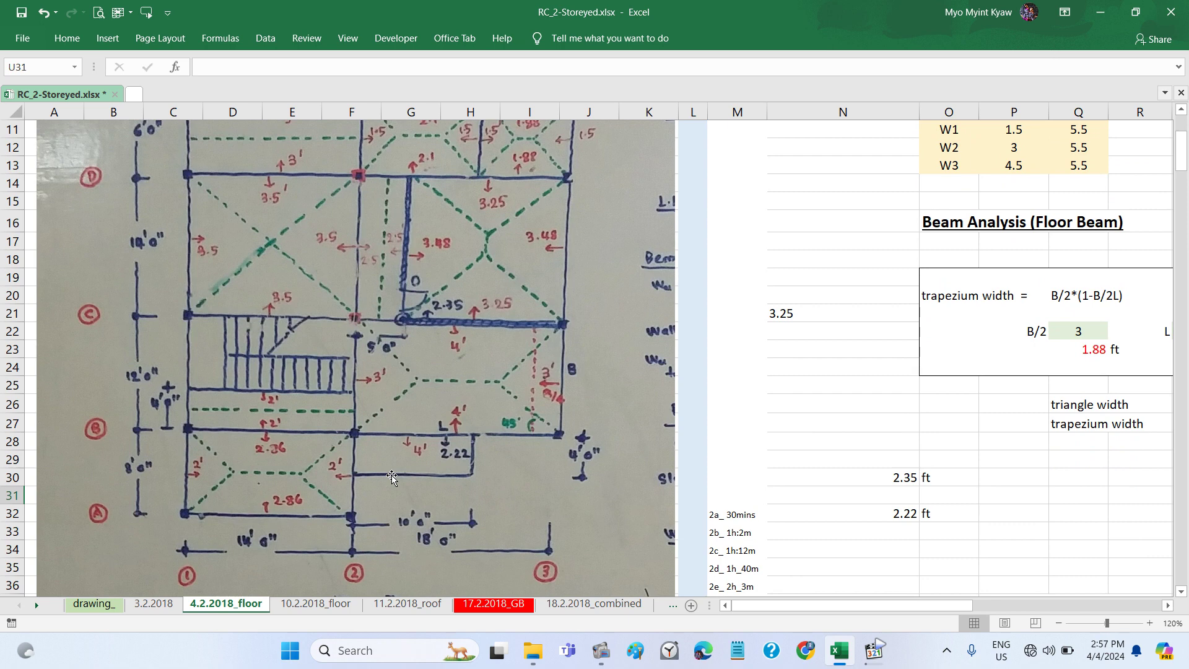
{"action": "scroll", "coordinate": [391, 475], "scroll_direction": "up", "scroll_amount": 2}
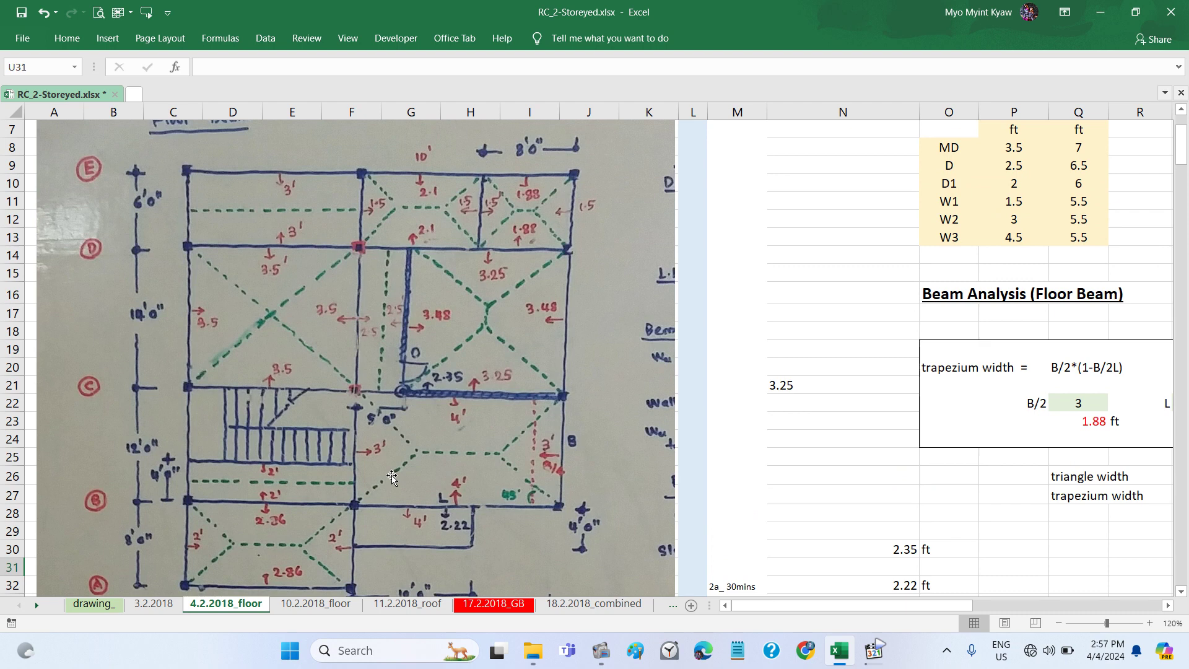
{"action": "scroll", "coordinate": [392, 474], "scroll_direction": "down", "scroll_amount": 1}
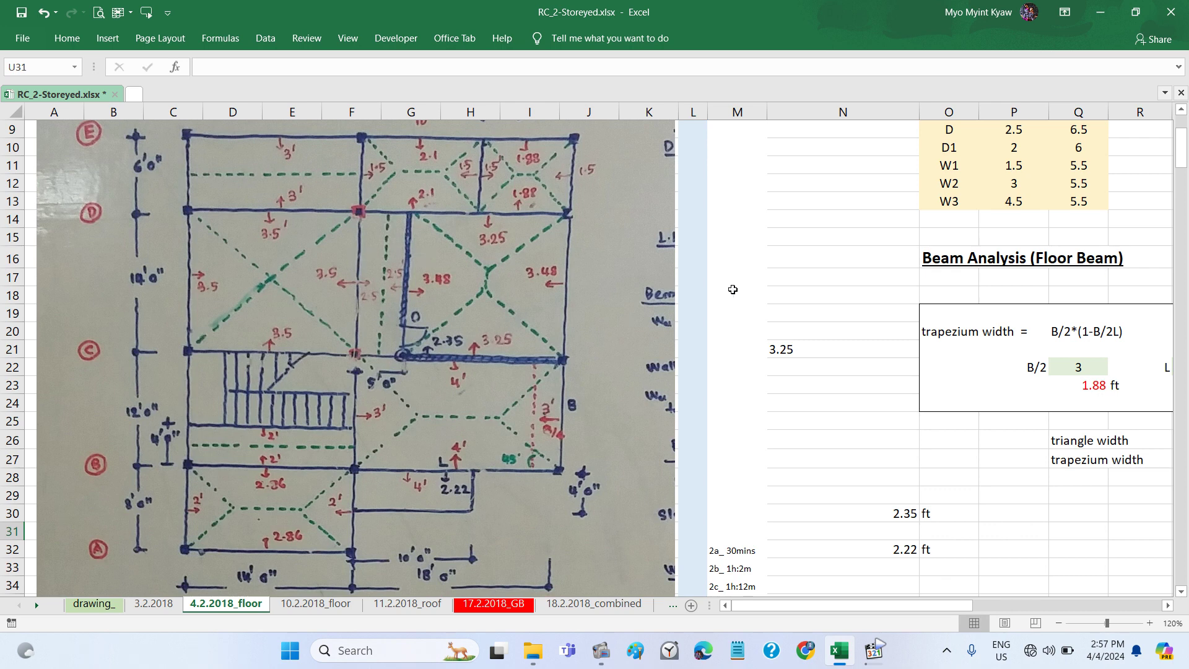
{"action": "scroll", "coordinate": [733, 289], "scroll_direction": "right", "scroll_amount": 2}
{"action": "scroll", "coordinate": [733, 290], "scroll_direction": "right", "scroll_amount": 1}
{"action": "scroll", "coordinate": [733, 289], "scroll_direction": "right", "scroll_amount": 1}
{"action": "scroll", "coordinate": [733, 289], "scroll_direction": "right", "scroll_amount": 2}
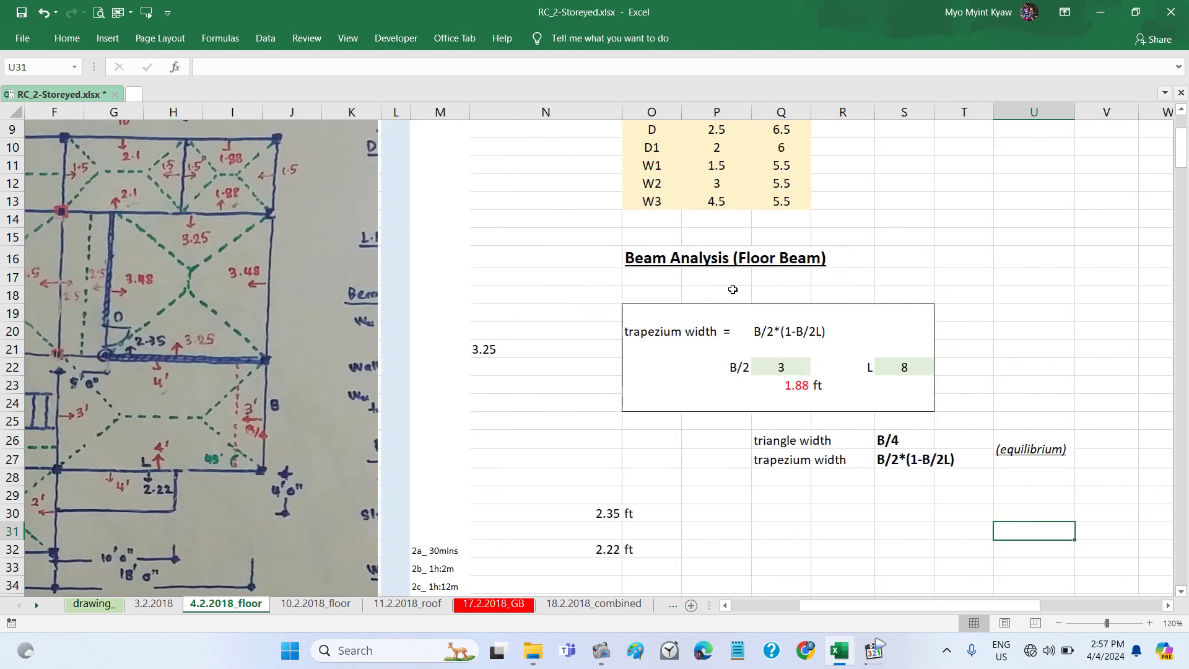
{"action": "scroll", "coordinate": [733, 290], "scroll_direction": "right", "scroll_amount": 2}
{"action": "scroll", "coordinate": [730, 289], "scroll_direction": "right", "scroll_amount": 1}
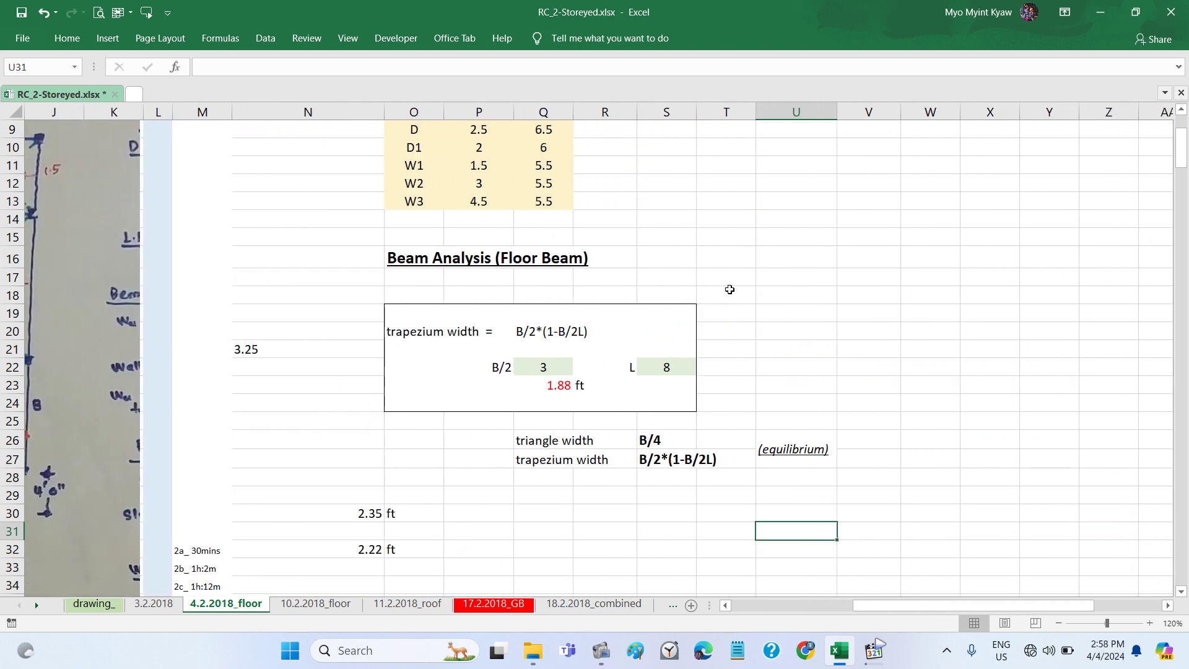
{"action": "scroll", "coordinate": [730, 289], "scroll_direction": "left", "scroll_amount": 8}
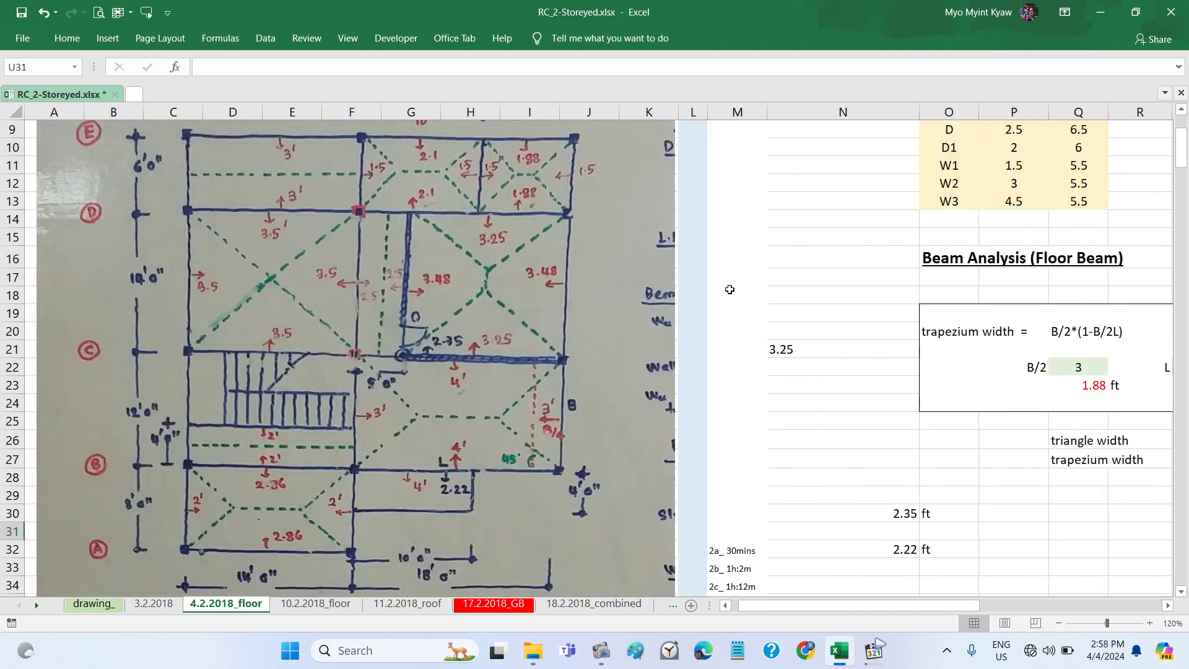
{"action": "scroll", "coordinate": [364, 248], "scroll_direction": "up", "scroll_amount": 1}
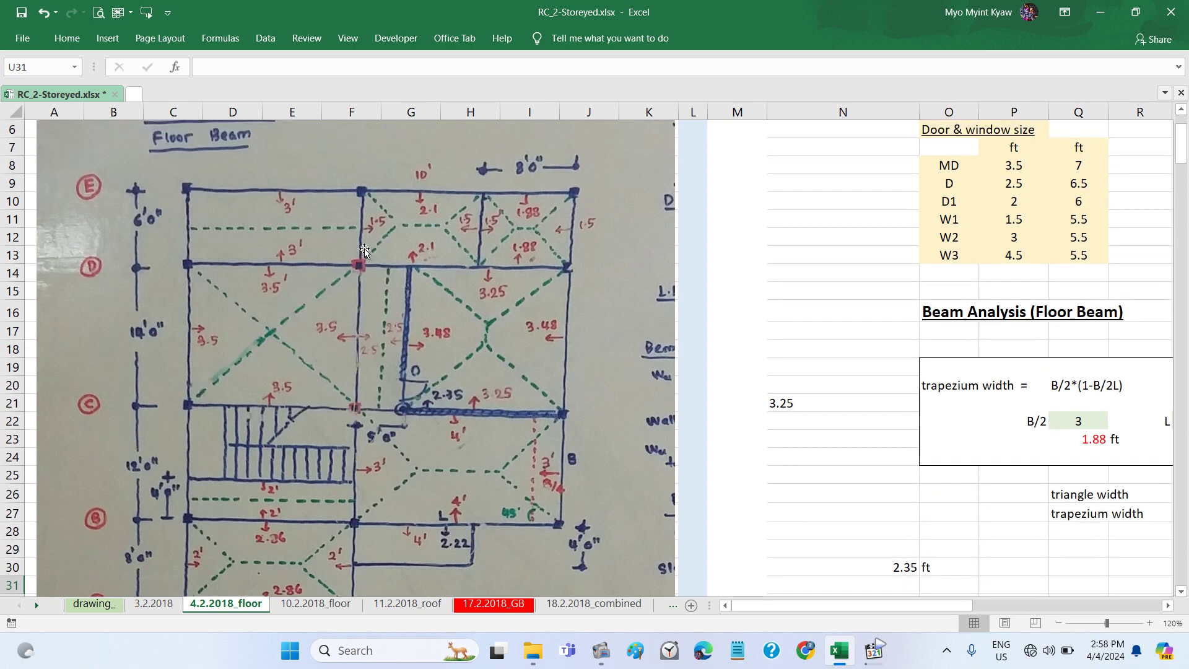
{"action": "scroll", "coordinate": [427, 348], "scroll_direction": "down", "scroll_amount": 1}
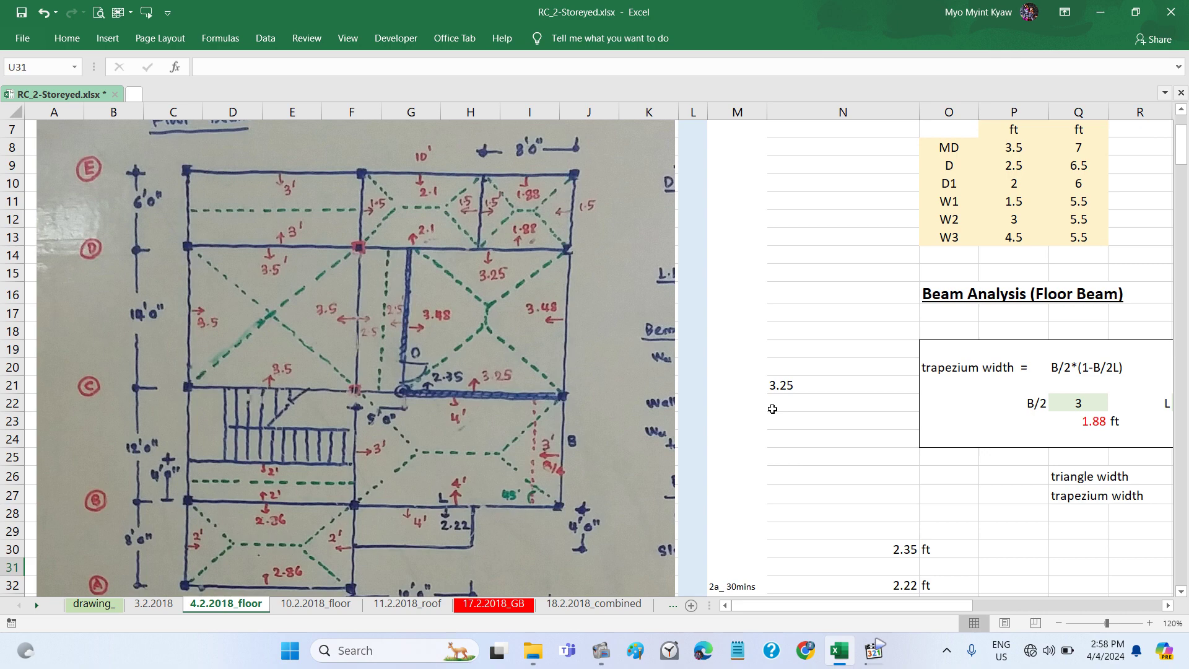
Step: Bring up the Grid C loading estimation and look over its beam load total rows
{"action": "scroll", "coordinate": [773, 409], "scroll_direction": "right", "scroll_amount": 3}
{"action": "scroll", "coordinate": [772, 408], "scroll_direction": "right", "scroll_amount": 3}
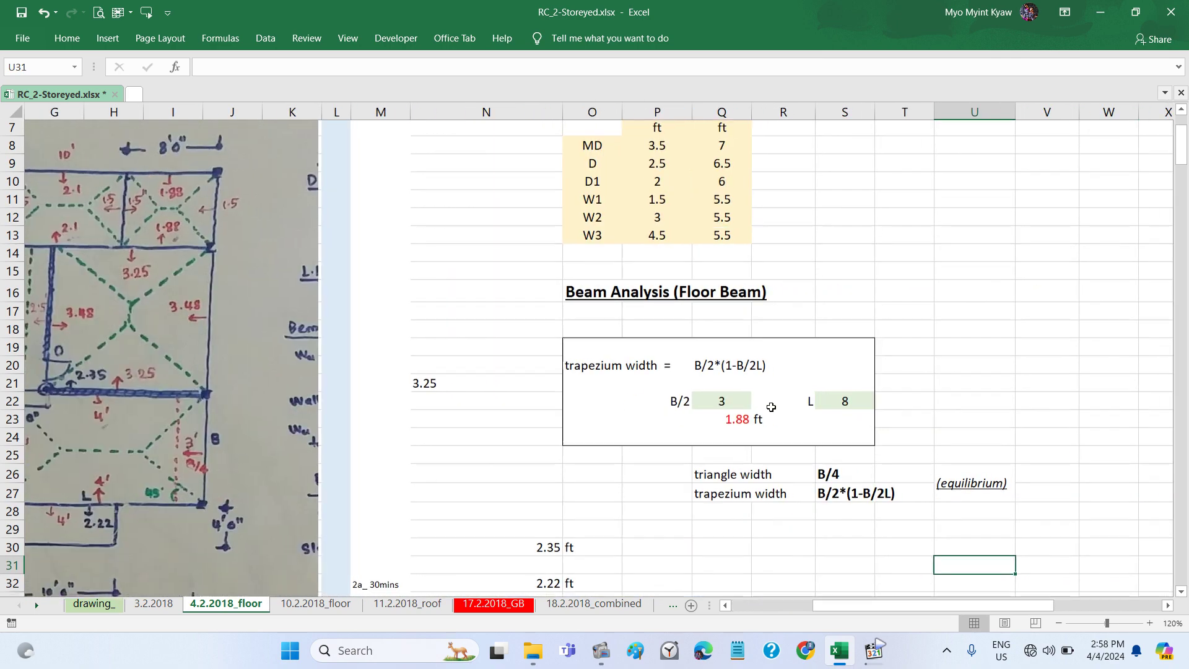
{"action": "scroll", "coordinate": [771, 407], "scroll_direction": "down", "scroll_amount": 3}
{"action": "scroll", "coordinate": [771, 407], "scroll_direction": "down", "scroll_amount": 3}
{"action": "scroll", "coordinate": [771, 406], "scroll_direction": "down", "scroll_amount": 6}
{"action": "scroll", "coordinate": [771, 407], "scroll_direction": "down", "scroll_amount": 5}
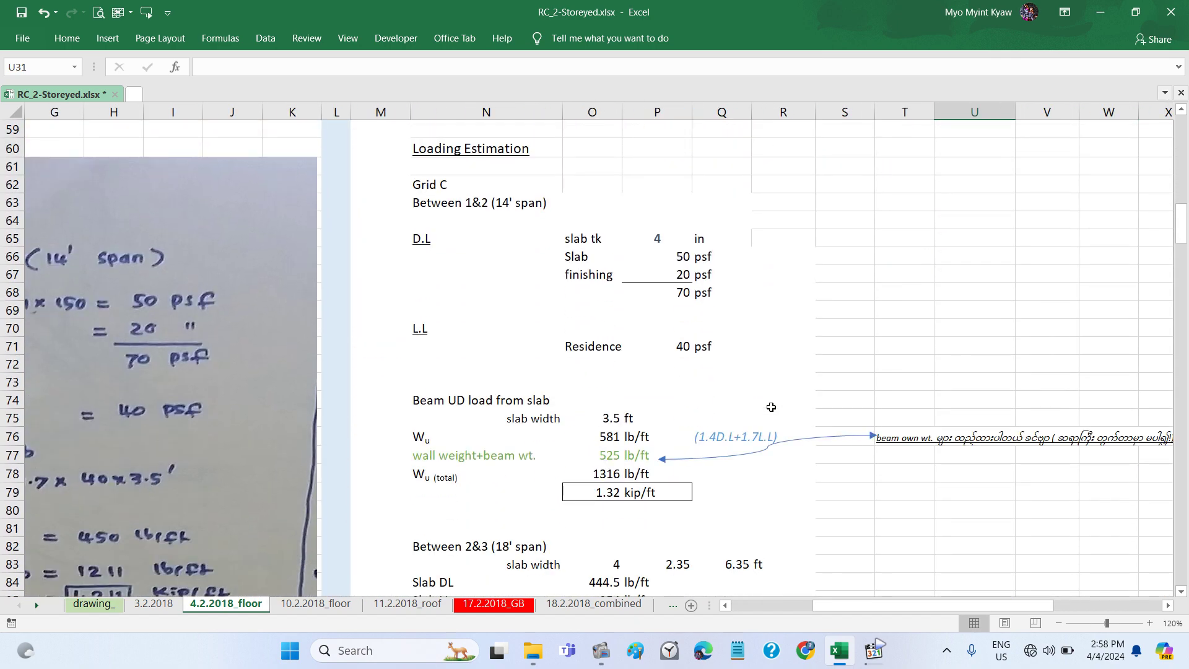
{"action": "scroll", "coordinate": [771, 407], "scroll_direction": "down", "scroll_amount": 1}
{"action": "scroll", "coordinate": [771, 407], "scroll_direction": "down", "scroll_amount": 1}
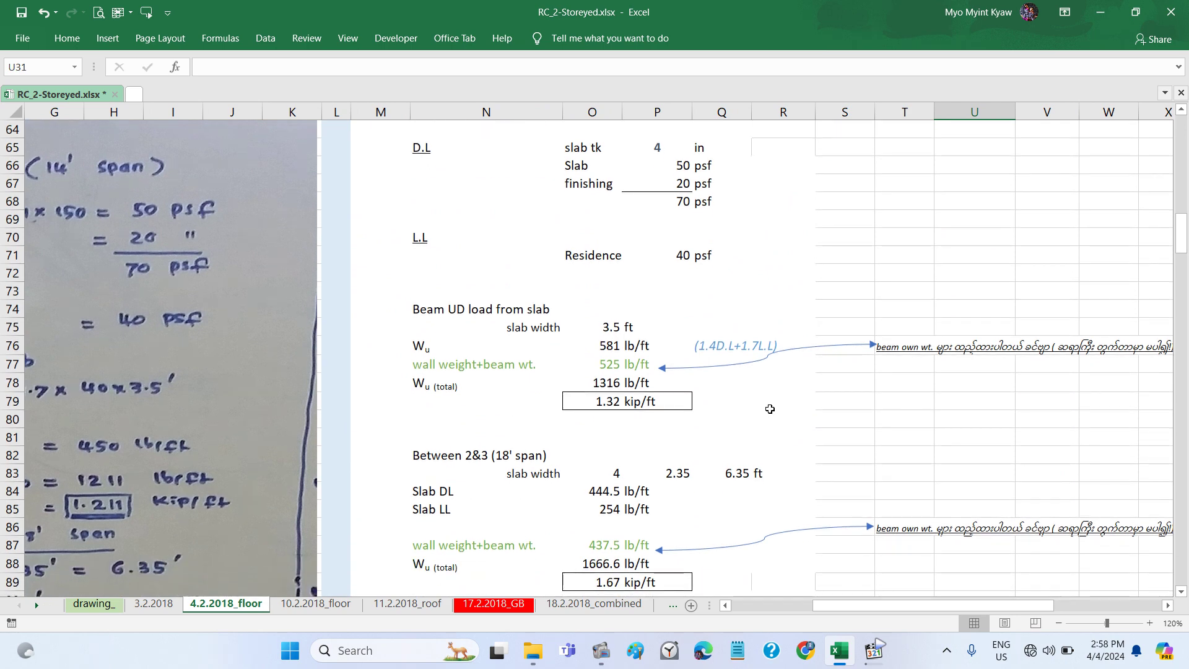
{"action": "left_click_drag", "start_coordinate": [771, 405], "coordinate": [556, 382]}
{"action": "left_click", "coordinate": [955, 216]}
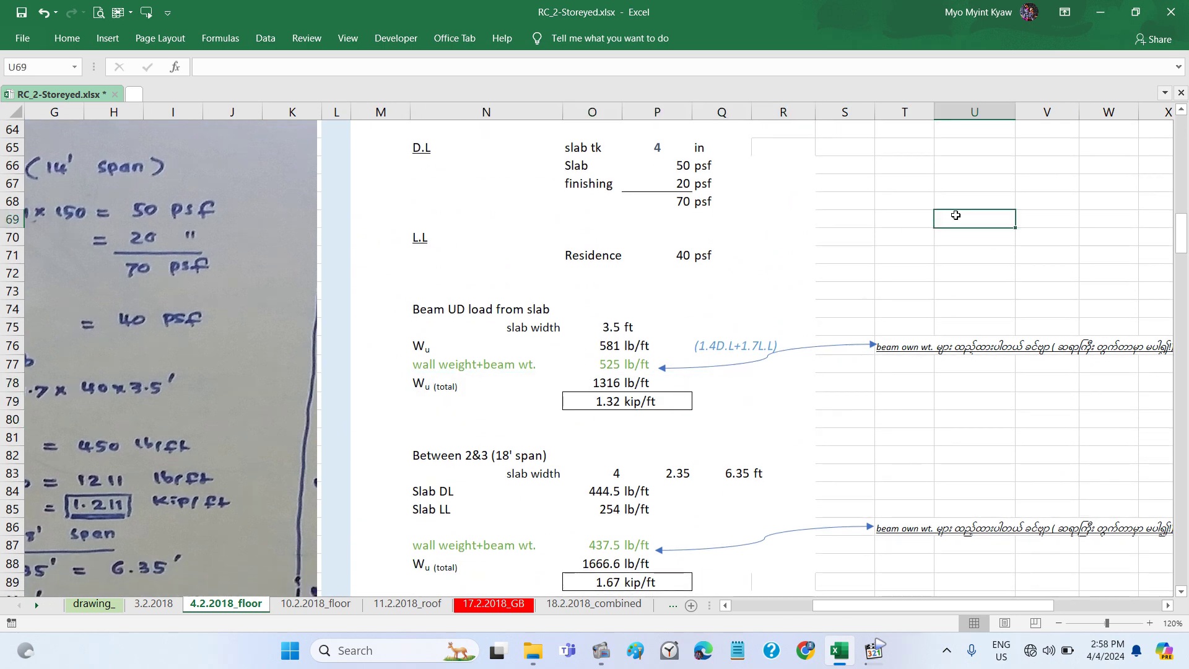
Step: Check that the 4 in slab thickness in P65 links to the 3.2.2018 sheet
{"action": "scroll", "coordinate": [784, 259], "scroll_direction": "up", "scroll_amount": 2}
{"action": "scroll", "coordinate": [784, 259], "scroll_direction": "up", "scroll_amount": 1}
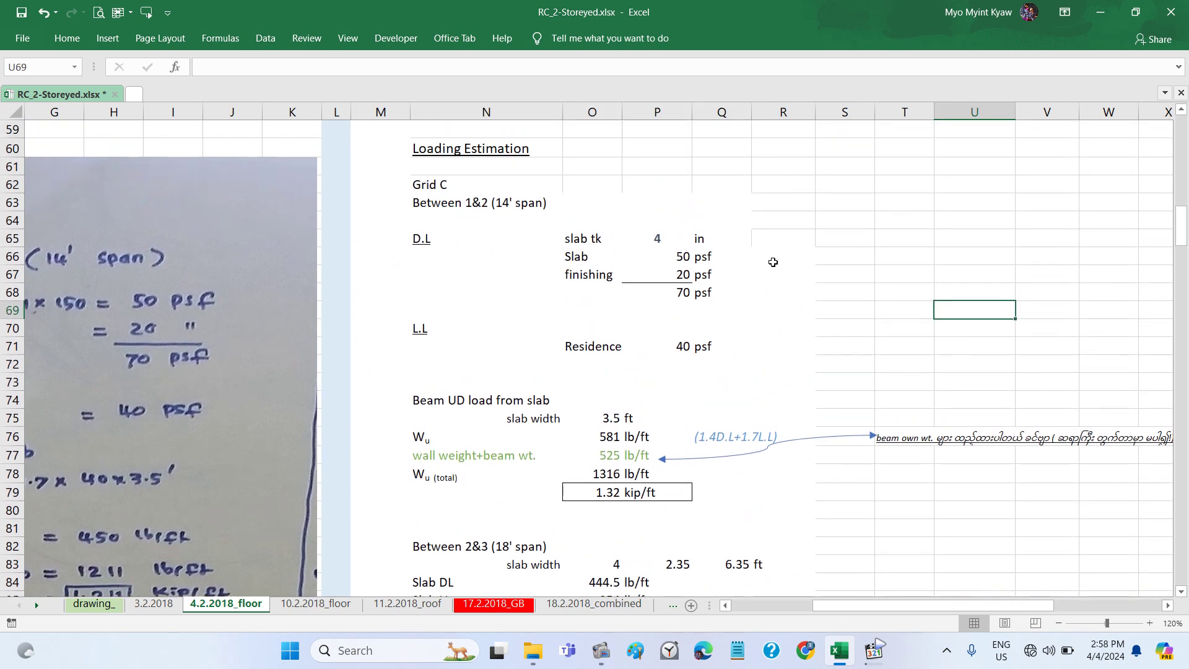
{"action": "left_click", "coordinate": [662, 238]}
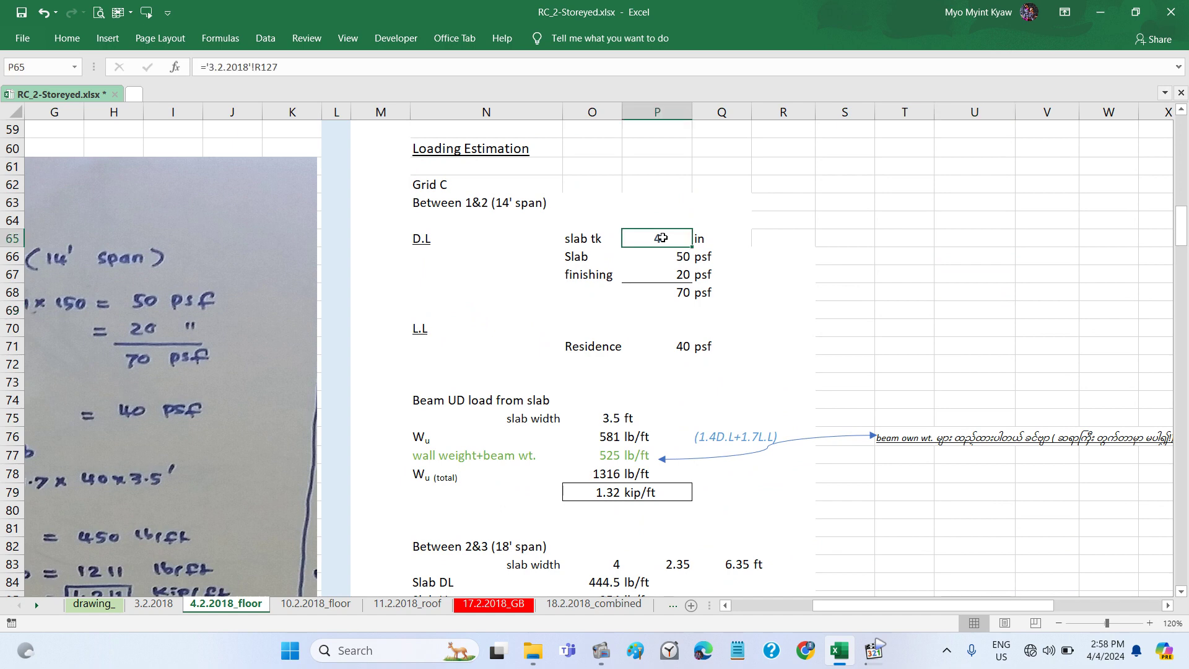
{"action": "left_click", "coordinate": [860, 300]}
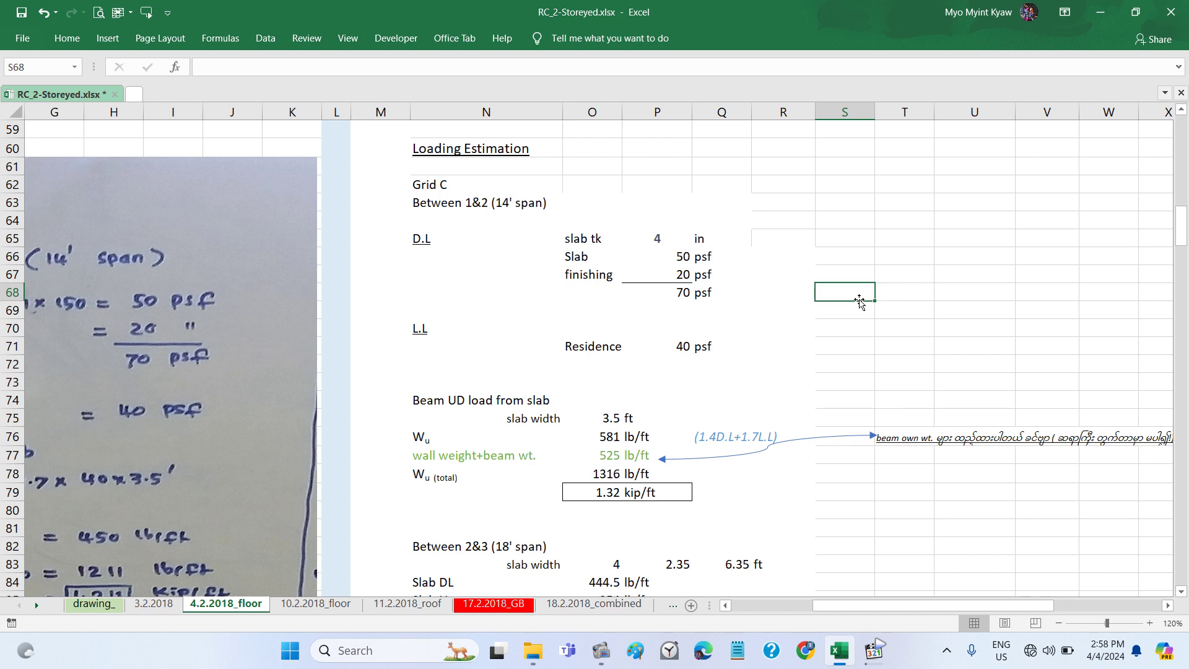
{"action": "scroll", "coordinate": [890, 350], "scroll_direction": "right", "scroll_amount": 2}
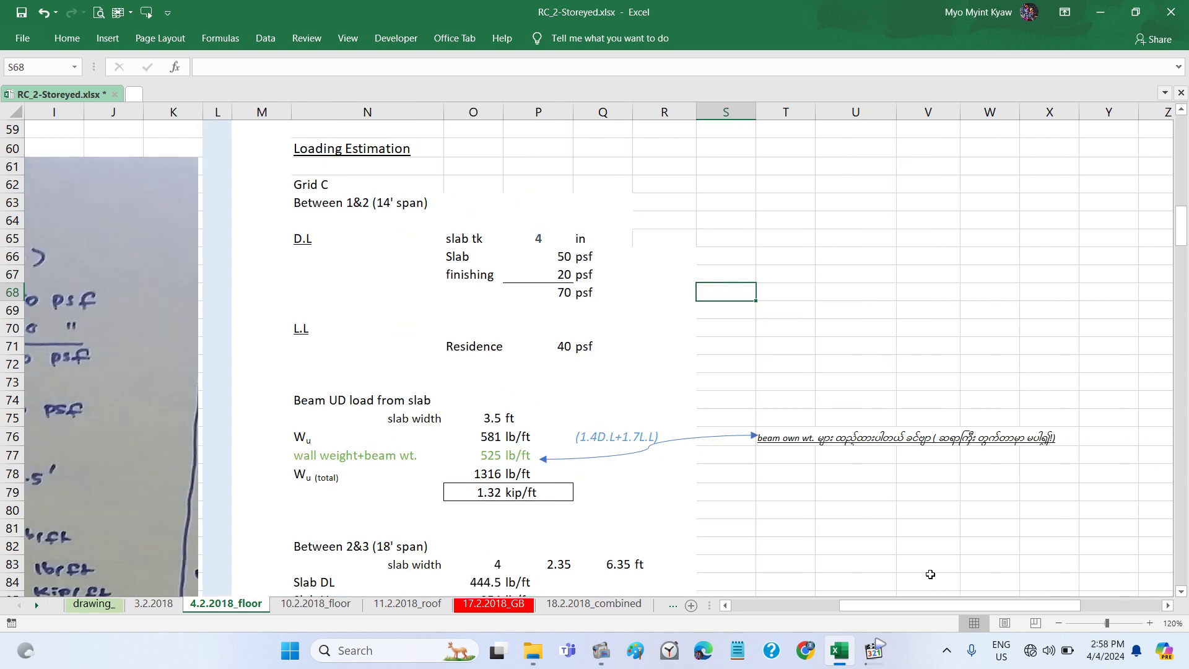
{"action": "left_click", "coordinate": [873, 589]}
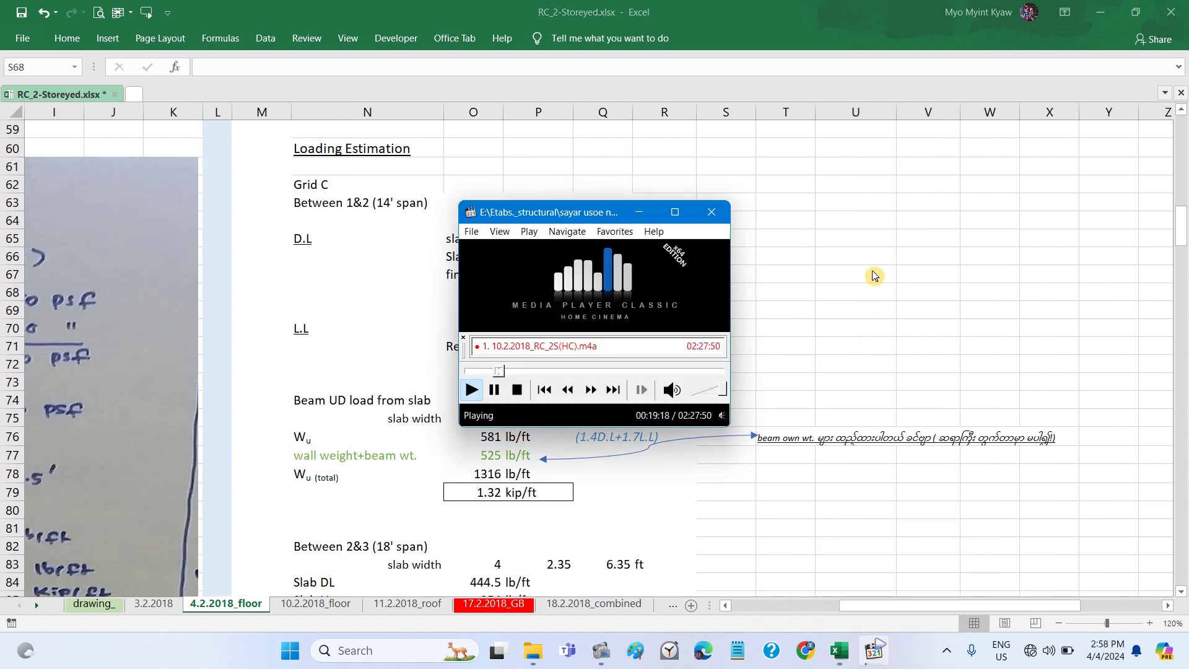
{"action": "scroll", "coordinate": [713, 342], "scroll_direction": "left", "scroll_amount": 3}
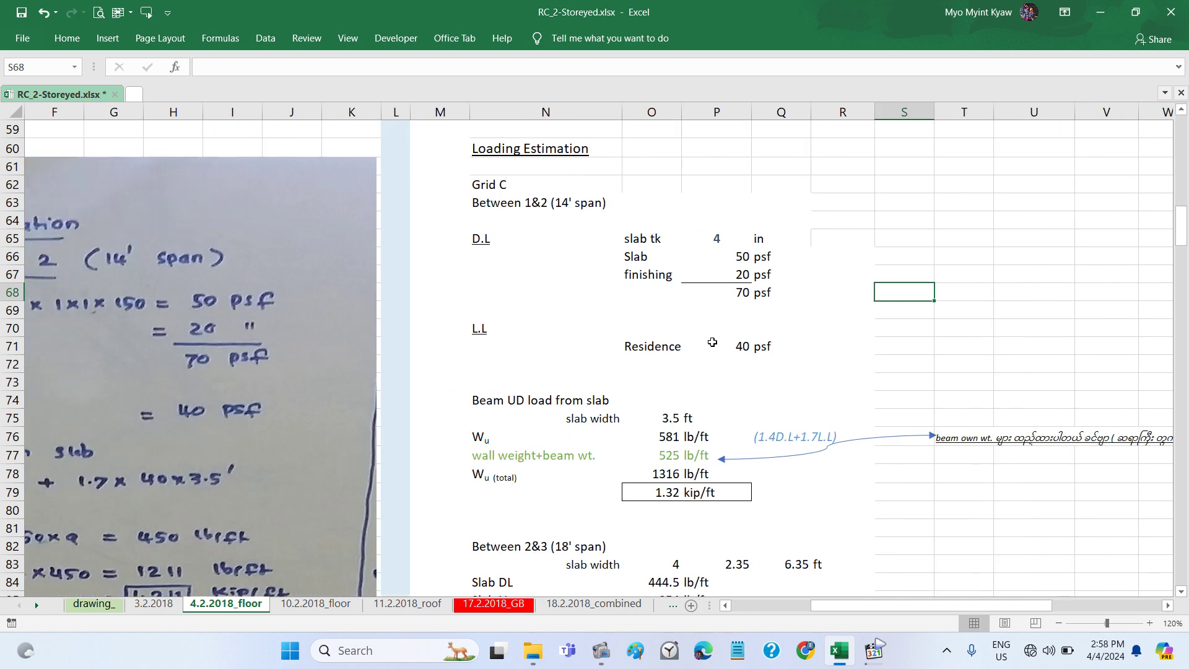
Step: On the 3.2.2018 sheet, inspect the minimum slab thickness formula in U110
{"action": "left_click", "coordinate": [153, 603]}
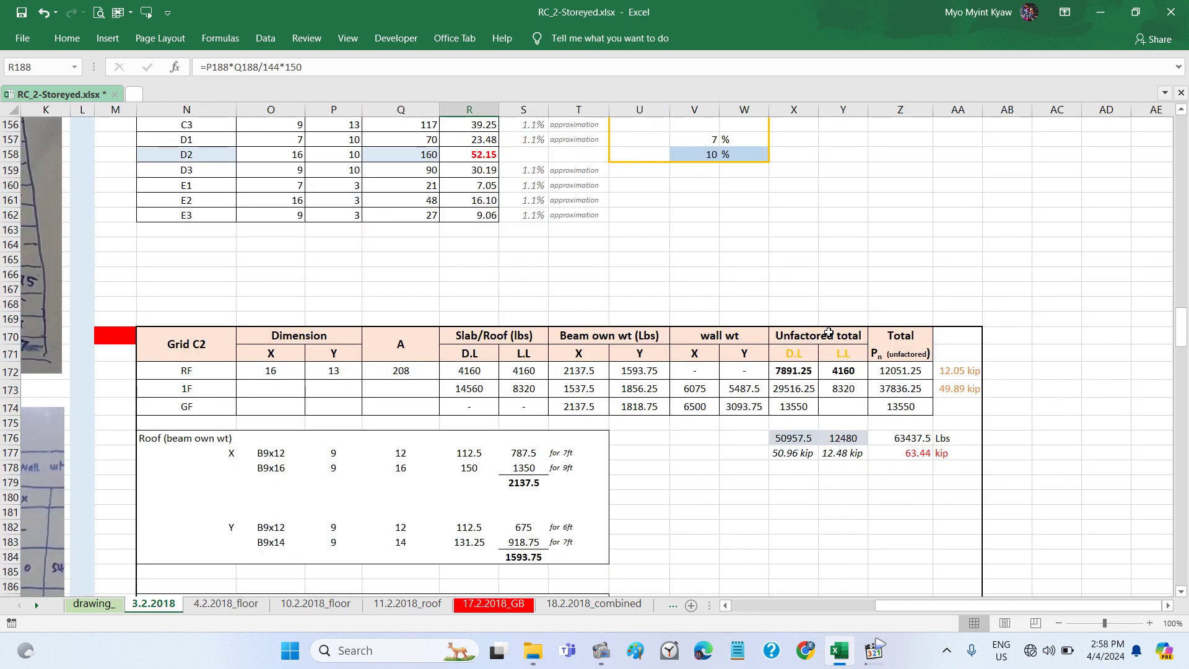
{"action": "scroll", "coordinate": [829, 333], "scroll_direction": "up", "scroll_amount": 6}
{"action": "scroll", "coordinate": [828, 333], "scroll_direction": "up", "scroll_amount": 15}
{"action": "scroll", "coordinate": [828, 332], "scroll_direction": "down", "scroll_amount": 3}
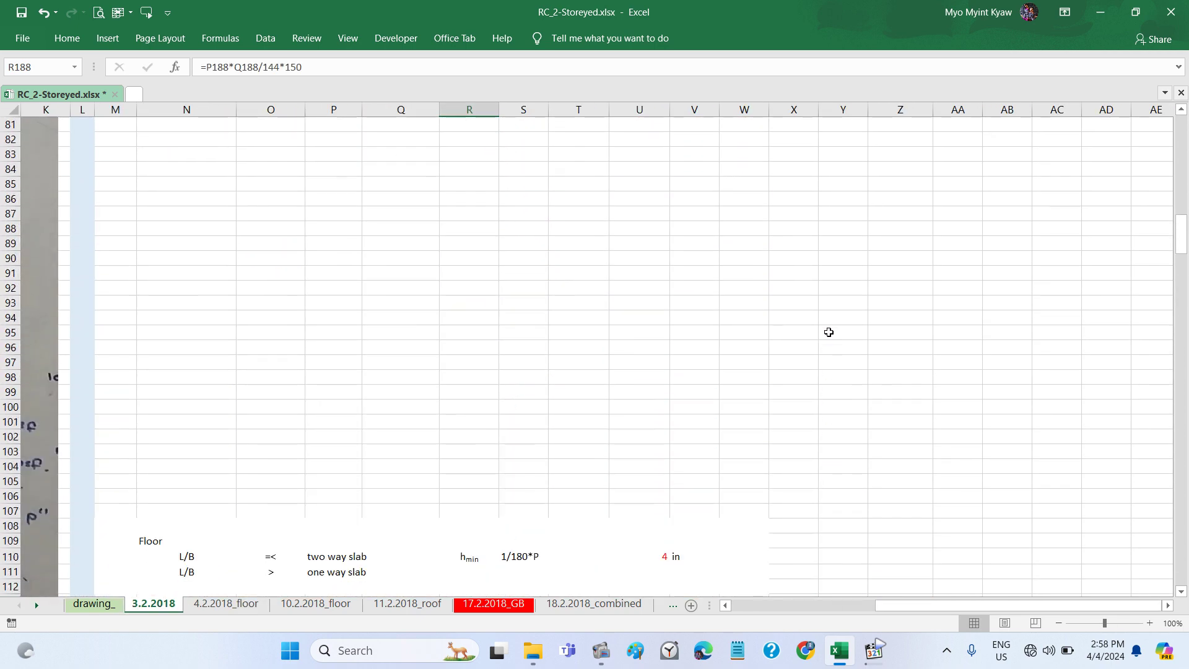
{"action": "left_click", "coordinate": [829, 333]}
{"action": "scroll", "coordinate": [829, 333], "scroll_direction": "down", "scroll_amount": 1}
{"action": "left_click", "coordinate": [655, 365]}
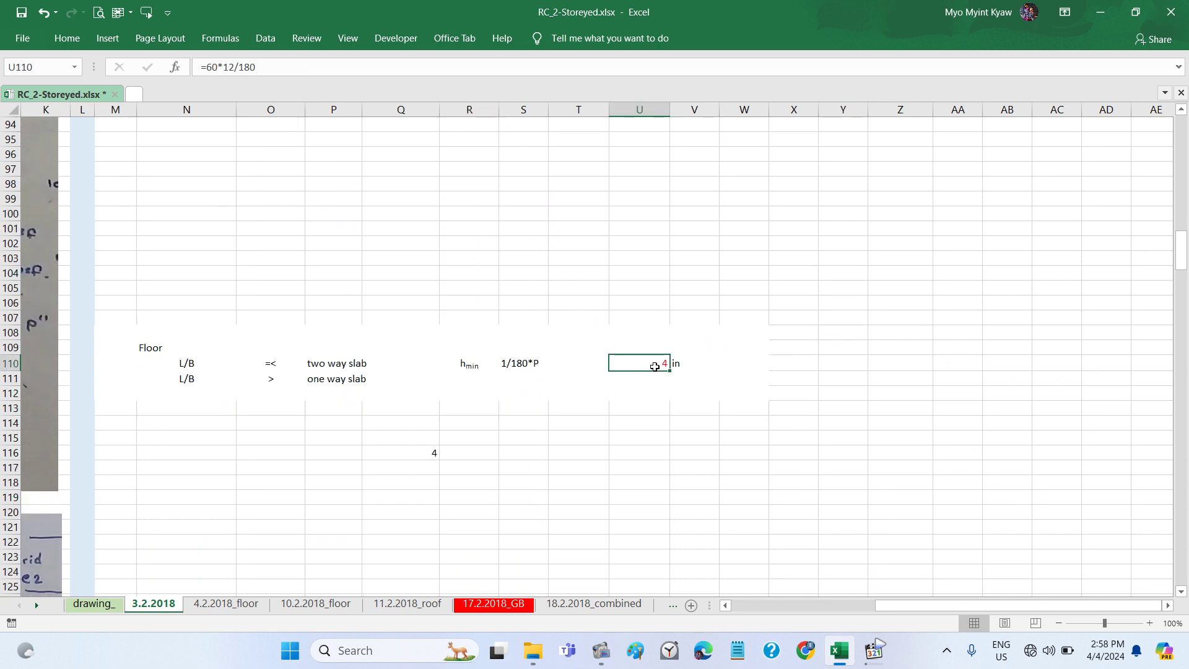
{"action": "left_click", "coordinate": [800, 454]}
{"action": "scroll", "coordinate": [801, 454], "scroll_direction": "down", "scroll_amount": 1}
{"action": "scroll", "coordinate": [801, 454], "scroll_direction": "down", "scroll_amount": 3}
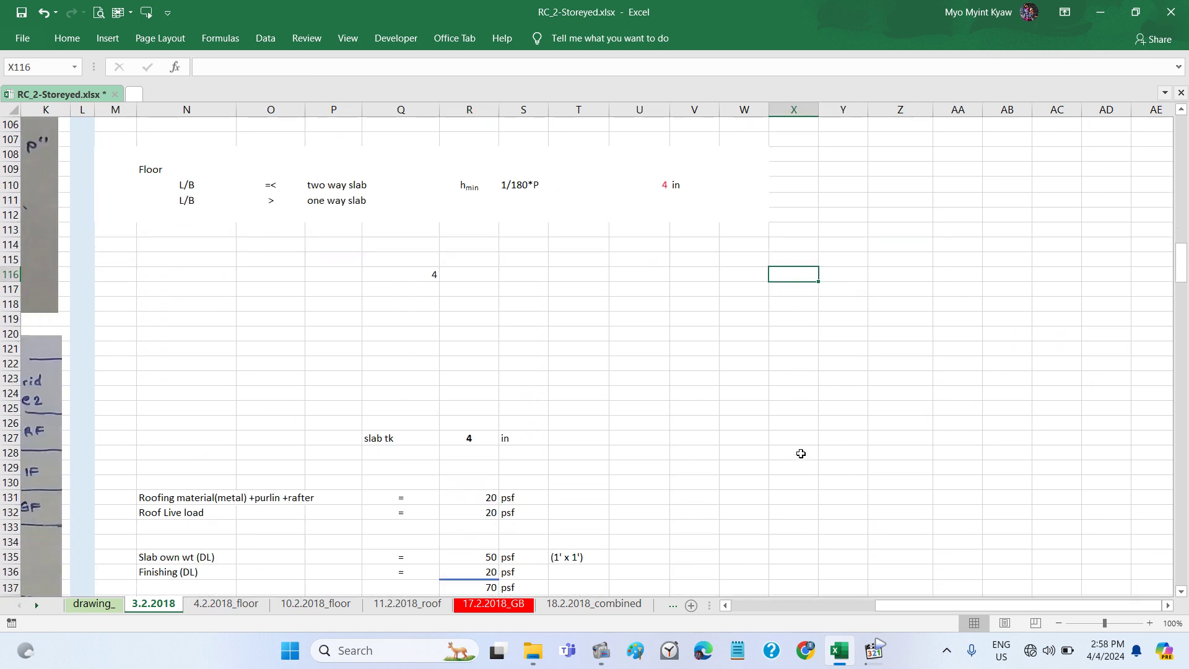
{"action": "scroll", "coordinate": [801, 453], "scroll_direction": "down", "scroll_amount": 5}
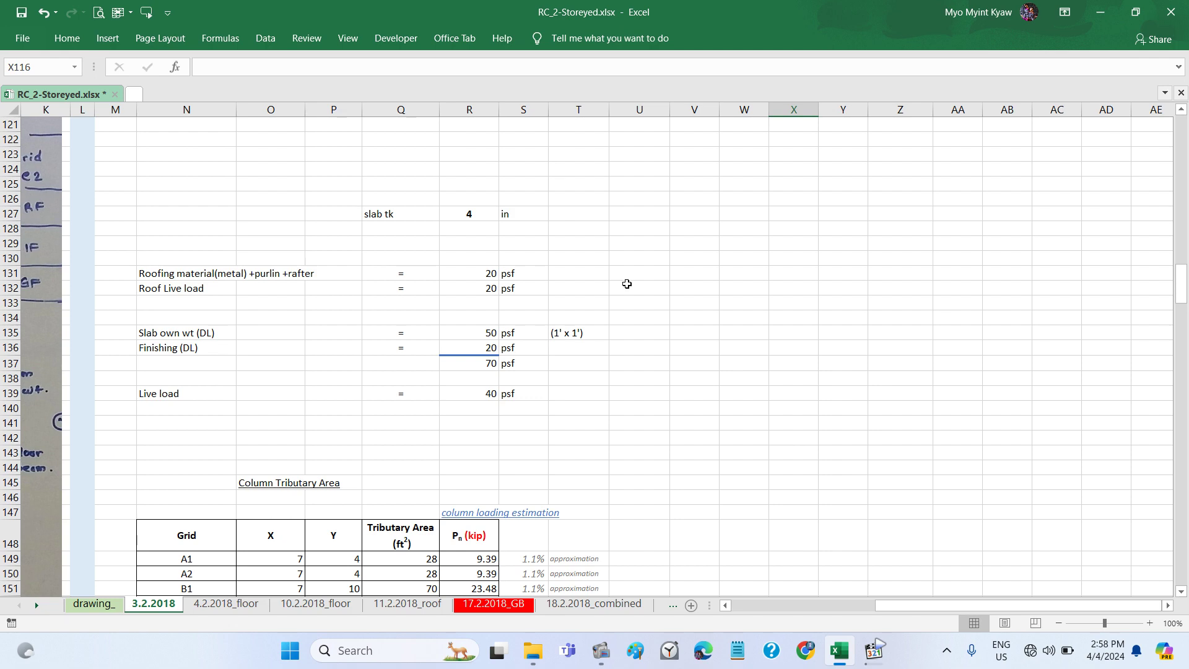
{"action": "scroll", "coordinate": [627, 283], "scroll_direction": "left", "scroll_amount": 2}
{"action": "scroll", "coordinate": [626, 283], "scroll_direction": "left", "scroll_amount": 1}
{"action": "scroll", "coordinate": [627, 284], "scroll_direction": "up", "scroll_amount": 2}
{"action": "scroll", "coordinate": [627, 284], "scroll_direction": "up", "scroll_amount": 3}
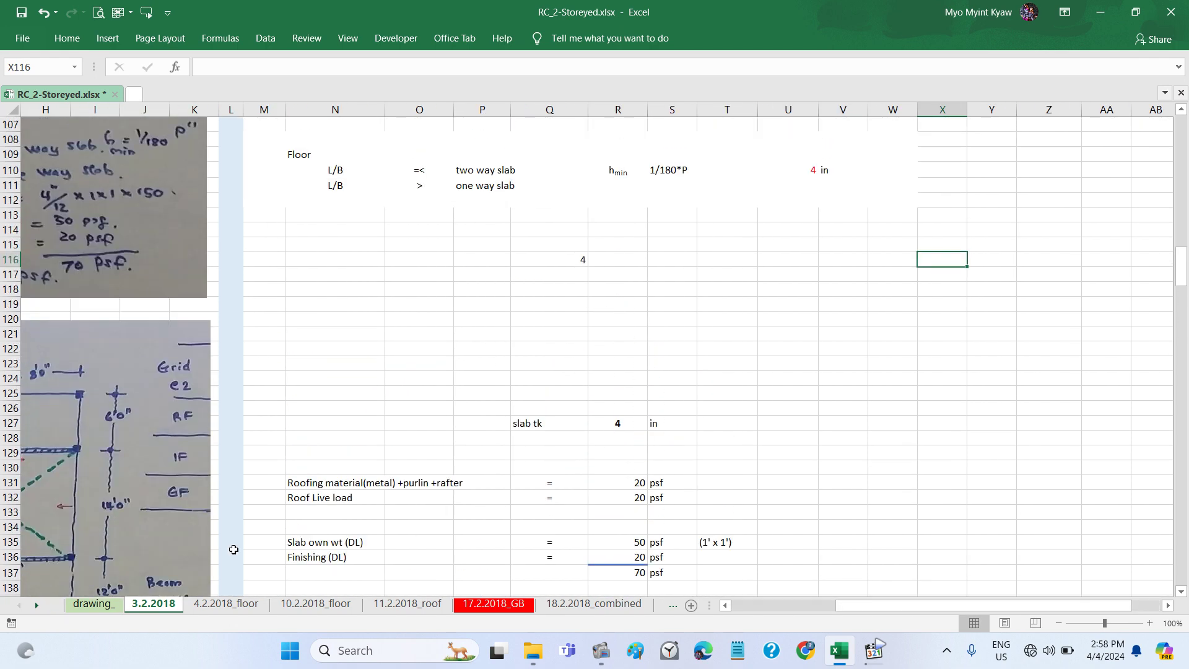
Step: On the drawing_ sheet, view AY16's MAX formula giving h_min of 4.000
{"action": "left_click", "coordinate": [102, 612]}
{"action": "scroll", "coordinate": [908, 413], "scroll_direction": "up", "scroll_amount": 3}
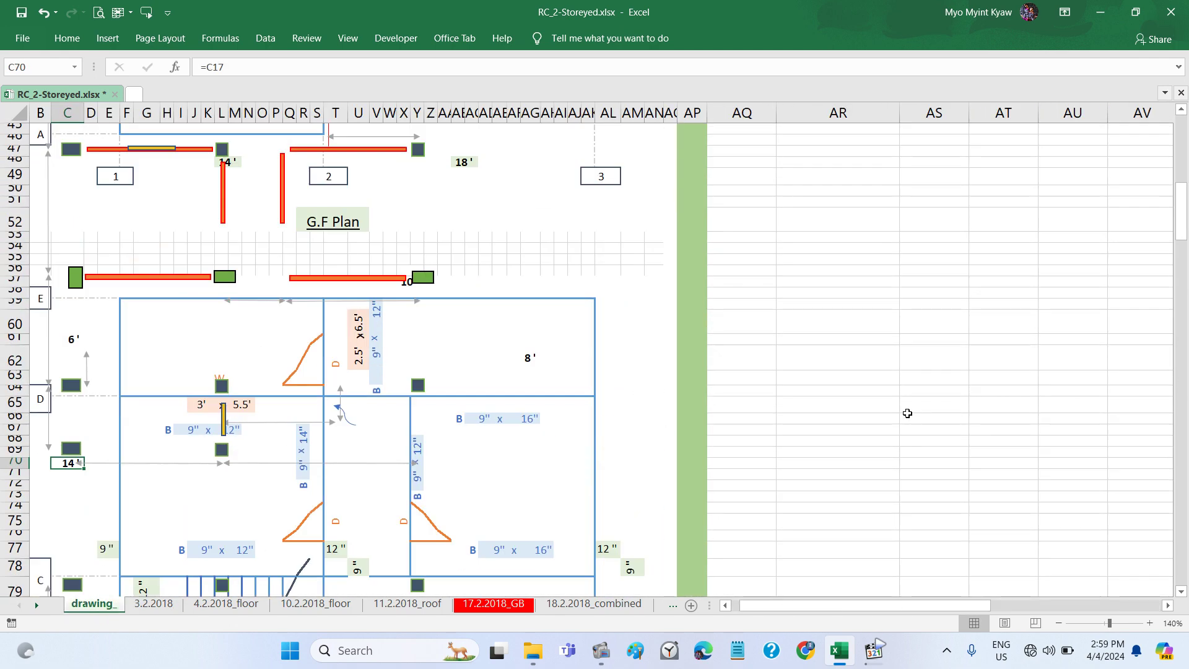
{"action": "scroll", "coordinate": [908, 413], "scroll_direction": "up", "scroll_amount": 8}
{"action": "scroll", "coordinate": [907, 413], "scroll_direction": "up", "scroll_amount": 8}
{"action": "scroll", "coordinate": [908, 414], "scroll_direction": "right", "scroll_amount": 2}
{"action": "scroll", "coordinate": [907, 413], "scroll_direction": "right", "scroll_amount": 2}
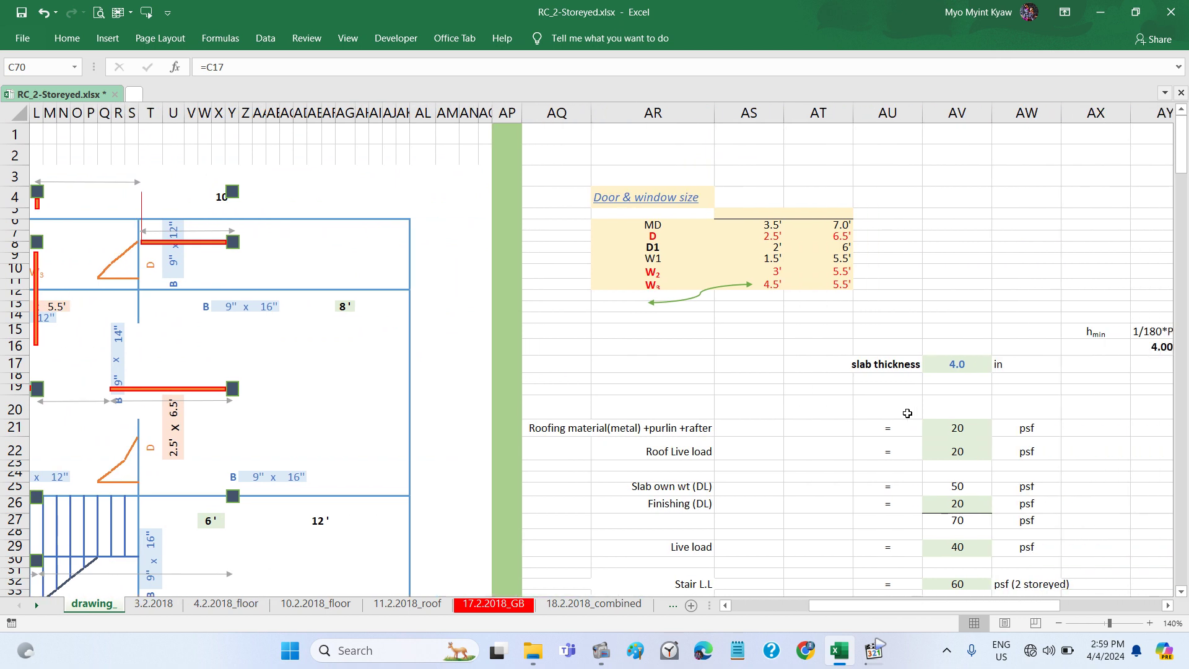
{"action": "scroll", "coordinate": [907, 413], "scroll_direction": "right", "scroll_amount": 1}
{"action": "scroll", "coordinate": [907, 413], "scroll_direction": "right", "scroll_amount": 1}
{"action": "scroll", "coordinate": [908, 413], "scroll_direction": "right", "scroll_amount": 1}
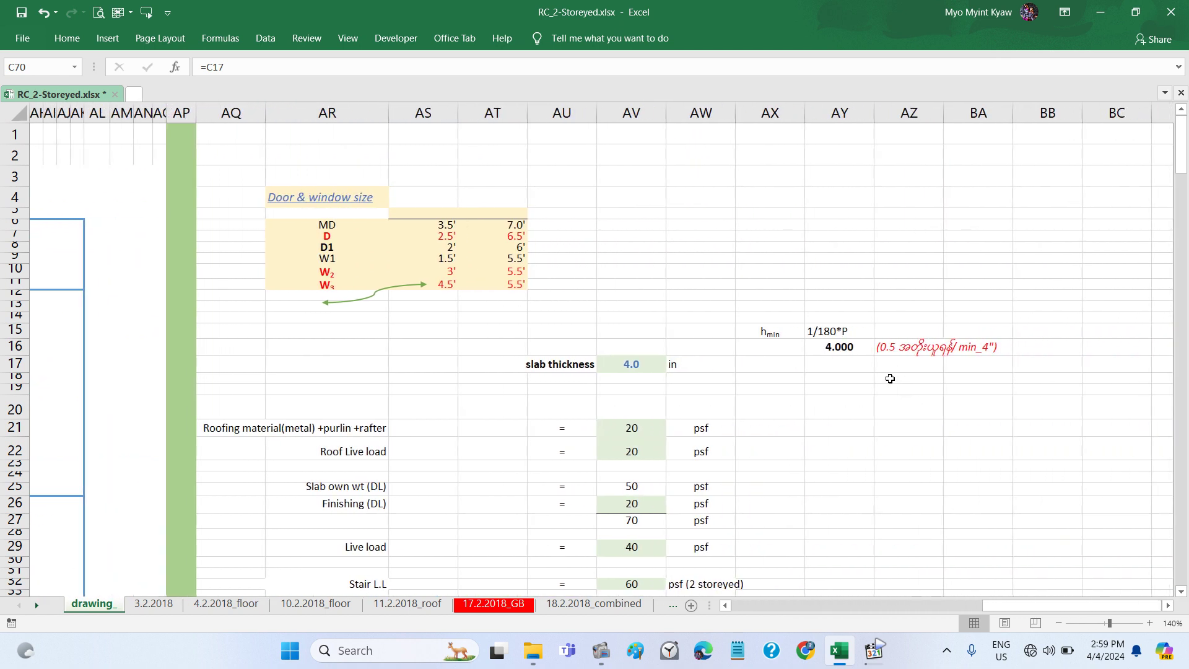
{"action": "left_click", "coordinate": [831, 347]}
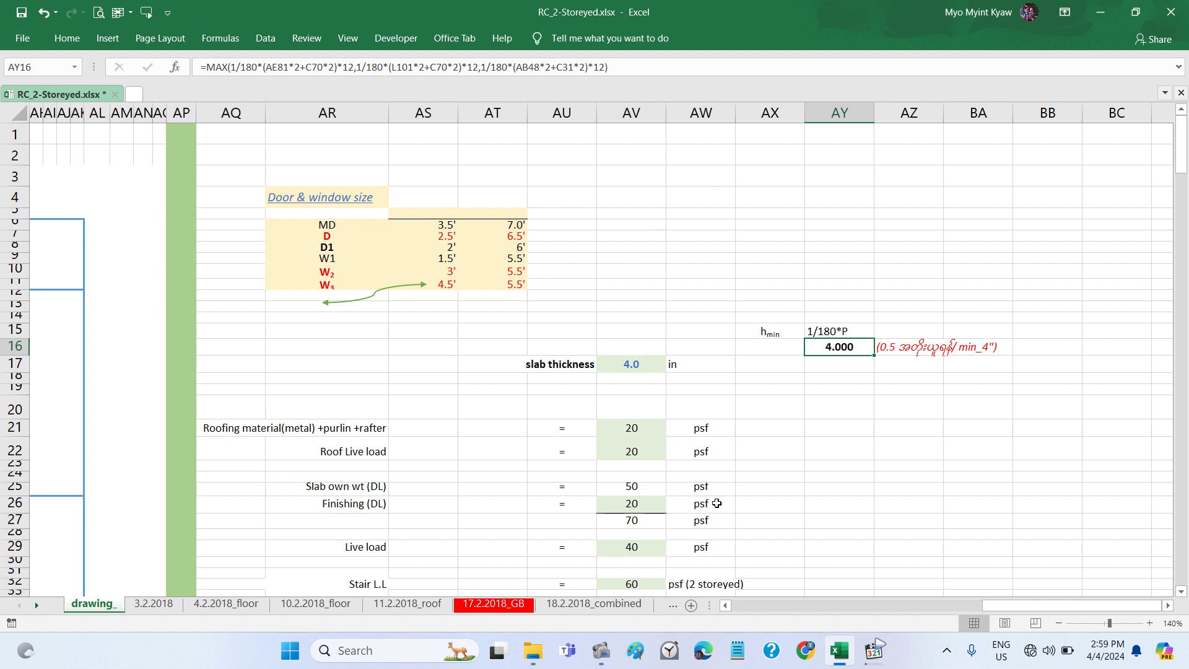
Step: Back on 4.2.2018_floor, trace the sources of the 50 psf slab and 20 psf finishing loads
{"action": "left_click", "coordinate": [229, 607]}
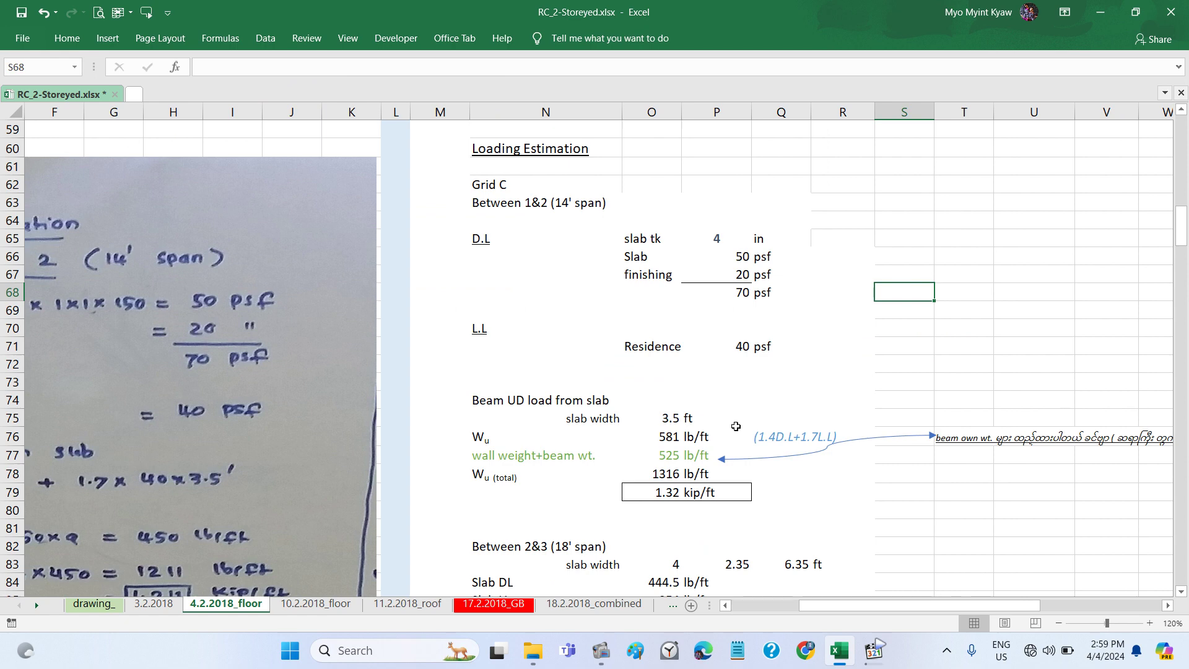
{"action": "left_click", "coordinate": [731, 253]}
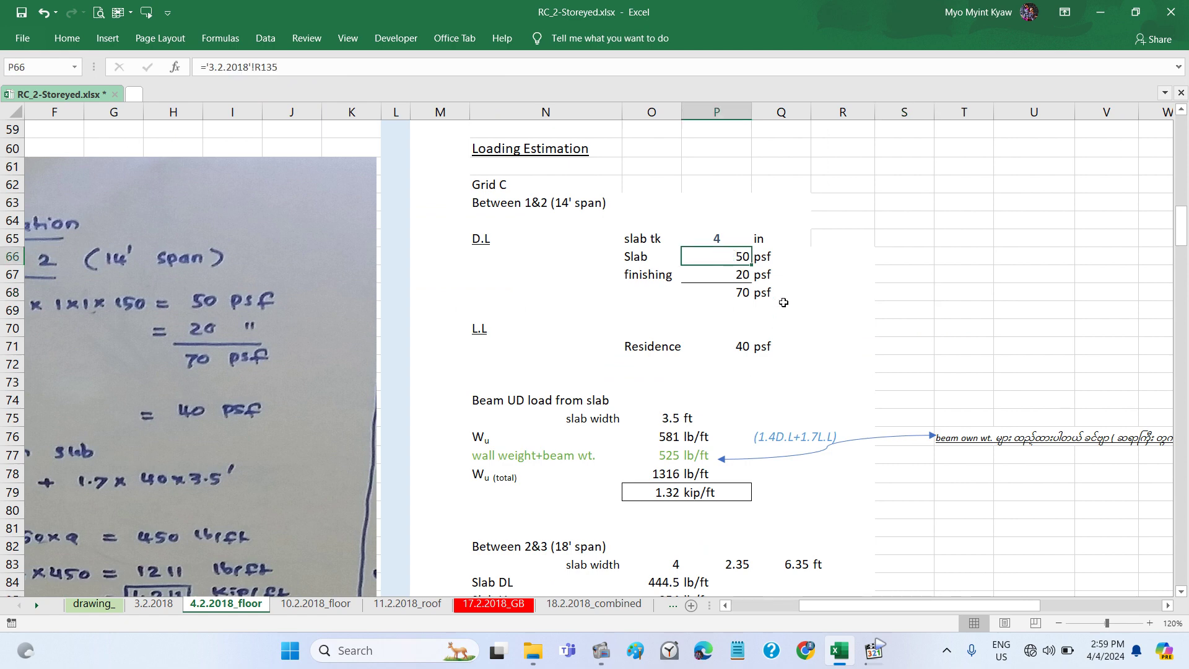
{"action": "left_click", "coordinate": [726, 274]}
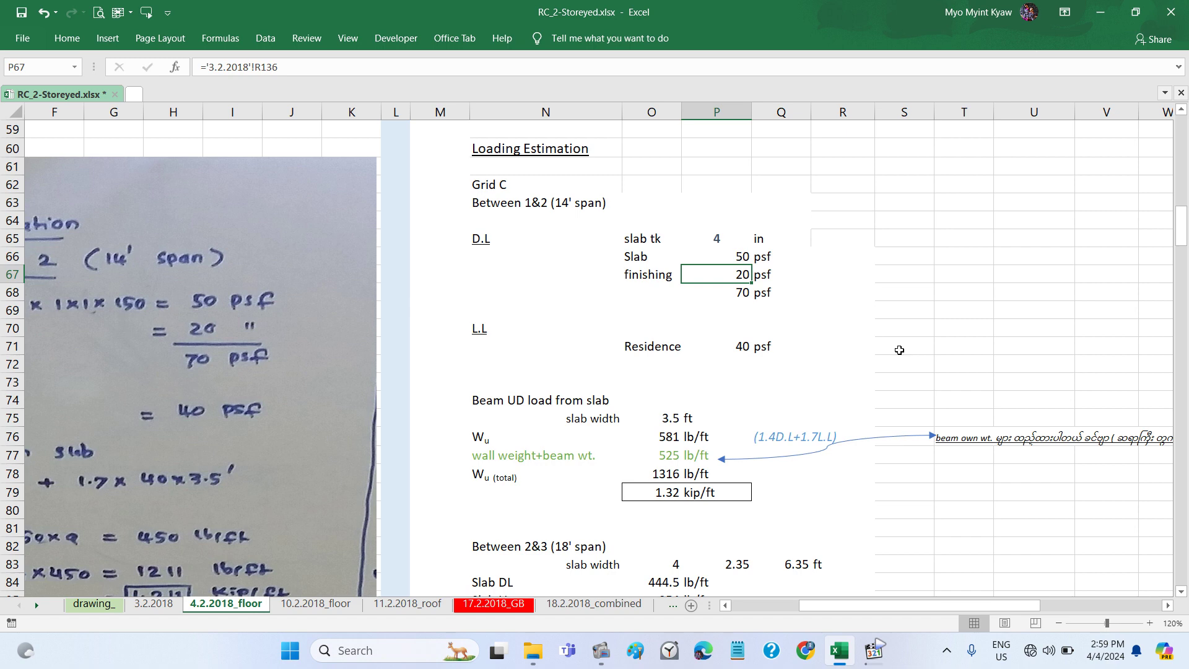
{"action": "scroll", "coordinate": [899, 350], "scroll_direction": "right", "scroll_amount": 2}
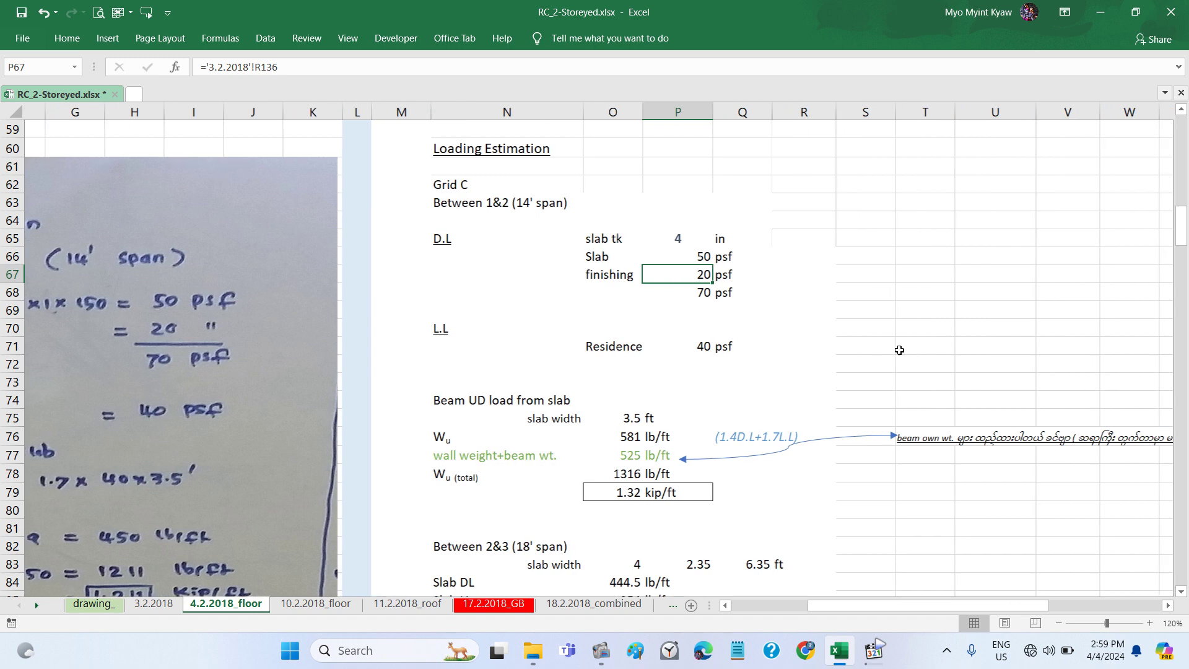
{"action": "scroll", "coordinate": [899, 350], "scroll_direction": "up", "scroll_amount": 9}
{"action": "scroll", "coordinate": [900, 350], "scroll_direction": "up", "scroll_amount": 7}
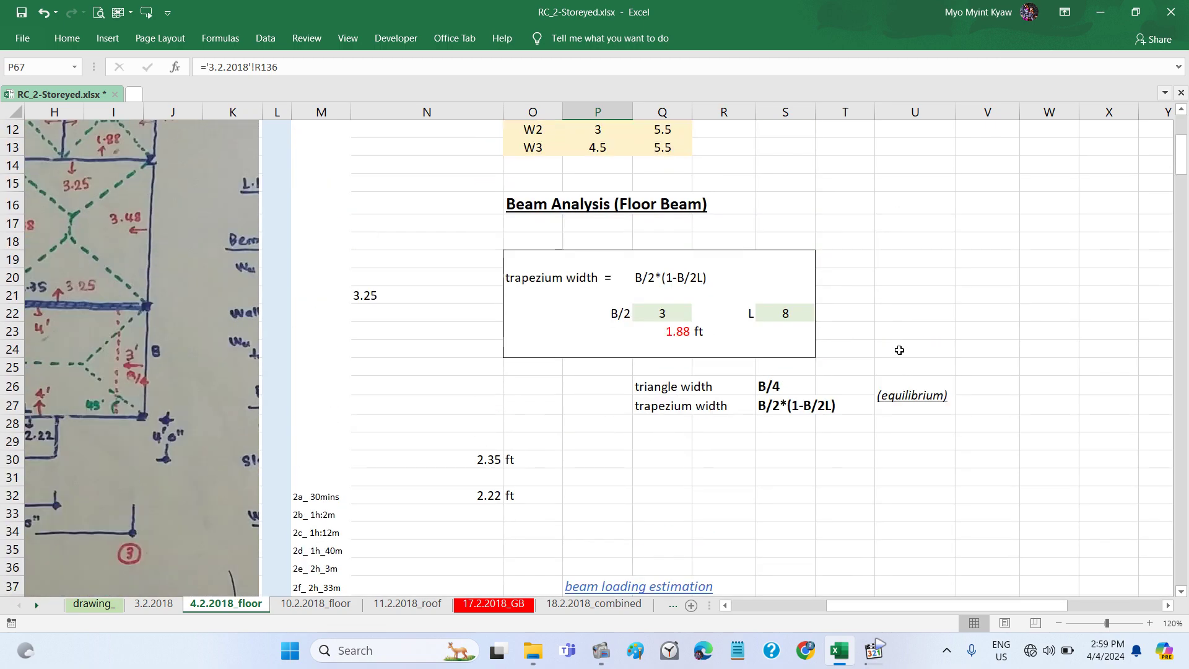
{"action": "scroll", "coordinate": [900, 350], "scroll_direction": "up", "scroll_amount": 2}
{"action": "scroll", "coordinate": [900, 350], "scroll_direction": "up", "scroll_amount": 2}
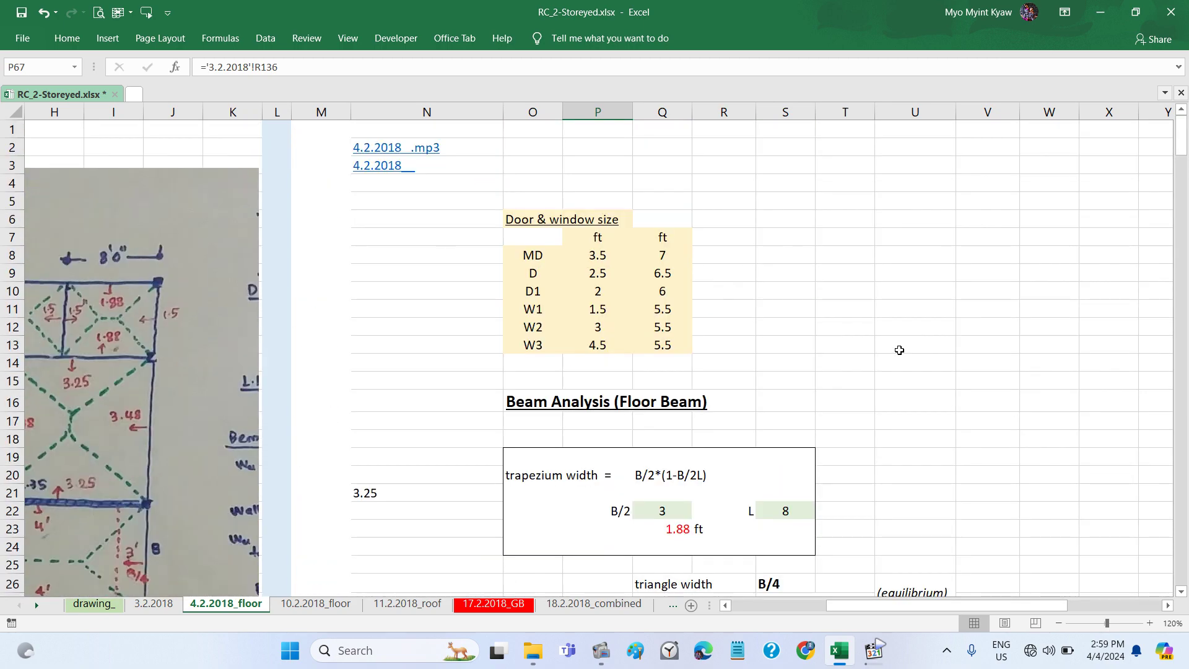
{"action": "scroll", "coordinate": [899, 350], "scroll_direction": "down", "scroll_amount": 4}
{"action": "scroll", "coordinate": [900, 350], "scroll_direction": "down", "scroll_amount": 8}
{"action": "scroll", "coordinate": [900, 350], "scroll_direction": "down", "scroll_amount": 9}
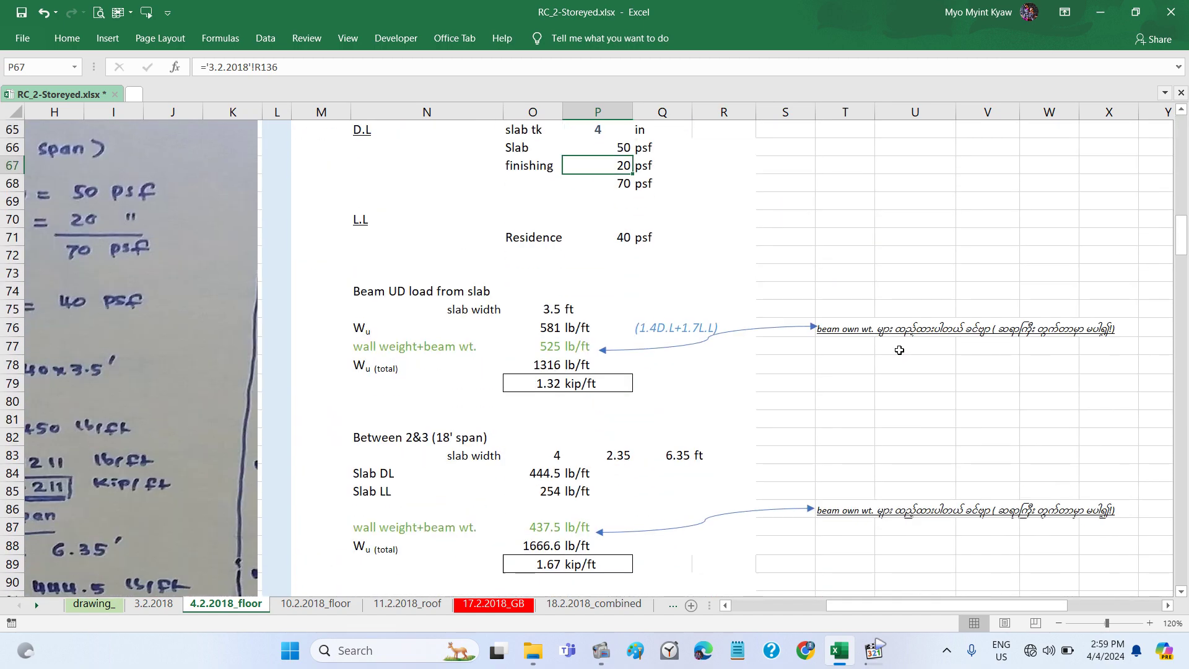
{"action": "scroll", "coordinate": [900, 350], "scroll_direction": "up", "scroll_amount": 2}
{"action": "scroll", "coordinate": [900, 350], "scroll_direction": "up", "scroll_amount": 1}
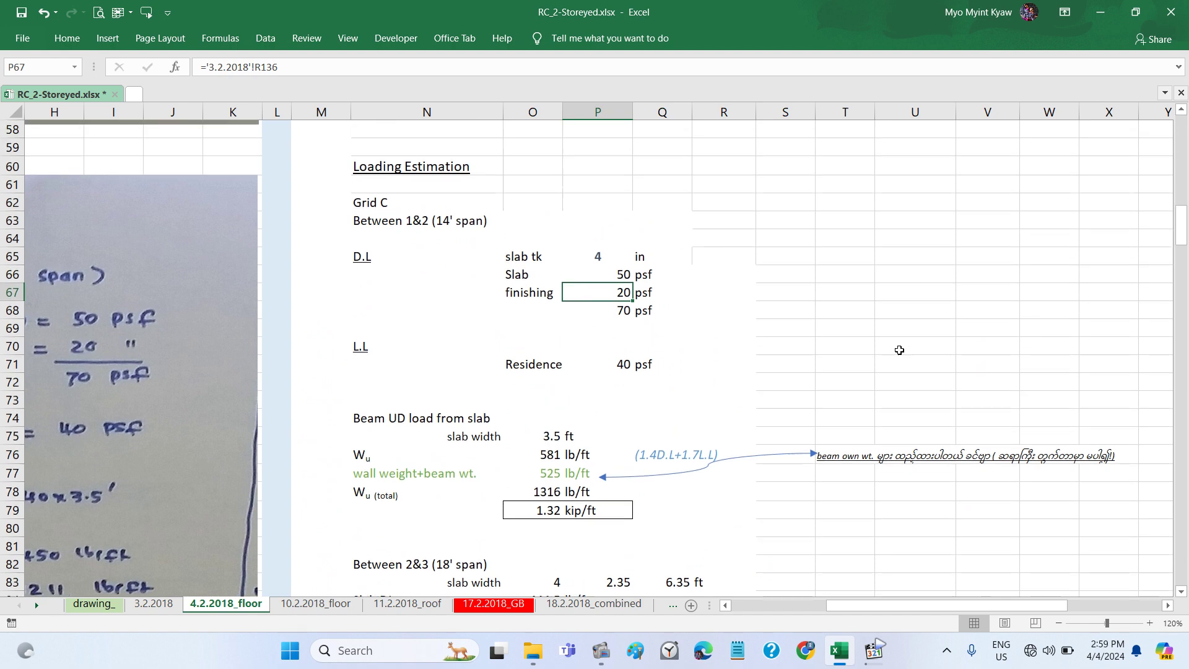
Step: Show the 70 psf dead load formula =P66+P67 in P68 without changing it
{"action": "left_click", "coordinate": [729, 330]}
{"action": "left_click", "coordinate": [622, 315]}
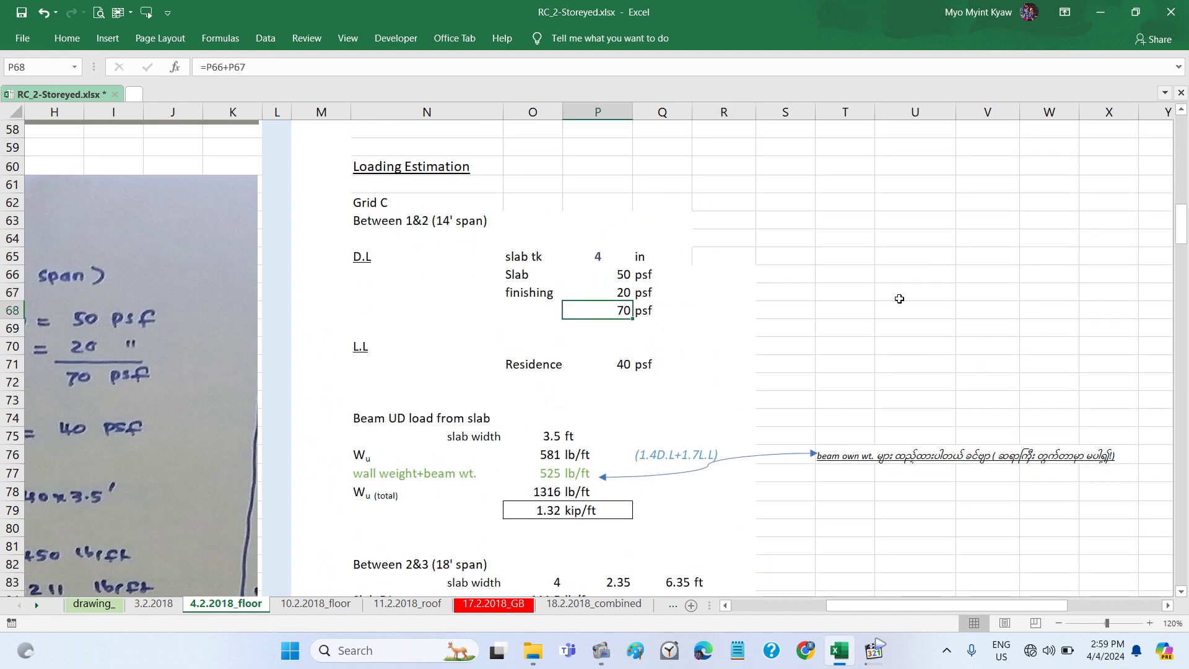
{"action": "left_click", "coordinate": [269, 68]}
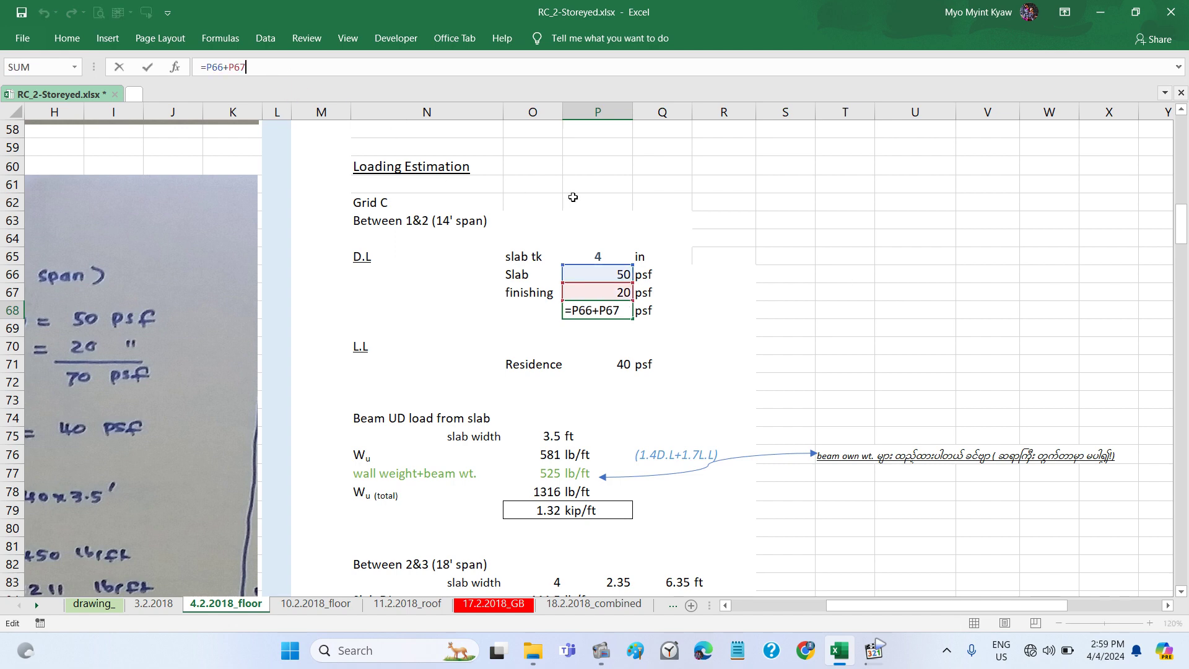
{"action": "key", "text": "ctrl+Return"}
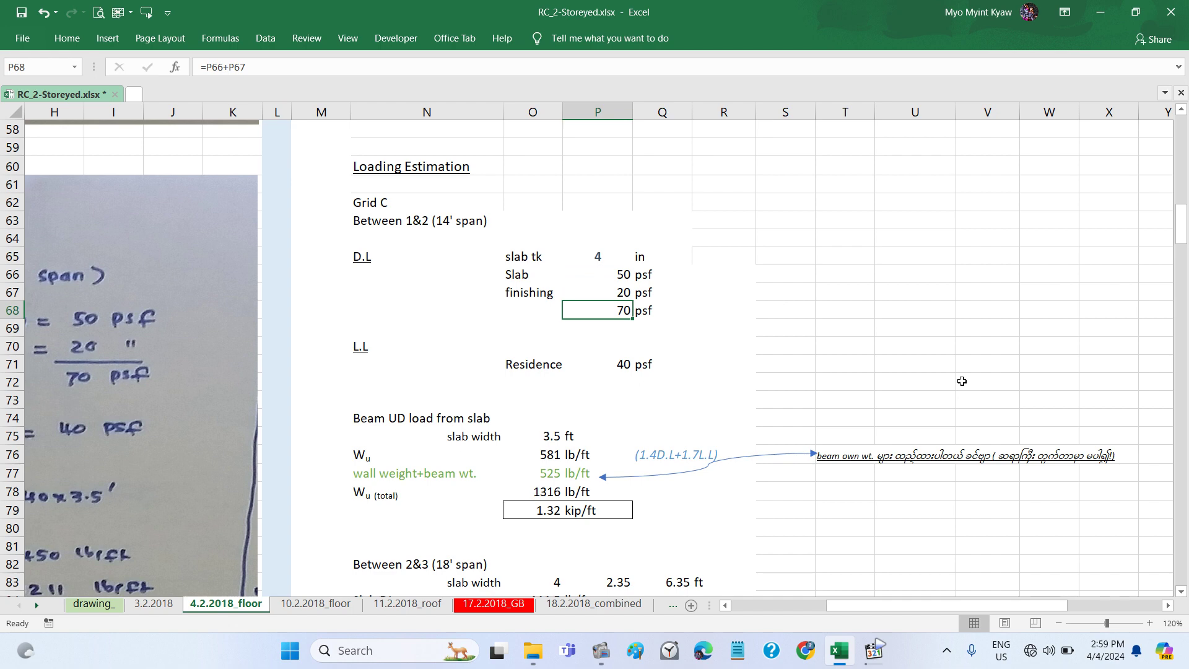
{"action": "left_click", "coordinate": [1049, 651]}
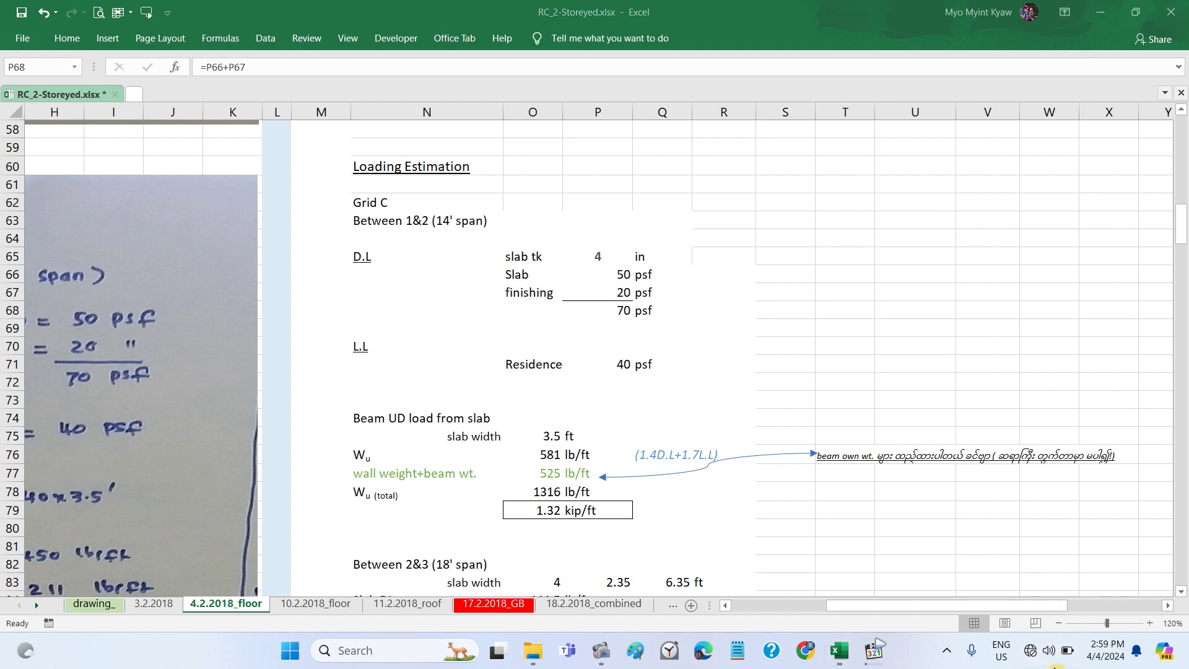
{"action": "left_click", "coordinate": [1055, 666]}
{"action": "left_click", "coordinate": [876, 653]}
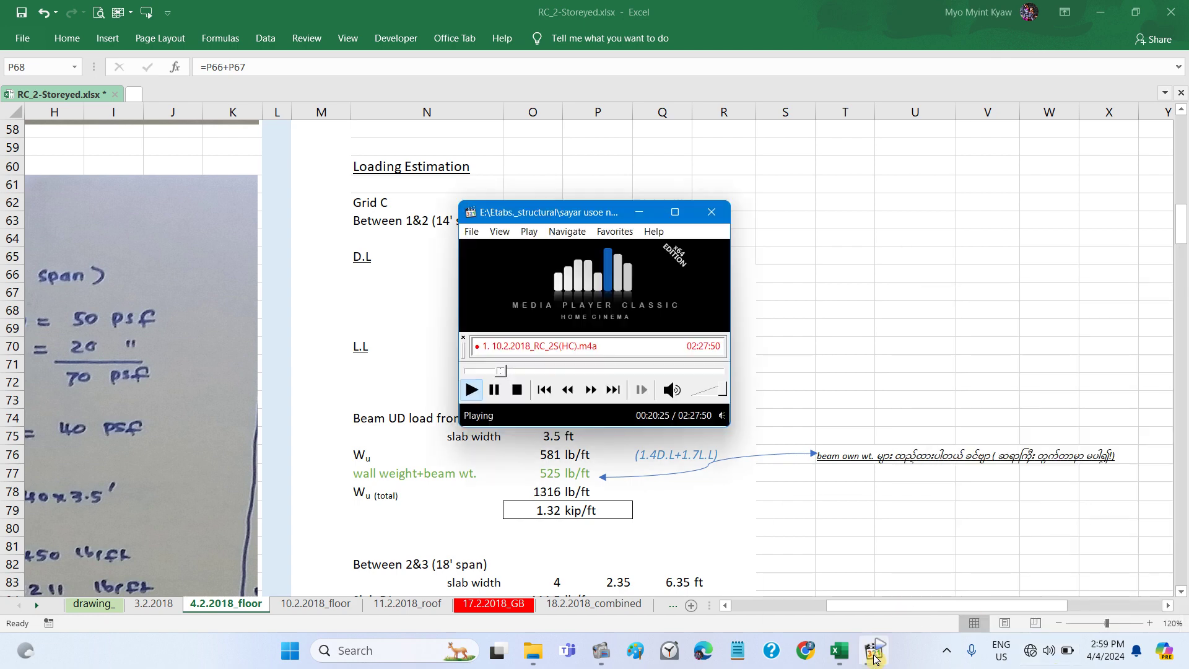
{"action": "left_click", "coordinate": [884, 308]}
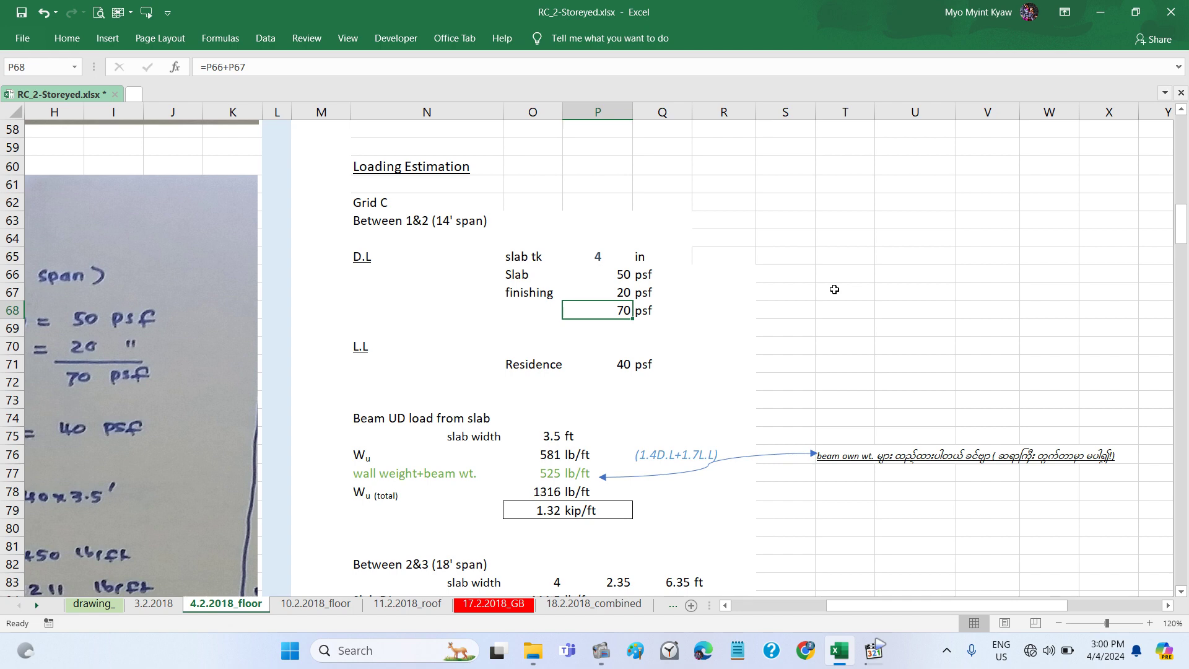
{"action": "scroll", "coordinate": [834, 290], "scroll_direction": "left", "scroll_amount": 1}
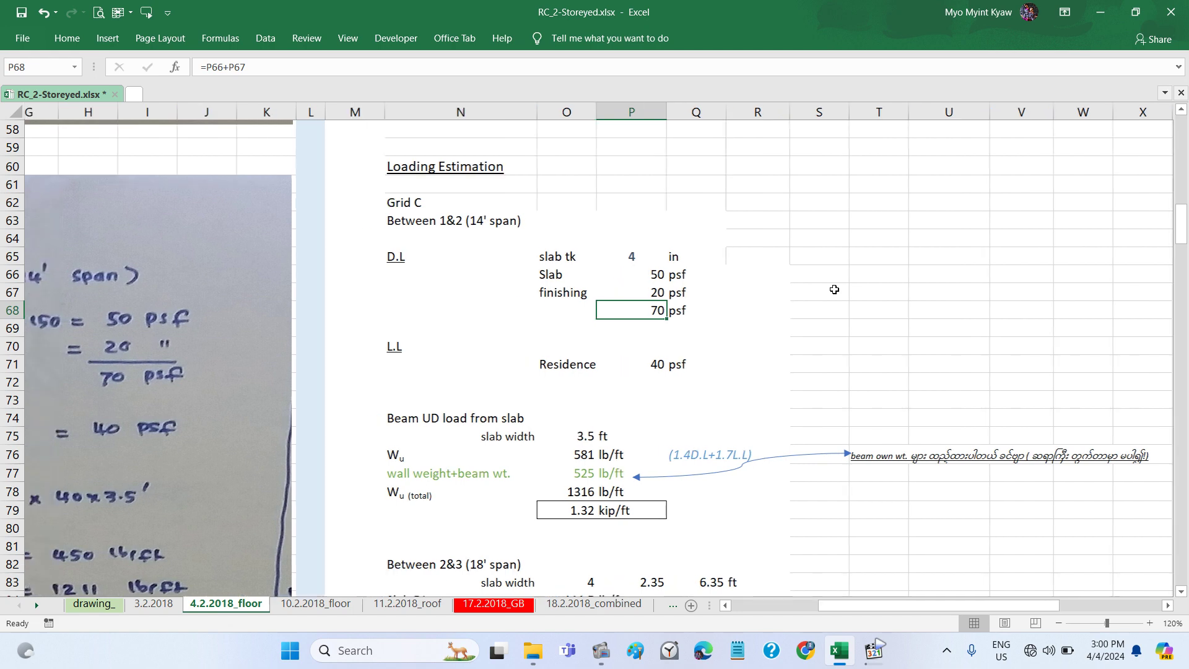
{"action": "scroll", "coordinate": [834, 289], "scroll_direction": "left", "scroll_amount": 5}
{"action": "scroll", "coordinate": [835, 289], "scroll_direction": "up", "scroll_amount": 1}
{"action": "scroll", "coordinate": [835, 290], "scroll_direction": "up", "scroll_amount": 2}
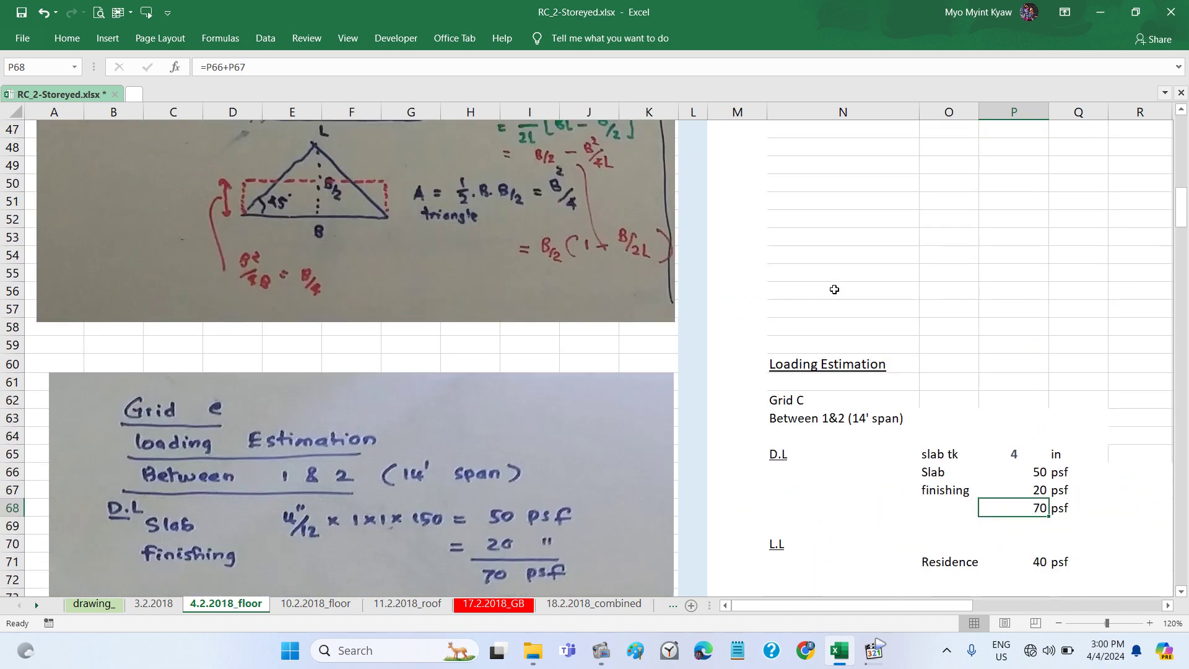
{"action": "scroll", "coordinate": [834, 289], "scroll_direction": "up", "scroll_amount": 3}
{"action": "scroll", "coordinate": [834, 289], "scroll_direction": "up", "scroll_amount": 3}
{"action": "scroll", "coordinate": [834, 289], "scroll_direction": "up", "scroll_amount": 4}
{"action": "scroll", "coordinate": [834, 289], "scroll_direction": "up", "scroll_amount": 2}
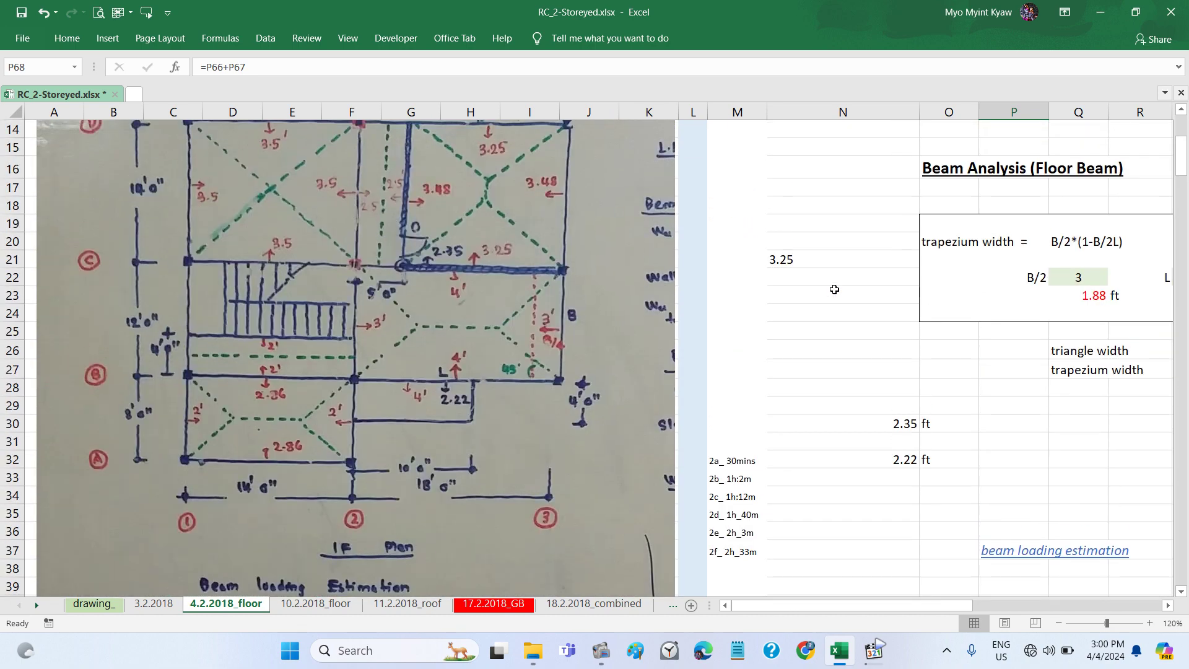
{"action": "scroll", "coordinate": [834, 289], "scroll_direction": "up", "scroll_amount": 2}
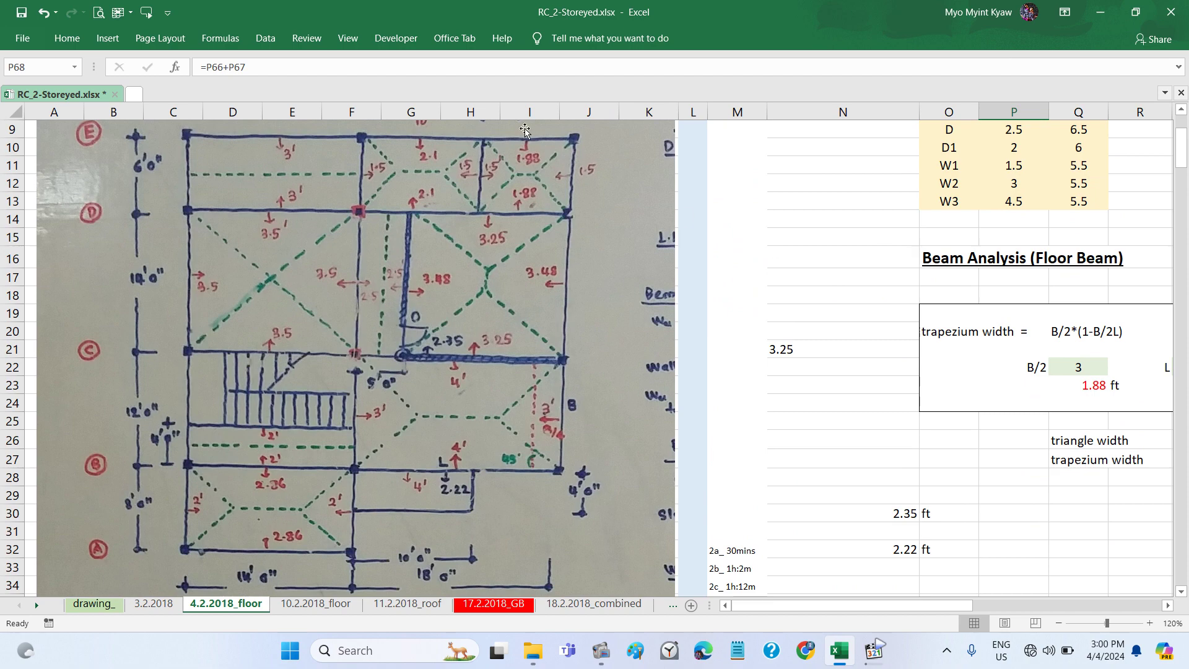
{"action": "scroll", "coordinate": [976, 444], "scroll_direction": "right", "scroll_amount": 3}
{"action": "scroll", "coordinate": [977, 444], "scroll_direction": "down", "scroll_amount": 1}
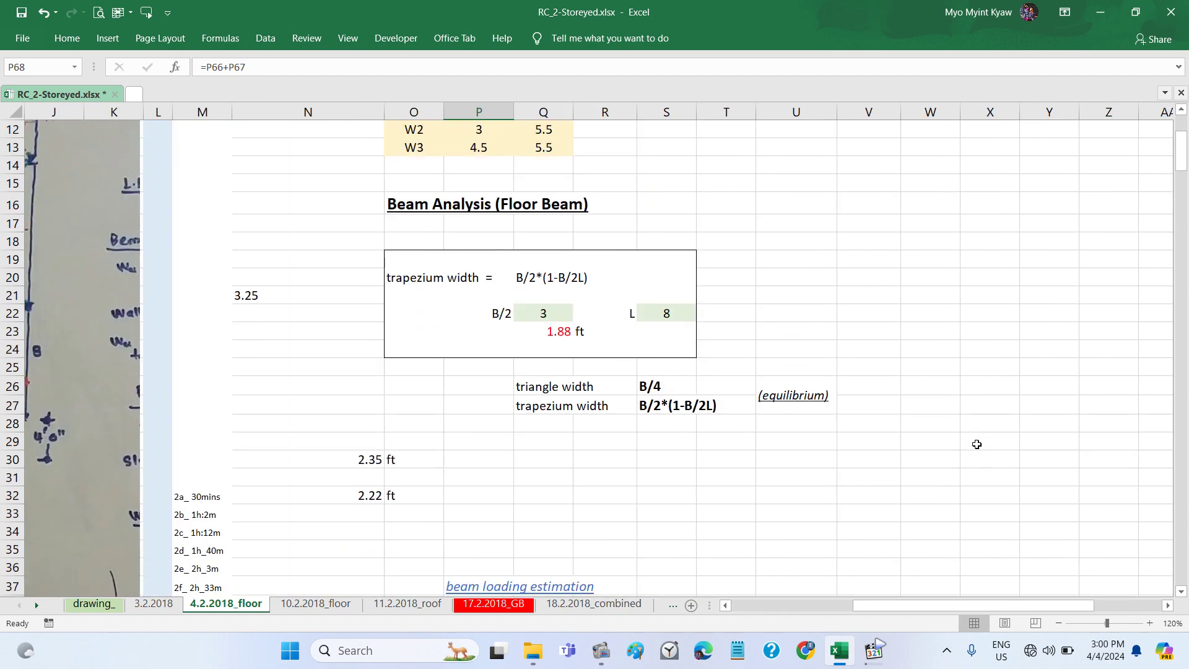
{"action": "scroll", "coordinate": [976, 444], "scroll_direction": "down", "scroll_amount": 3}
{"action": "scroll", "coordinate": [977, 444], "scroll_direction": "down", "scroll_amount": 7}
{"action": "scroll", "coordinate": [979, 444], "scroll_direction": "down", "scroll_amount": 3}
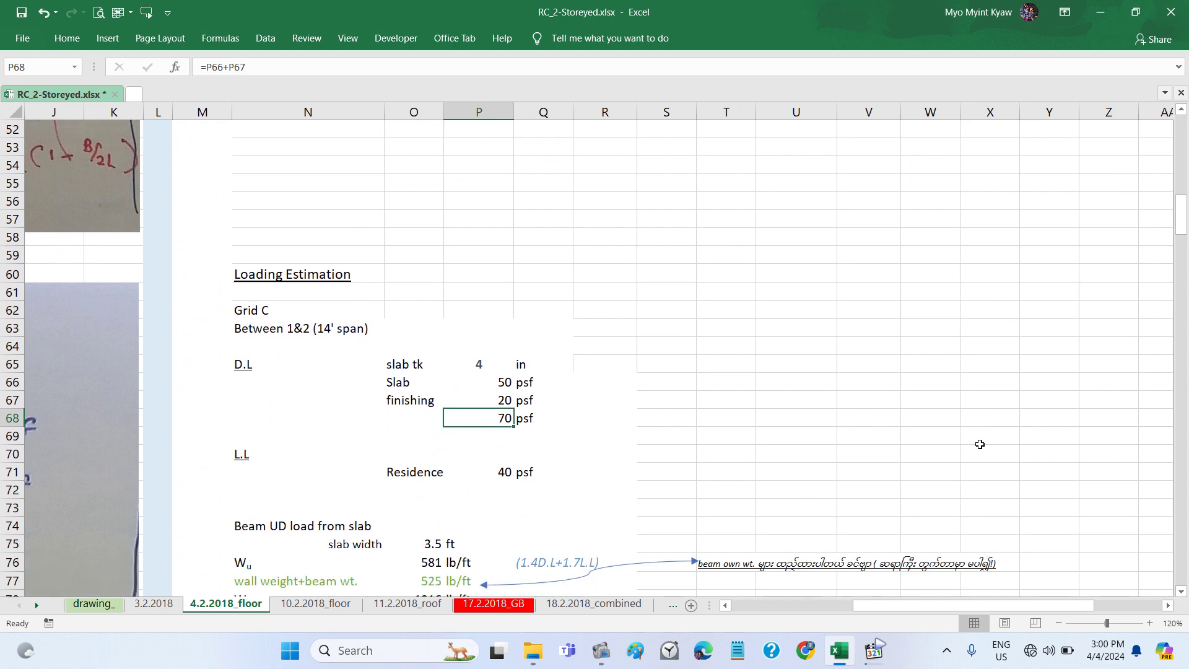
{"action": "scroll", "coordinate": [979, 444], "scroll_direction": "left", "scroll_amount": 1}
{"action": "scroll", "coordinate": [979, 445], "scroll_direction": "down", "scroll_amount": 2}
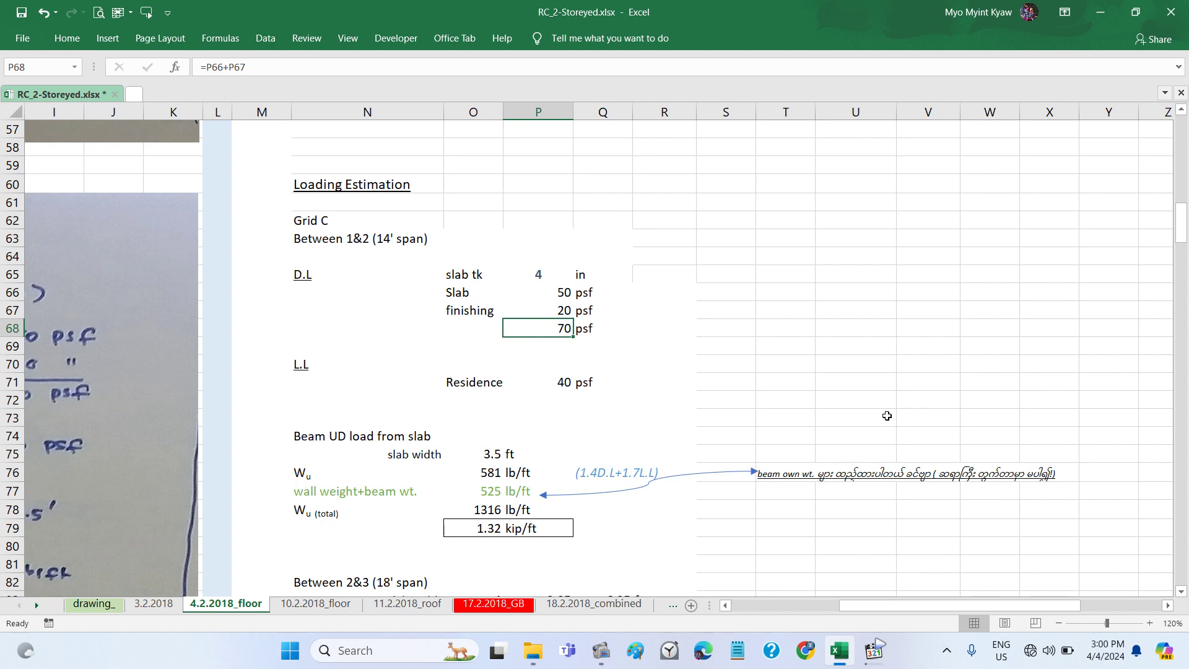
{"action": "scroll", "coordinate": [887, 415], "scroll_direction": "down", "scroll_amount": 1}
{"action": "scroll", "coordinate": [887, 416], "scroll_direction": "down", "scroll_amount": 1}
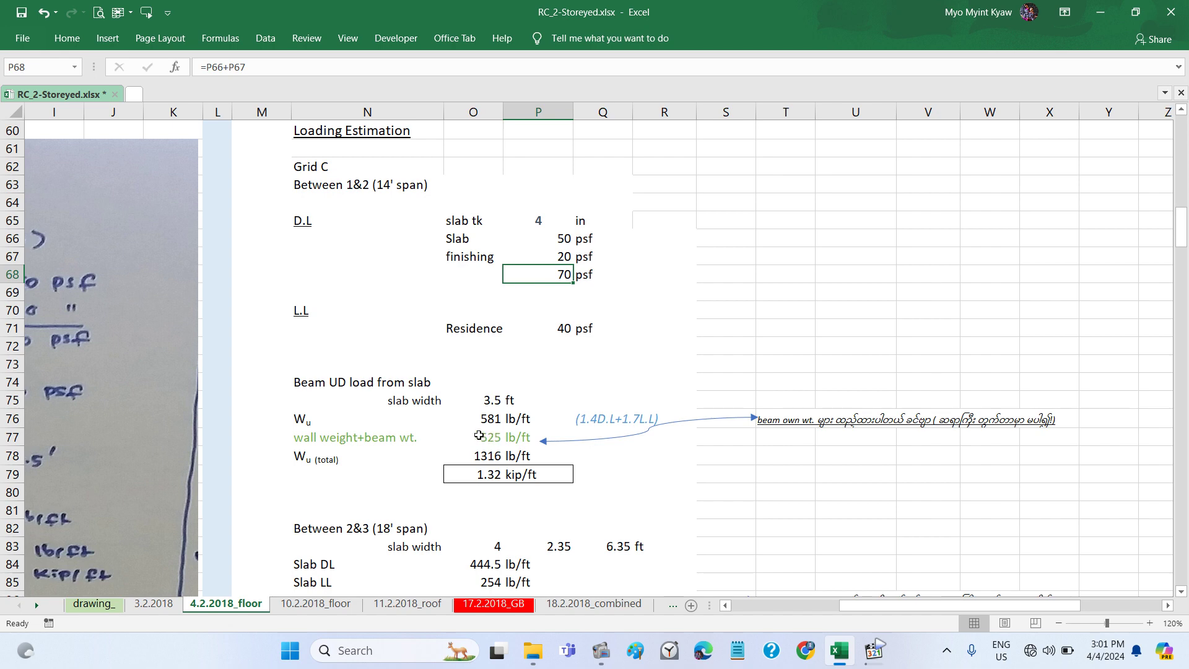
{"action": "left_click", "coordinate": [478, 436]}
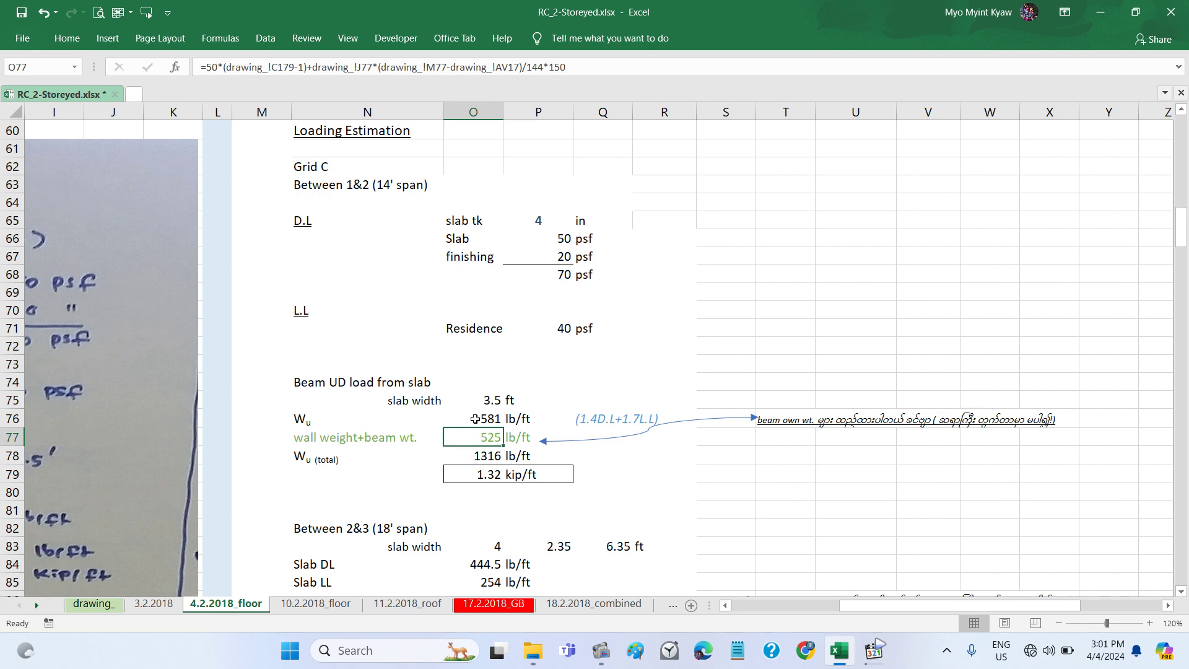
{"action": "left_click", "coordinate": [475, 417]}
{"action": "left_click", "coordinate": [475, 399]}
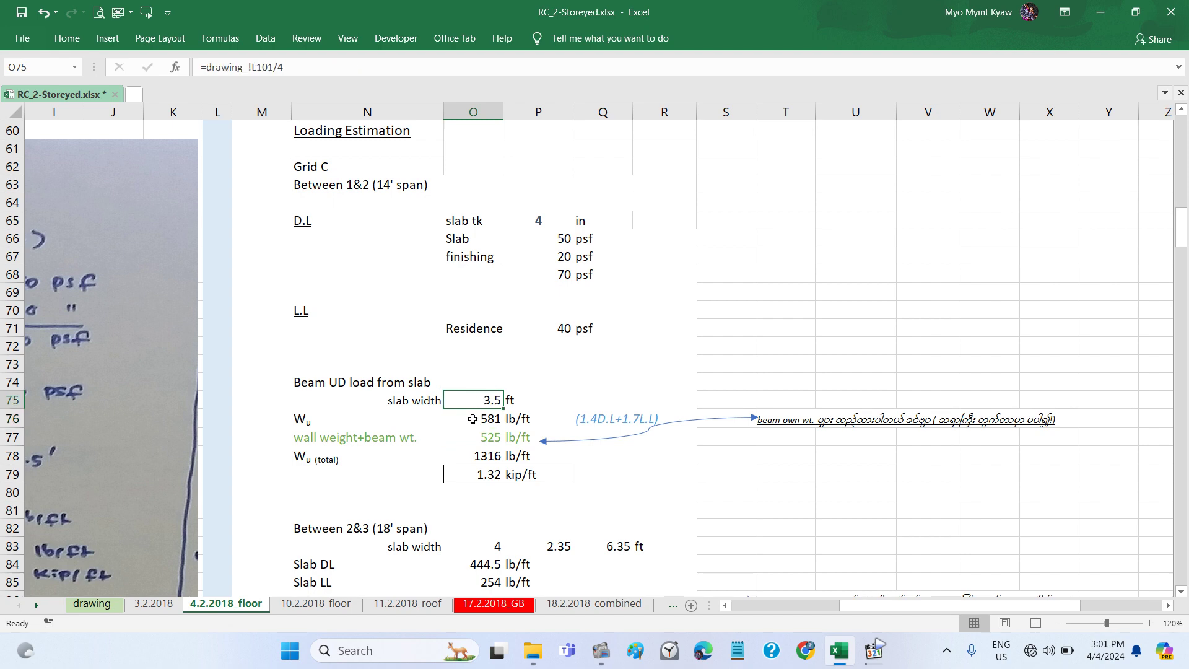
{"action": "left_click", "coordinate": [473, 420]}
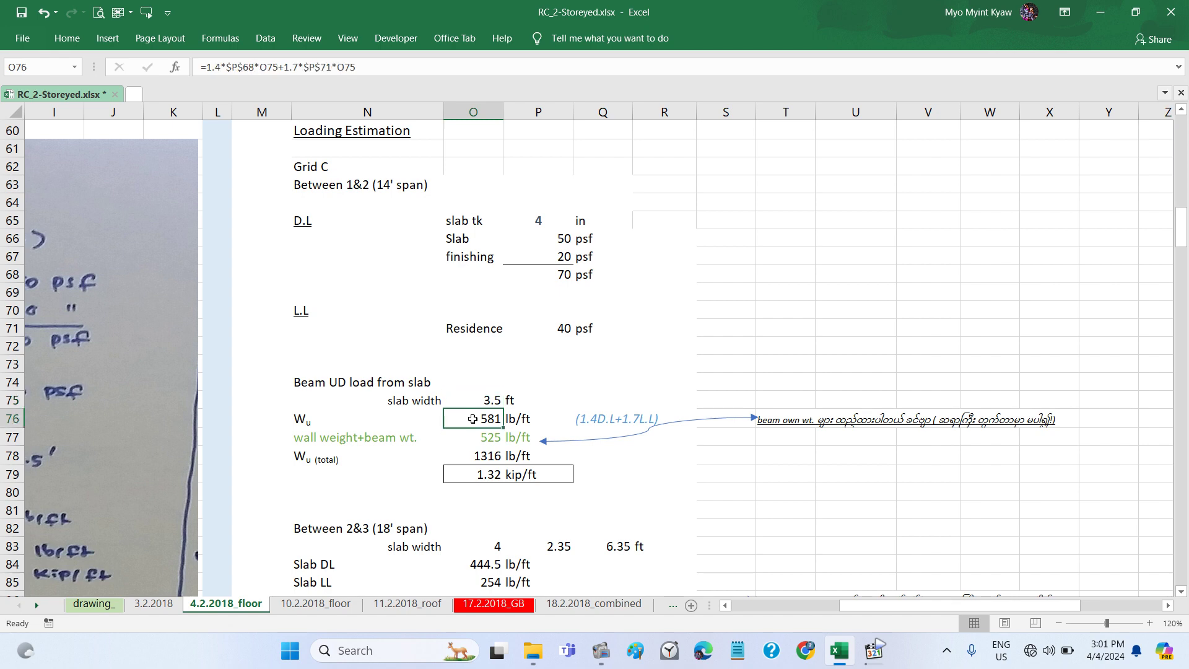
{"action": "left_click", "coordinate": [472, 436]}
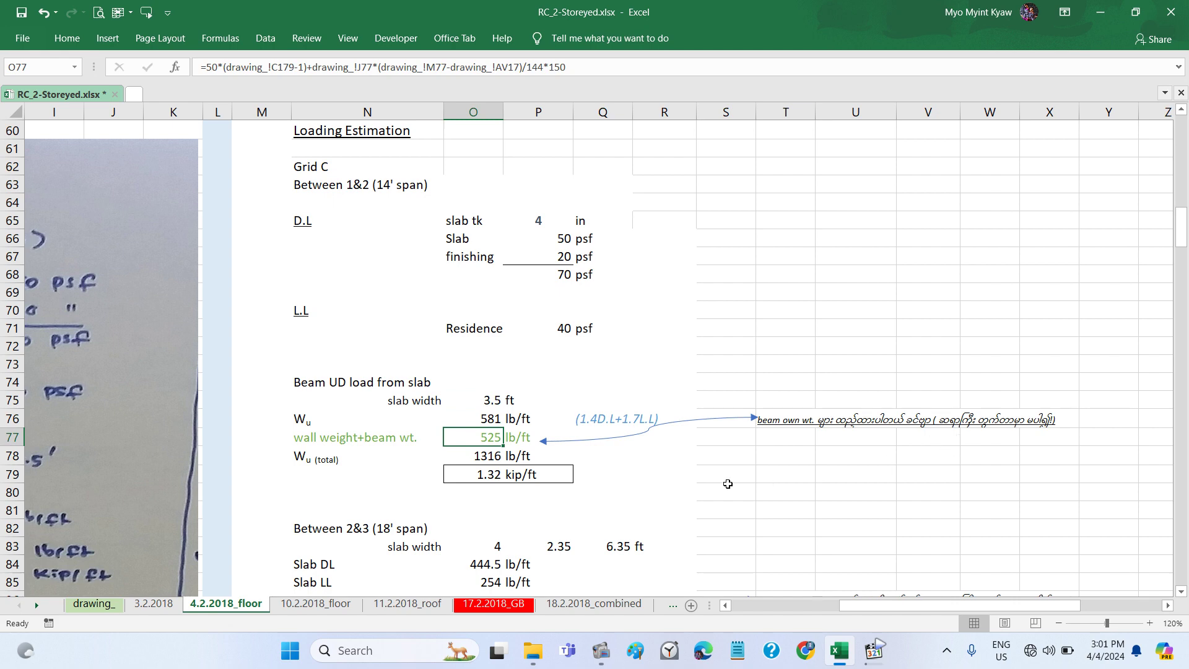
{"action": "scroll", "coordinate": [728, 485], "scroll_direction": "down", "scroll_amount": 1}
{"action": "scroll", "coordinate": [728, 482], "scroll_direction": "down", "scroll_amount": 1}
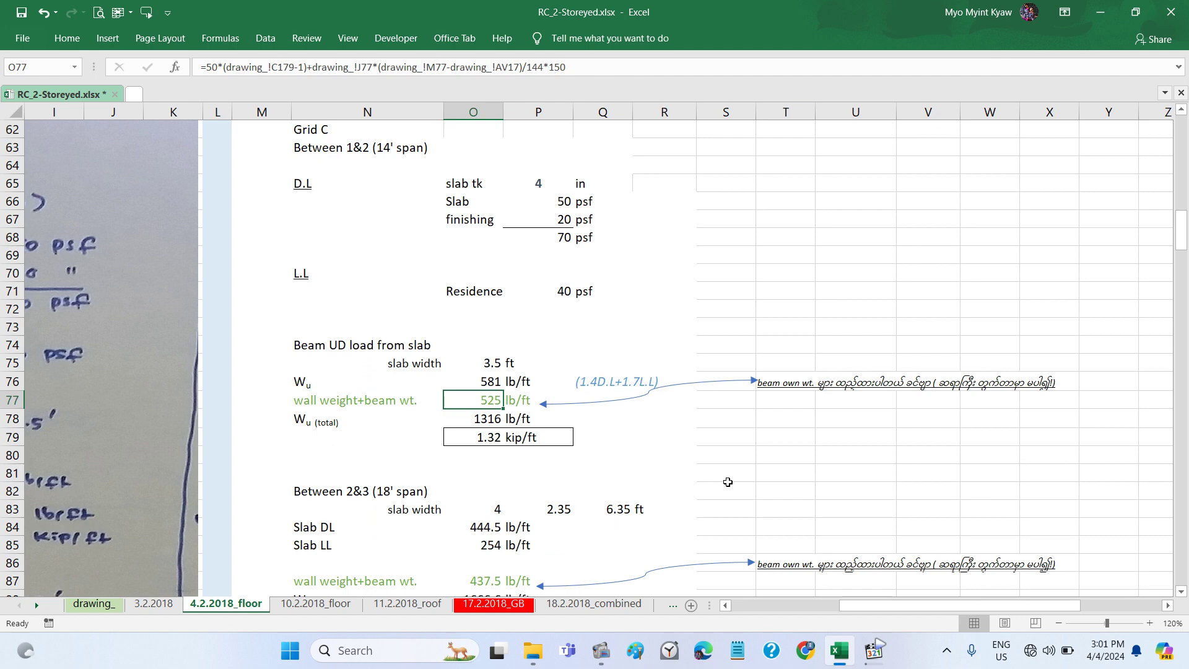
{"action": "left_click", "coordinate": [475, 382]}
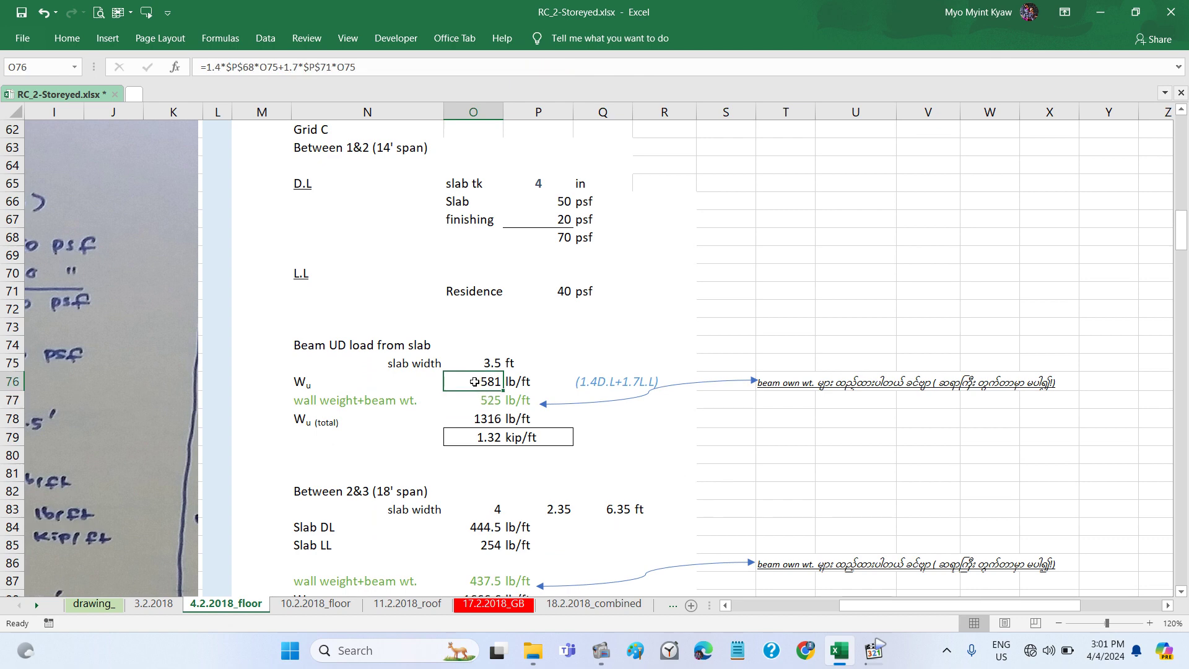
{"action": "left_click", "coordinate": [359, 67]}
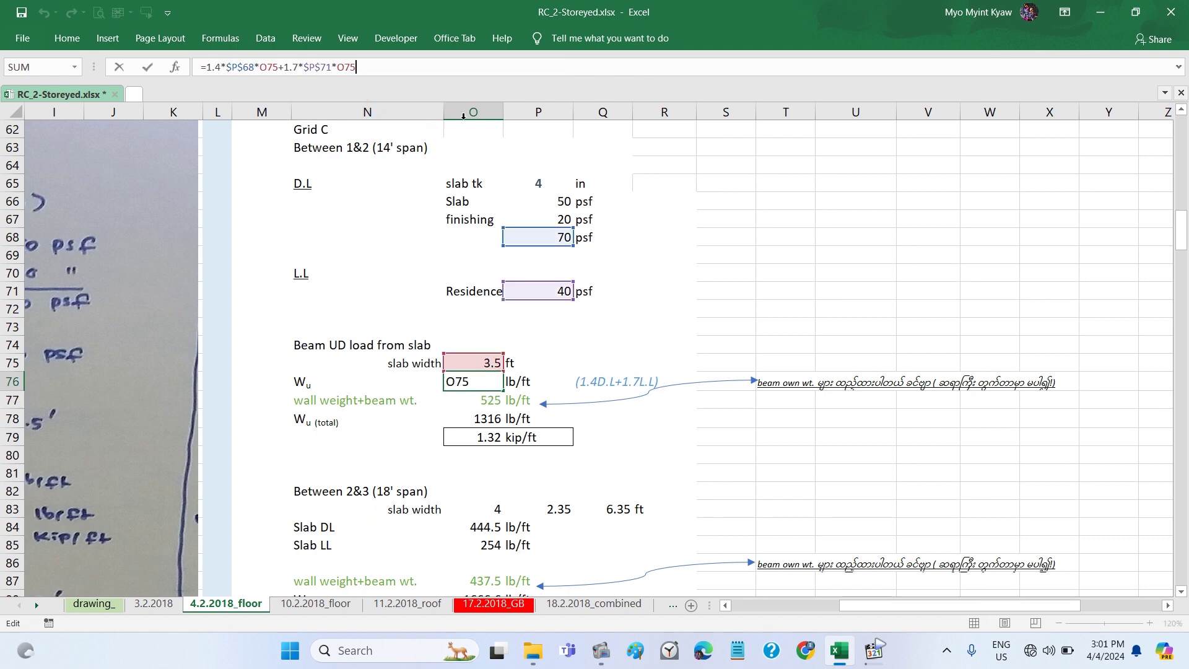
{"action": "scroll", "coordinate": [760, 257], "scroll_direction": "up", "scroll_amount": 3}
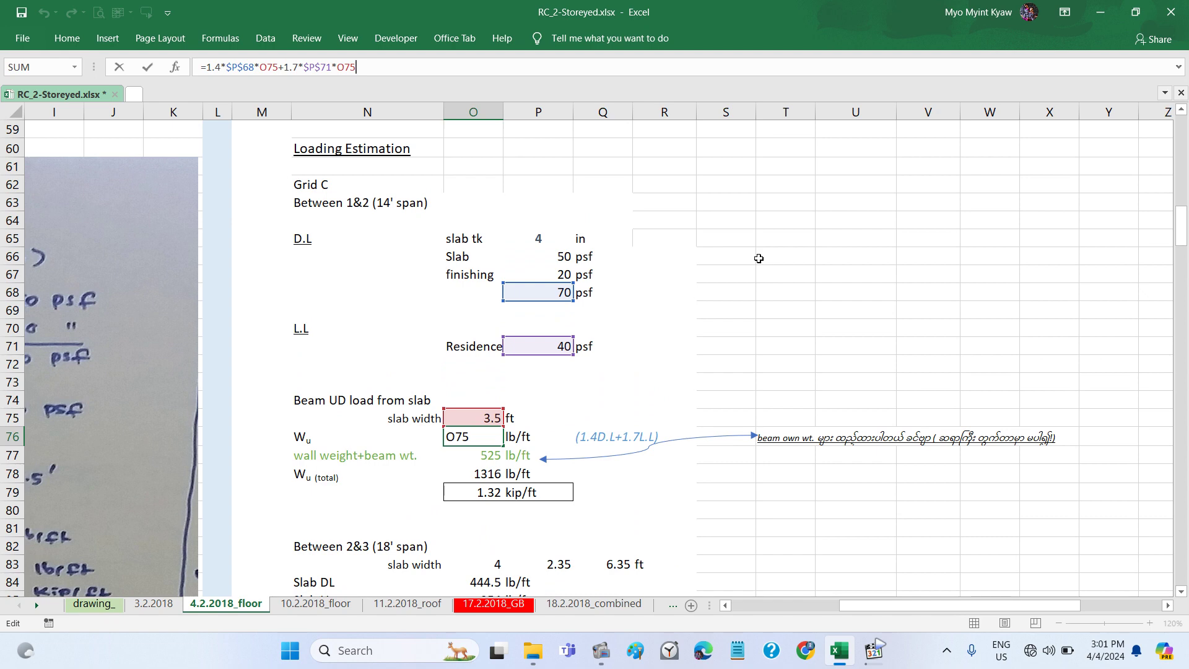
{"action": "key", "text": "ctrl+Return"}
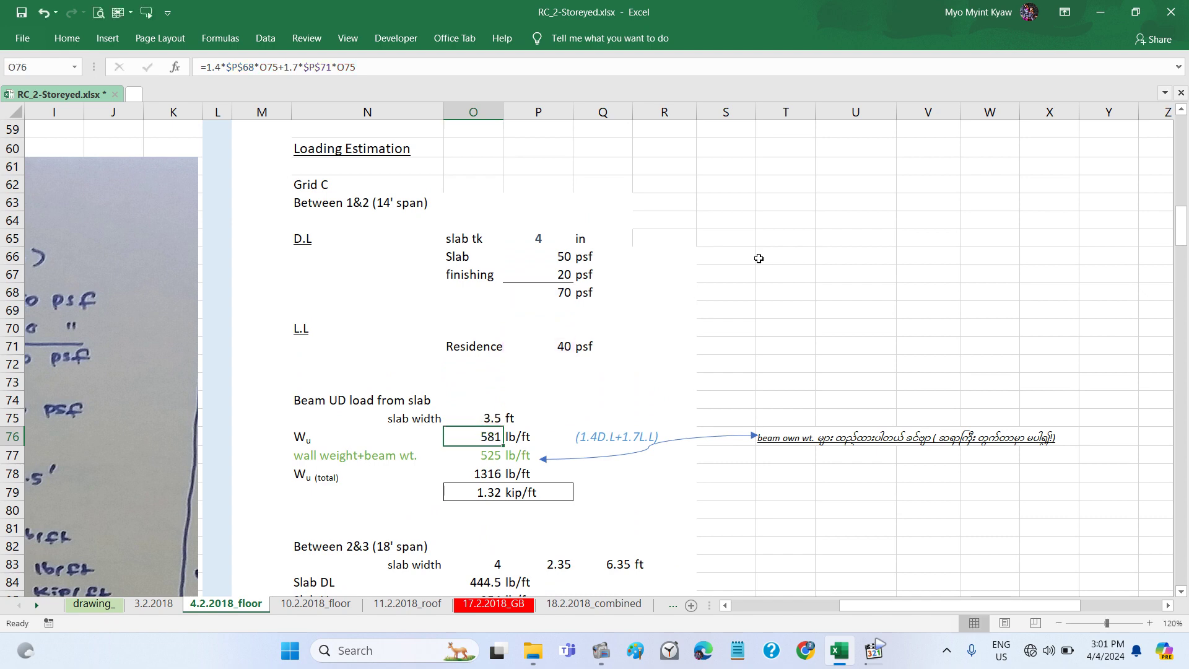
{"action": "scroll", "coordinate": [809, 326], "scroll_direction": "down", "scroll_amount": 2}
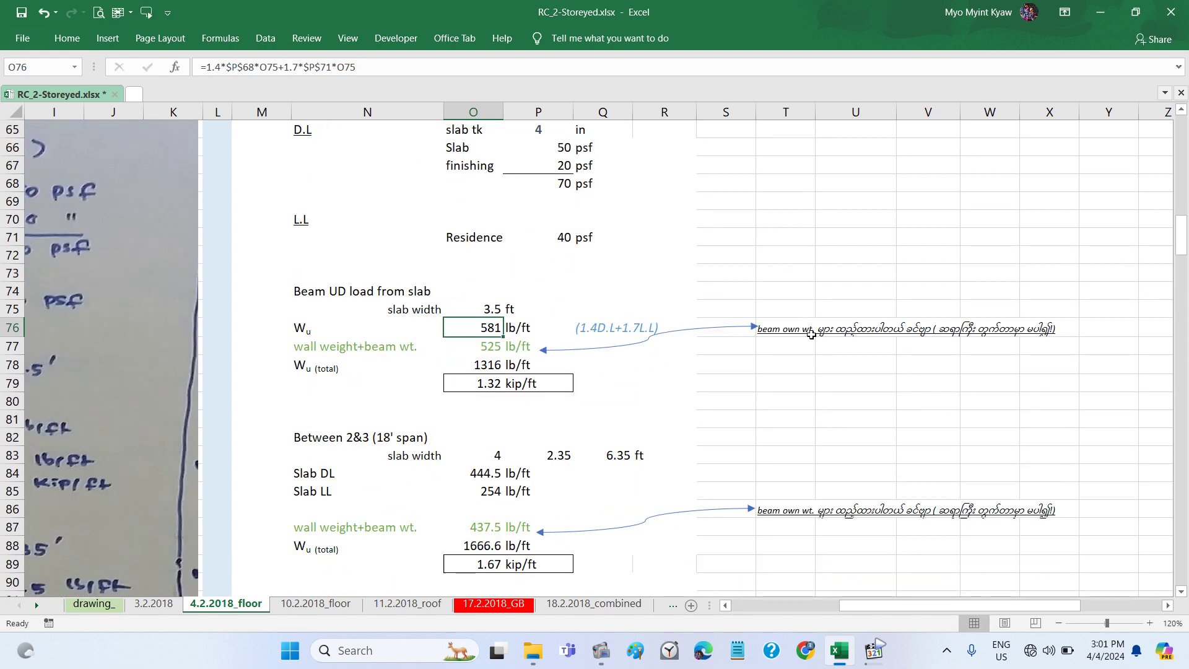
{"action": "left_click", "coordinate": [821, 401]}
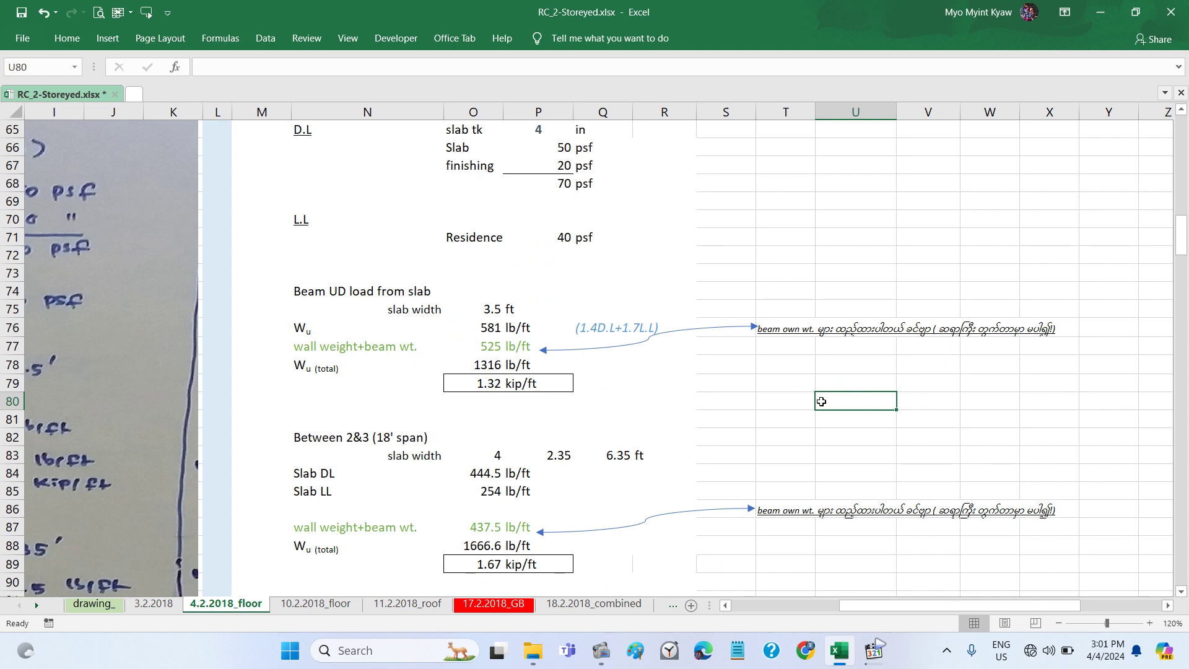
{"action": "left_click", "coordinate": [753, 443]}
{"action": "scroll", "coordinate": [753, 444], "scroll_direction": "down", "scroll_amount": 1}
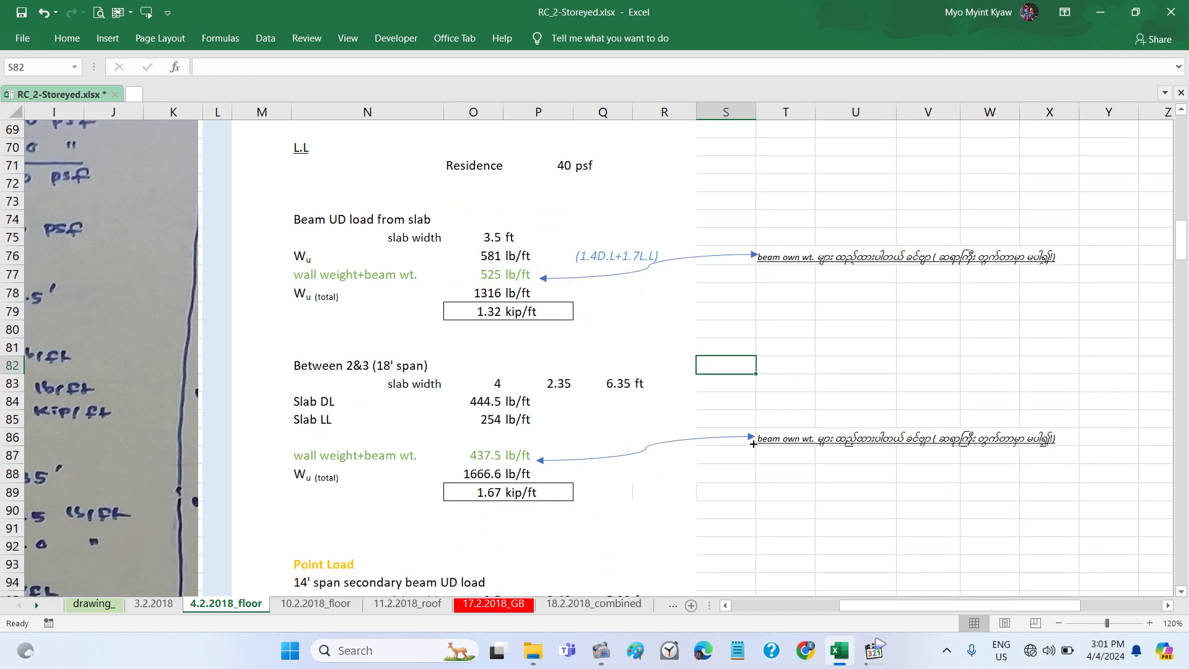
{"action": "scroll", "coordinate": [754, 444], "scroll_direction": "down", "scroll_amount": 2}
{"action": "scroll", "coordinate": [753, 444], "scroll_direction": "down", "scroll_amount": 1}
{"action": "scroll", "coordinate": [753, 444], "scroll_direction": "down", "scroll_amount": 3}
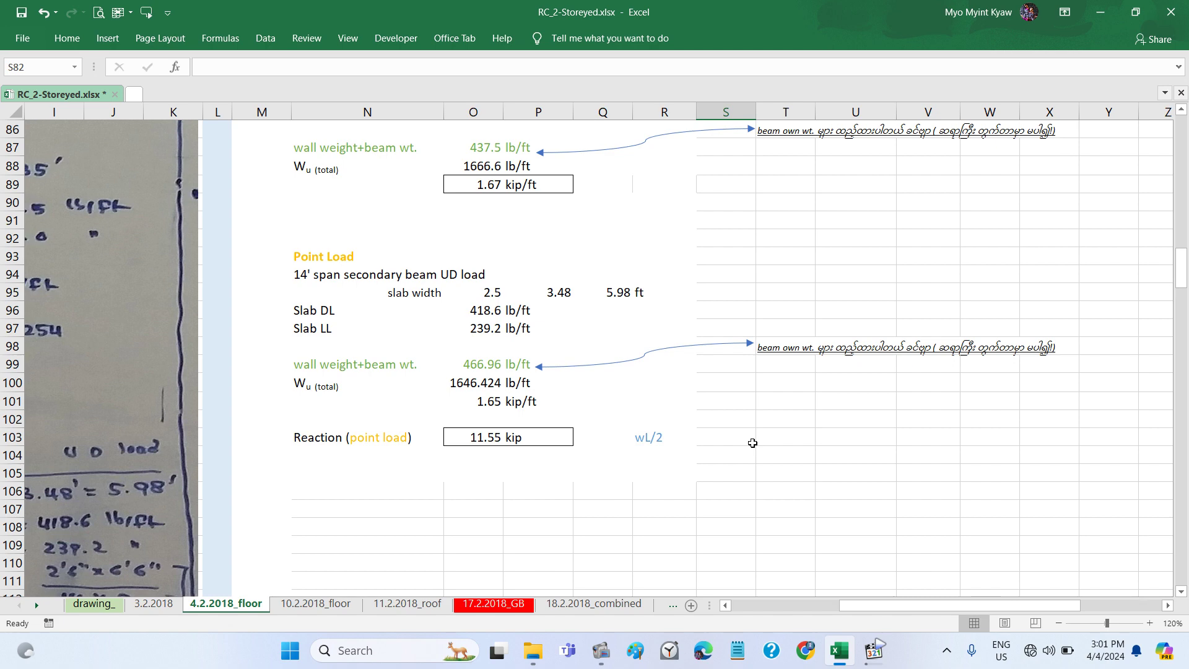
{"action": "scroll", "coordinate": [752, 444], "scroll_direction": "up", "scroll_amount": 1}
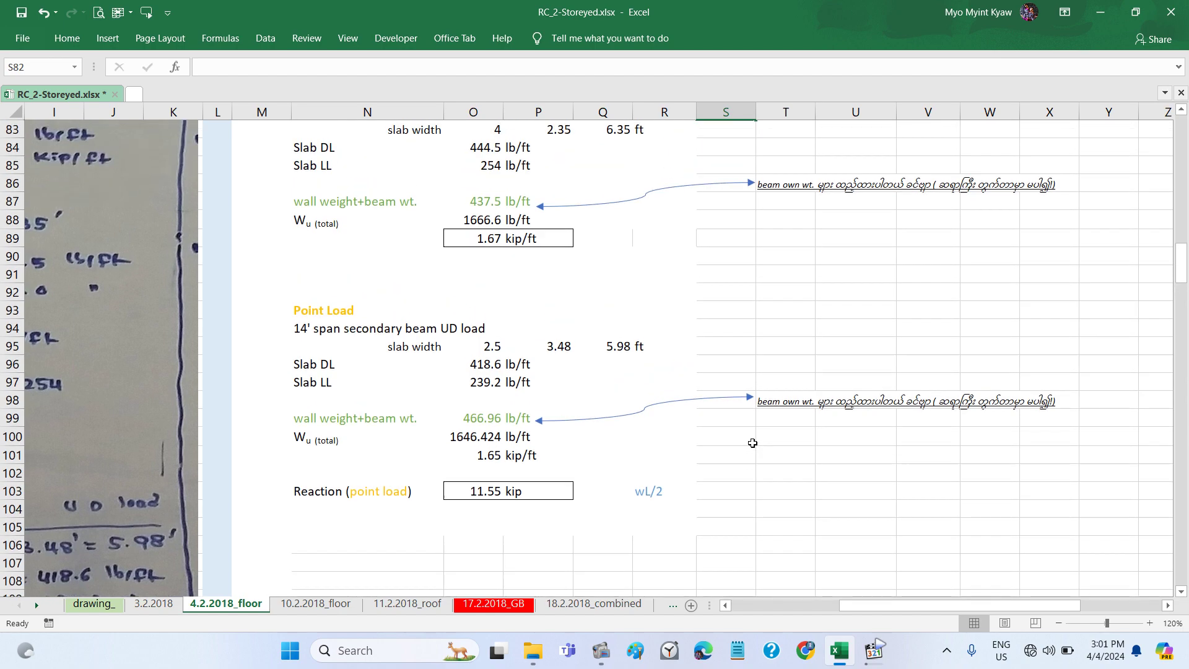
{"action": "scroll", "coordinate": [752, 443], "scroll_direction": "up", "scroll_amount": 1}
{"action": "scroll", "coordinate": [752, 443], "scroll_direction": "up", "scroll_amount": 1}
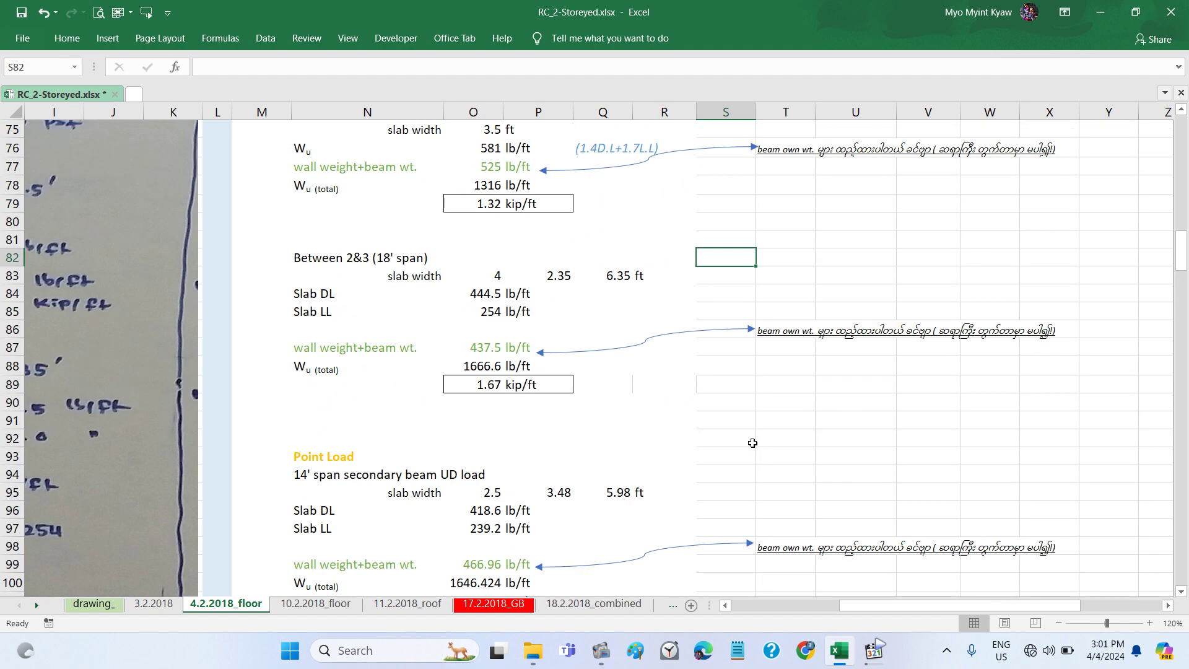
{"action": "scroll", "coordinate": [752, 442], "scroll_direction": "up", "scroll_amount": 1}
{"action": "scroll", "coordinate": [752, 443], "scroll_direction": "up", "scroll_amount": 2}
{"action": "scroll", "coordinate": [753, 442], "scroll_direction": "down", "scroll_amount": 10}
{"action": "scroll", "coordinate": [753, 443], "scroll_direction": "down", "scroll_amount": 6}
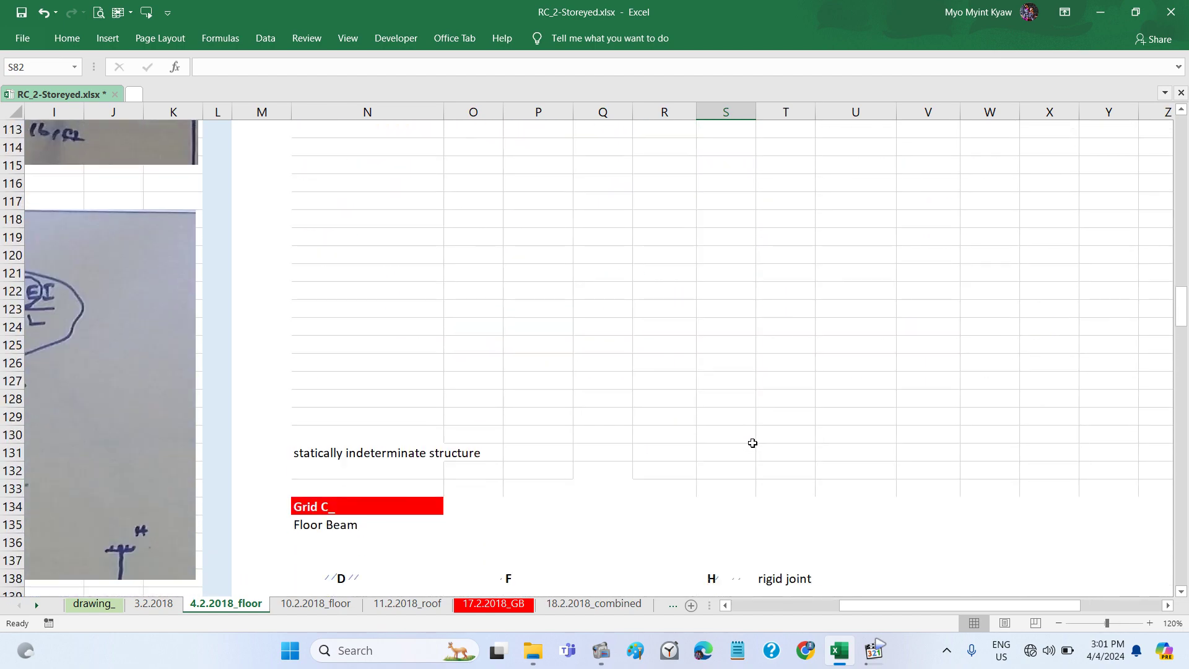
{"action": "scroll", "coordinate": [753, 443], "scroll_direction": "down", "scroll_amount": 6}
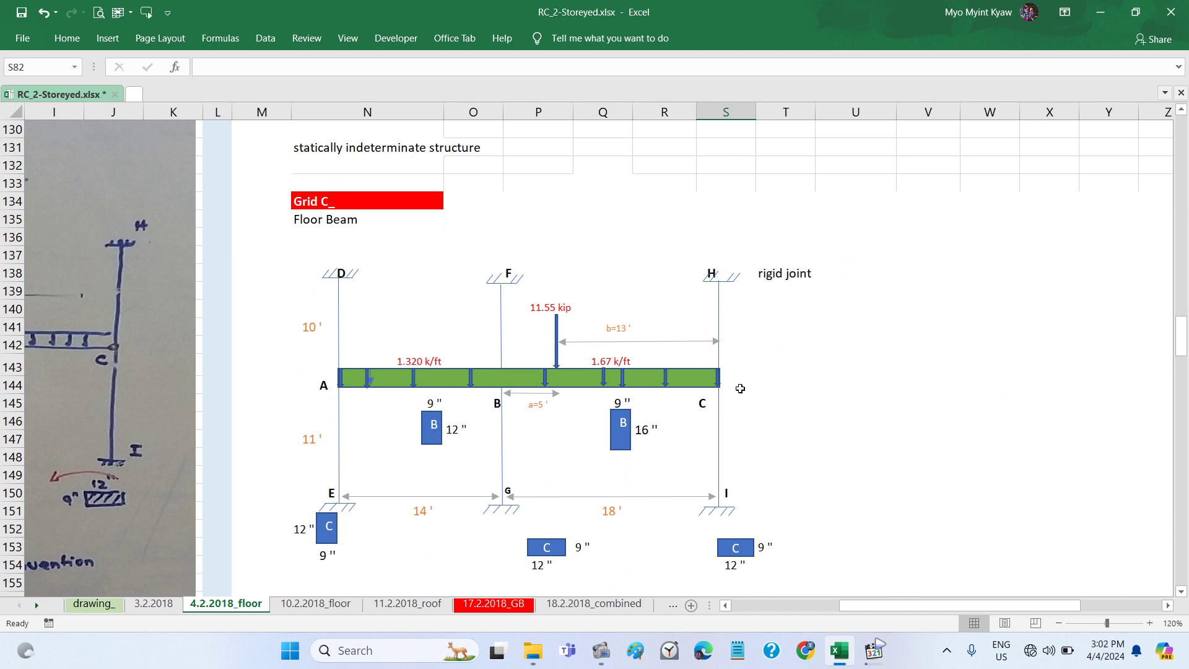
{"action": "scroll", "coordinate": [760, 390], "scroll_direction": "down", "scroll_amount": 1}
{"action": "scroll", "coordinate": [760, 390], "scroll_direction": "down", "scroll_amount": 4}
{"action": "scroll", "coordinate": [760, 390], "scroll_direction": "down", "scroll_amount": 1}
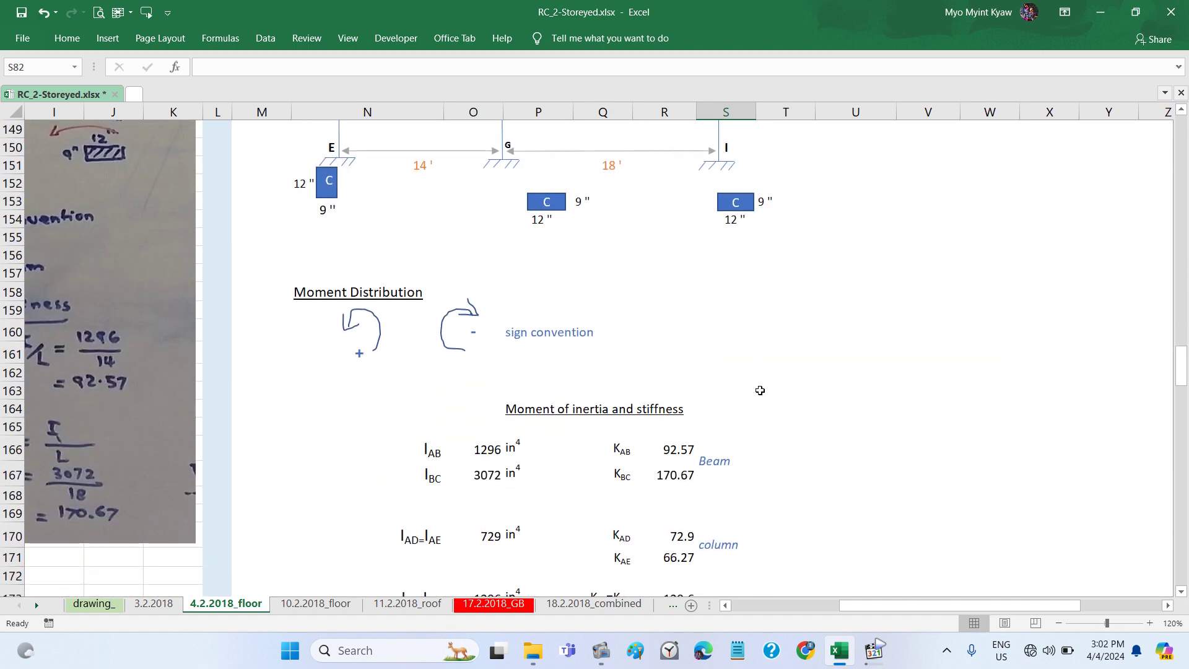
{"action": "scroll", "coordinate": [760, 391], "scroll_direction": "up", "scroll_amount": 4}
{"action": "scroll", "coordinate": [760, 390], "scroll_direction": "up", "scroll_amount": 7}
{"action": "scroll", "coordinate": [760, 390], "scroll_direction": "up", "scroll_amount": 1}
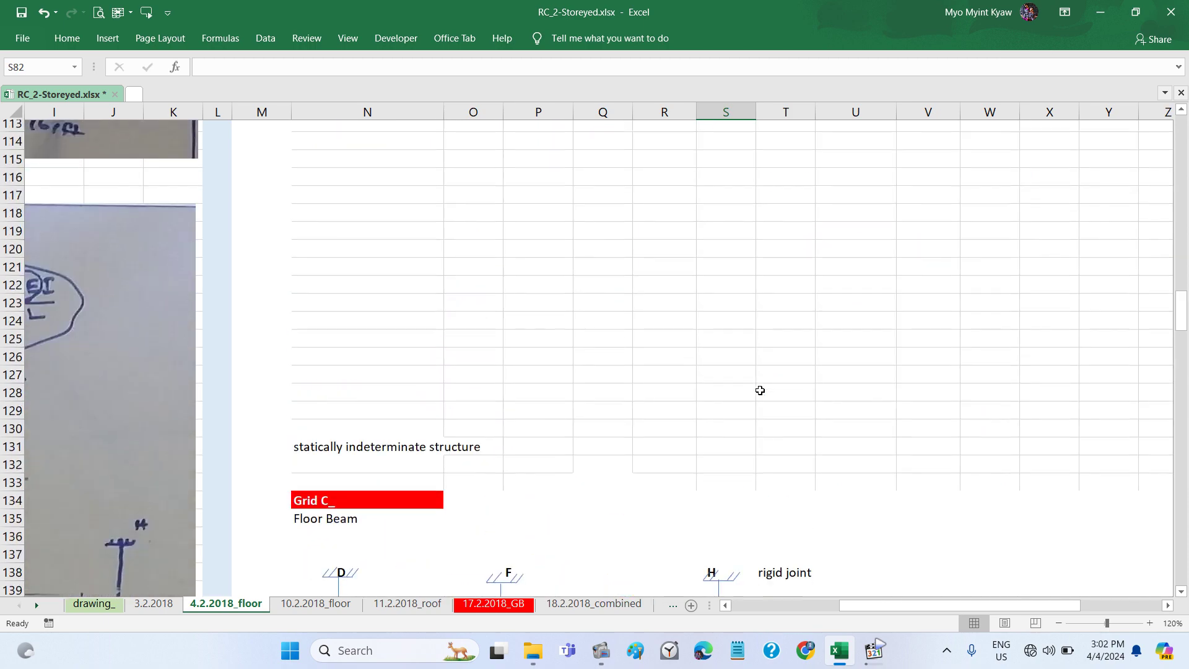
{"action": "scroll", "coordinate": [760, 390], "scroll_direction": "down", "scroll_amount": 11}
{"action": "scroll", "coordinate": [760, 390], "scroll_direction": "down", "scroll_amount": 8}
{"action": "scroll", "coordinate": [760, 391], "scroll_direction": "down", "scroll_amount": 6}
{"action": "scroll", "coordinate": [723, 455], "scroll_direction": "down", "scroll_amount": 1}
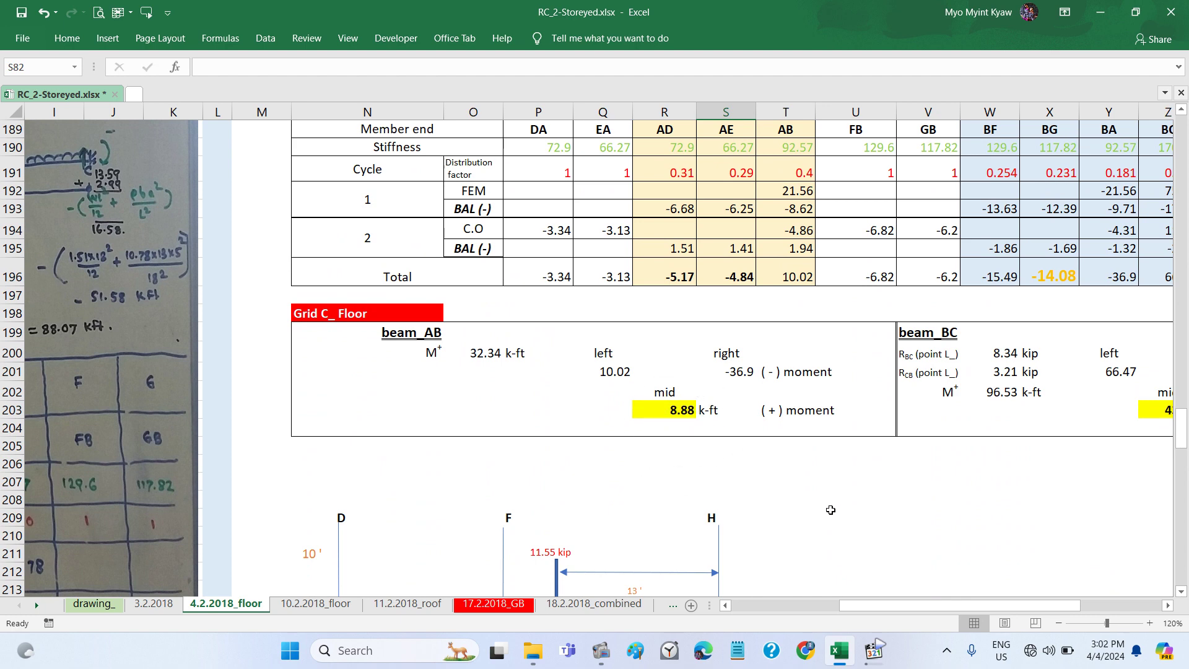
{"action": "scroll", "coordinate": [831, 508], "scroll_direction": "right", "scroll_amount": 3}
{"action": "scroll", "coordinate": [799, 489], "scroll_direction": "right", "scroll_amount": 3}
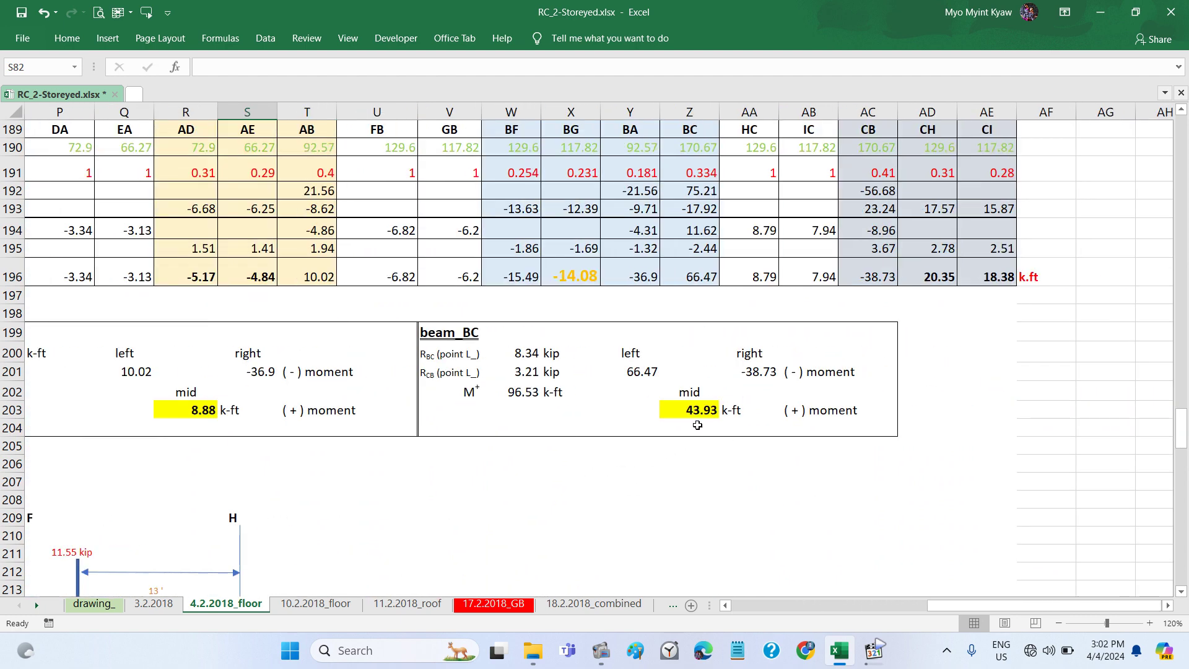
{"action": "key", "text": "ctrl"}
{"action": "scroll", "coordinate": [701, 426], "scroll_direction": "left", "scroll_amount": 3}
{"action": "scroll", "coordinate": [701, 426], "scroll_direction": "down", "scroll_amount": 2}
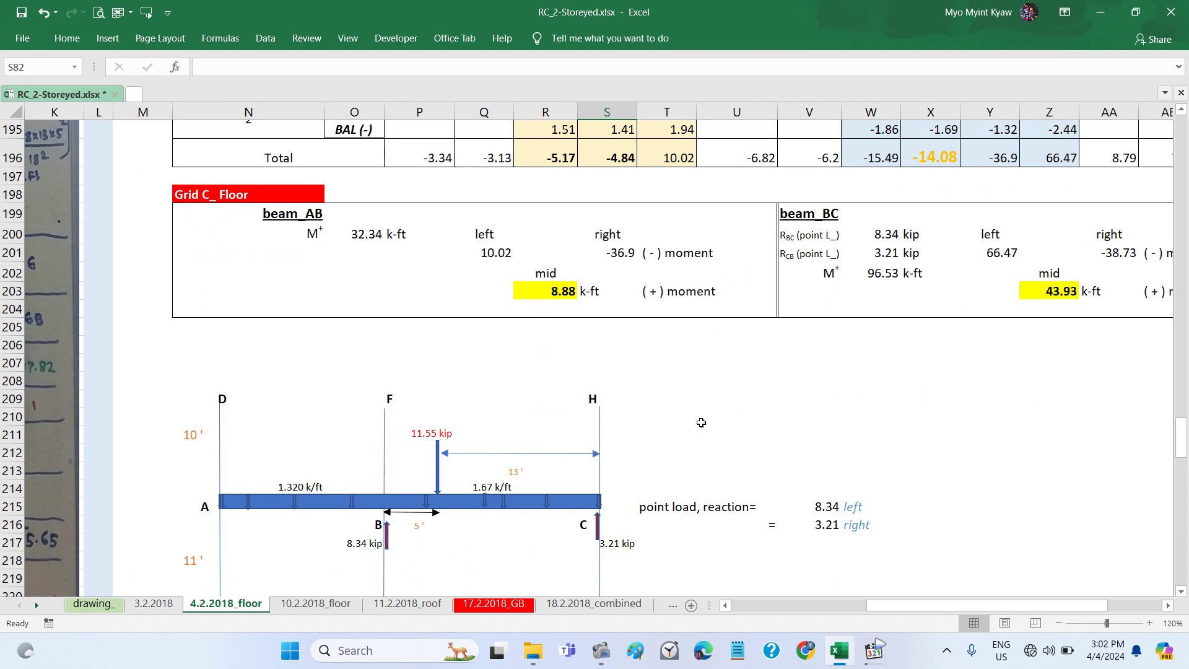
{"action": "scroll", "coordinate": [701, 422], "scroll_direction": "up", "scroll_amount": 3}
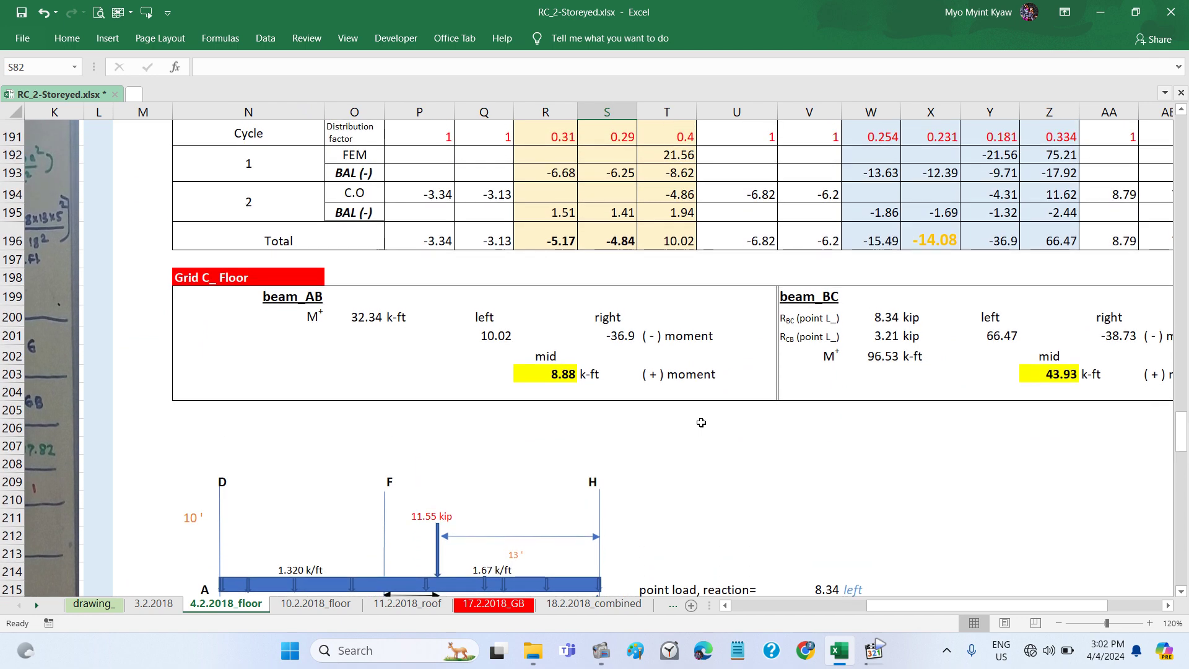
{"action": "scroll", "coordinate": [701, 424], "scroll_direction": "up", "scroll_amount": 2}
{"action": "scroll", "coordinate": [701, 424], "scroll_direction": "down", "scroll_amount": 8}
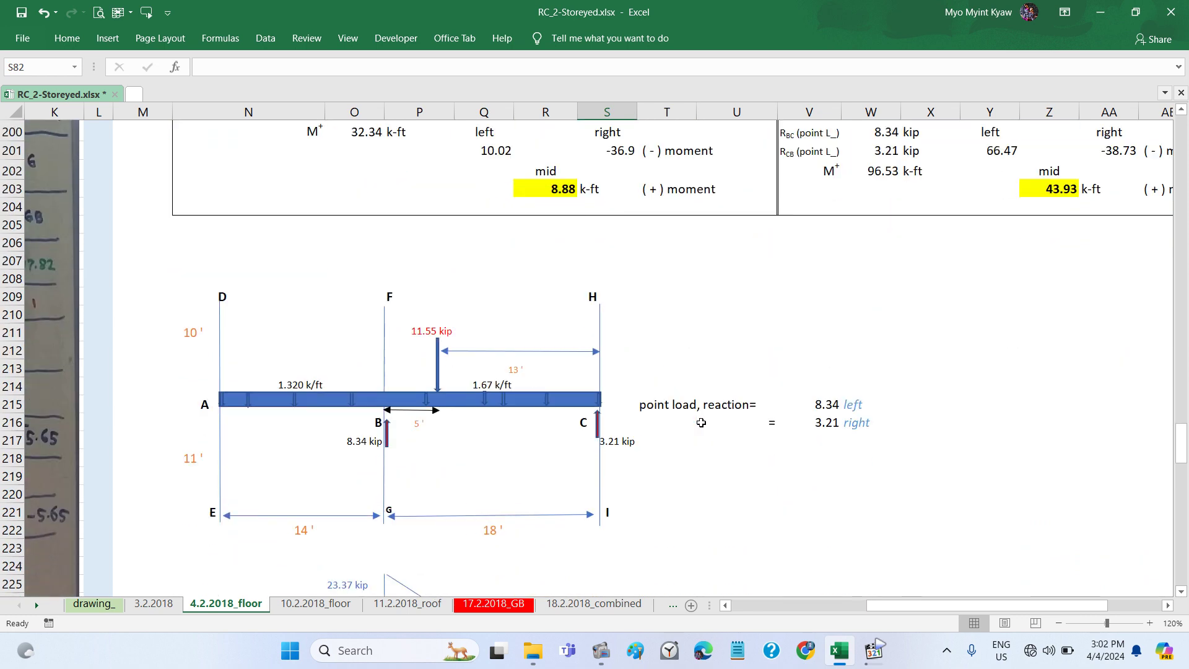
{"action": "scroll", "coordinate": [701, 424], "scroll_direction": "down", "scroll_amount": 5}
{"action": "scroll", "coordinate": [701, 423], "scroll_direction": "down", "scroll_amount": 2}
{"action": "scroll", "coordinate": [701, 423], "scroll_direction": "down", "scroll_amount": 1}
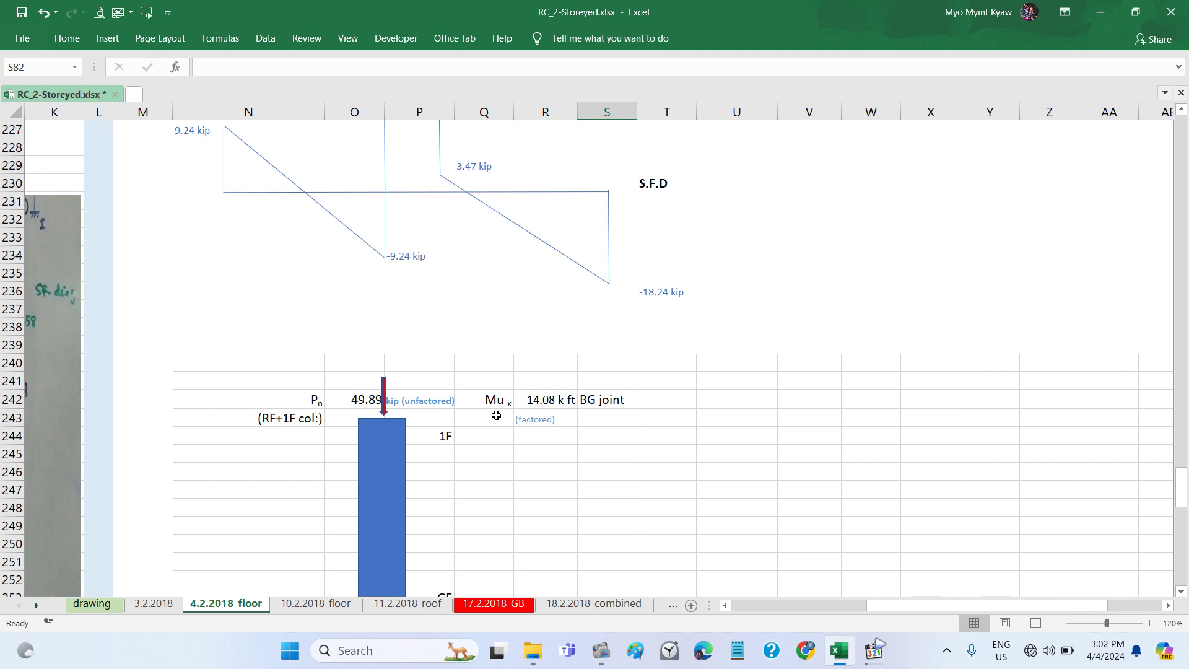
{"action": "scroll", "coordinate": [496, 416], "scroll_direction": "up", "scroll_amount": 2}
{"action": "scroll", "coordinate": [494, 412], "scroll_direction": "up", "scroll_amount": 2}
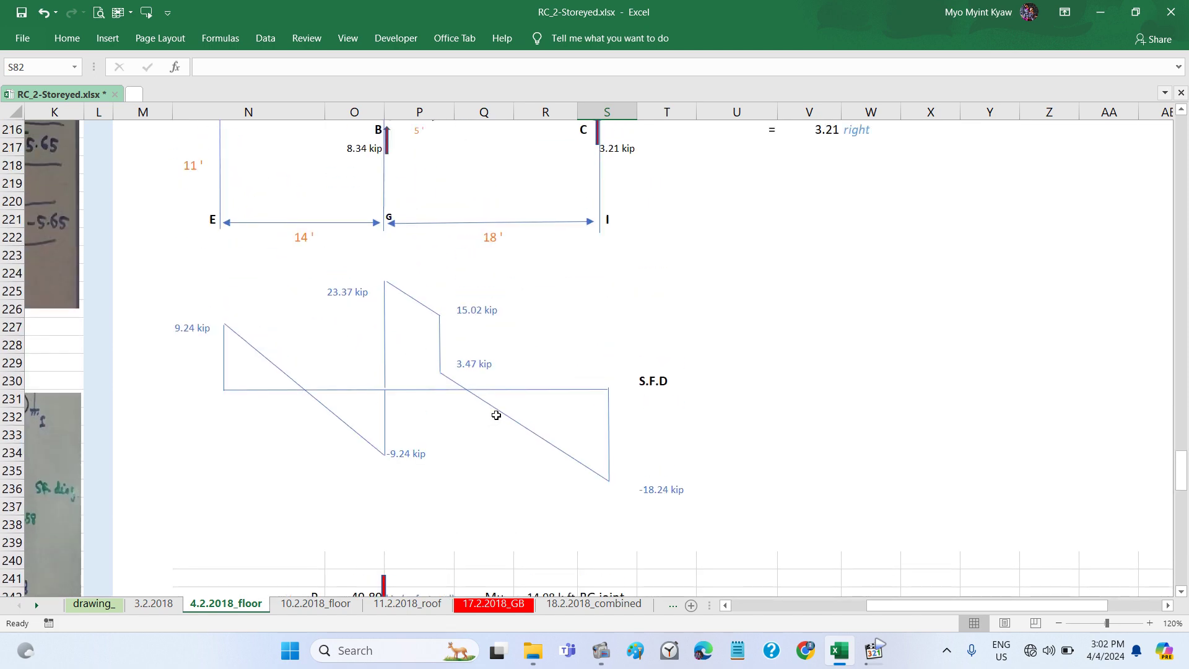
{"action": "scroll", "coordinate": [494, 412], "scroll_direction": "left", "scroll_amount": 5}
{"action": "scroll", "coordinate": [496, 417], "scroll_direction": "up", "scroll_amount": 2}
{"action": "scroll", "coordinate": [497, 418], "scroll_direction": "up", "scroll_amount": 7}
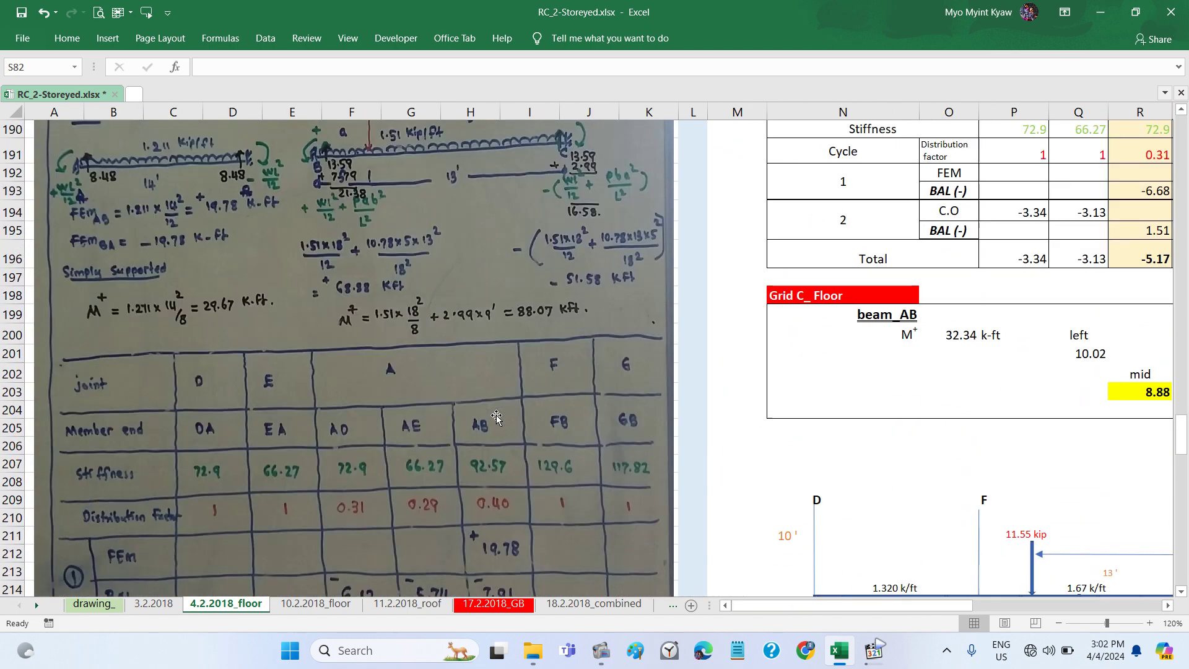
{"action": "scroll", "coordinate": [497, 418], "scroll_direction": "up", "scroll_amount": 3}
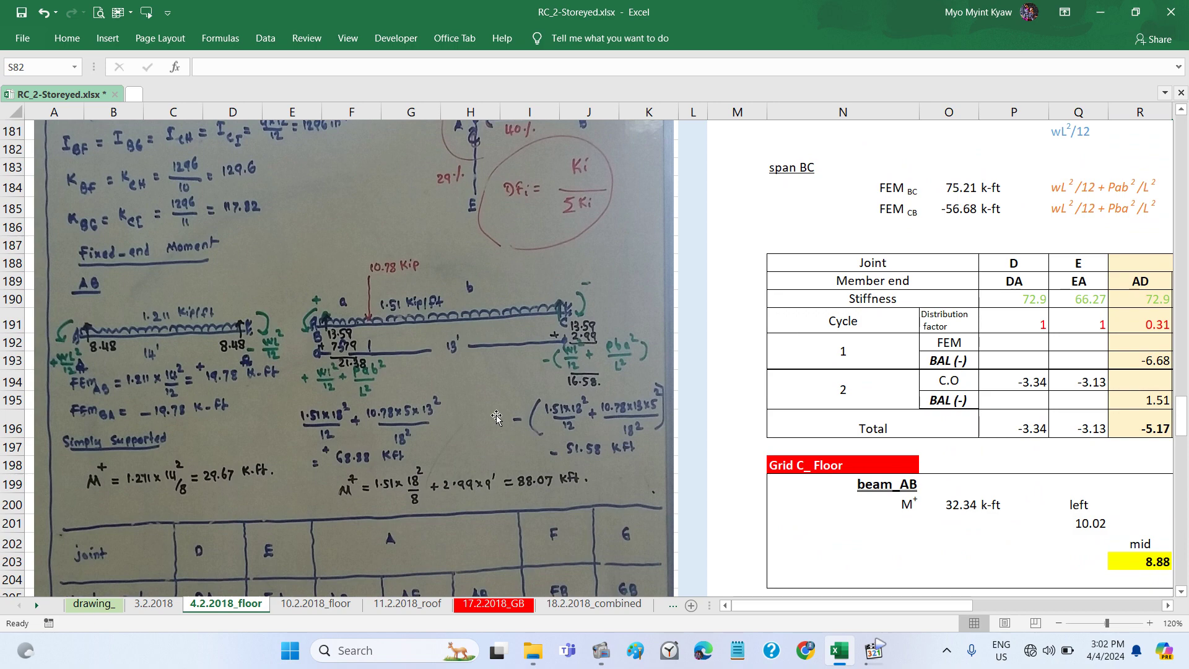
{"action": "scroll", "coordinate": [497, 417], "scroll_direction": "up", "scroll_amount": 1}
{"action": "scroll", "coordinate": [496, 415], "scroll_direction": "up", "scroll_amount": 4}
{"action": "scroll", "coordinate": [496, 415], "scroll_direction": "up", "scroll_amount": 1}
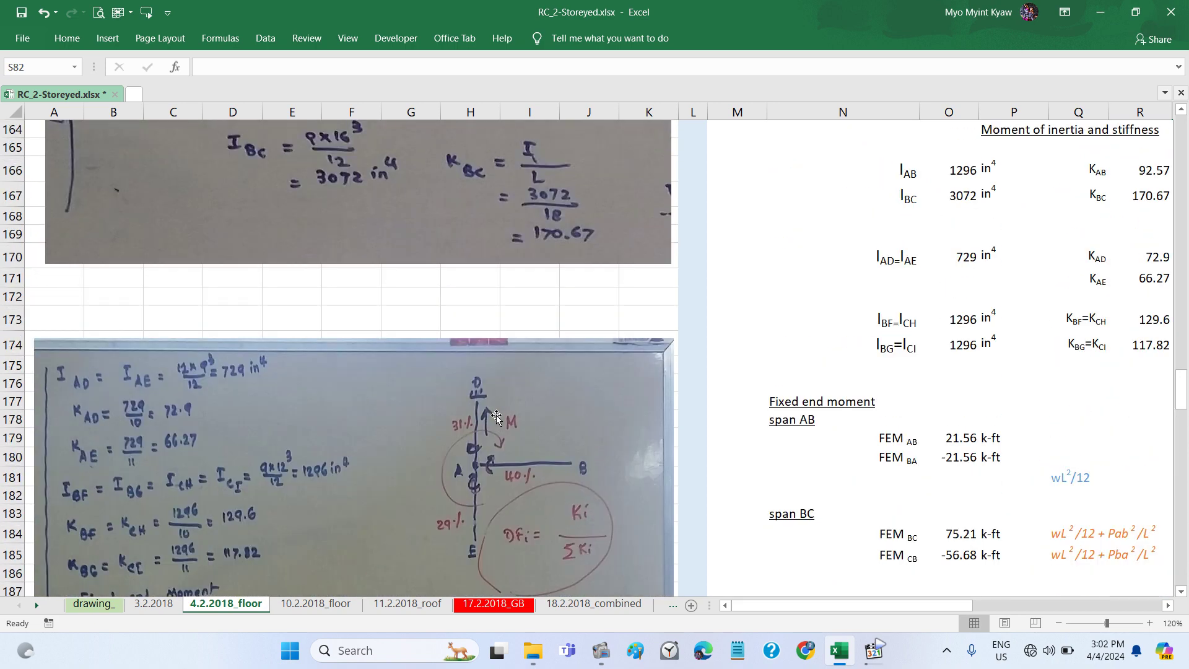
{"action": "scroll", "coordinate": [494, 412], "scroll_direction": "down", "scroll_amount": 3}
{"action": "scroll", "coordinate": [493, 412], "scroll_direction": "down", "scroll_amount": 1}
{"action": "scroll", "coordinate": [493, 412], "scroll_direction": "down", "scroll_amount": 3}
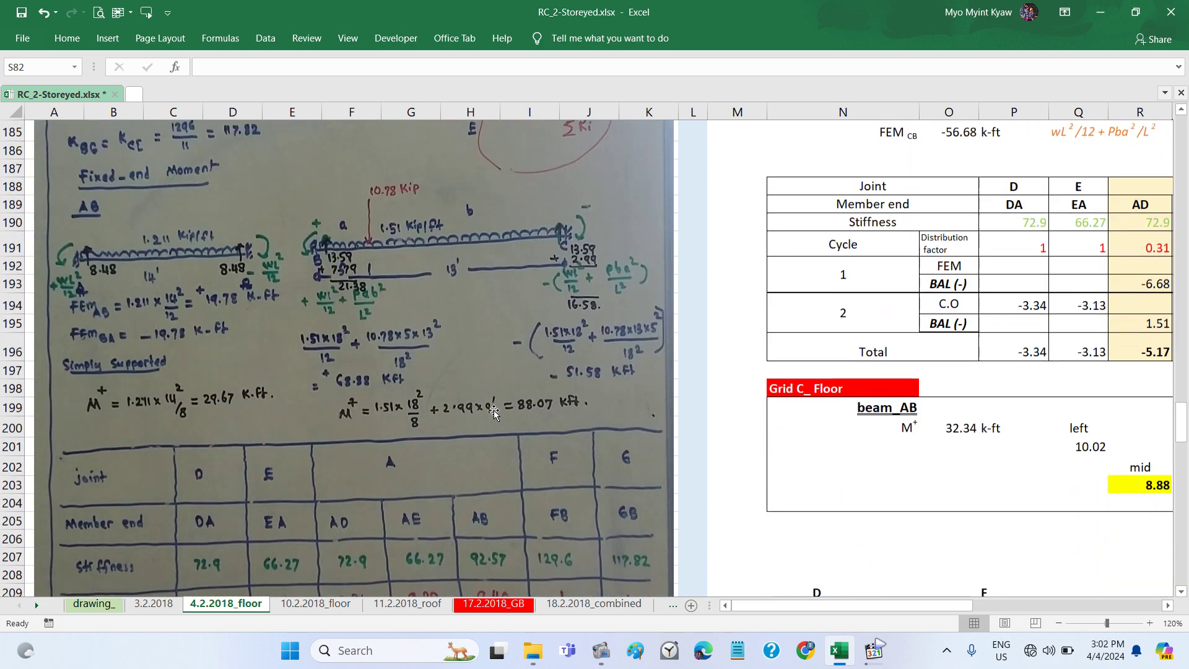
{"action": "scroll", "coordinate": [493, 412], "scroll_direction": "down", "scroll_amount": 3}
{"action": "scroll", "coordinate": [493, 410], "scroll_direction": "down", "scroll_amount": 1}
{"action": "scroll", "coordinate": [493, 410], "scroll_direction": "down", "scroll_amount": 6}
{"action": "scroll", "coordinate": [493, 410], "scroll_direction": "down", "scroll_amount": 6}
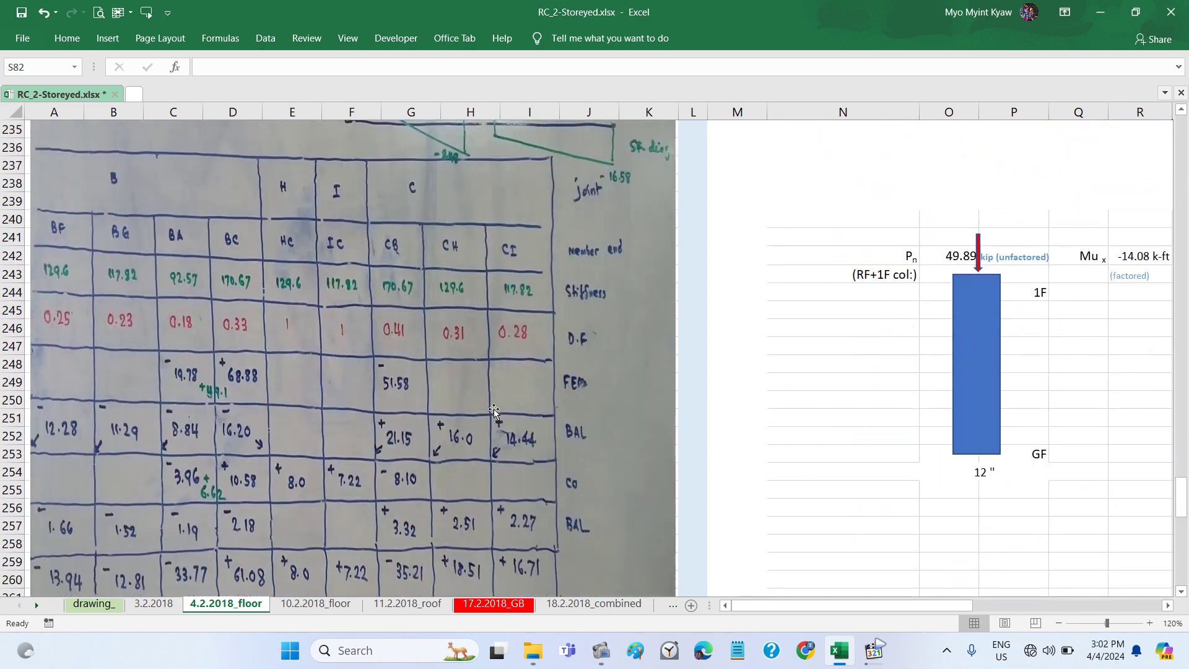
{"action": "scroll", "coordinate": [494, 410], "scroll_direction": "down", "scroll_amount": 3}
{"action": "scroll", "coordinate": [494, 410], "scroll_direction": "down", "scroll_amount": 5}
{"action": "scroll", "coordinate": [493, 409], "scroll_direction": "down", "scroll_amount": 2}
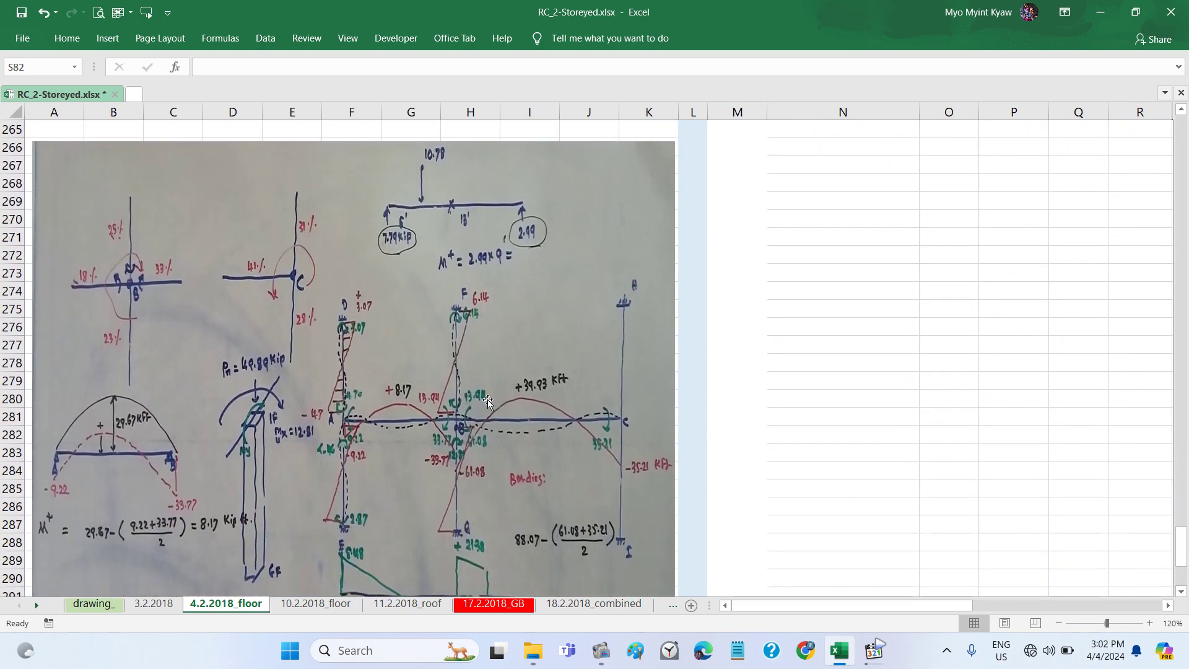
{"action": "scroll", "coordinate": [489, 404], "scroll_direction": "down", "scroll_amount": 3}
{"action": "scroll", "coordinate": [488, 402], "scroll_direction": "down", "scroll_amount": 1}
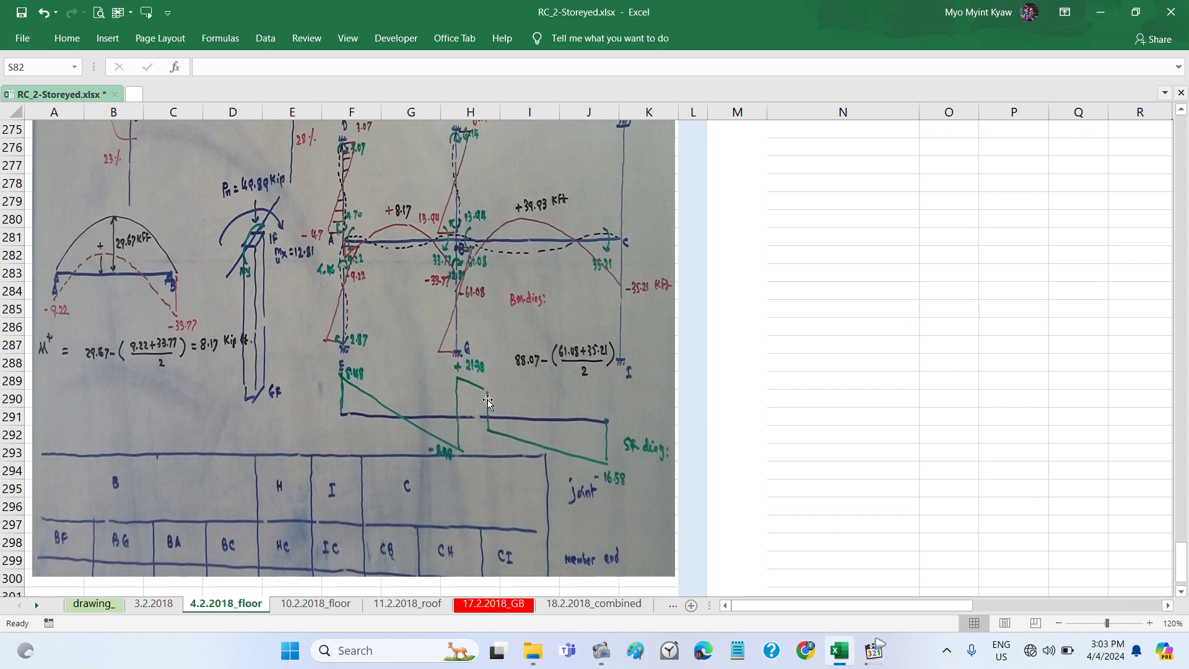
{"action": "scroll", "coordinate": [489, 401], "scroll_direction": "down", "scroll_amount": 1}
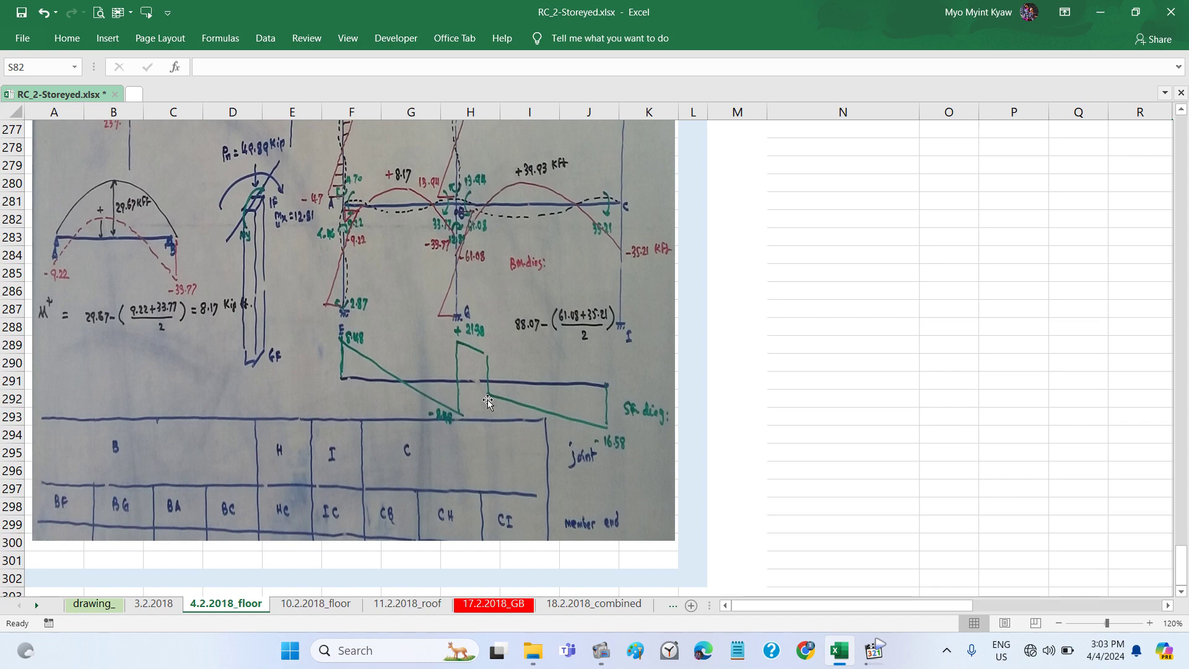
{"action": "scroll", "coordinate": [485, 390], "scroll_direction": "down", "scroll_amount": 6}
{"action": "scroll", "coordinate": [485, 391], "scroll_direction": "down", "scroll_amount": 2}
{"action": "scroll", "coordinate": [486, 390], "scroll_direction": "up", "scroll_amount": 10}
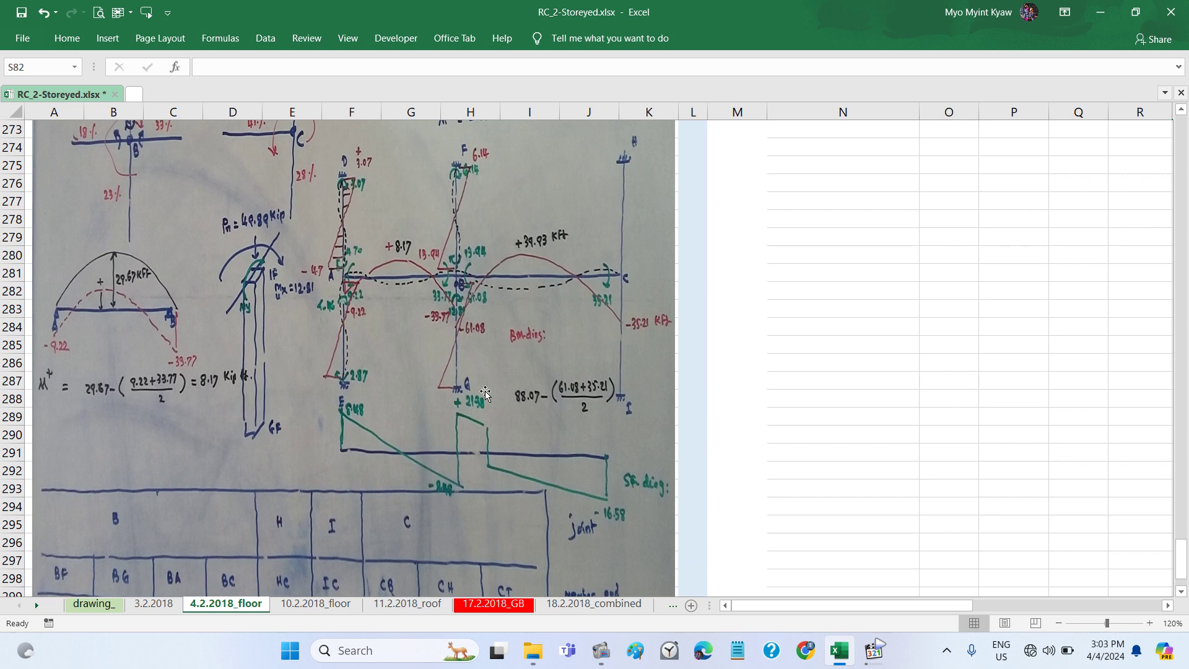
{"action": "scroll", "coordinate": [485, 393], "scroll_direction": "up", "scroll_amount": 5}
{"action": "scroll", "coordinate": [486, 393], "scroll_direction": "up", "scroll_amount": 5}
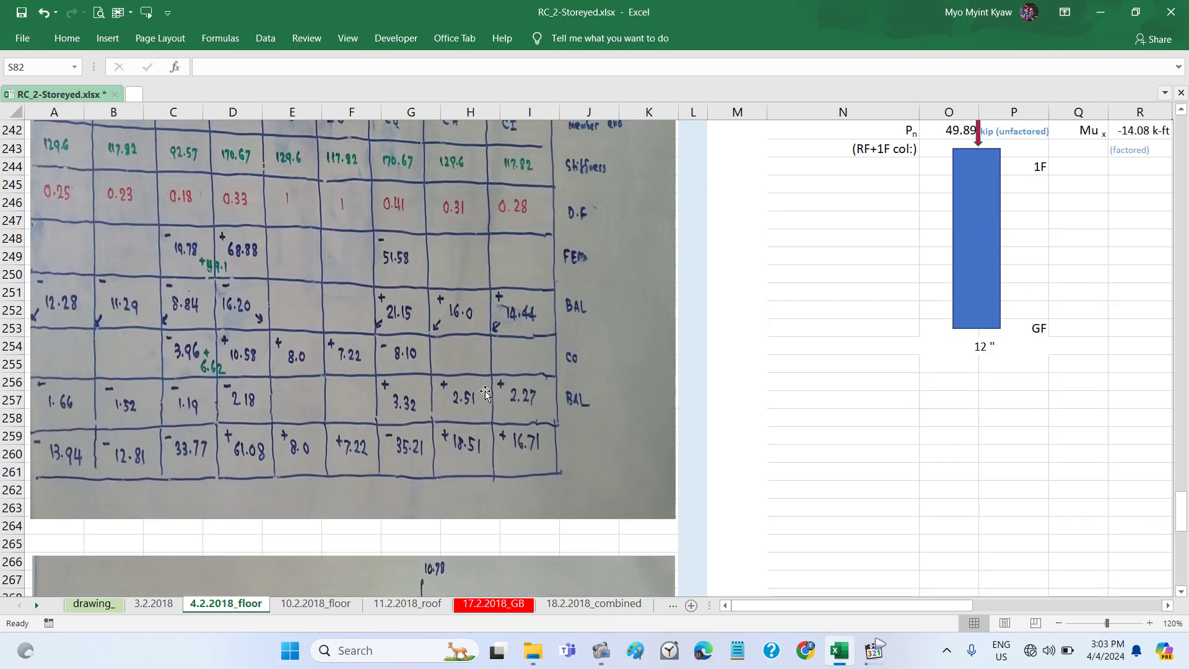
{"action": "scroll", "coordinate": [568, 397], "scroll_direction": "up", "scroll_amount": 2}
{"action": "scroll", "coordinate": [887, 427], "scroll_direction": "right", "scroll_amount": 5}
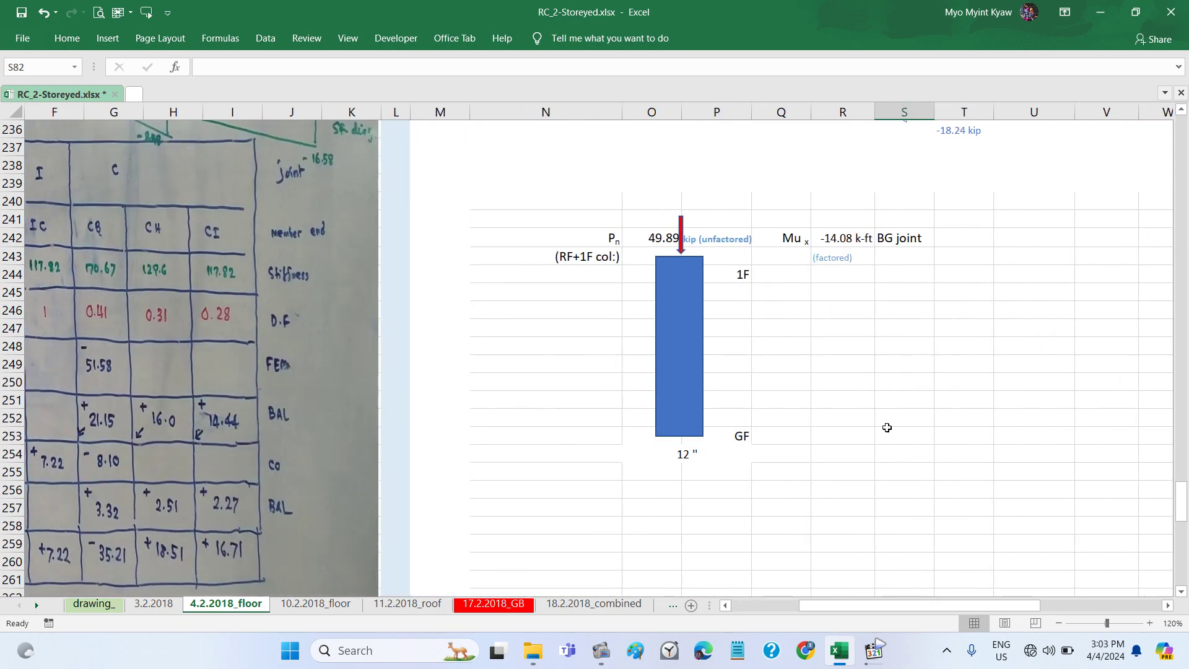
{"action": "scroll", "coordinate": [887, 428], "scroll_direction": "up", "scroll_amount": 2}
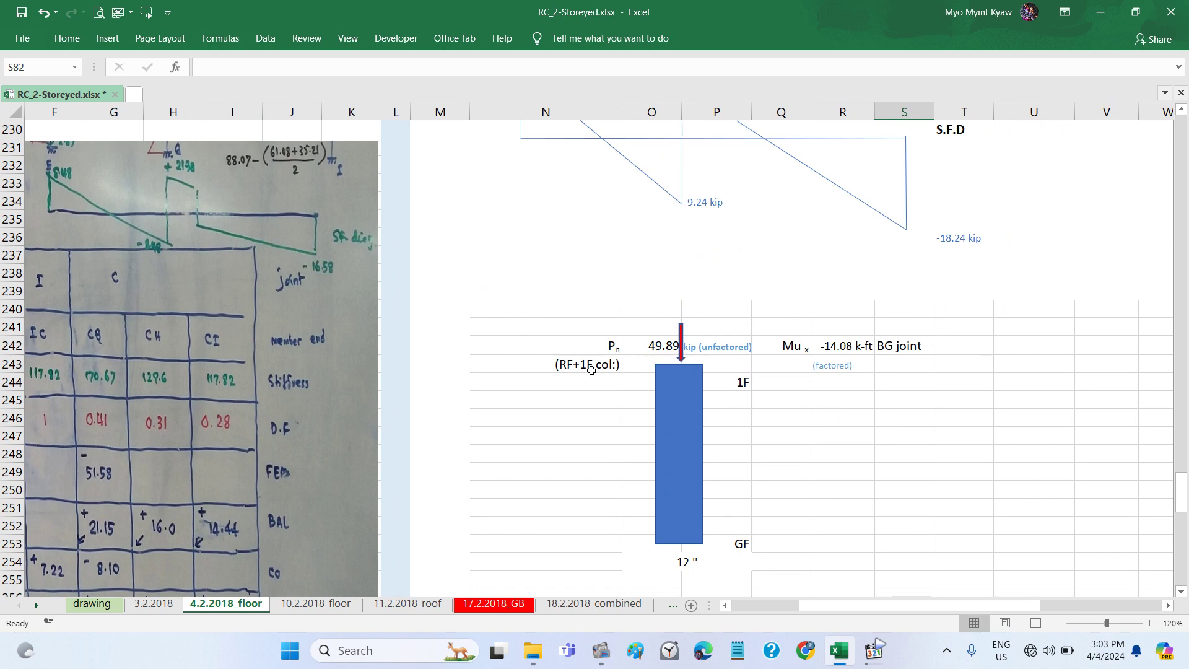
{"action": "scroll", "coordinate": [388, 441], "scroll_direction": "left", "scroll_amount": 2}
{"action": "scroll", "coordinate": [388, 440], "scroll_direction": "left", "scroll_amount": 3}
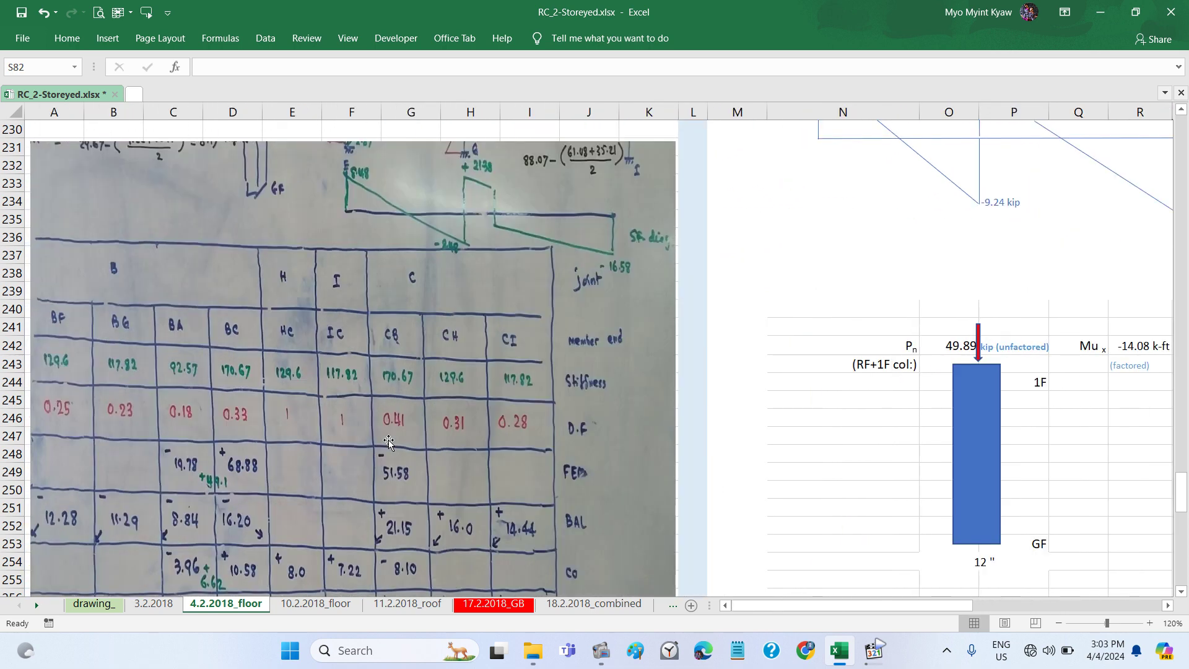
{"action": "scroll", "coordinate": [389, 441], "scroll_direction": "down", "scroll_amount": 2}
{"action": "scroll", "coordinate": [388, 440], "scroll_direction": "down", "scroll_amount": 6}
{"action": "scroll", "coordinate": [388, 440], "scroll_direction": "down", "scroll_amount": 3}
{"action": "scroll", "coordinate": [389, 440], "scroll_direction": "down", "scroll_amount": 1}
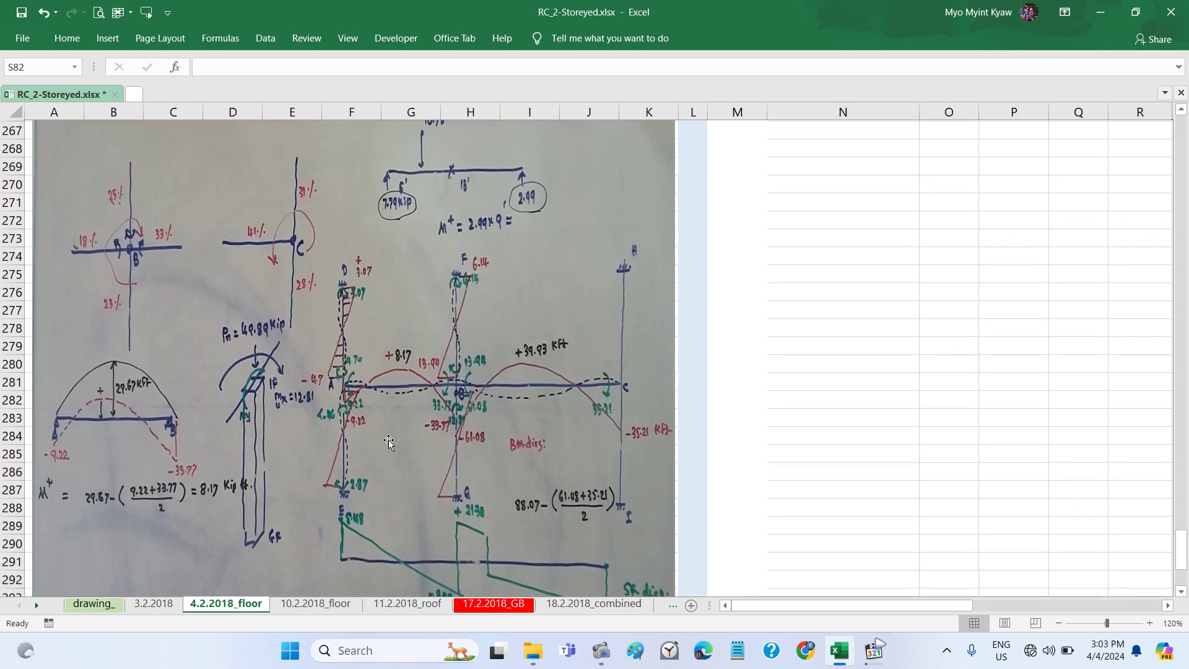
Step: Go to the top of the 10.2.2018_floor sheet, showing its links above the hand-drawn floor plan
{"action": "left_click", "coordinate": [317, 611]}
{"action": "scroll", "coordinate": [555, 272], "scroll_direction": "up", "scroll_amount": 1}
{"action": "scroll", "coordinate": [555, 272], "scroll_direction": "up", "scroll_amount": 1}
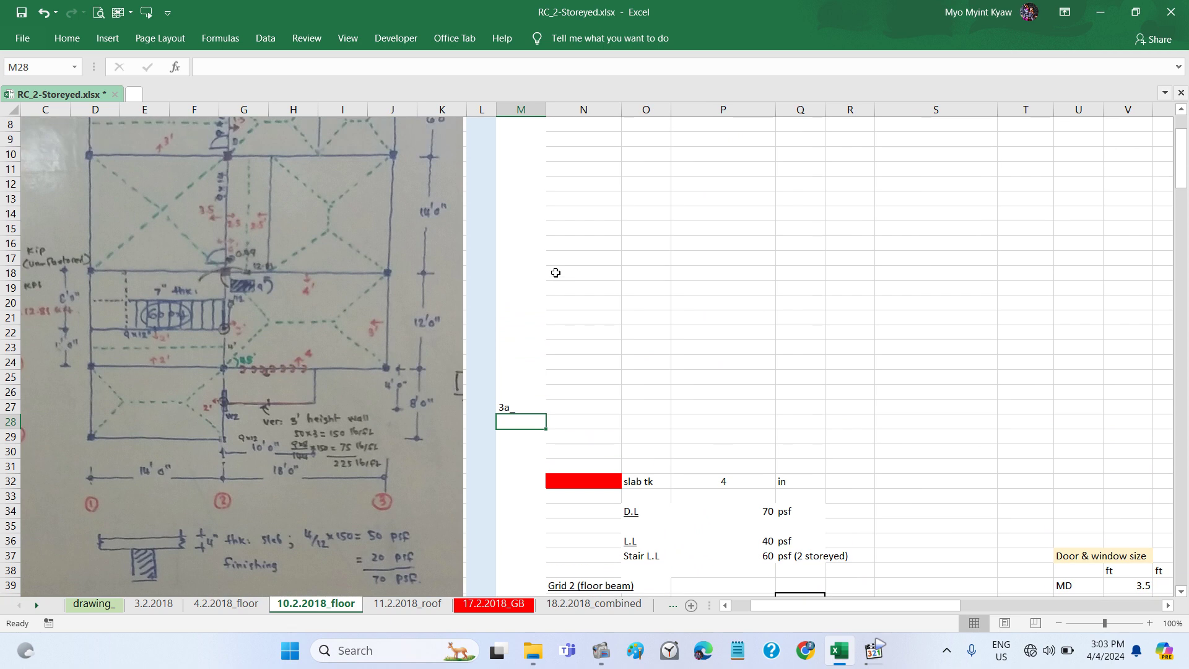
{"action": "scroll", "coordinate": [555, 272], "scroll_direction": "up", "scroll_amount": 3}
{"action": "scroll", "coordinate": [556, 272], "scroll_direction": "down", "scroll_amount": 2}
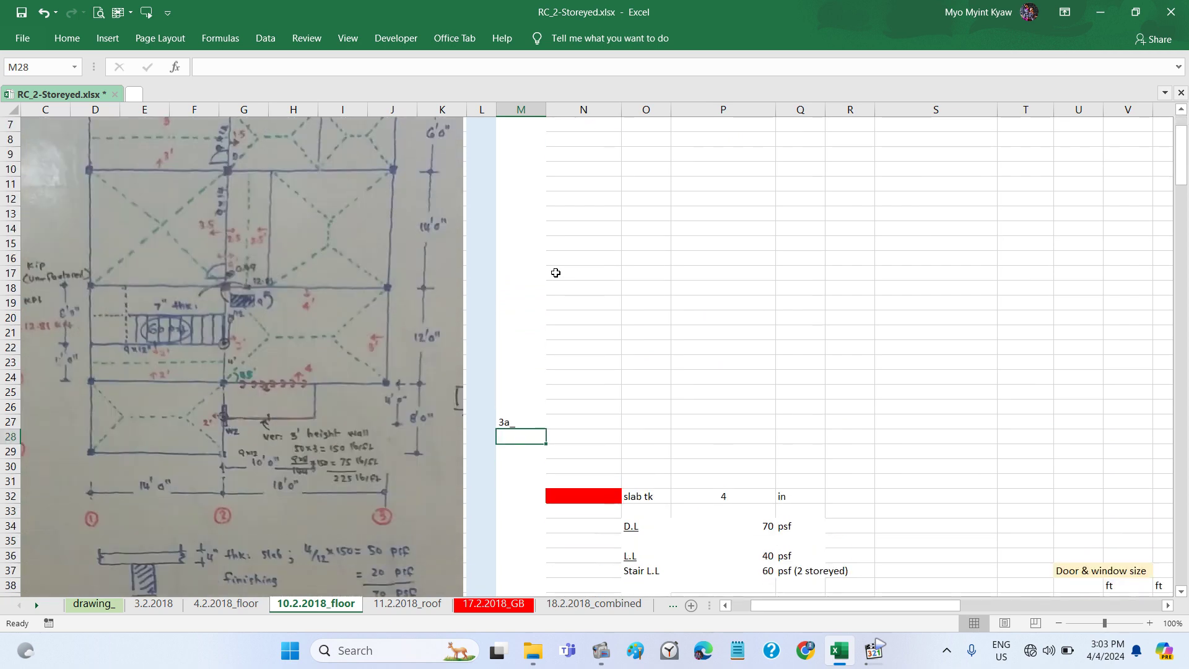
{"action": "scroll", "coordinate": [556, 273], "scroll_direction": "up", "scroll_amount": 2}
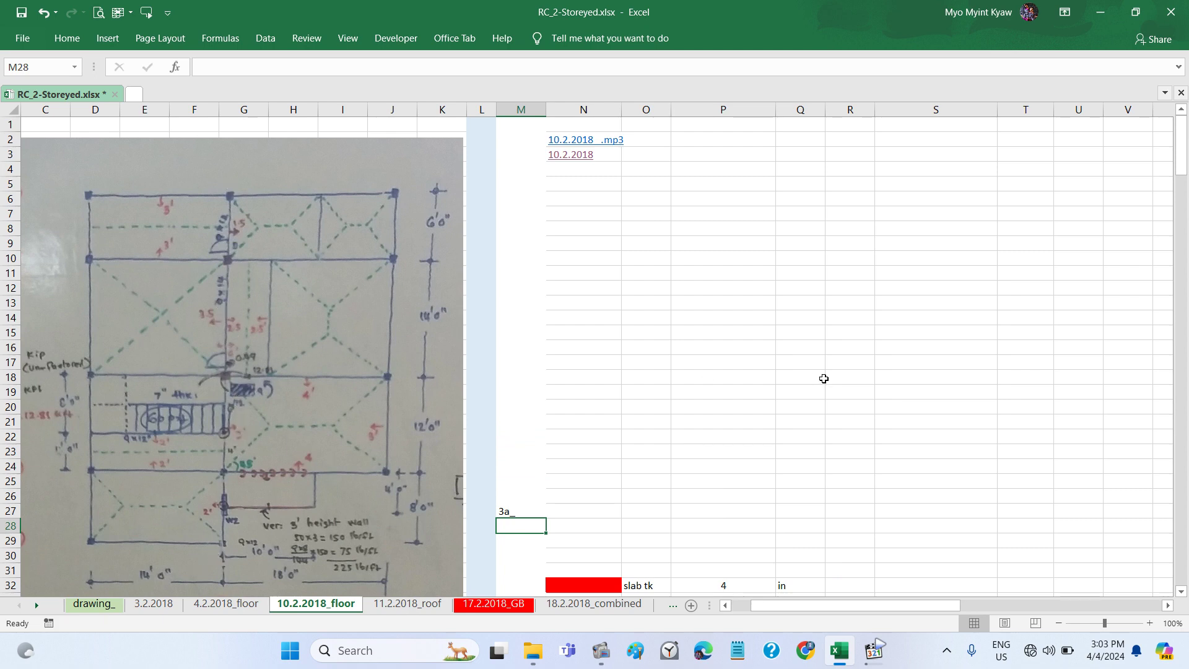
Step: Scroll down and right on the floor sheet to find the Grid 2 floor beam diagram
{"action": "scroll", "coordinate": [824, 378], "scroll_direction": "down", "scroll_amount": 2}
{"action": "scroll", "coordinate": [824, 378], "scroll_direction": "down", "scroll_amount": 2}
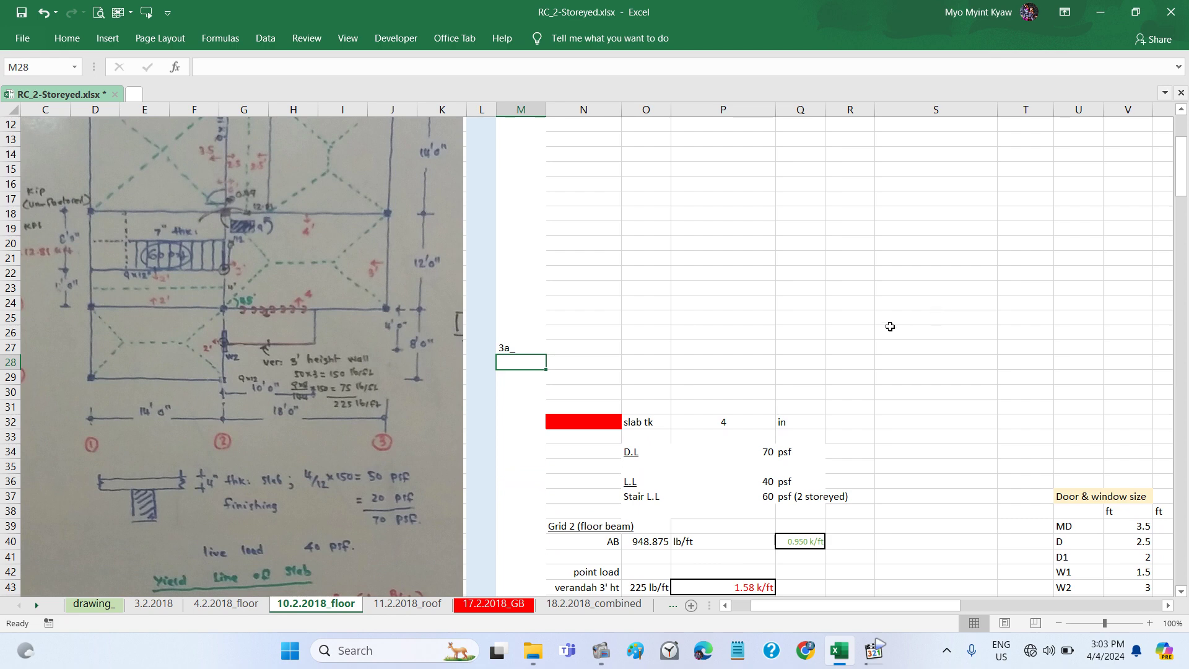
{"action": "scroll", "coordinate": [890, 326], "scroll_direction": "down", "scroll_amount": 2}
{"action": "scroll", "coordinate": [890, 326], "scroll_direction": "down", "scroll_amount": 1}
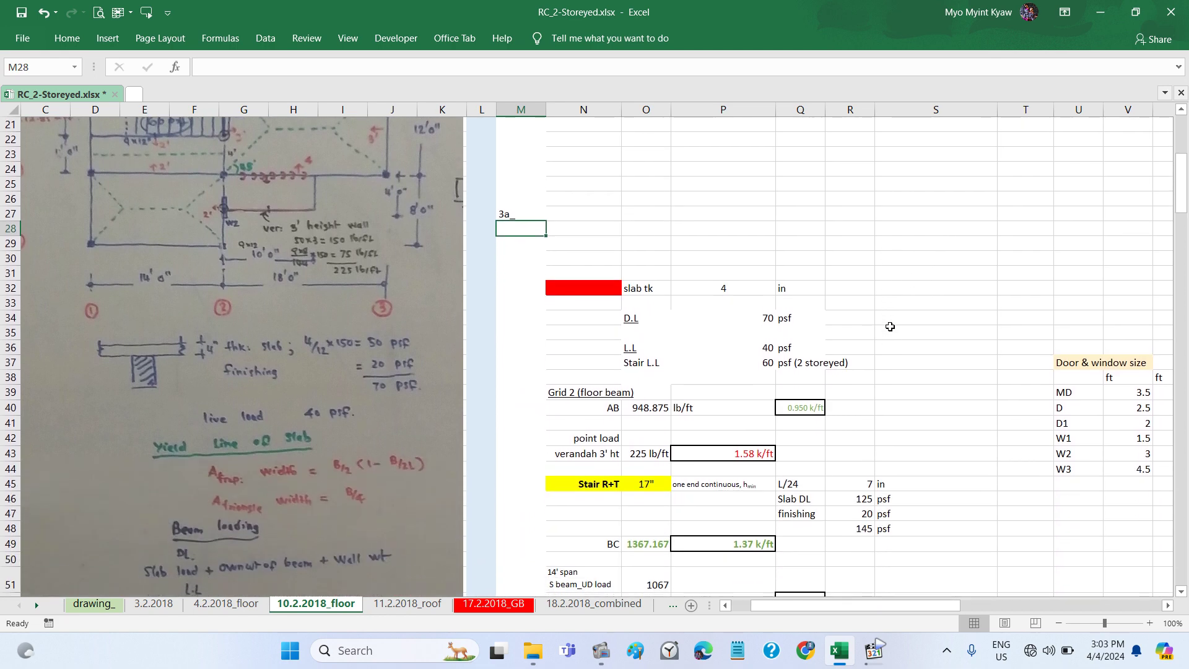
{"action": "scroll", "coordinate": [890, 327], "scroll_direction": "down", "scroll_amount": 1}
{"action": "scroll", "coordinate": [890, 325], "scroll_direction": "down", "scroll_amount": 2}
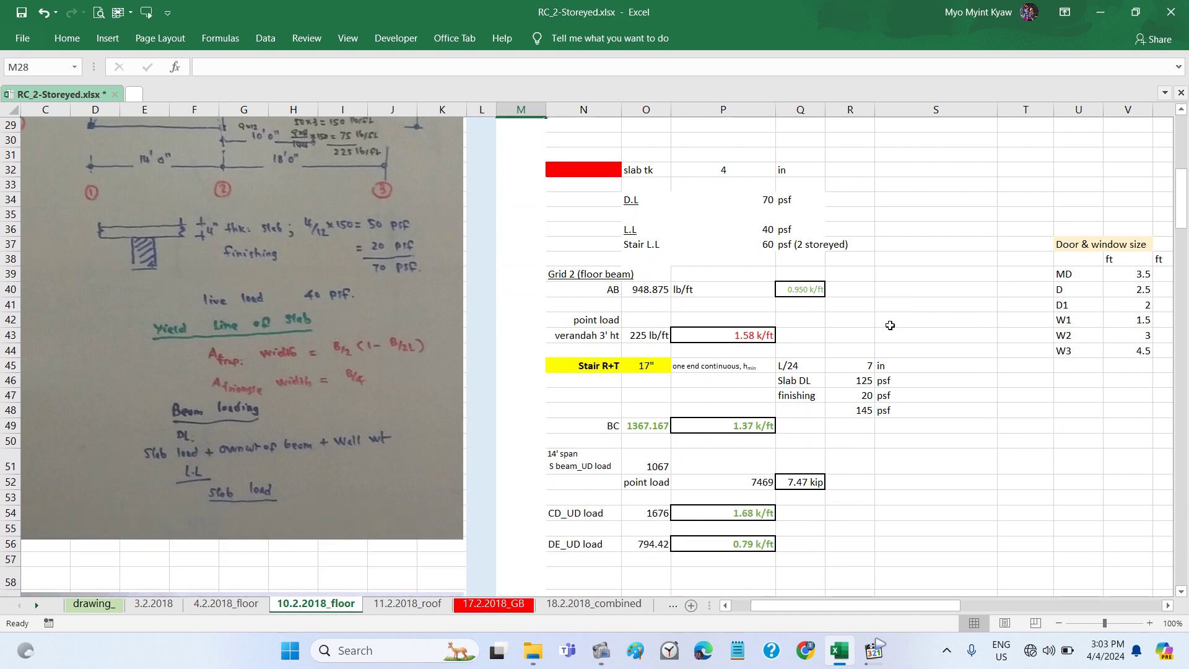
{"action": "scroll", "coordinate": [890, 325], "scroll_direction": "down", "scroll_amount": 2}
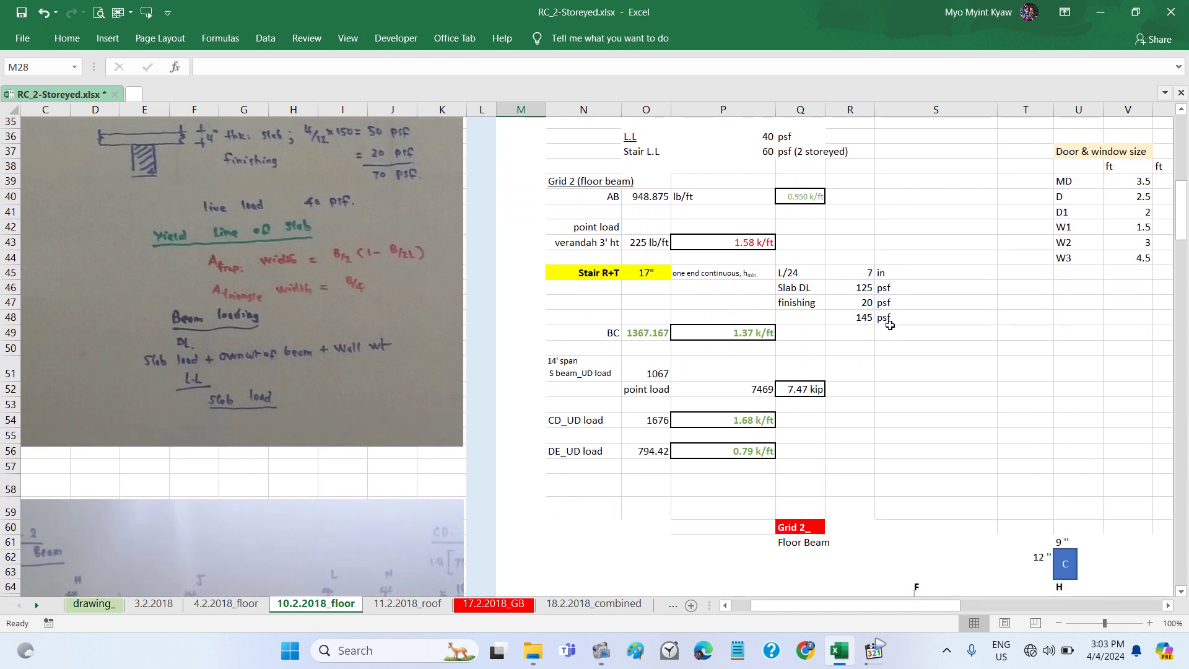
{"action": "scroll", "coordinate": [890, 325], "scroll_direction": "down", "scroll_amount": 2}
{"action": "scroll", "coordinate": [891, 325], "scroll_direction": "down", "scroll_amount": 2}
{"action": "scroll", "coordinate": [890, 326], "scroll_direction": "right", "scroll_amount": 2}
{"action": "scroll", "coordinate": [890, 325], "scroll_direction": "right", "scroll_amount": 1}
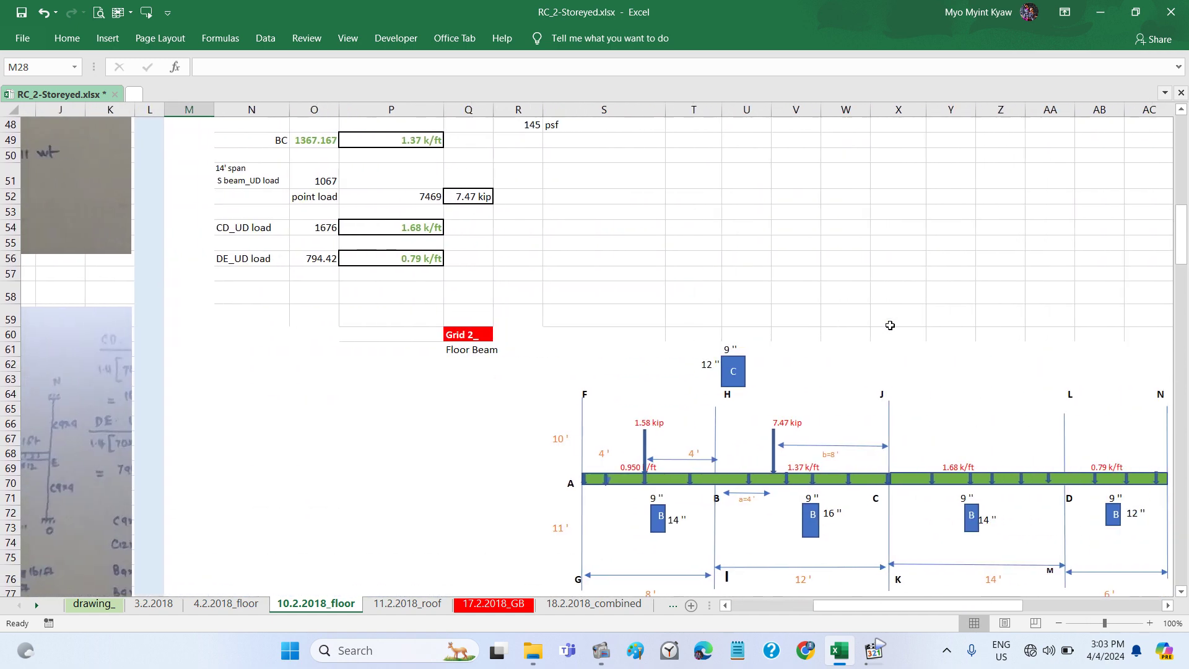
{"action": "scroll", "coordinate": [890, 325], "scroll_direction": "right", "scroll_amount": 1}
{"action": "scroll", "coordinate": [890, 325], "scroll_direction": "right", "scroll_amount": 1}
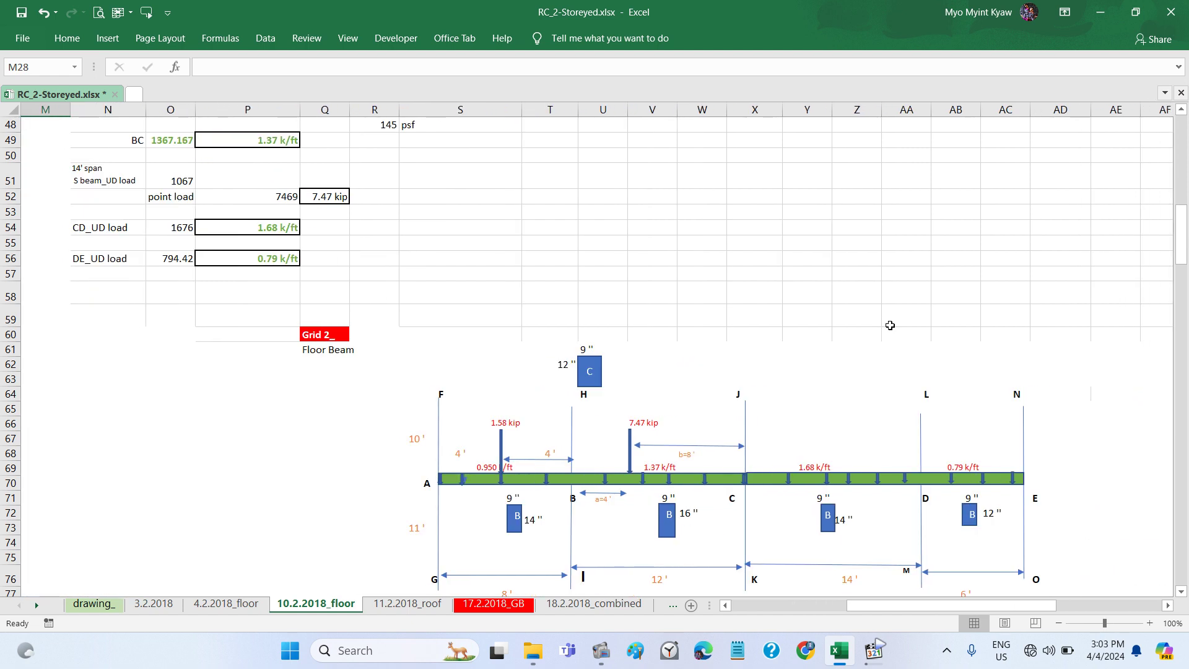
{"action": "scroll", "coordinate": [769, 297], "scroll_direction": "down", "scroll_amount": 2}
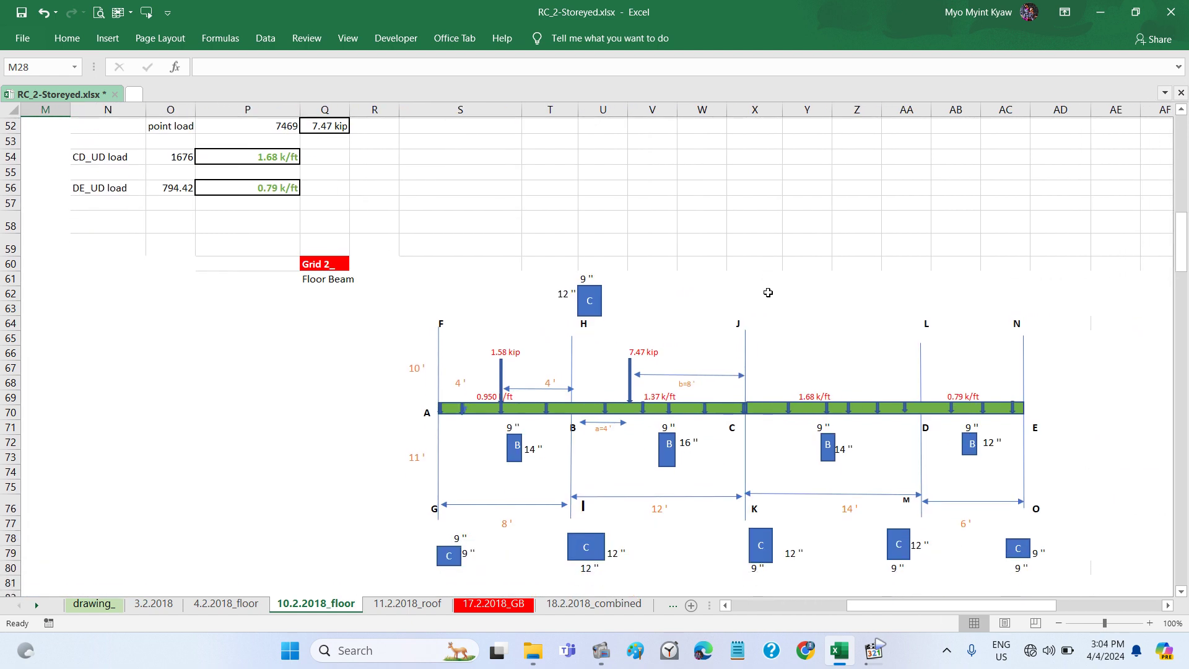
{"action": "scroll", "coordinate": [768, 293], "scroll_direction": "down", "scroll_amount": 1}
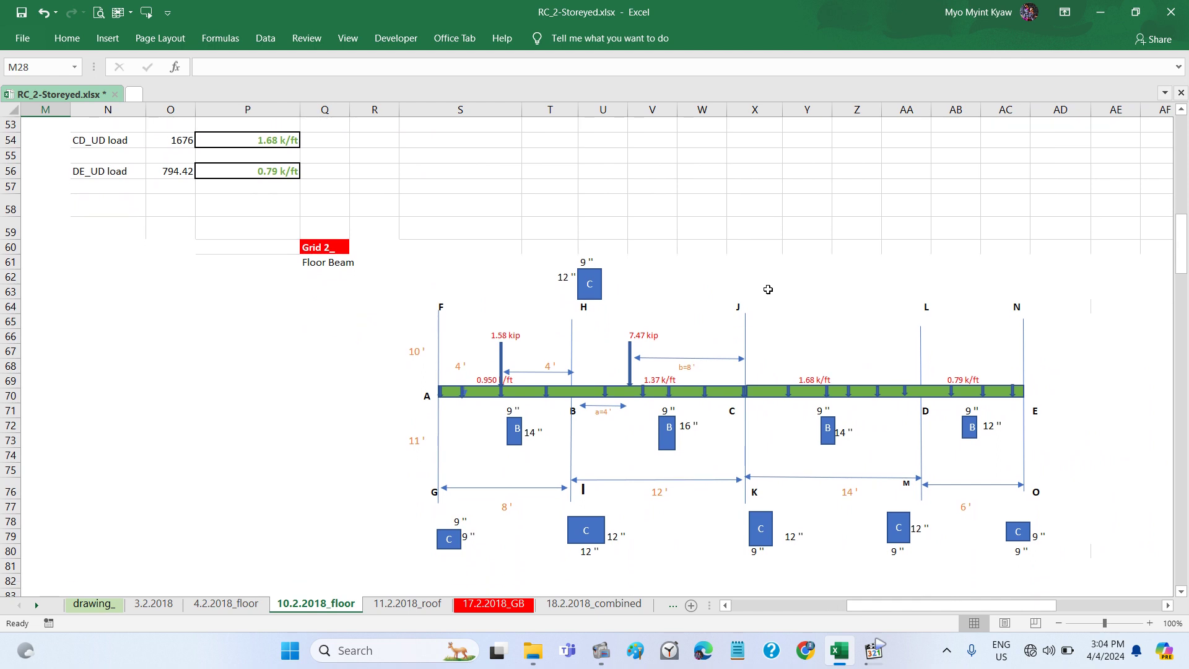
{"action": "scroll", "coordinate": [768, 289], "scroll_direction": "left", "scroll_amount": 1}
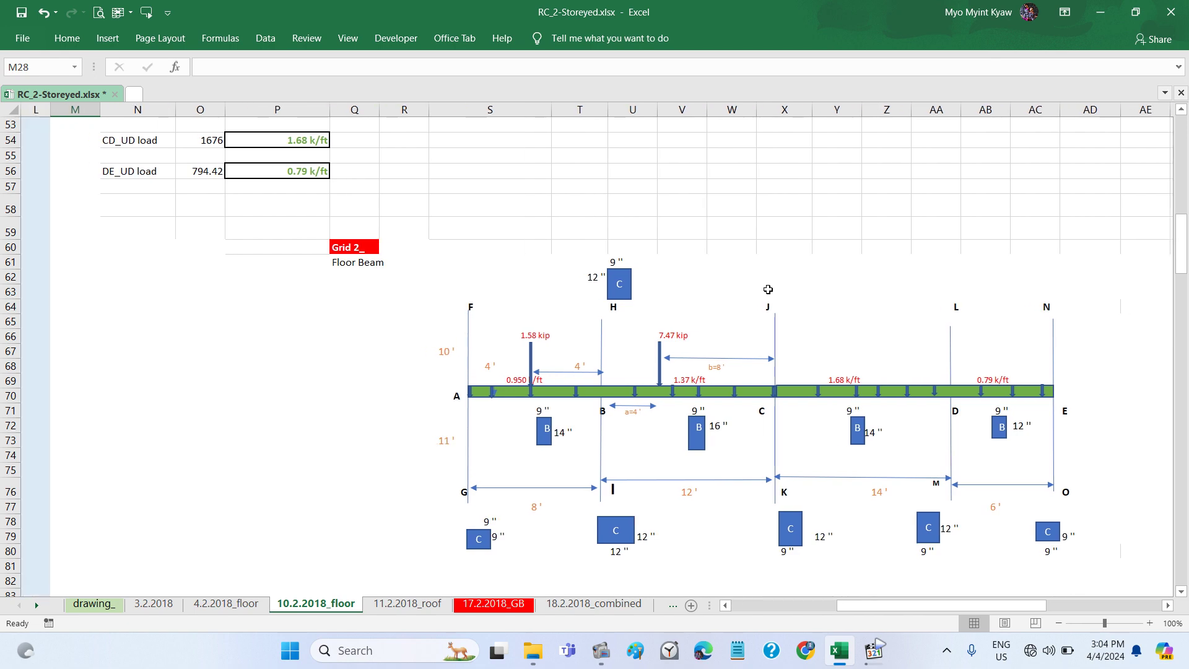
{"action": "scroll", "coordinate": [768, 289], "scroll_direction": "left", "scroll_amount": 7}
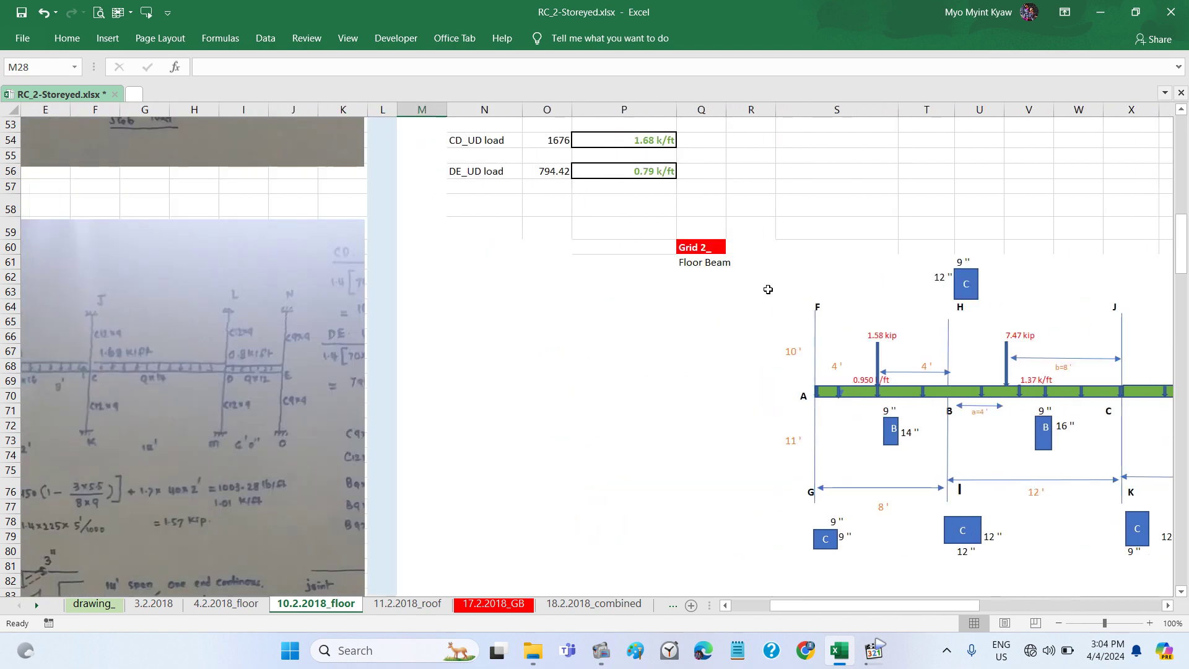
{"action": "scroll", "coordinate": [768, 289], "scroll_direction": "up", "scroll_amount": 3}
{"action": "scroll", "coordinate": [768, 289], "scroll_direction": "up", "scroll_amount": 2}
{"action": "scroll", "coordinate": [768, 289], "scroll_direction": "up", "scroll_amount": 2}
{"action": "scroll", "coordinate": [768, 289], "scroll_direction": "up", "scroll_amount": 3}
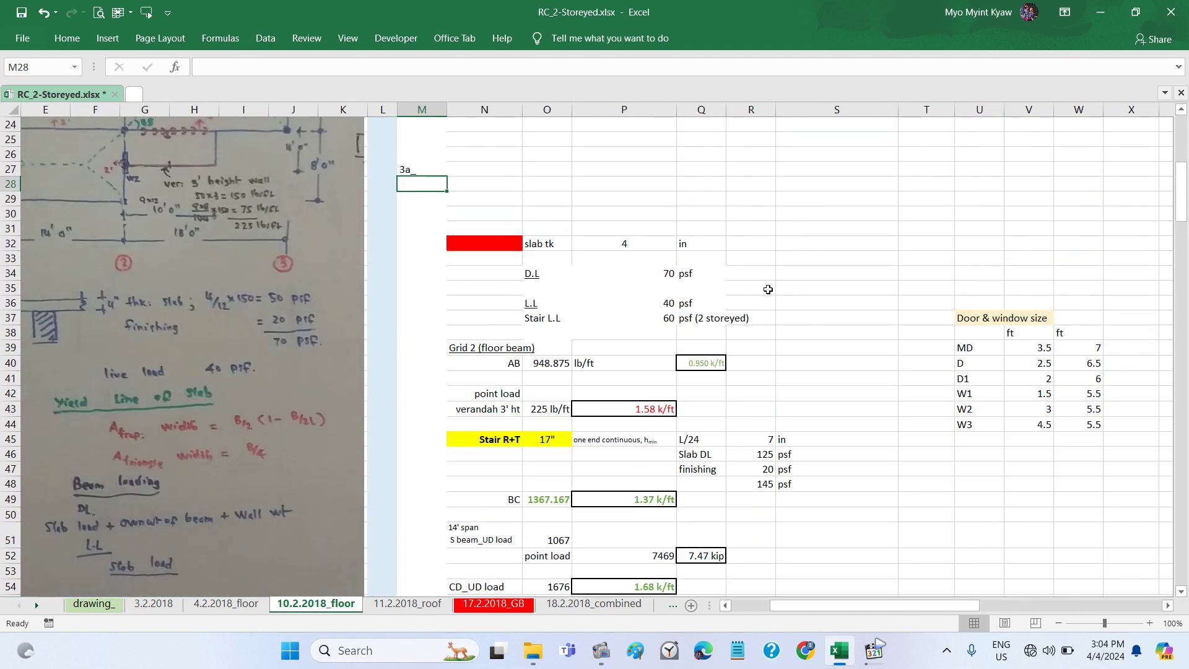
{"action": "scroll", "coordinate": [768, 289], "scroll_direction": "up", "scroll_amount": 3}
{"action": "scroll", "coordinate": [768, 289], "scroll_direction": "up", "scroll_amount": 3}
{"action": "scroll", "coordinate": [768, 289], "scroll_direction": "up", "scroll_amount": 1}
{"action": "scroll", "coordinate": [768, 289], "scroll_direction": "left", "scroll_amount": 1}
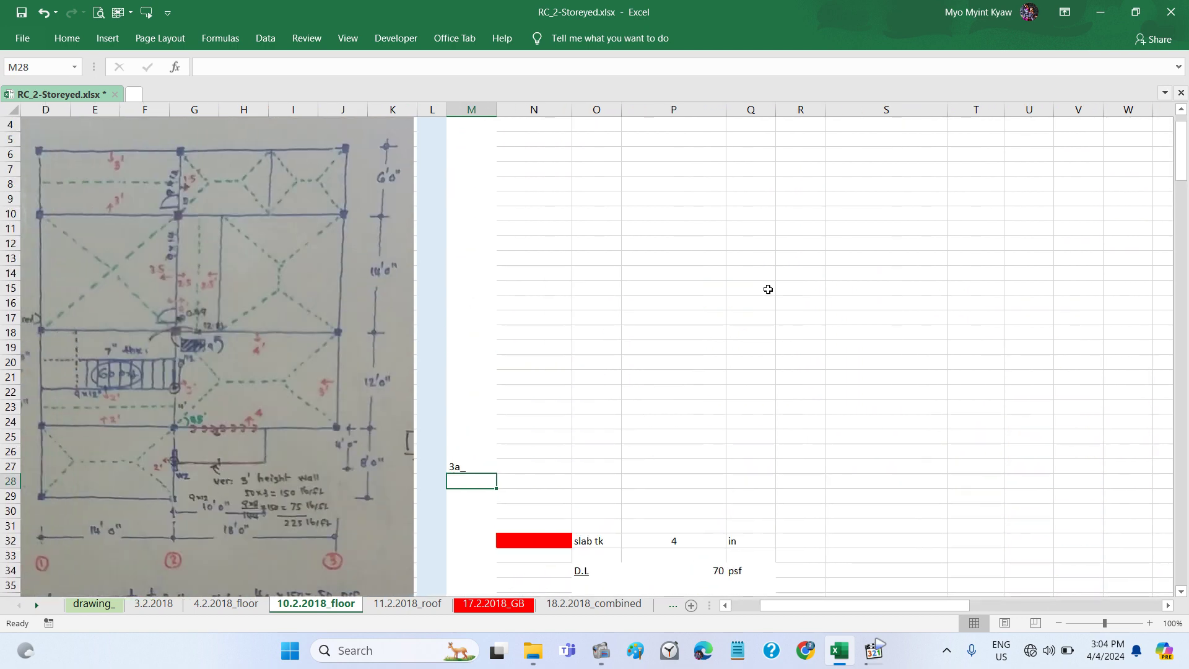
{"action": "scroll", "coordinate": [768, 289], "scroll_direction": "up", "scroll_amount": 1}
{"action": "scroll", "coordinate": [768, 290], "scroll_direction": "down", "scroll_amount": 2}
{"action": "scroll", "coordinate": [768, 289], "scroll_direction": "down", "scroll_amount": 2}
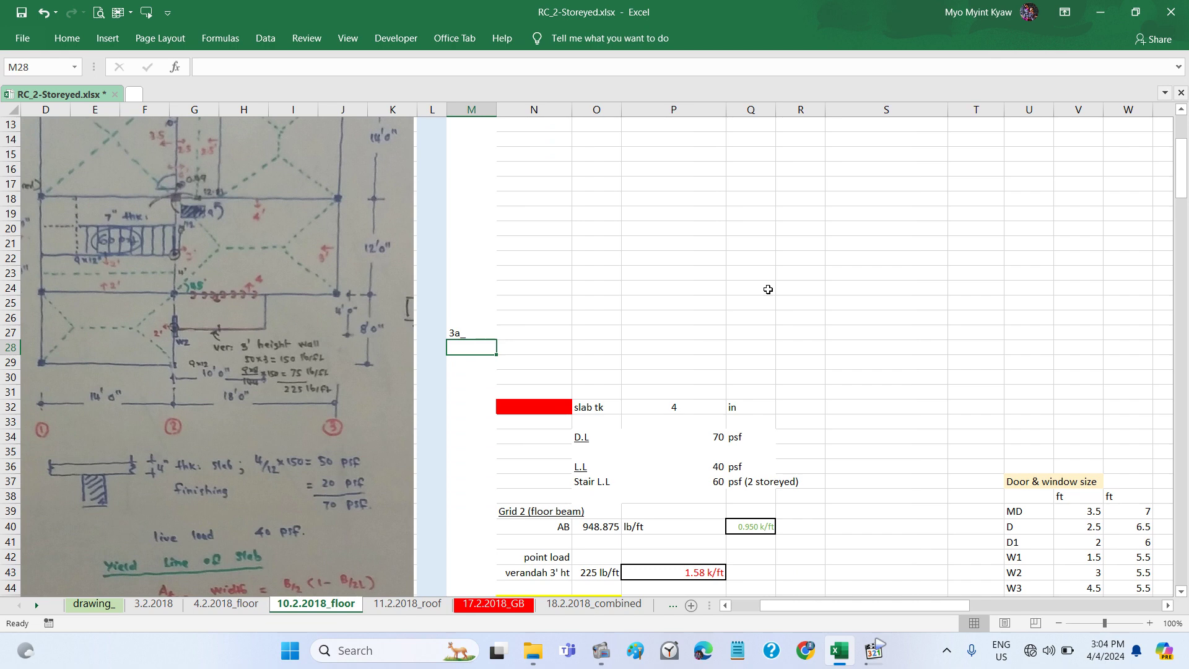
{"action": "scroll", "coordinate": [768, 290], "scroll_direction": "down", "scroll_amount": 2}
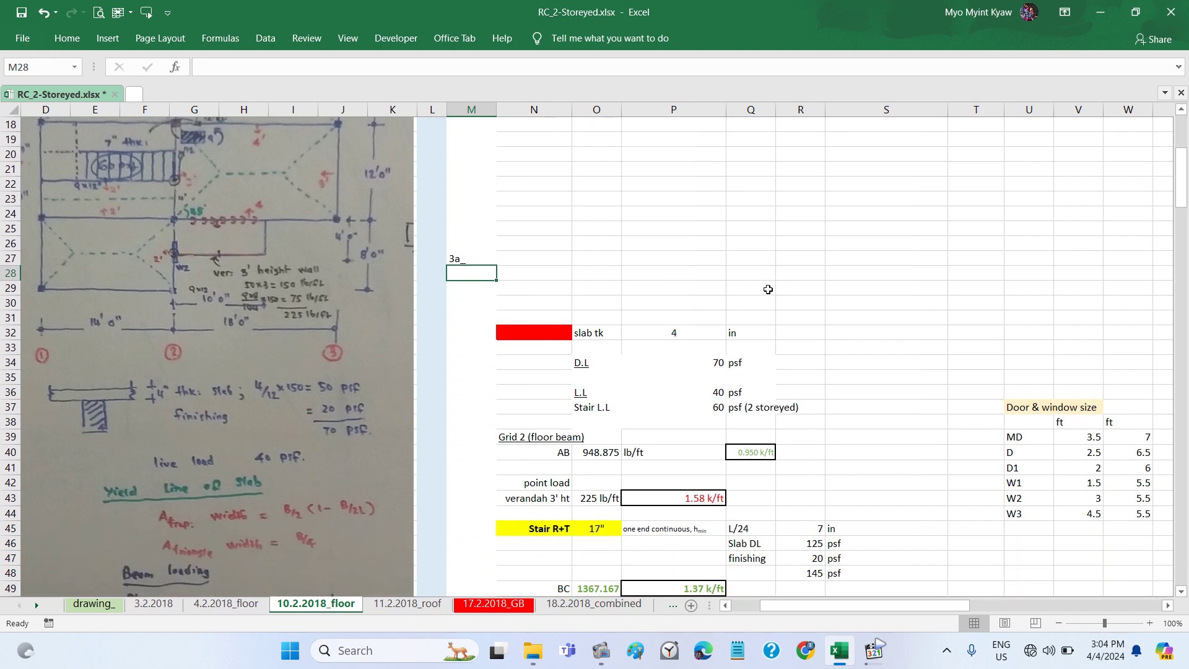
{"action": "scroll", "coordinate": [768, 289], "scroll_direction": "down", "scroll_amount": 3}
{"action": "scroll", "coordinate": [768, 289], "scroll_direction": "down", "scroll_amount": 3}
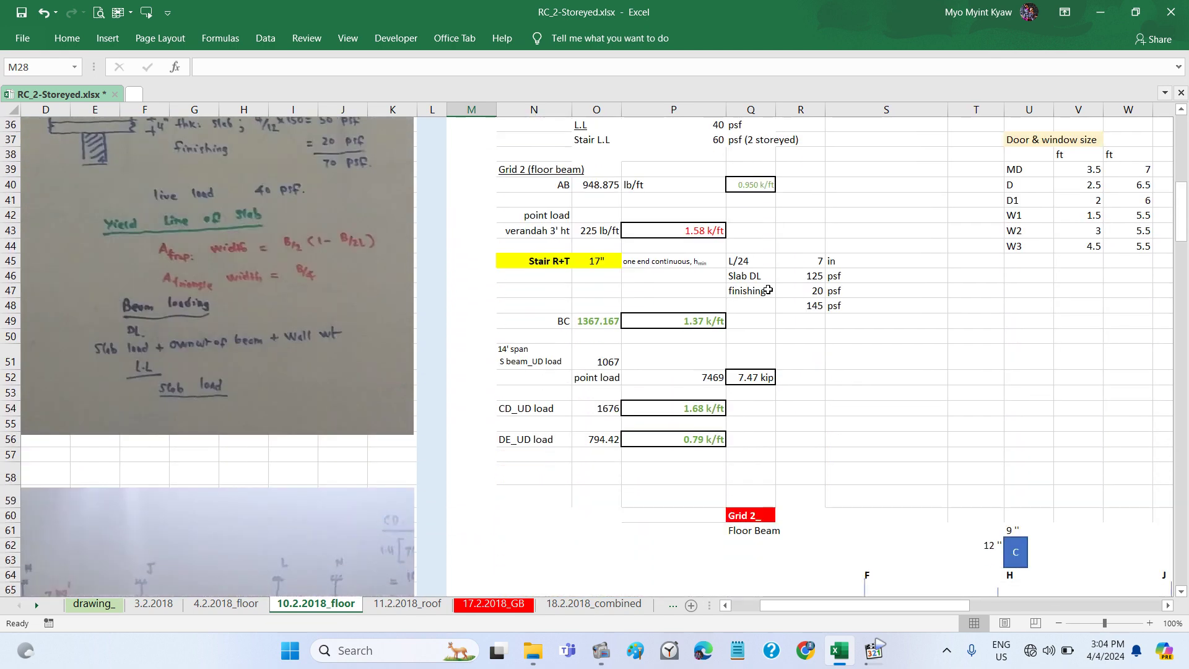
{"action": "scroll", "coordinate": [768, 289], "scroll_direction": "down", "scroll_amount": 4}
{"action": "scroll", "coordinate": [768, 289], "scroll_direction": "right", "scroll_amount": 1}
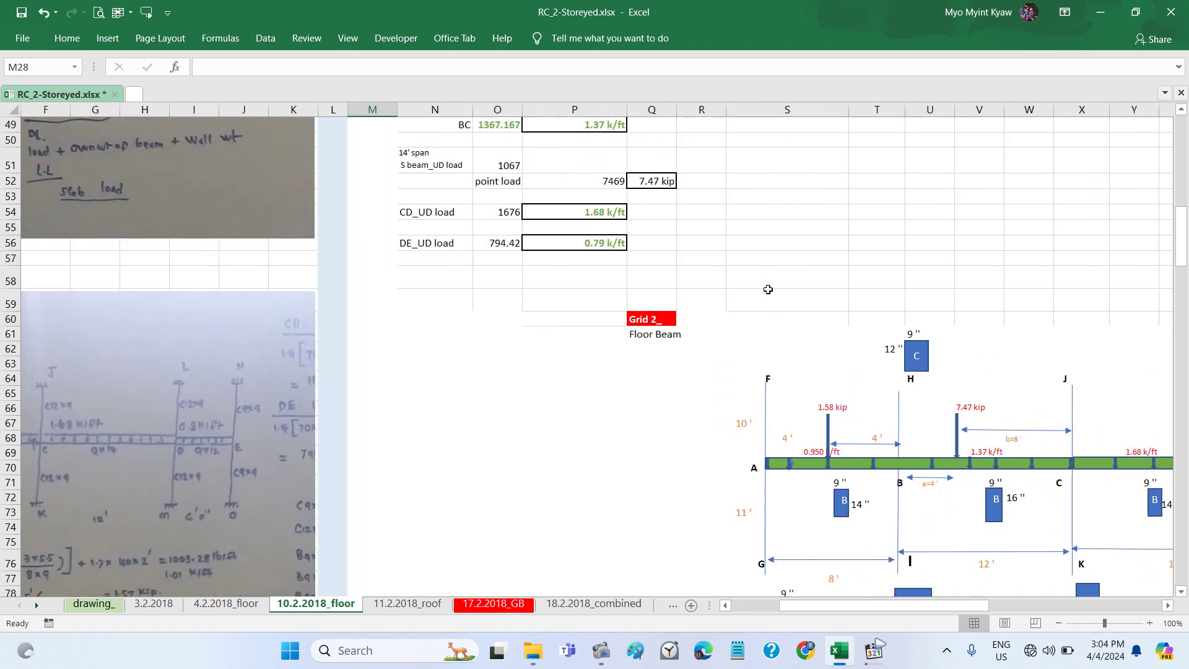
Step: Inspect the cells behind the diagram's 10 ft and 11 ft span labels
{"action": "left_click", "coordinate": [736, 425]}
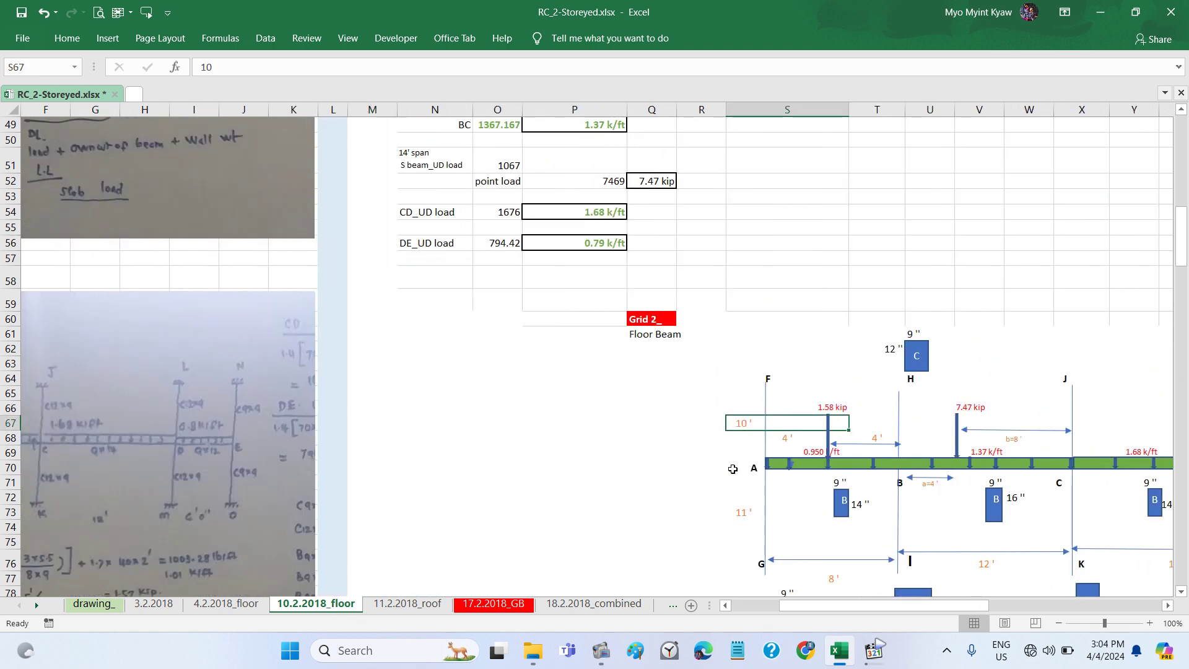
{"action": "left_click", "coordinate": [733, 526]}
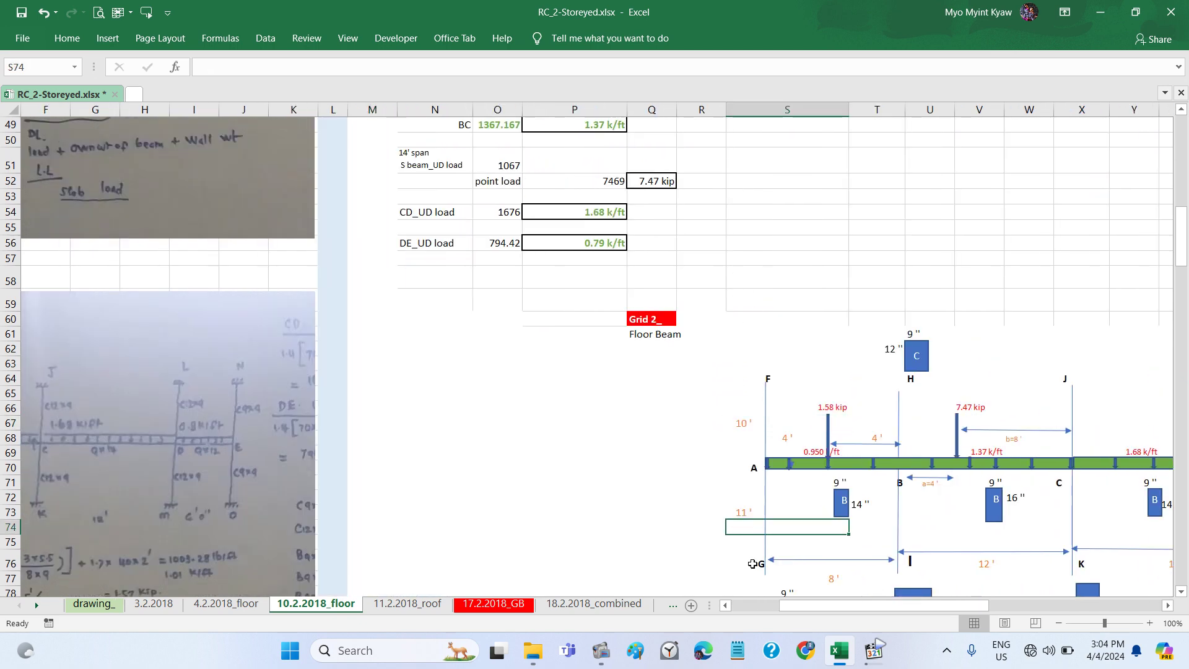
{"action": "left_click", "coordinate": [724, 262]}
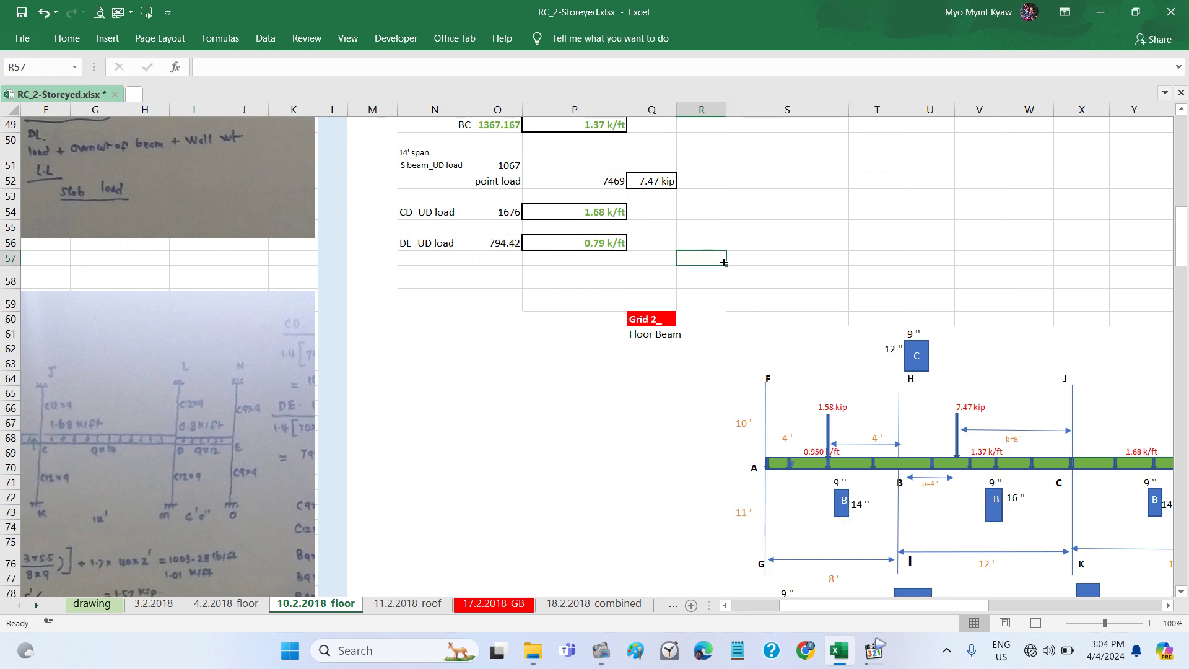
Step: Bring the area near row 56 into view, showing CD_UD 1676 and DE_UD 794.42 beside the diagram
{"action": "scroll", "coordinate": [724, 263], "scroll_direction": "up", "scroll_amount": 2}
{"action": "scroll", "coordinate": [723, 262], "scroll_direction": "up", "scroll_amount": 7}
{"action": "scroll", "coordinate": [722, 262], "scroll_direction": "left", "scroll_amount": 1}
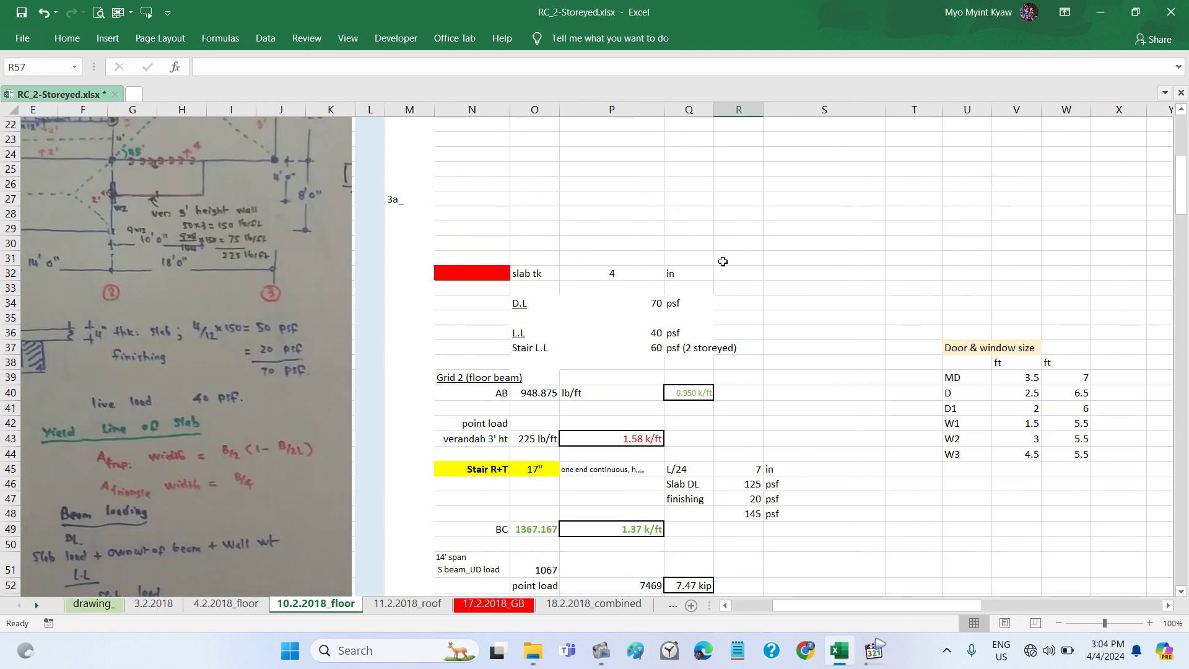
{"action": "scroll", "coordinate": [723, 261], "scroll_direction": "left", "scroll_amount": 1}
{"action": "scroll", "coordinate": [808, 336], "scroll_direction": "down", "scroll_amount": 3}
{"action": "scroll", "coordinate": [808, 335], "scroll_direction": "down", "scroll_amount": 6}
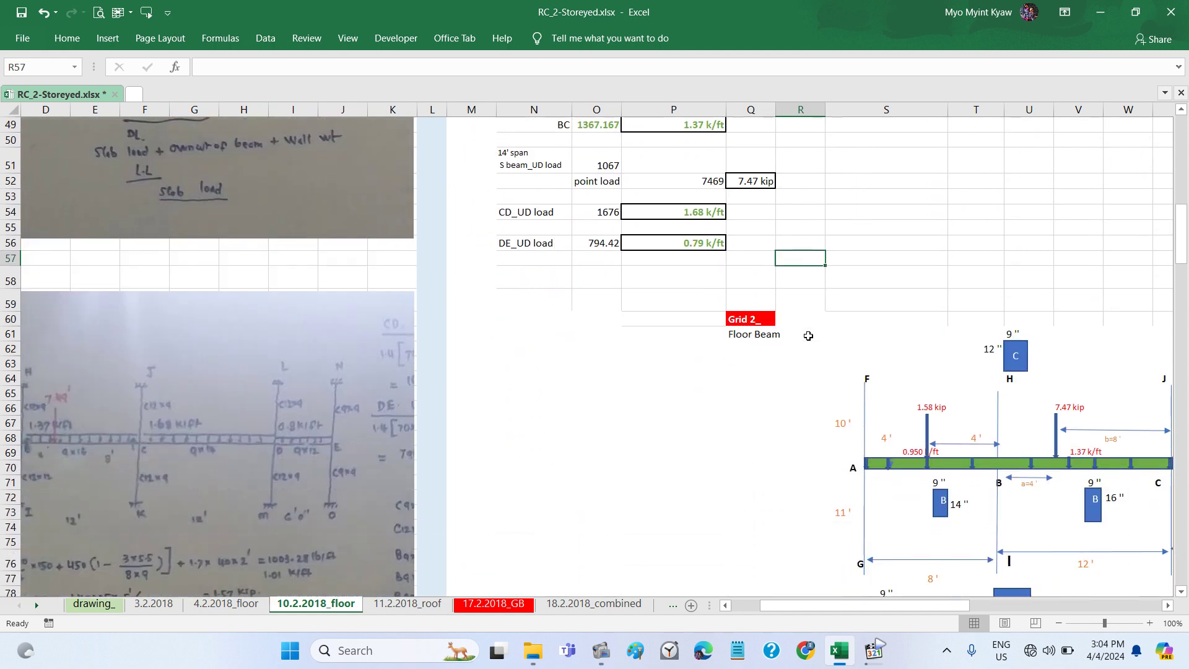
{"action": "scroll", "coordinate": [808, 335], "scroll_direction": "down", "scroll_amount": 1}
{"action": "scroll", "coordinate": [809, 335], "scroll_direction": "right", "scroll_amount": 4}
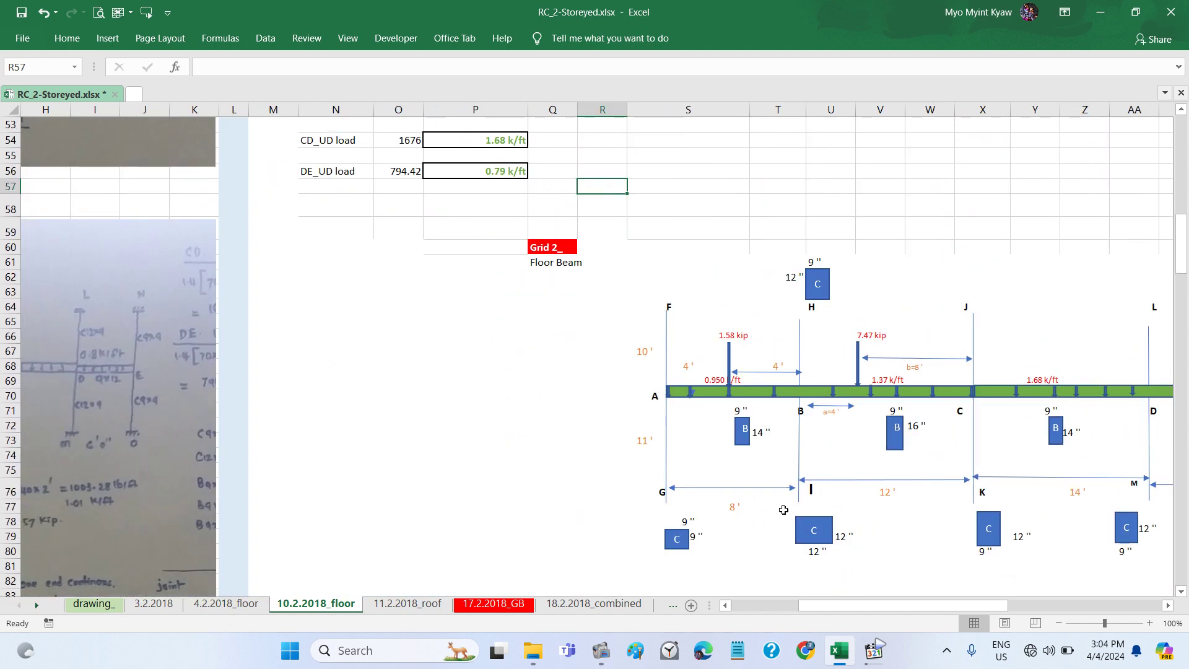
{"action": "scroll", "coordinate": [1103, 494], "scroll_direction": "right", "scroll_amount": 3}
{"action": "scroll", "coordinate": [1034, 495], "scroll_direction": "right", "scroll_amount": 2}
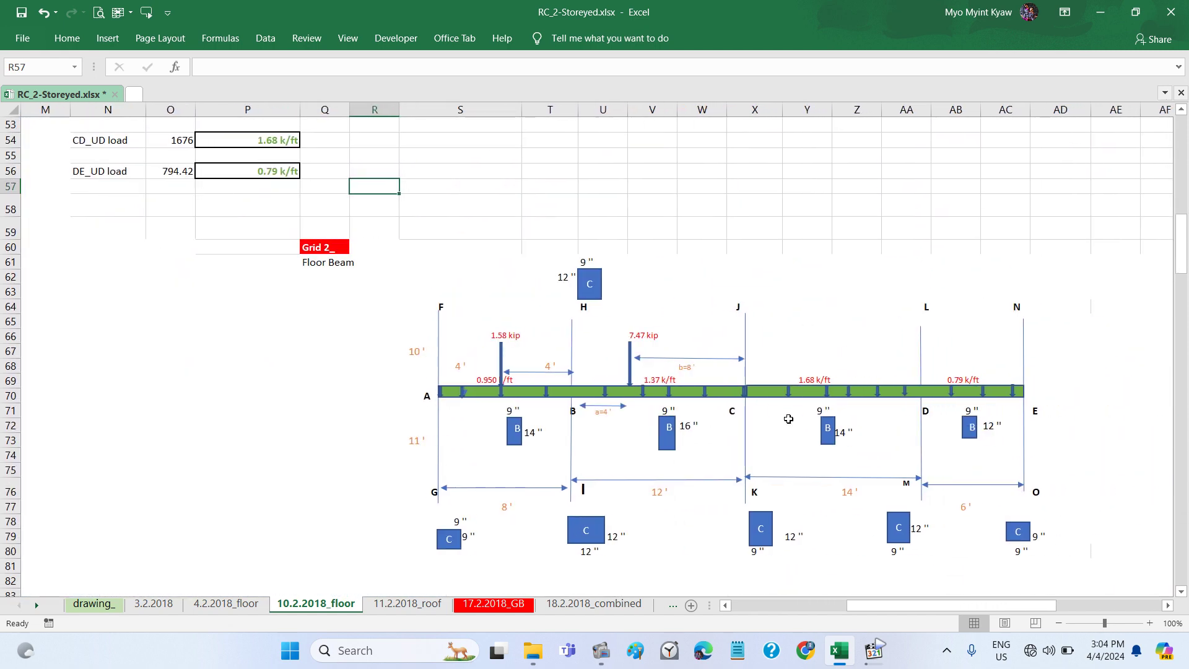
{"action": "scroll", "coordinate": [789, 420], "scroll_direction": "left", "scroll_amount": 6}
{"action": "scroll", "coordinate": [788, 419], "scroll_direction": "left", "scroll_amount": 6}
{"action": "scroll", "coordinate": [583, 297], "scroll_direction": "up", "scroll_amount": 6}
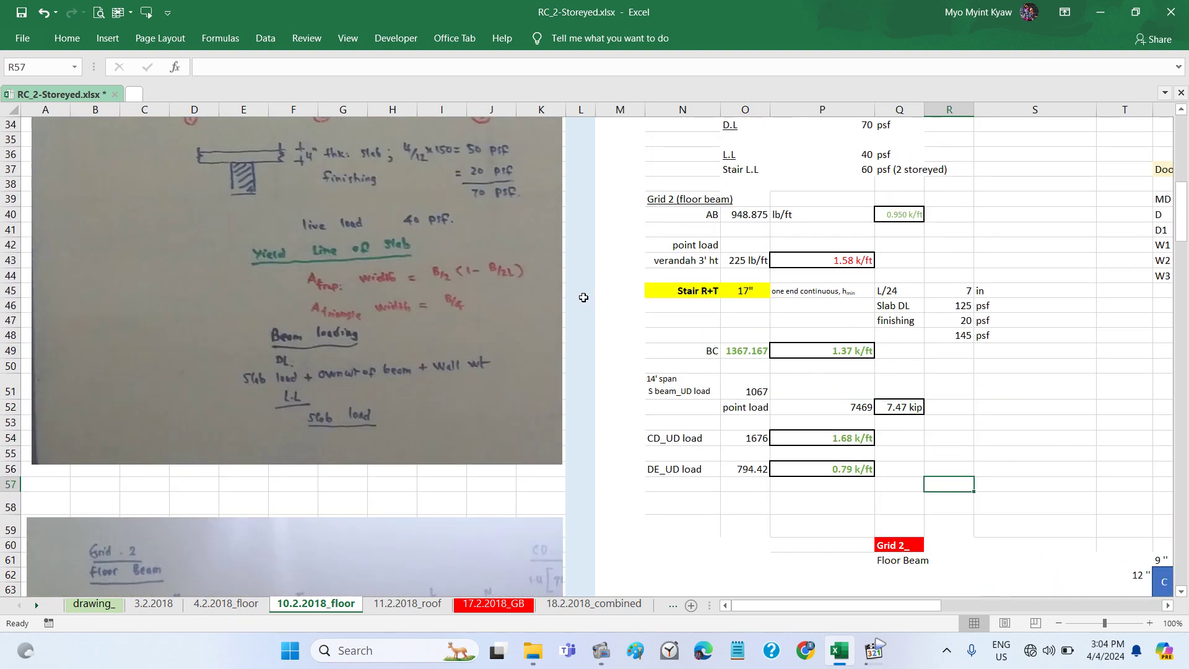
{"action": "scroll", "coordinate": [584, 298], "scroll_direction": "down", "scroll_amount": 2}
{"action": "scroll", "coordinate": [583, 297], "scroll_direction": "up", "scroll_amount": 3}
{"action": "scroll", "coordinate": [495, 322], "scroll_direction": "up", "scroll_amount": 6}
{"action": "scroll", "coordinate": [394, 362], "scroll_direction": "up", "scroll_amount": 2}
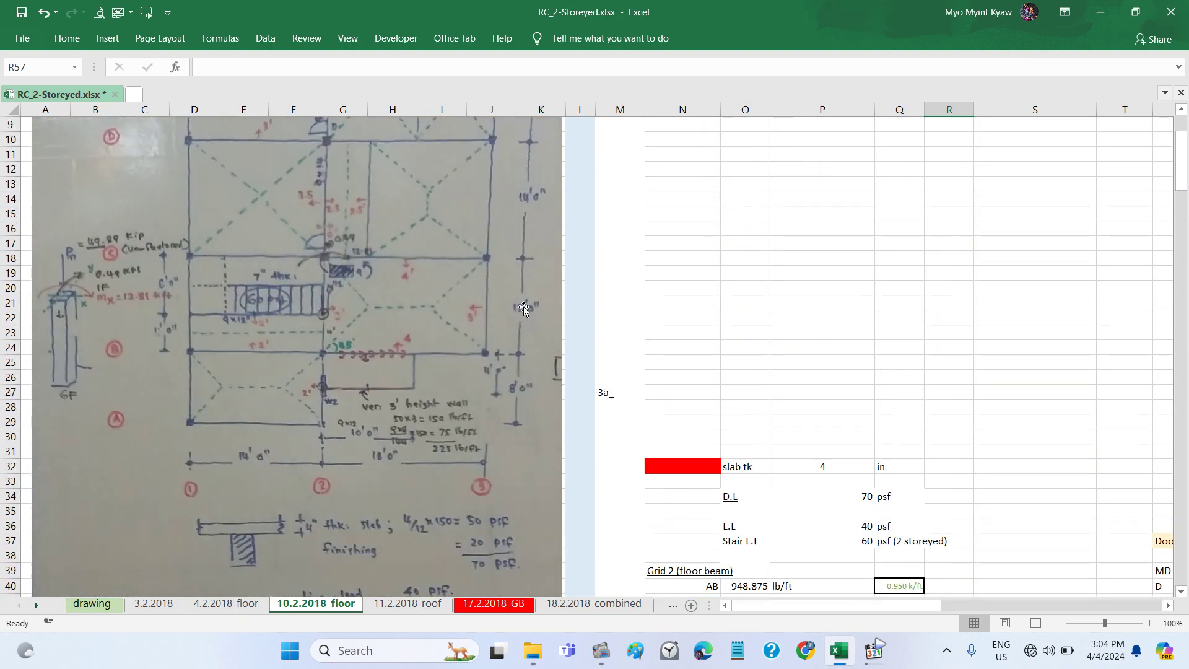
{"action": "key", "text": "ctrl"}
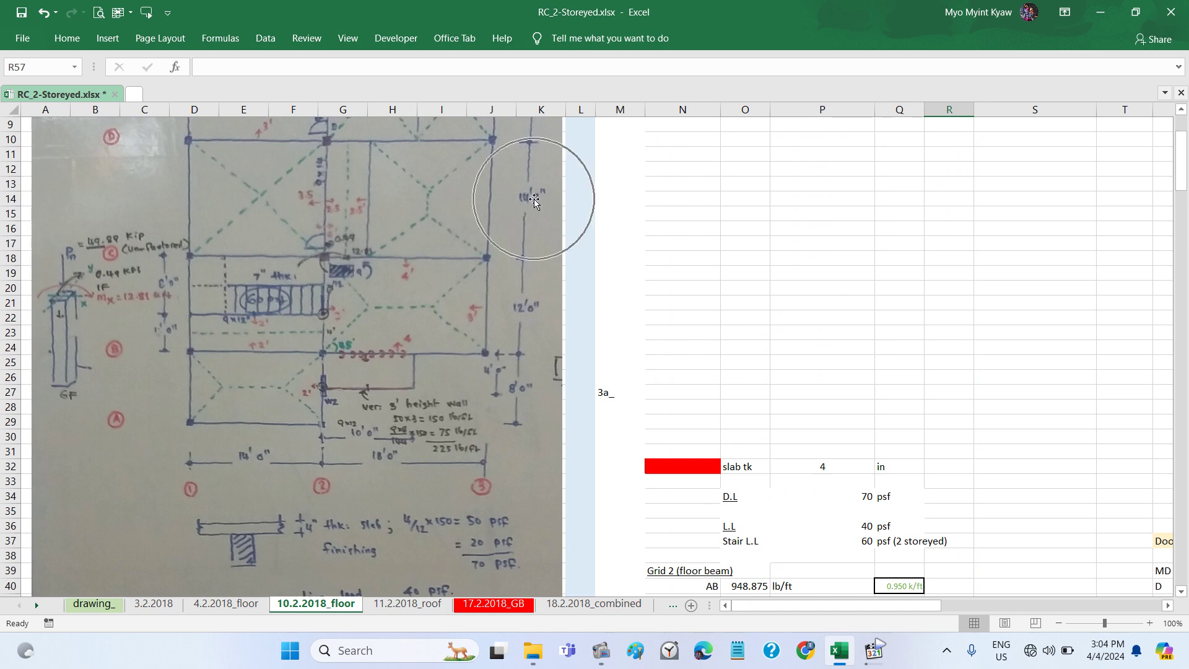
{"action": "scroll", "coordinate": [534, 200], "scroll_direction": "up", "scroll_amount": 2}
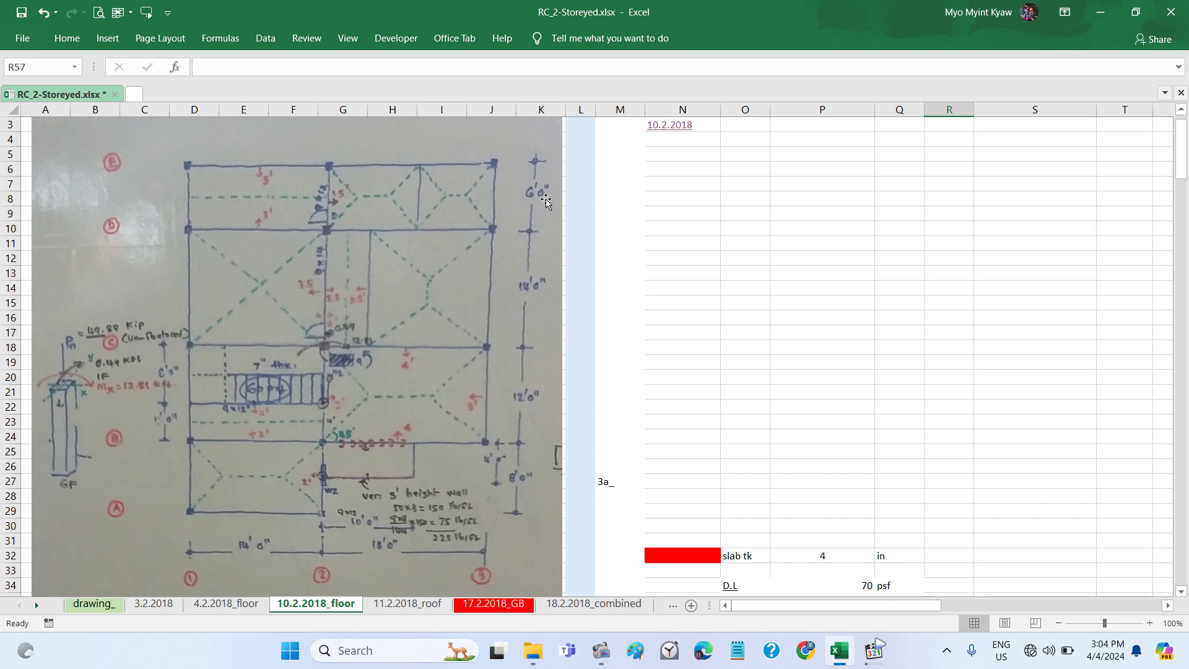
{"action": "scroll", "coordinate": [467, 251], "scroll_direction": "down", "scroll_amount": 1}
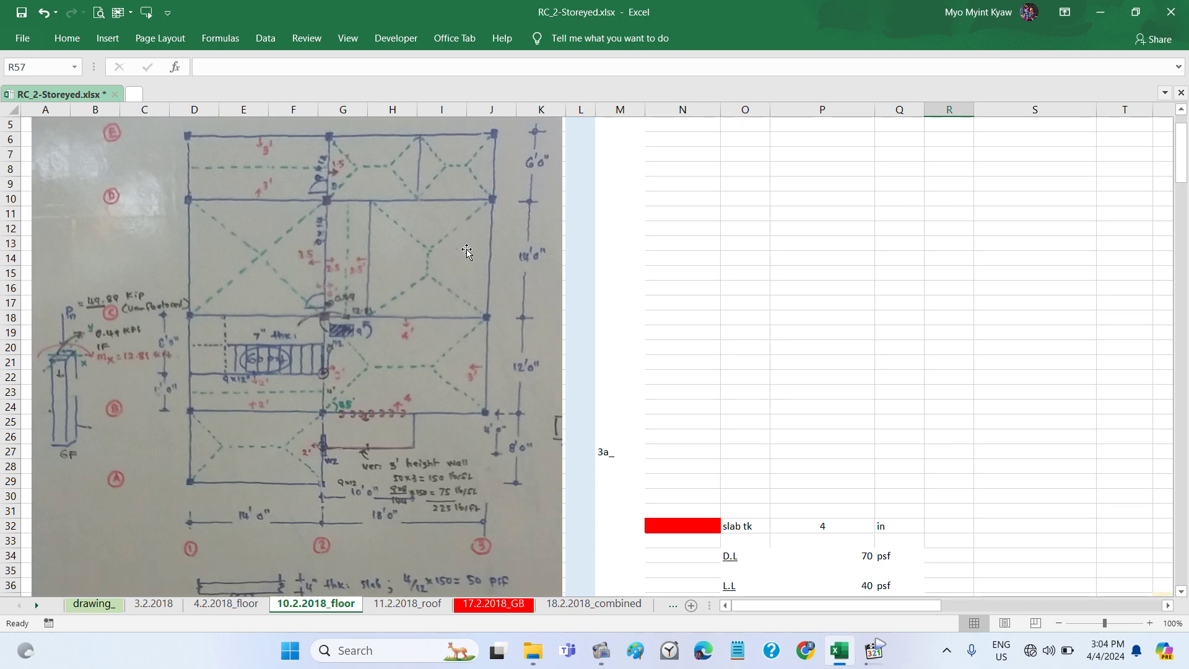
{"action": "scroll", "coordinate": [467, 251], "scroll_direction": "down", "scroll_amount": 3}
{"action": "scroll", "coordinate": [467, 245], "scroll_direction": "down", "scroll_amount": 10}
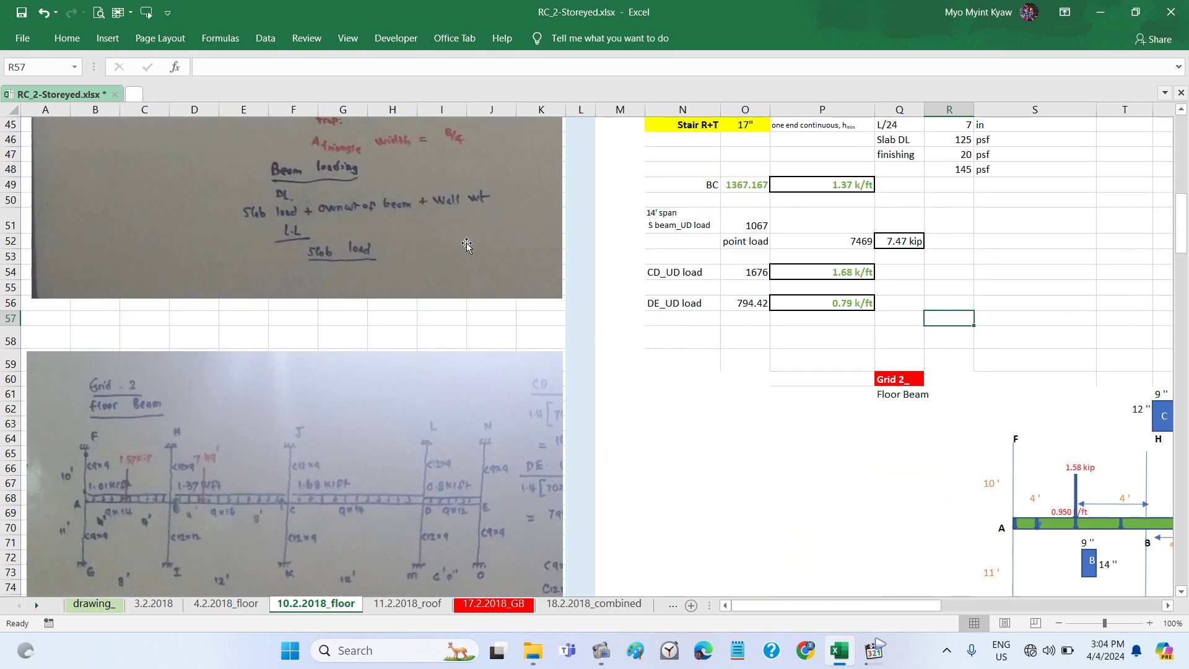
{"action": "scroll", "coordinate": [467, 245], "scroll_direction": "down", "scroll_amount": 4}
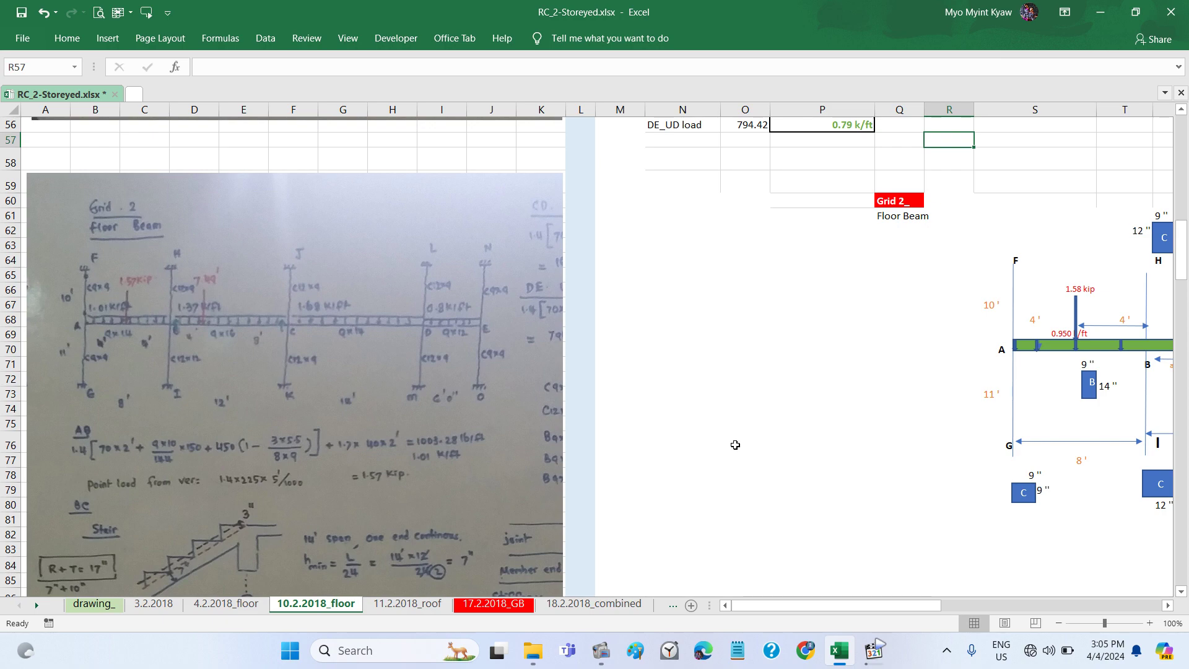
{"action": "scroll", "coordinate": [735, 445], "scroll_direction": "right", "scroll_amount": 3}
{"action": "scroll", "coordinate": [735, 445], "scroll_direction": "right", "scroll_amount": 3}
{"action": "scroll", "coordinate": [690, 371], "scroll_direction": "right", "scroll_amount": 3}
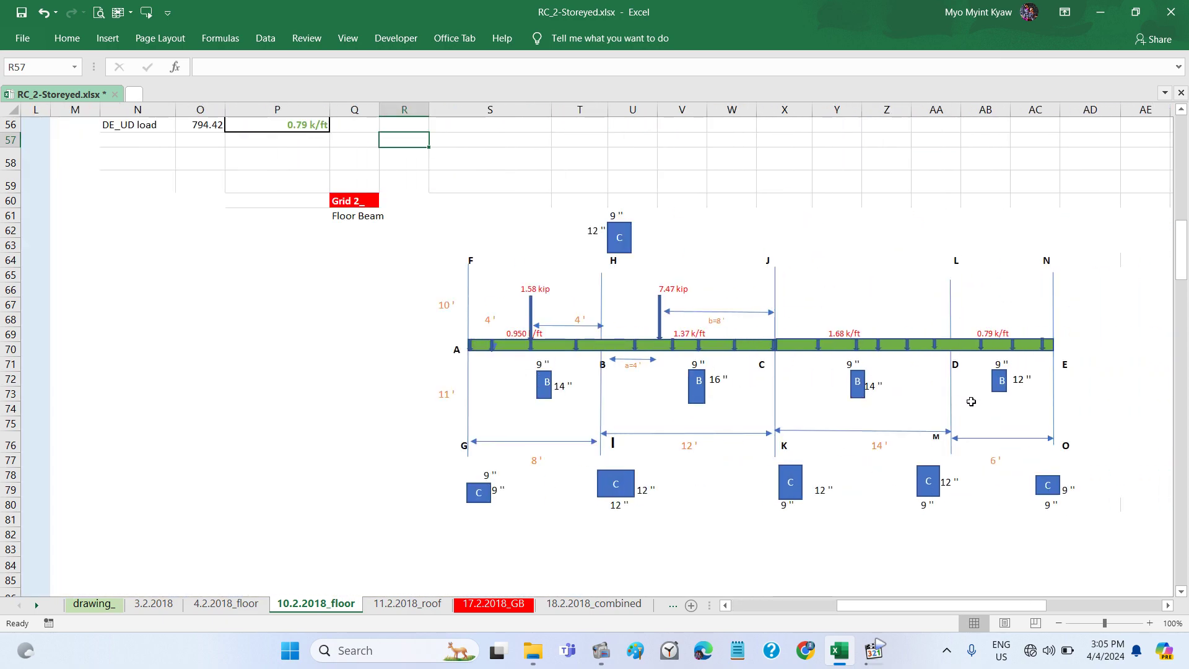
{"action": "scroll", "coordinate": [971, 402], "scroll_direction": "right", "scroll_amount": 3}
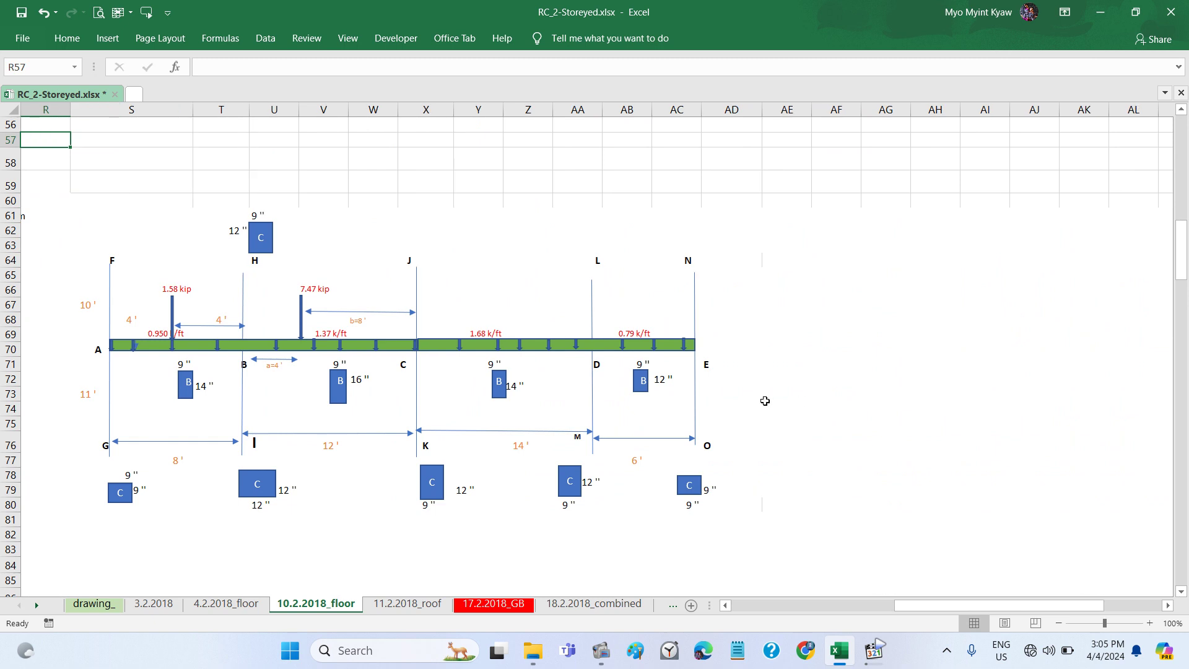
{"action": "scroll", "coordinate": [765, 401], "scroll_direction": "left", "scroll_amount": 1}
{"action": "scroll", "coordinate": [569, 428], "scroll_direction": "left", "scroll_amount": 1}
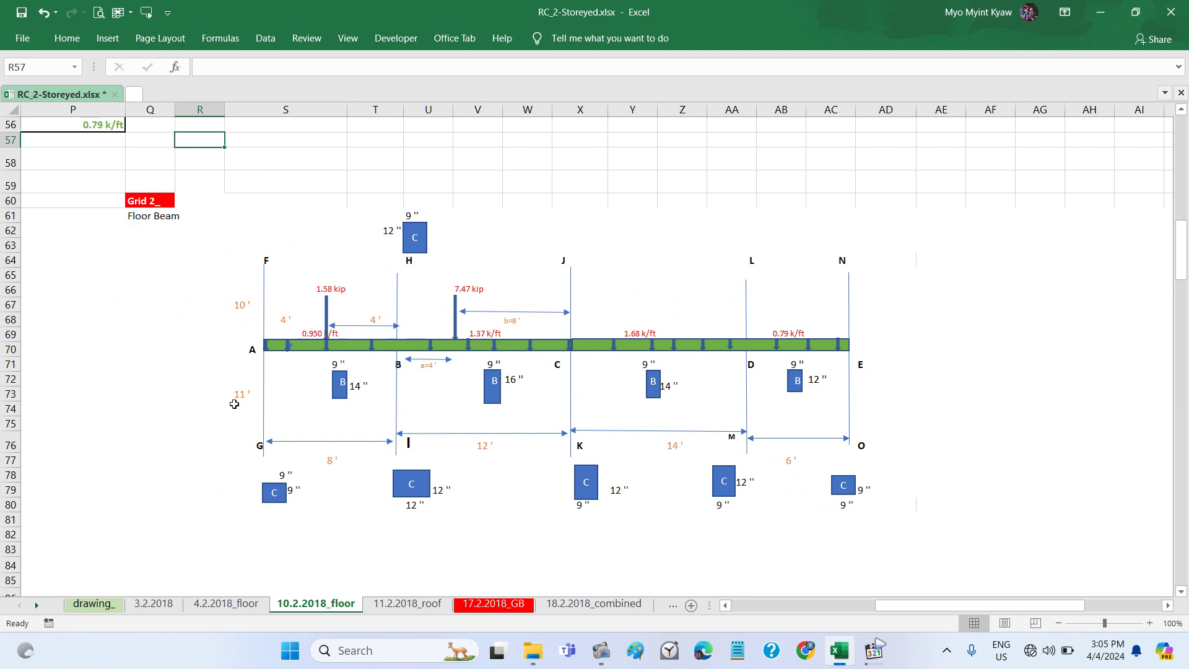
{"action": "scroll", "coordinate": [235, 404], "scroll_direction": "up", "scroll_amount": 1}
{"action": "scroll", "coordinate": [235, 404], "scroll_direction": "up", "scroll_amount": 1}
{"action": "scroll", "coordinate": [234, 404], "scroll_direction": "left", "scroll_amount": 2}
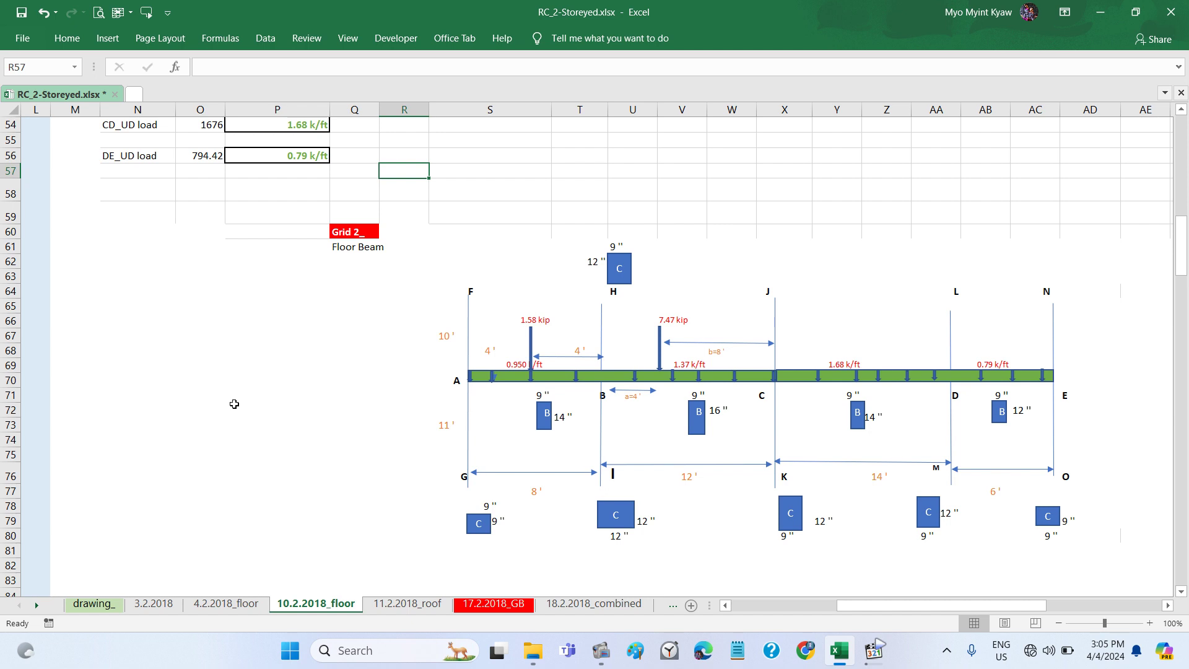
{"action": "scroll", "coordinate": [234, 404], "scroll_direction": "left", "scroll_amount": 1}
{"action": "scroll", "coordinate": [235, 404], "scroll_direction": "left", "scroll_amount": 1}
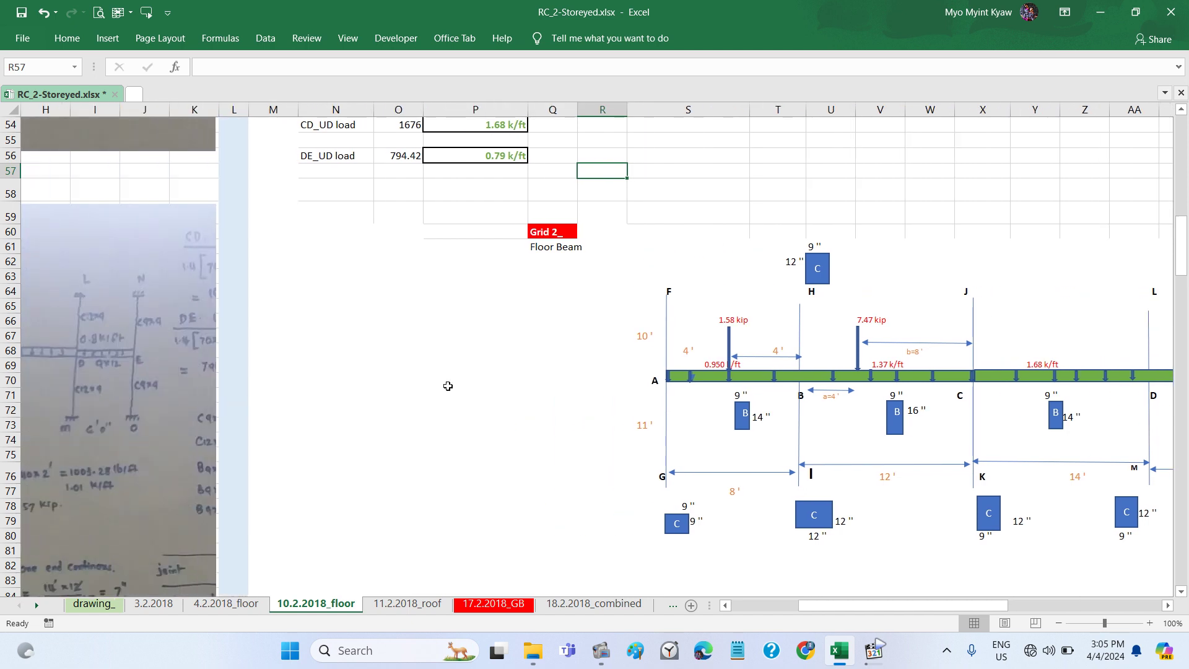
Step: Link the 10' storey height in S67 to cell C179 on the drawing_ sheet
{"action": "left_click", "coordinate": [639, 336]}
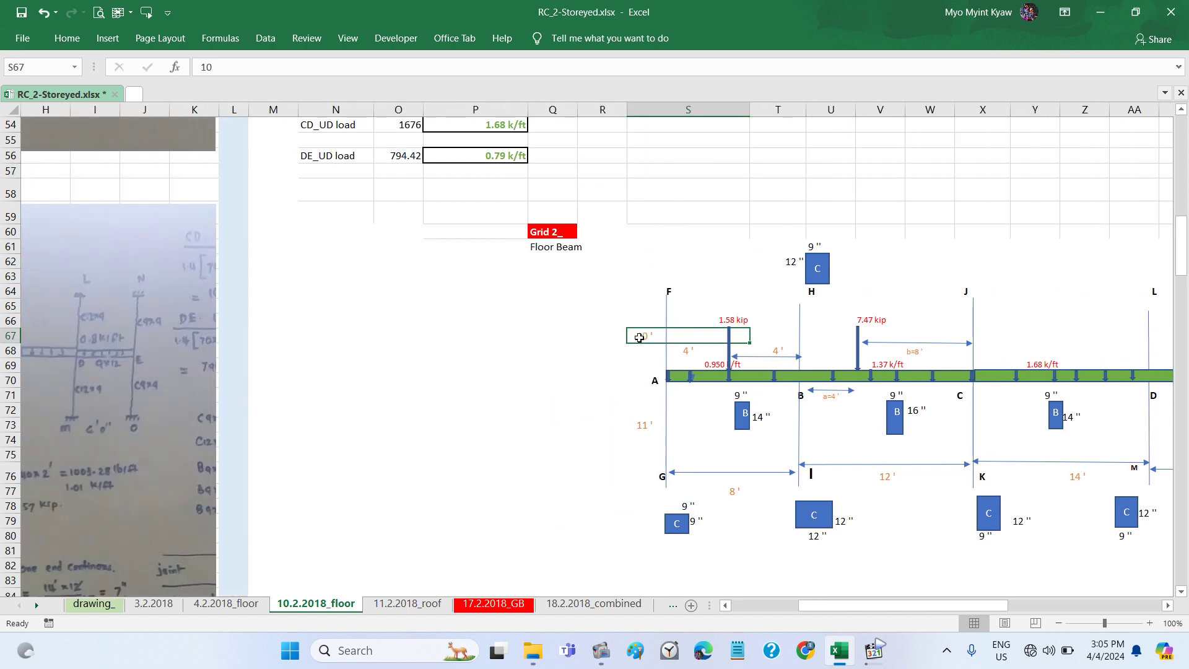
{"action": "type", "text": "="}
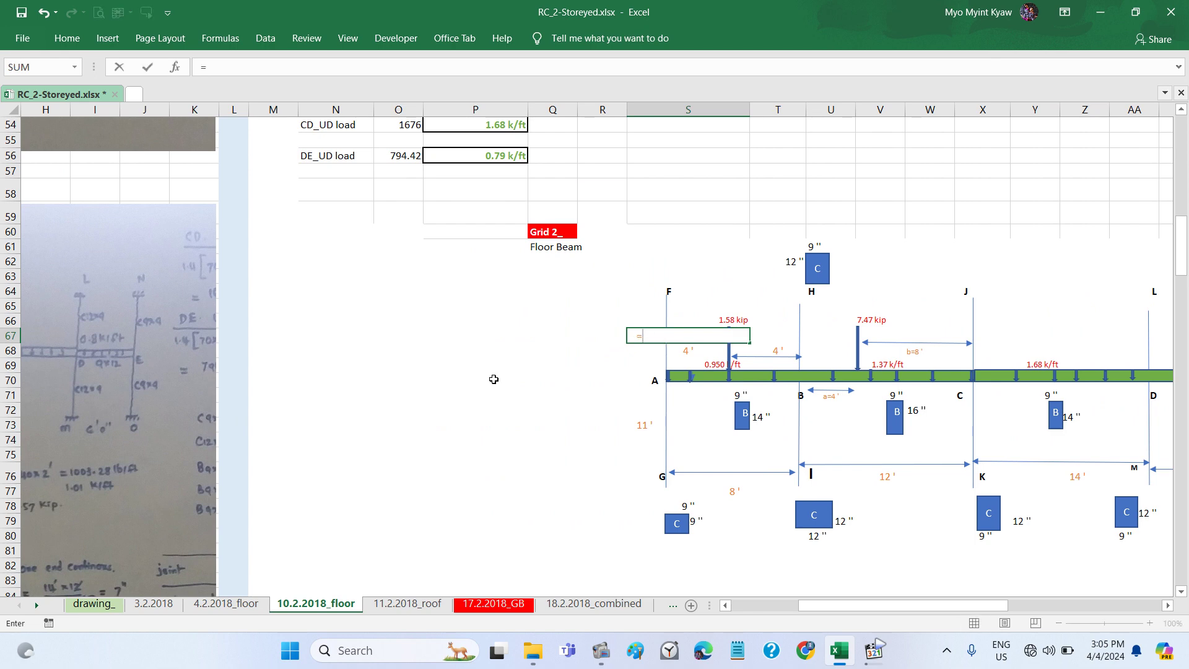
{"action": "left_click", "coordinate": [93, 603]}
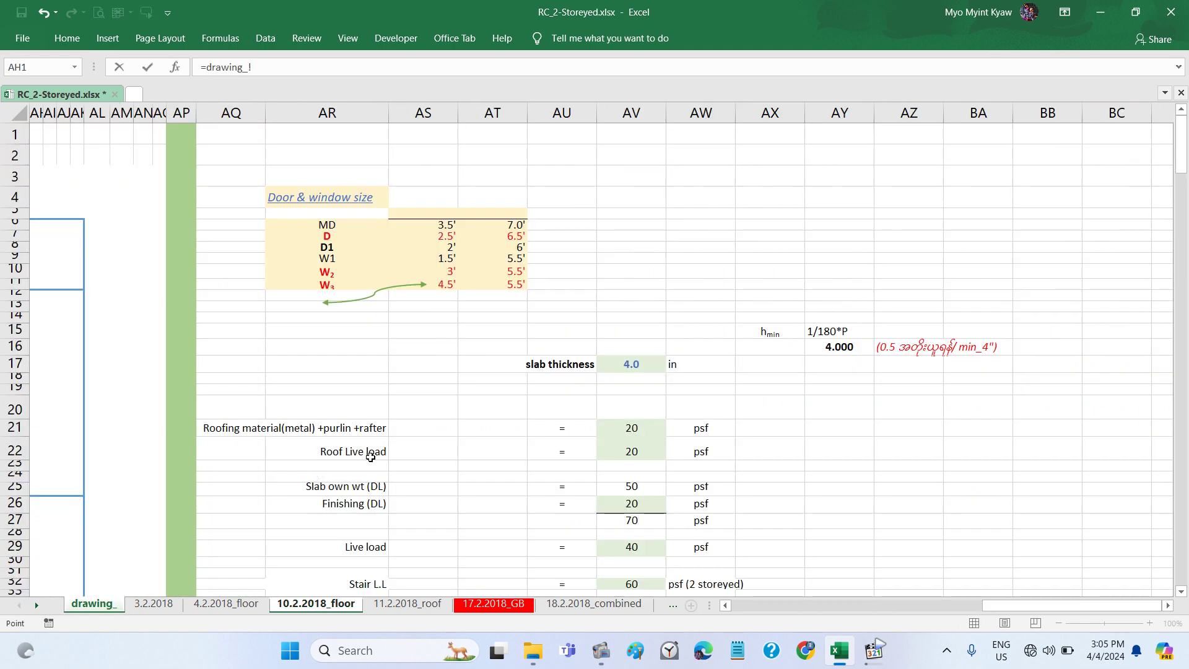
{"action": "scroll", "coordinate": [371, 457], "scroll_direction": "down", "scroll_amount": 10}
{"action": "scroll", "coordinate": [380, 456], "scroll_direction": "down", "scroll_amount": 6}
{"action": "scroll", "coordinate": [379, 456], "scroll_direction": "left", "scroll_amount": 1}
{"action": "scroll", "coordinate": [379, 456], "scroll_direction": "down", "scroll_amount": 4}
{"action": "scroll", "coordinate": [379, 456], "scroll_direction": "left", "scroll_amount": 5}
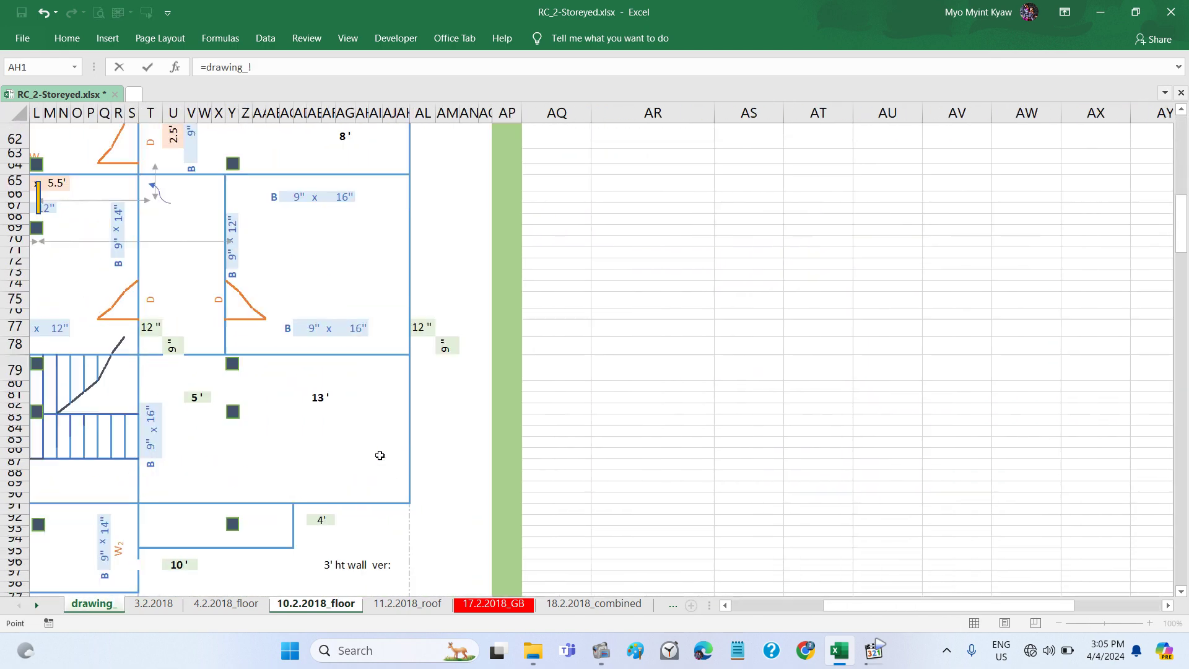
{"action": "scroll", "coordinate": [380, 455], "scroll_direction": "down", "scroll_amount": 12}
{"action": "scroll", "coordinate": [380, 456], "scroll_direction": "down", "scroll_amount": 11}
{"action": "scroll", "coordinate": [380, 456], "scroll_direction": "left", "scroll_amount": 4}
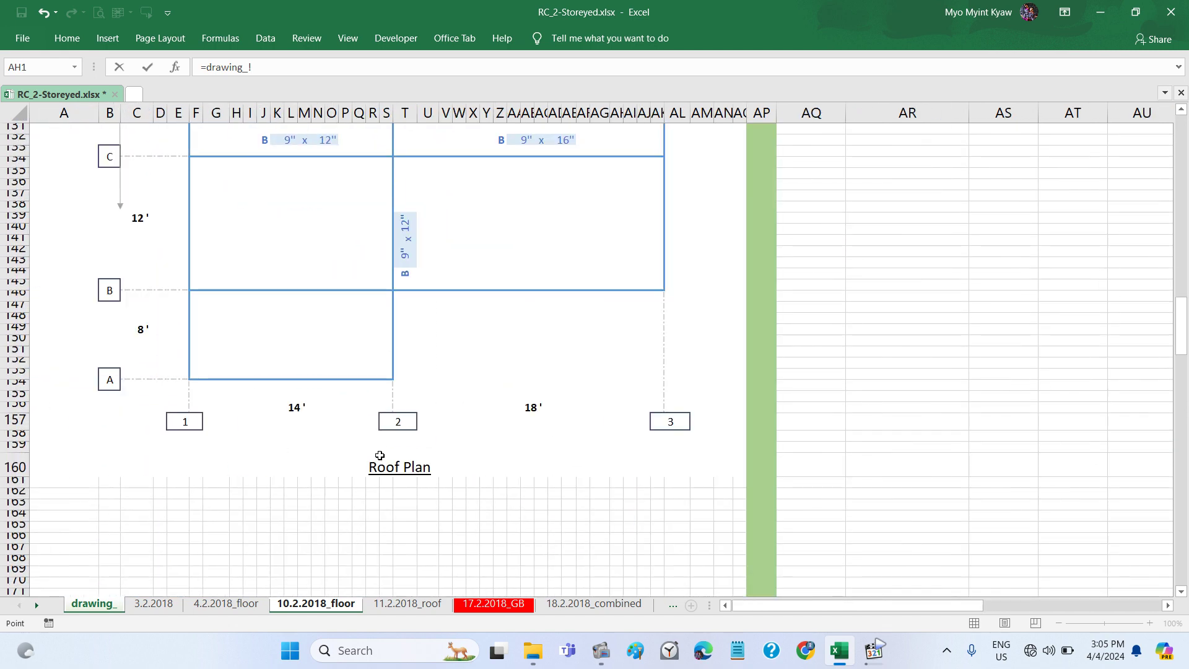
{"action": "scroll", "coordinate": [380, 455], "scroll_direction": "down", "scroll_amount": 9}
{"action": "scroll", "coordinate": [380, 455], "scroll_direction": "down", "scroll_amount": 7}
{"action": "scroll", "coordinate": [380, 455], "scroll_direction": "up", "scroll_amount": 2}
{"action": "scroll", "coordinate": [380, 455], "scroll_direction": "up", "scroll_amount": 1}
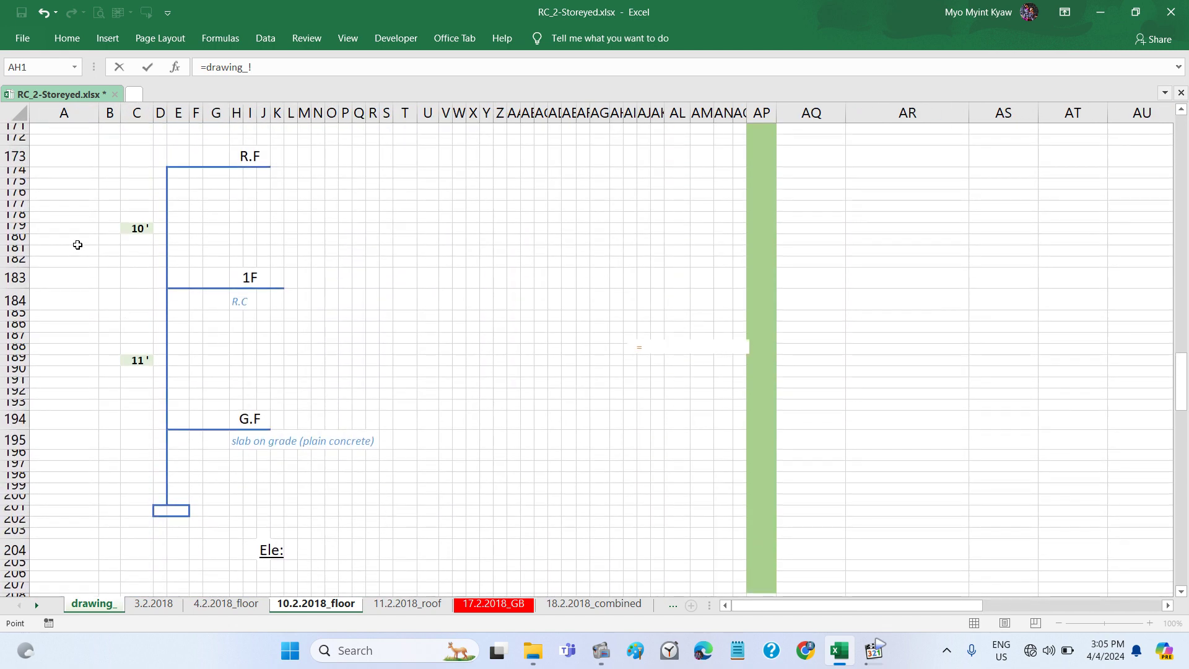
{"action": "left_click", "coordinate": [137, 228]}
{"action": "key", "text": "Return"}
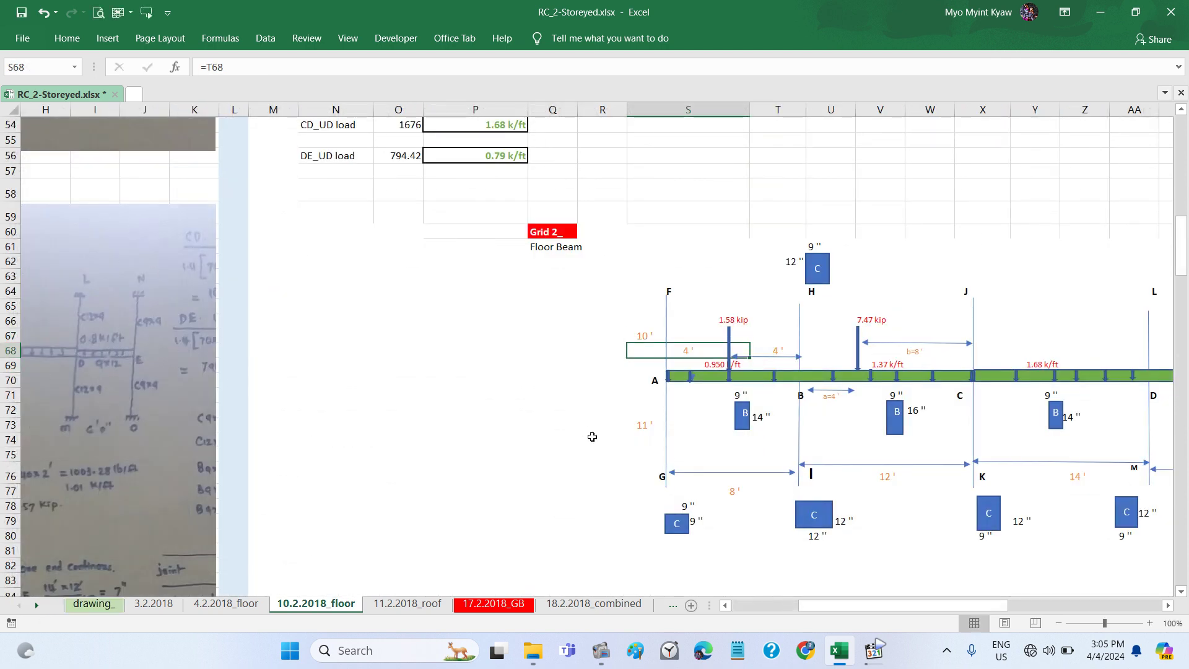
Step: Link the 11' storey height in S73 to cell C189 on the drawing_ sheet
{"action": "left_click", "coordinate": [640, 428]}
{"action": "type", "text": "="}
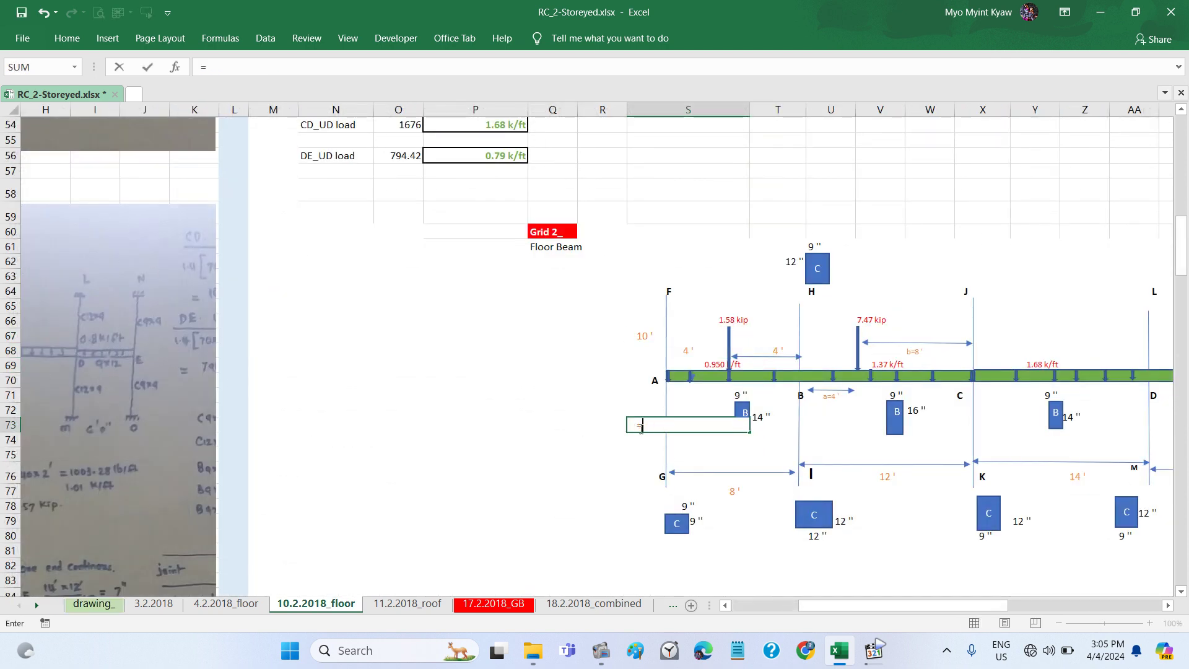
{"action": "left_click", "coordinate": [93, 604]}
{"action": "left_click", "coordinate": [132, 364]}
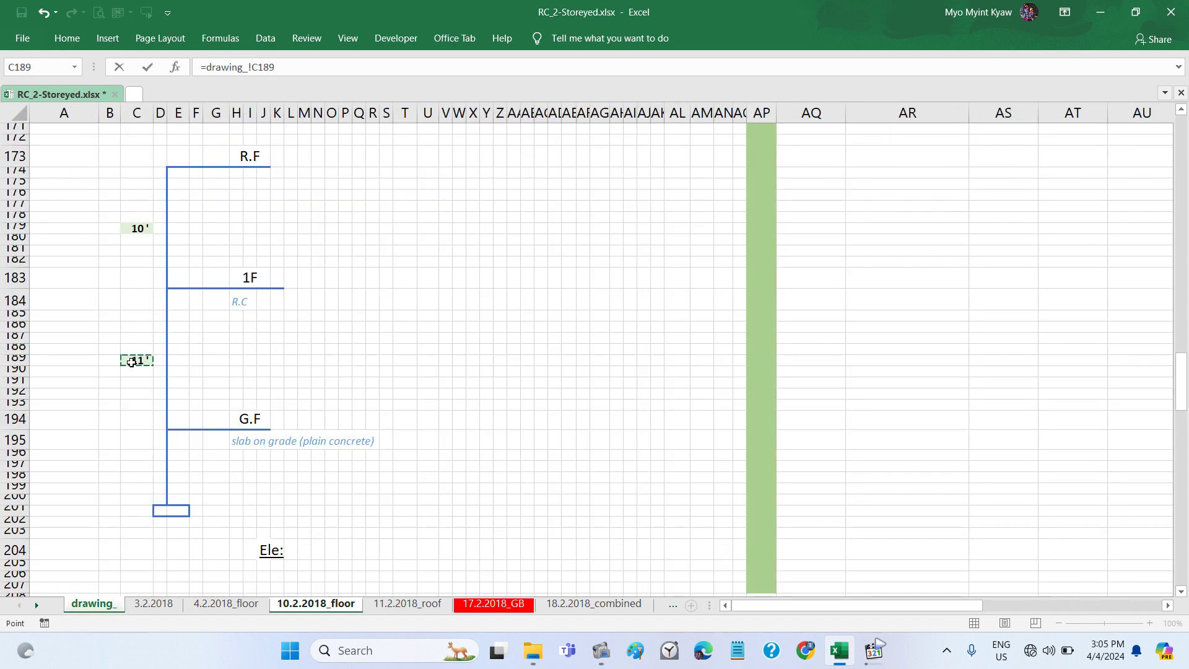
{"action": "key", "text": "Return"}
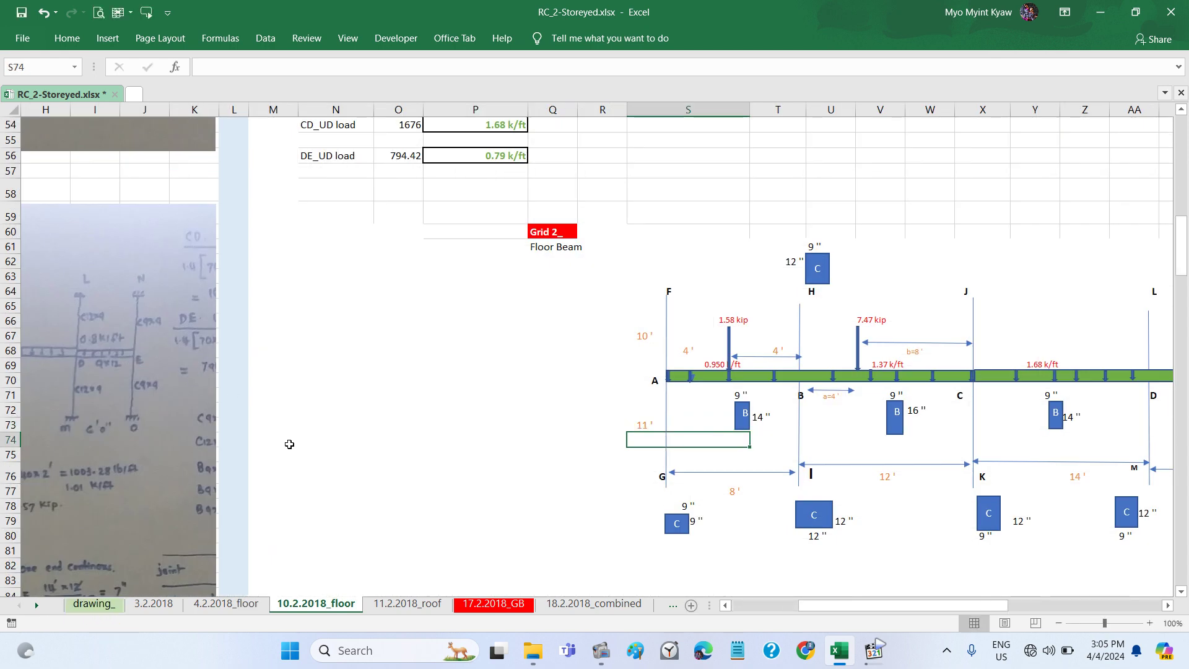
Step: Start a formula in S77 linking the 8' span to the drawing_ sheet
{"action": "left_click", "coordinate": [738, 473]}
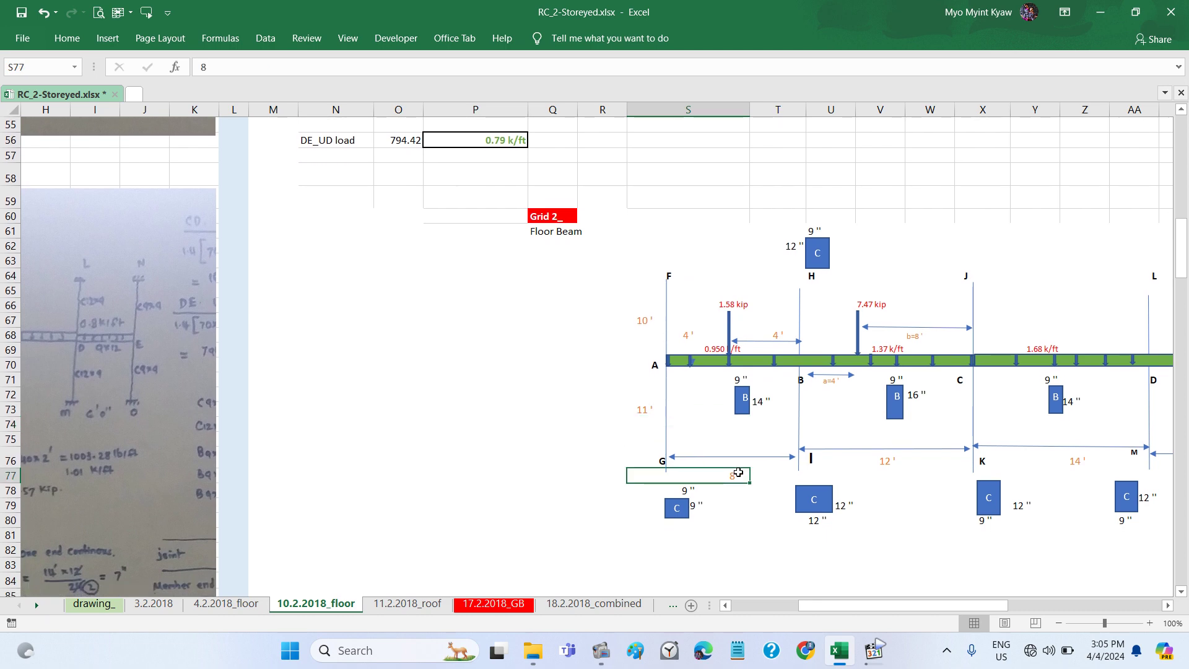
{"action": "type", "text": "="}
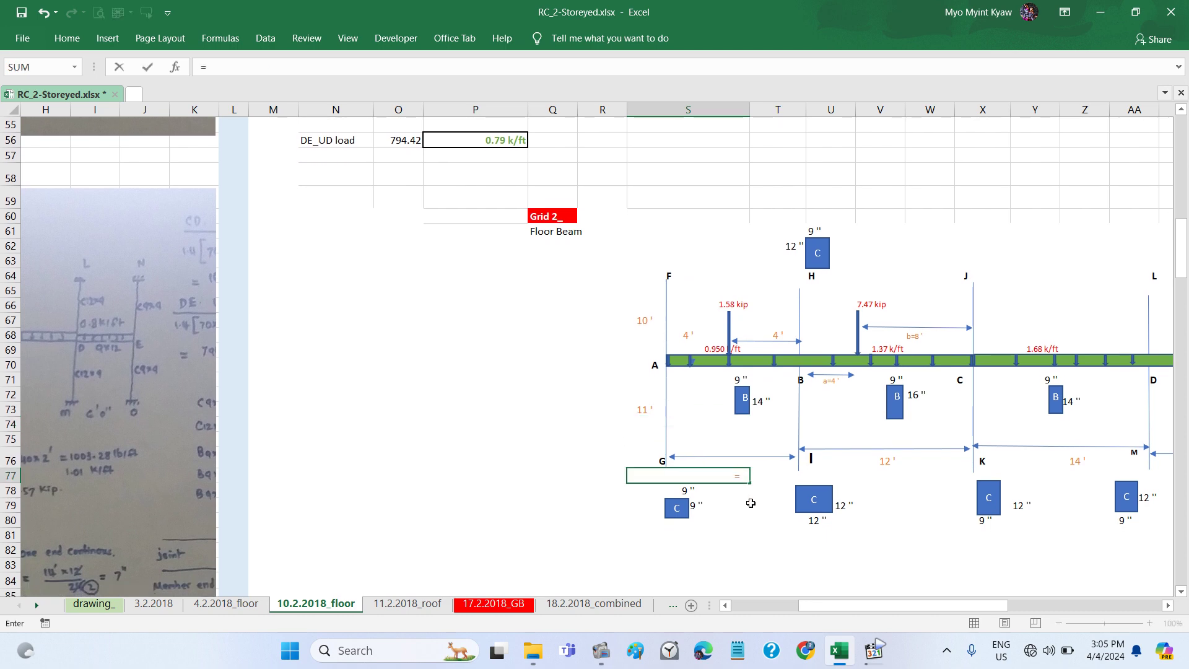
{"action": "left_click", "coordinate": [94, 603]}
{"action": "scroll", "coordinate": [505, 422], "scroll_direction": "up", "scroll_amount": 6}
{"action": "scroll", "coordinate": [505, 423], "scroll_direction": "up", "scroll_amount": 11}
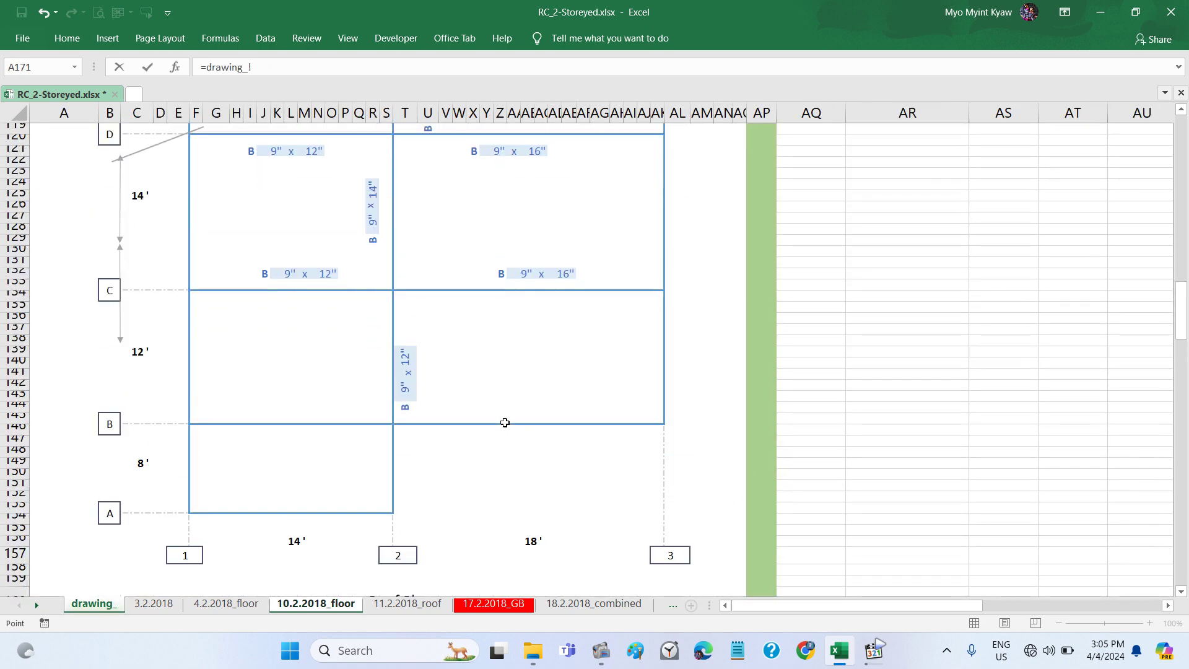
{"action": "scroll", "coordinate": [504, 422], "scroll_direction": "up", "scroll_amount": 2}
{"action": "scroll", "coordinate": [504, 423], "scroll_direction": "down", "scroll_amount": 1}
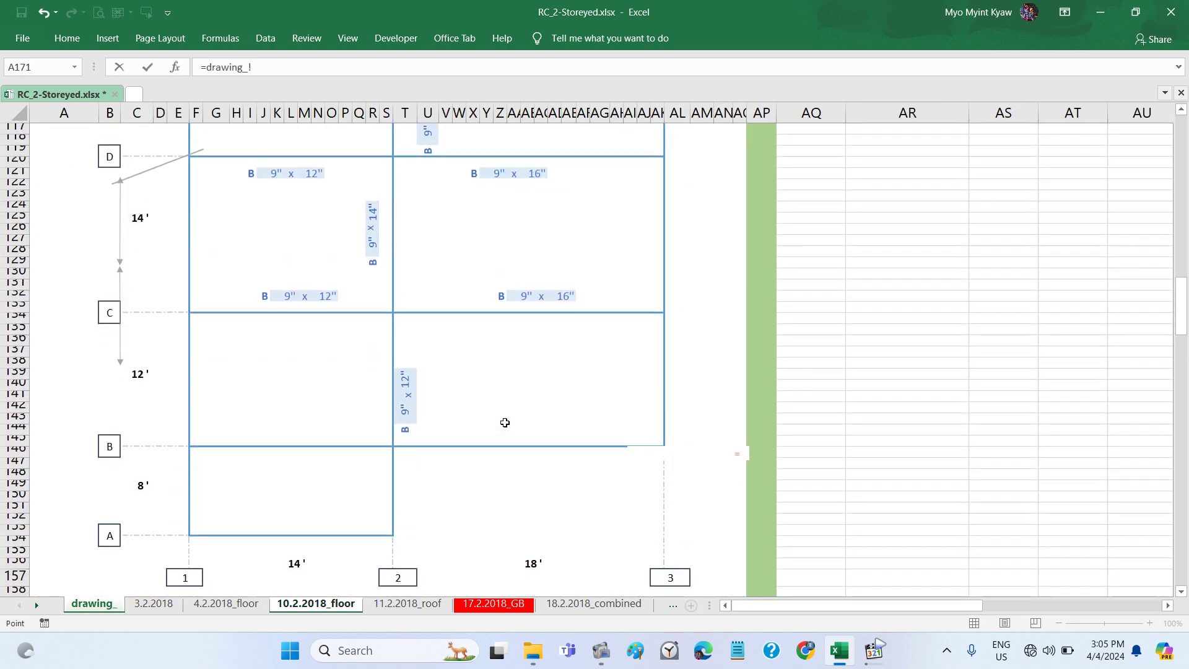
{"action": "scroll", "coordinate": [505, 423], "scroll_direction": "up", "scroll_amount": 2}
{"action": "scroll", "coordinate": [504, 422], "scroll_direction": "up", "scroll_amount": 5}
{"action": "scroll", "coordinate": [505, 422], "scroll_direction": "up", "scroll_amount": 8}
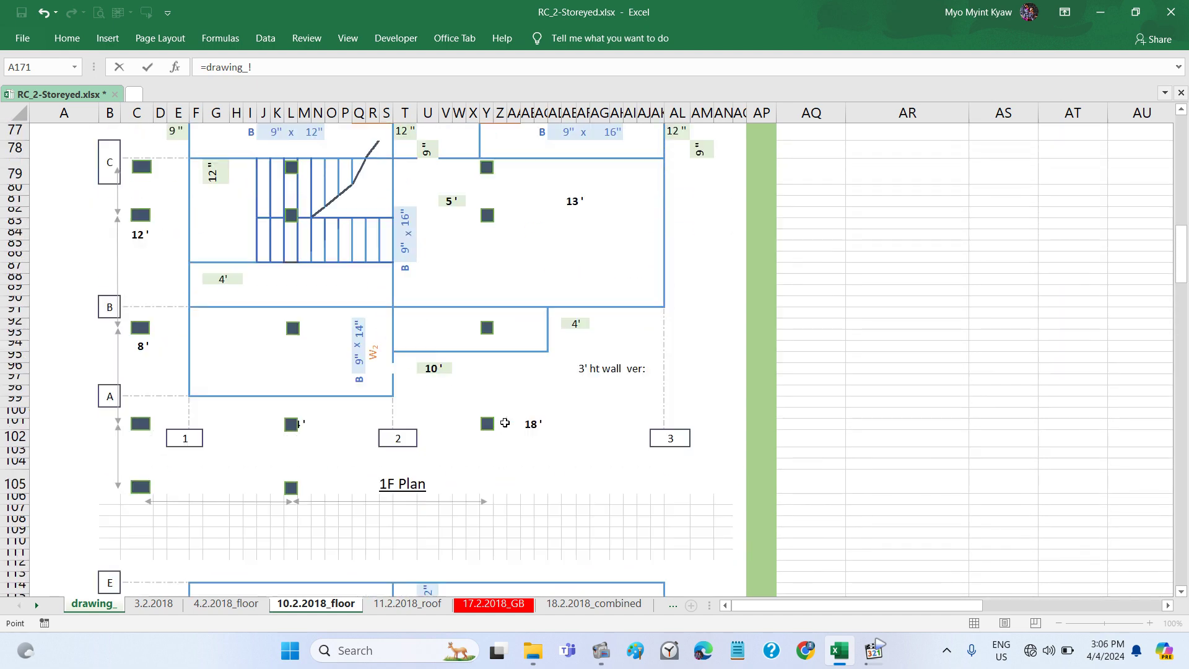
{"action": "scroll", "coordinate": [505, 422], "scroll_direction": "up", "scroll_amount": 2}
{"action": "scroll", "coordinate": [505, 423], "scroll_direction": "up", "scroll_amount": 3}
{"action": "scroll", "coordinate": [505, 423], "scroll_direction": "up", "scroll_amount": 1}
{"action": "scroll", "coordinate": [505, 422], "scroll_direction": "down", "scroll_amount": 1}
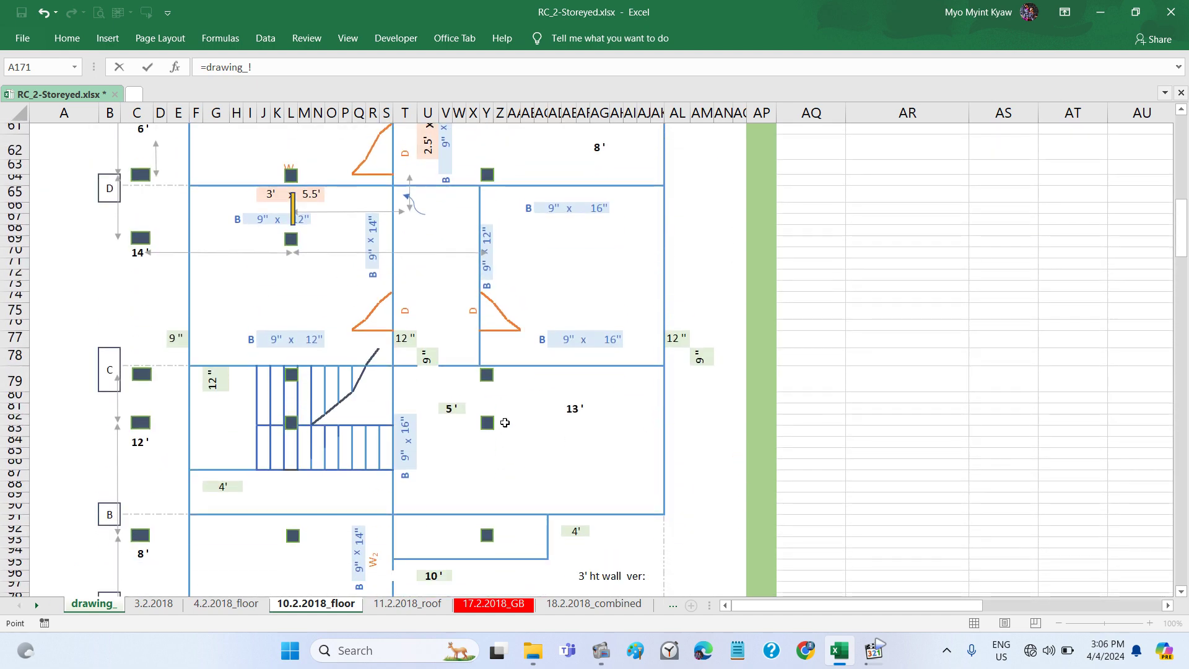
{"action": "scroll", "coordinate": [505, 423], "scroll_direction": "up", "scroll_amount": 1}
{"action": "scroll", "coordinate": [505, 423], "scroll_direction": "up", "scroll_amount": 1}
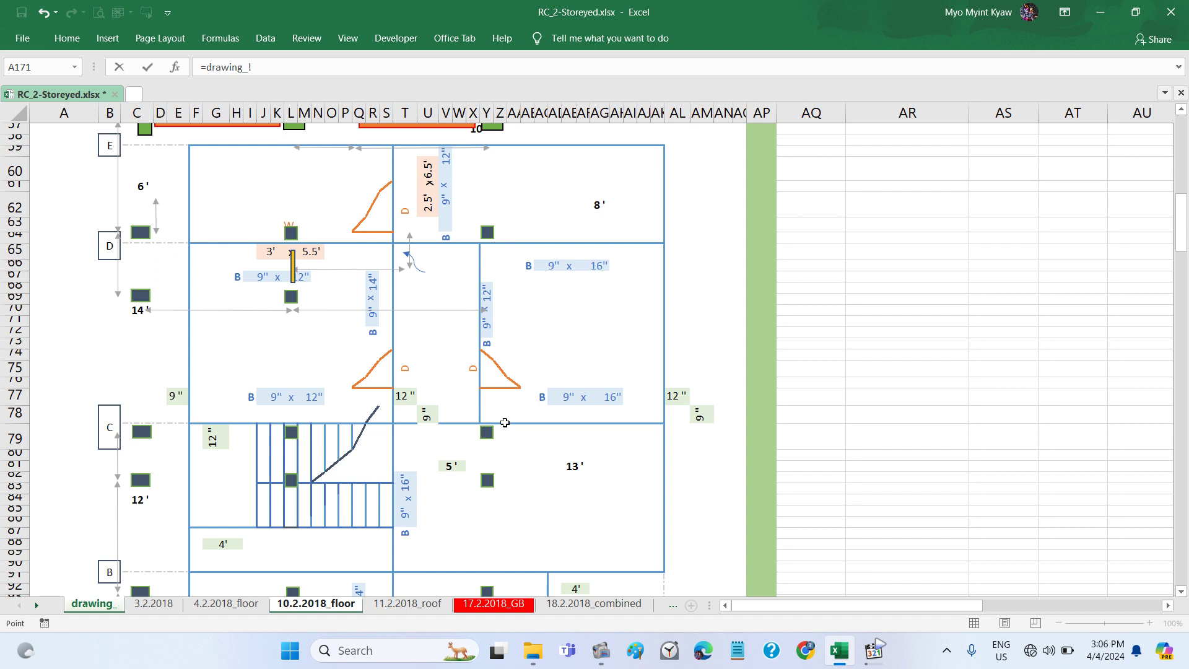
{"action": "scroll", "coordinate": [505, 423], "scroll_direction": "down", "scroll_amount": 1}
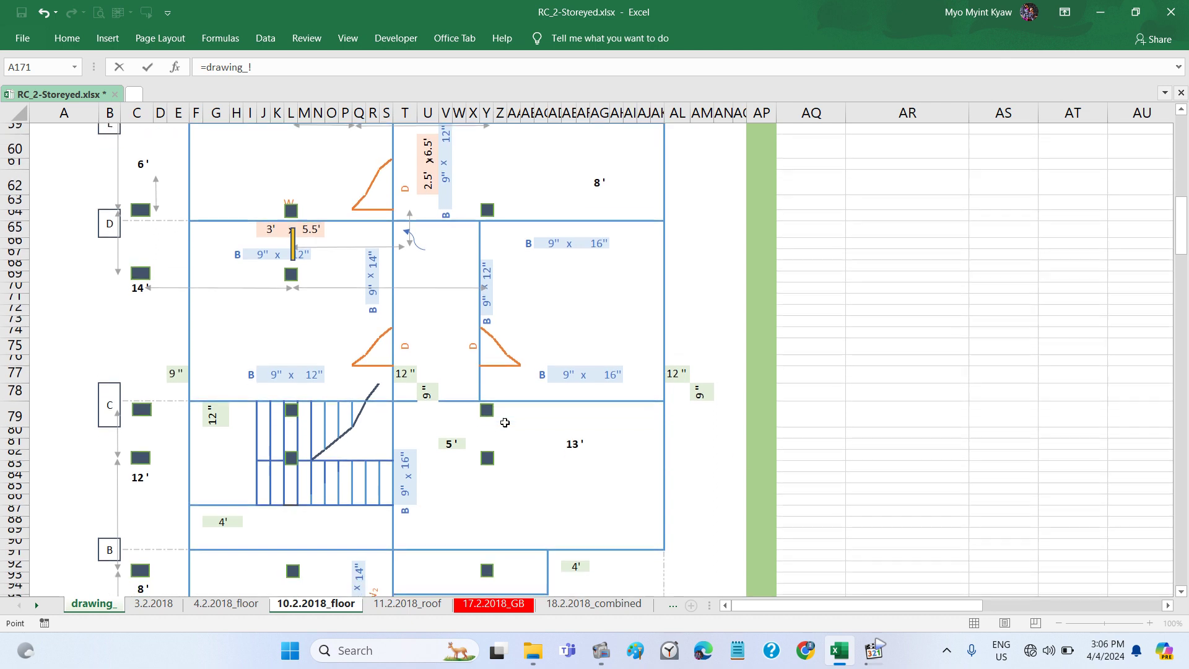
{"action": "left_click", "coordinate": [874, 650]}
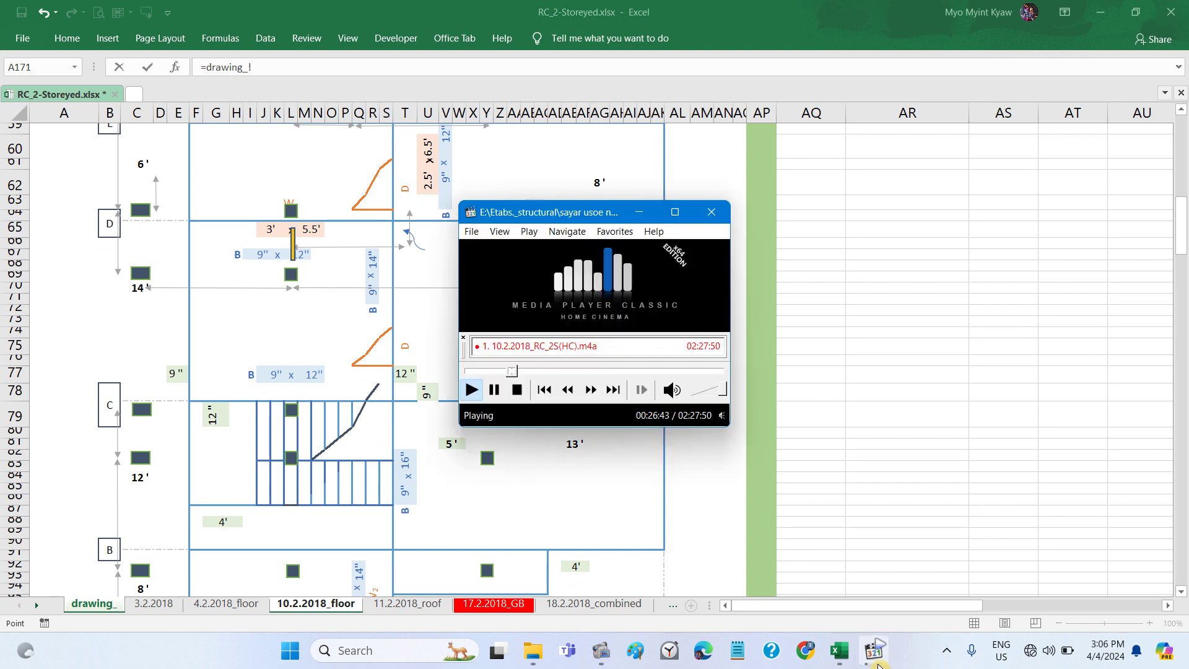
{"action": "left_click", "coordinate": [494, 389]}
{"action": "left_click", "coordinate": [870, 415]}
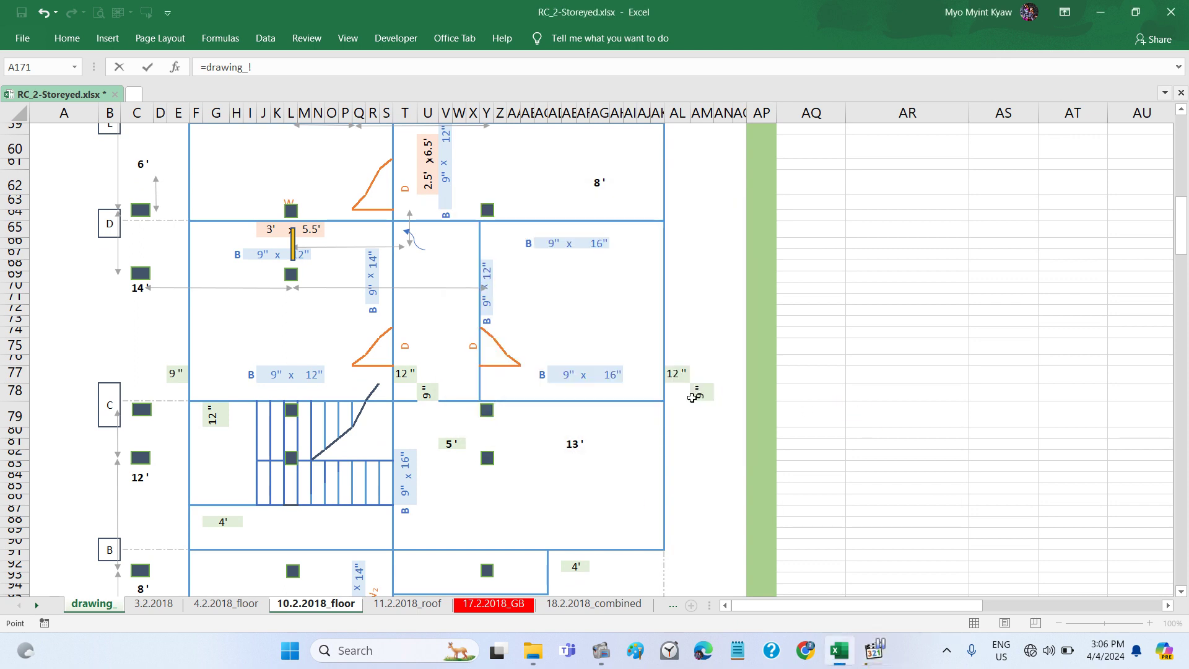
{"action": "scroll", "coordinate": [688, 396], "scroll_direction": "up", "scroll_amount": 2}
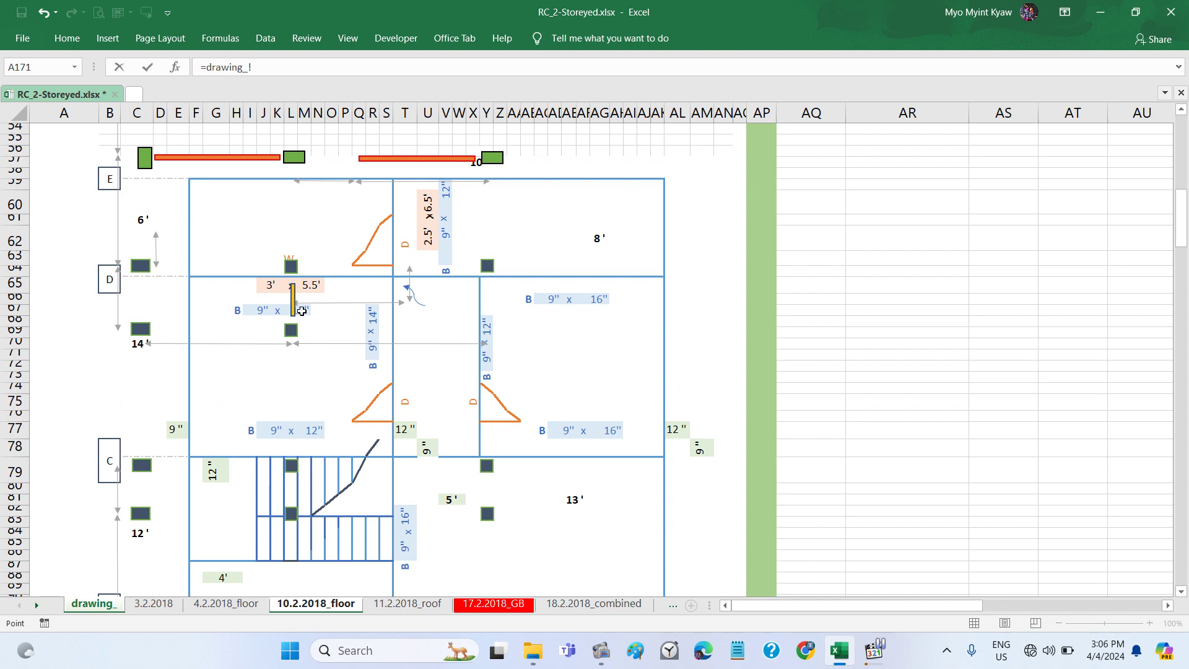
{"action": "scroll", "coordinate": [301, 310], "scroll_direction": "down", "scroll_amount": 2}
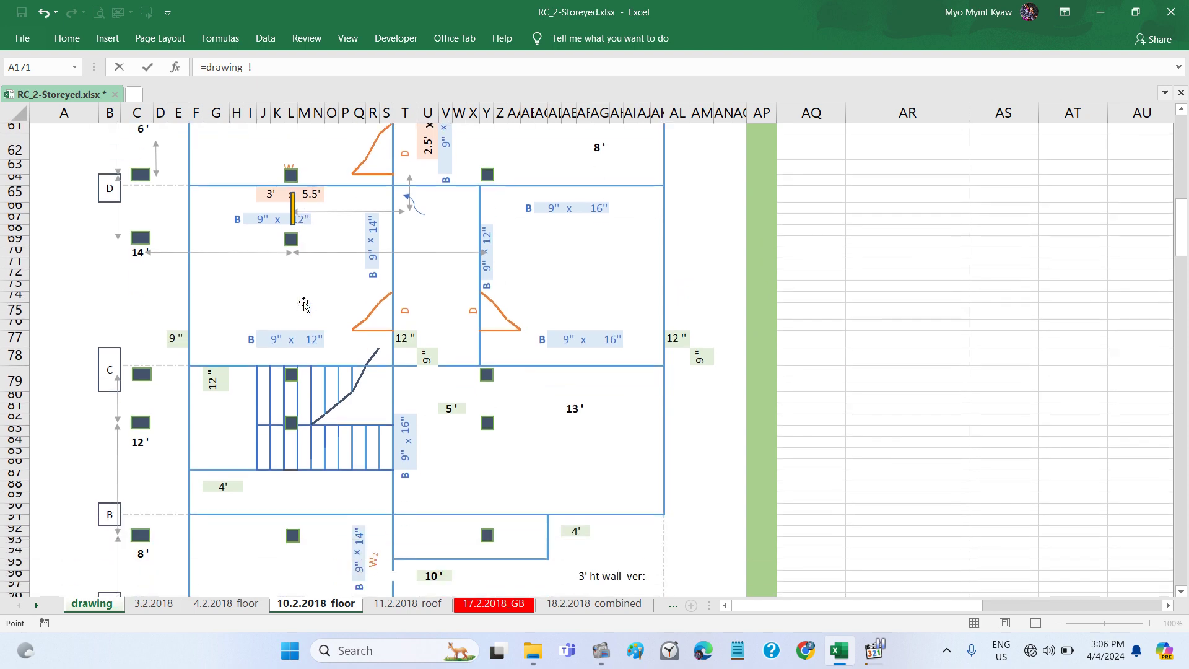
{"action": "scroll", "coordinate": [302, 306], "scroll_direction": "down", "scroll_amount": 3}
{"action": "scroll", "coordinate": [304, 302], "scroll_direction": "down", "scroll_amount": 1}
{"action": "scroll", "coordinate": [304, 301], "scroll_direction": "down", "scroll_amount": 1}
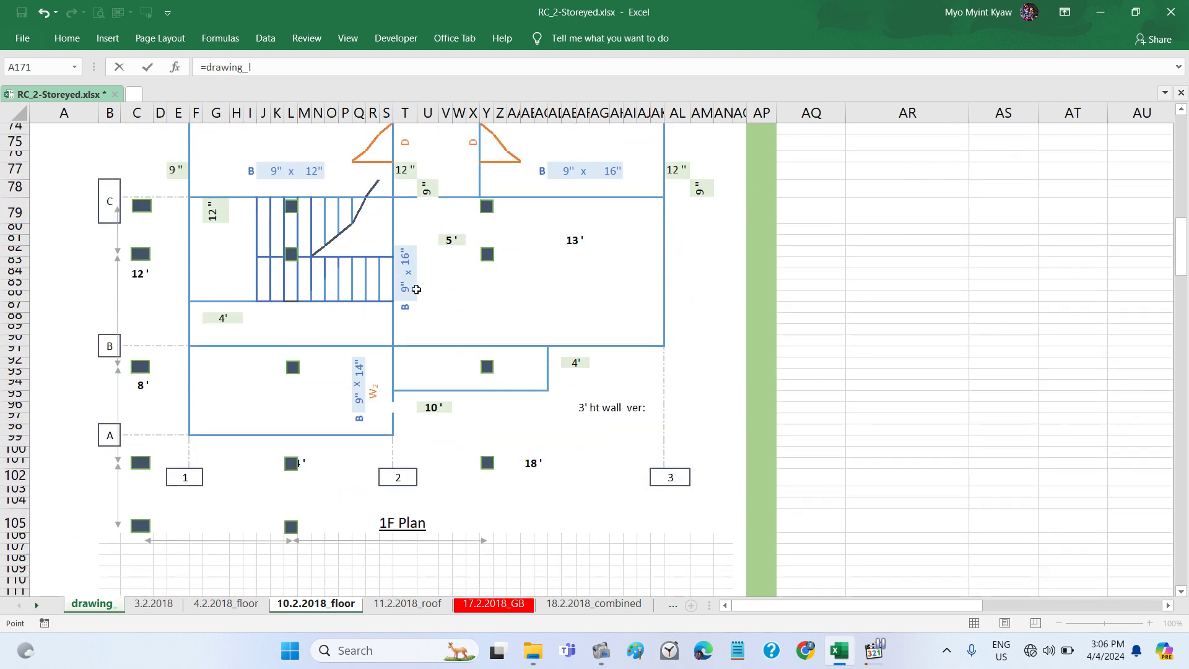
{"action": "scroll", "coordinate": [438, 372], "scroll_direction": "down", "scroll_amount": 2}
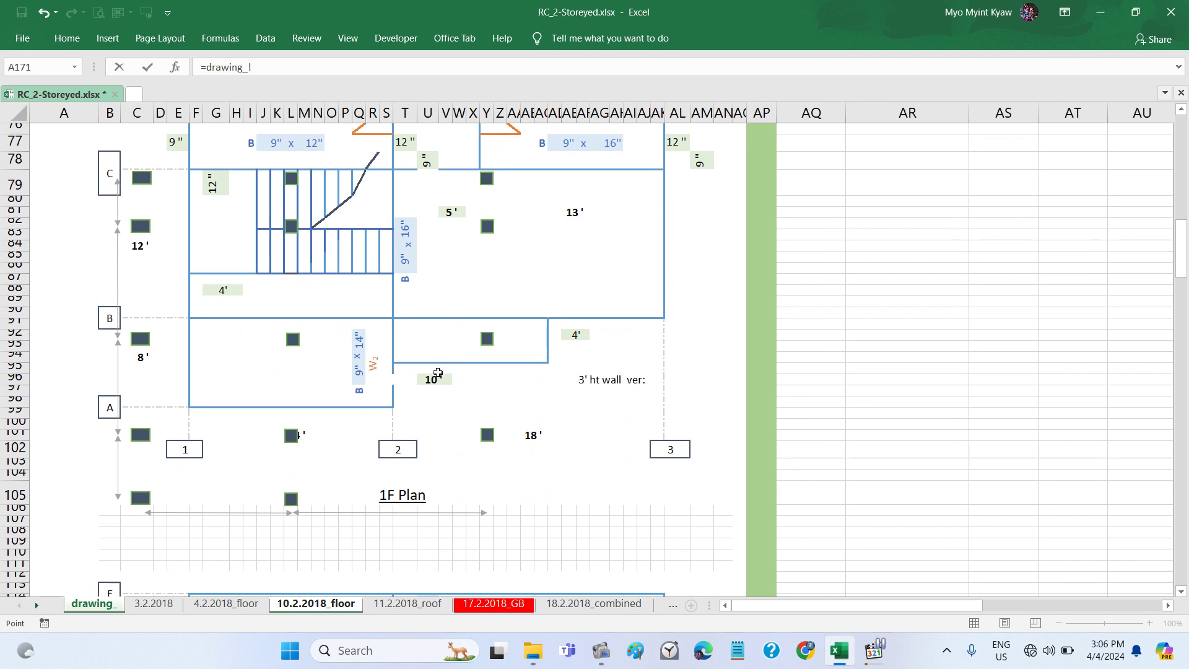
{"action": "scroll", "coordinate": [438, 372], "scroll_direction": "up", "scroll_amount": 1}
{"action": "scroll", "coordinate": [438, 372], "scroll_direction": "up", "scroll_amount": 3}
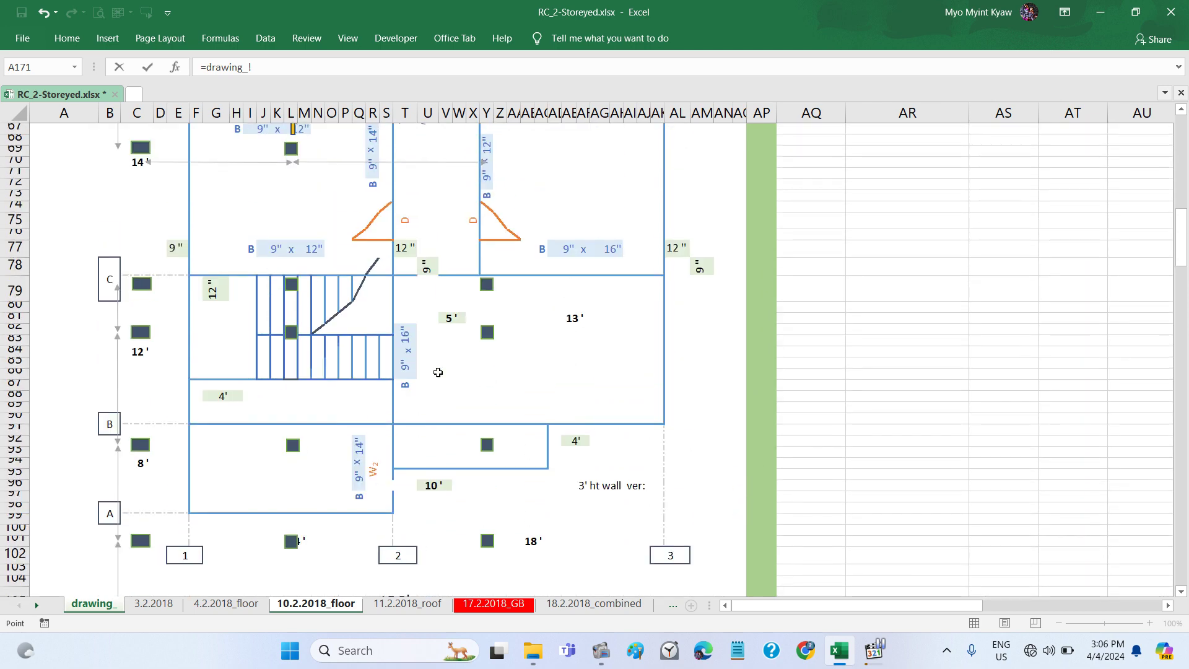
{"action": "scroll", "coordinate": [438, 372], "scroll_direction": "up", "scroll_amount": 3}
{"action": "scroll", "coordinate": [438, 372], "scroll_direction": "up", "scroll_amount": 4}
{"action": "scroll", "coordinate": [438, 372], "scroll_direction": "up", "scroll_amount": 4}
{"action": "scroll", "coordinate": [438, 372], "scroll_direction": "up", "scroll_amount": 5}
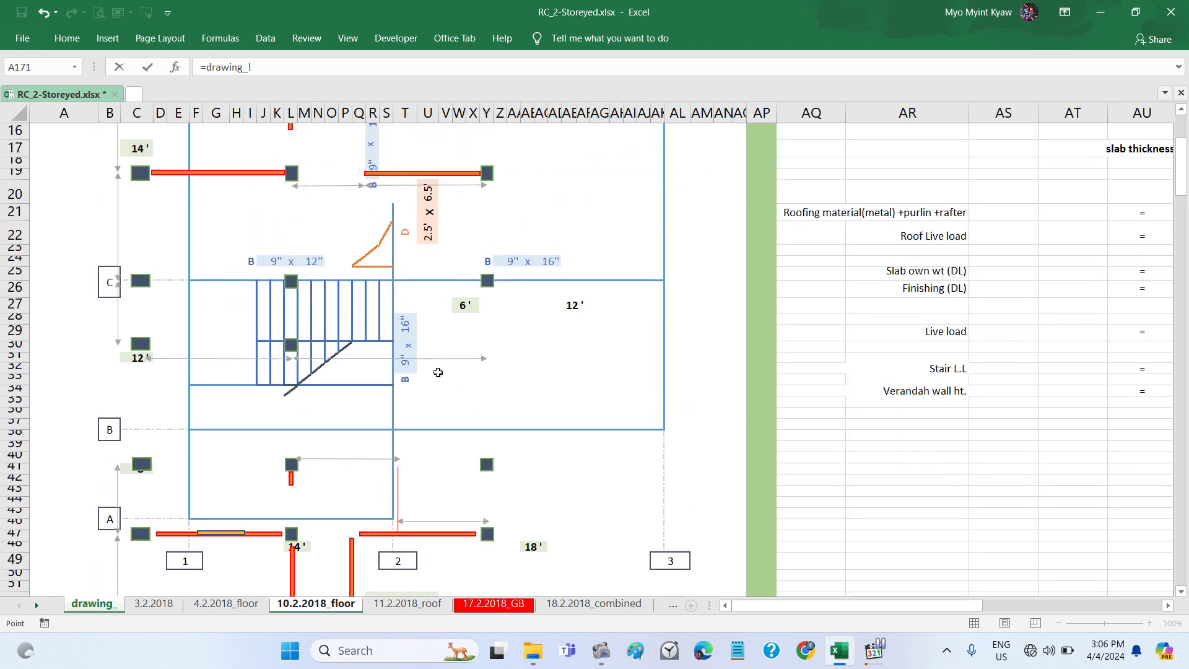
{"action": "scroll", "coordinate": [438, 372], "scroll_direction": "up", "scroll_amount": 4}
{"action": "scroll", "coordinate": [438, 372], "scroll_direction": "up", "scroll_amount": 2}
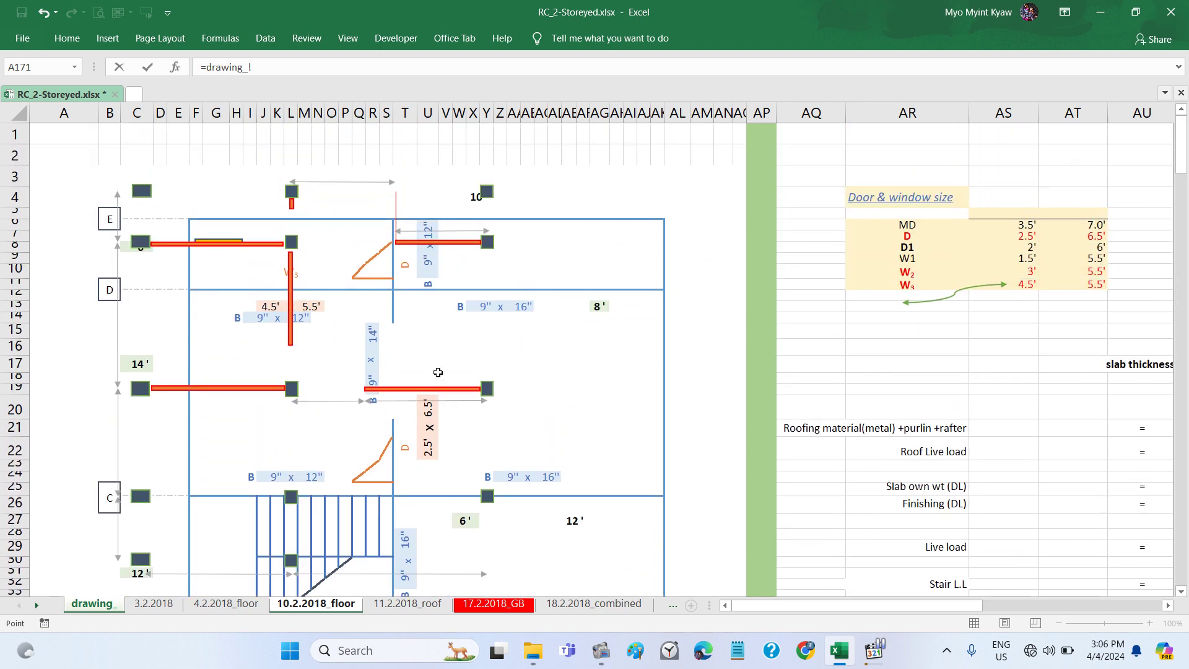
{"action": "scroll", "coordinate": [438, 372], "scroll_direction": "right", "scroll_amount": 3}
{"action": "scroll", "coordinate": [437, 372], "scroll_direction": "left", "scroll_amount": 3}
{"action": "scroll", "coordinate": [438, 372], "scroll_direction": "down", "scroll_amount": 2}
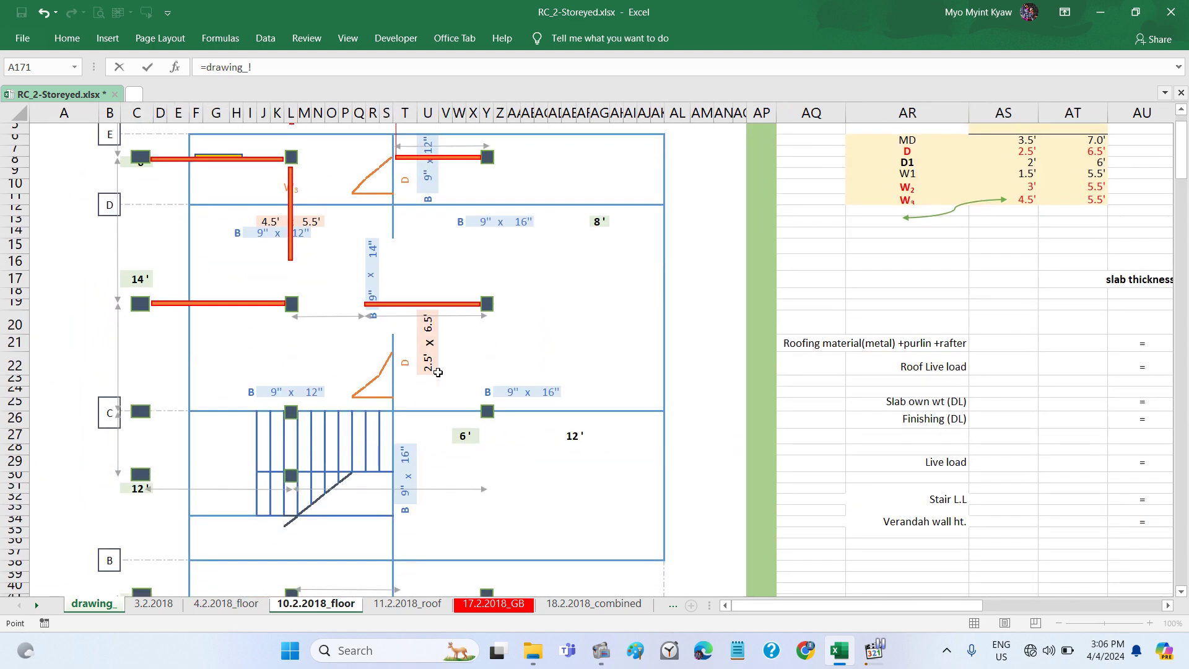
{"action": "scroll", "coordinate": [438, 372], "scroll_direction": "down", "scroll_amount": 1}
{"action": "scroll", "coordinate": [438, 372], "scroll_direction": "down", "scroll_amount": 2}
{"action": "scroll", "coordinate": [439, 369], "scroll_direction": "down", "scroll_amount": 2}
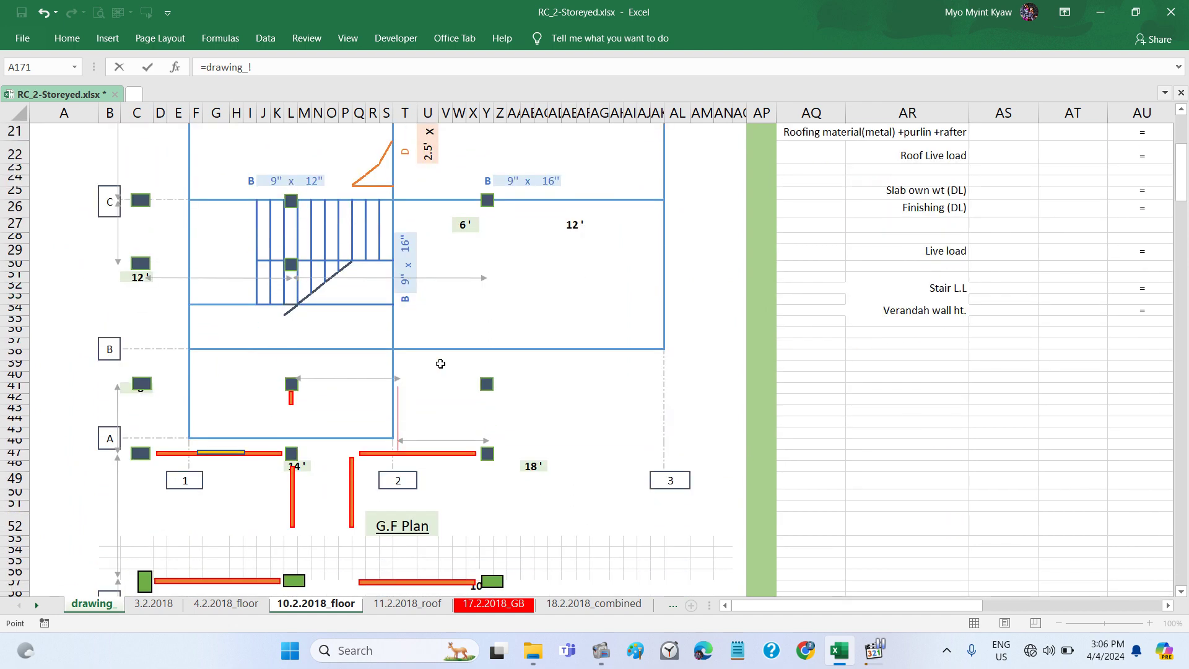
{"action": "scroll", "coordinate": [440, 364], "scroll_direction": "down", "scroll_amount": 1}
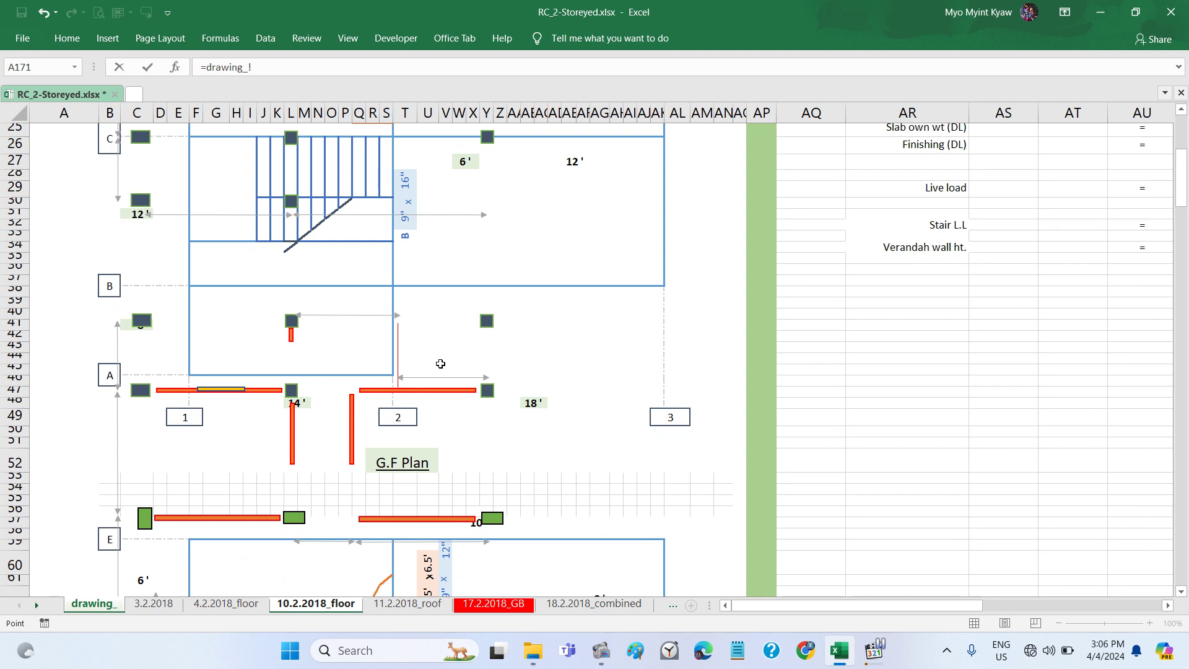
{"action": "scroll", "coordinate": [440, 363], "scroll_direction": "up", "scroll_amount": 2}
{"action": "scroll", "coordinate": [440, 364], "scroll_direction": "up", "scroll_amount": 2}
{"action": "scroll", "coordinate": [440, 363], "scroll_direction": "up", "scroll_amount": 3}
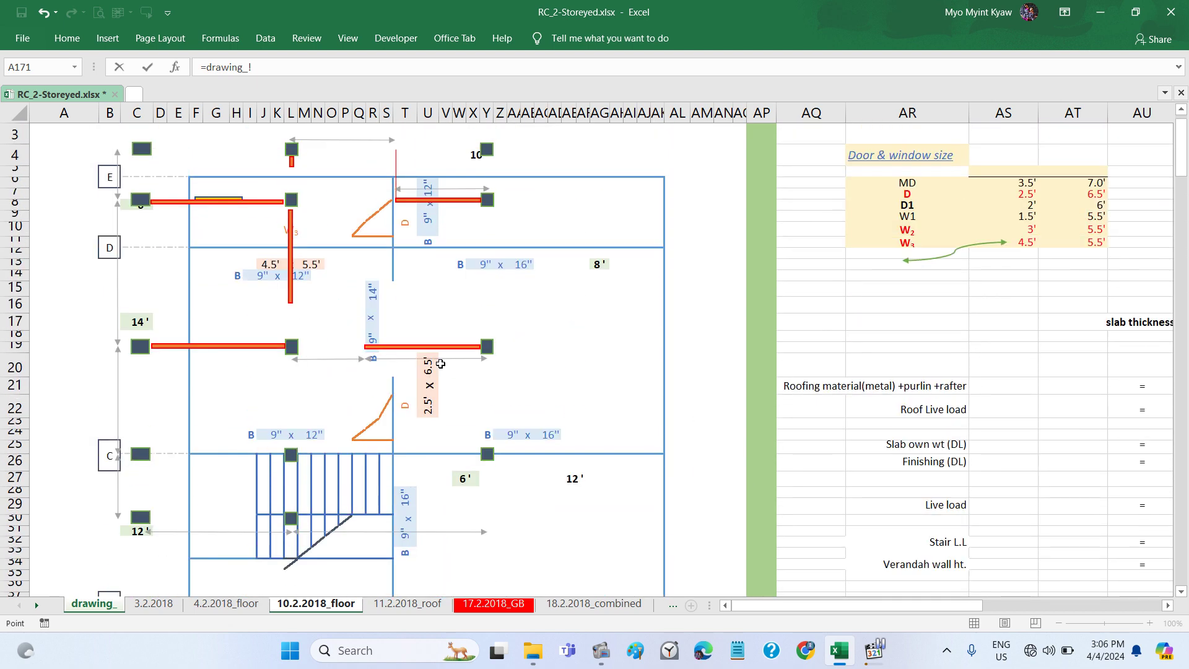
{"action": "scroll", "coordinate": [440, 363], "scroll_direction": "up", "scroll_amount": 1}
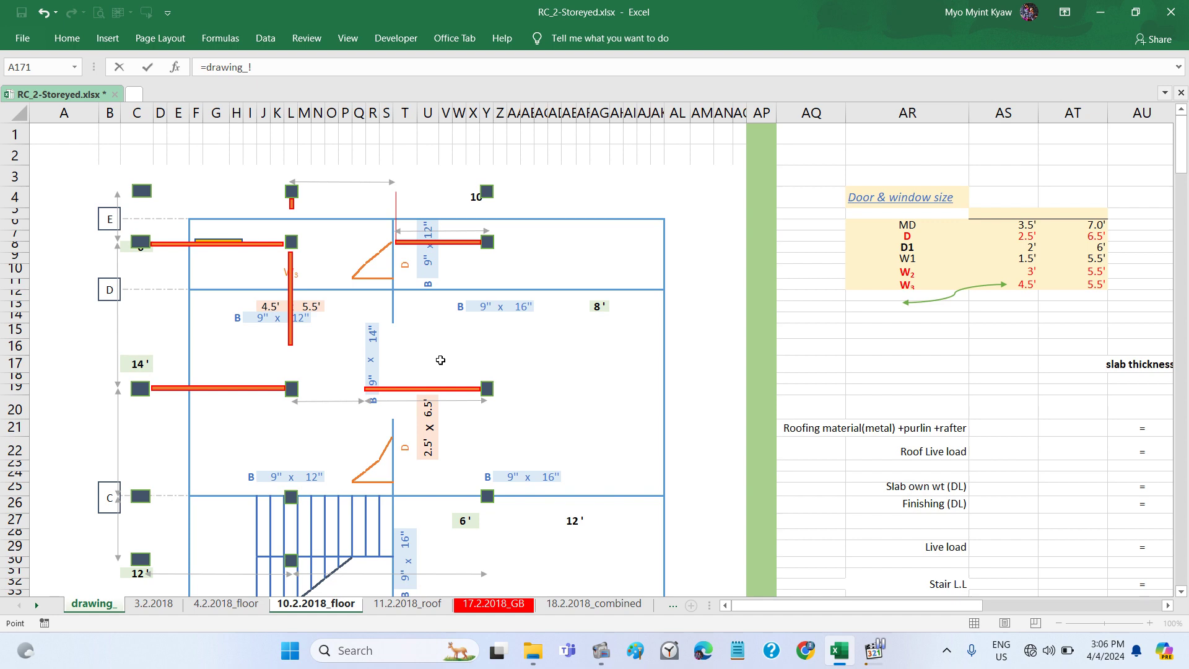
{"action": "scroll", "coordinate": [441, 360], "scroll_direction": "down", "scroll_amount": 3}
{"action": "scroll", "coordinate": [441, 359], "scroll_direction": "down", "scroll_amount": 4}
{"action": "scroll", "coordinate": [440, 359], "scroll_direction": "down", "scroll_amount": 1}
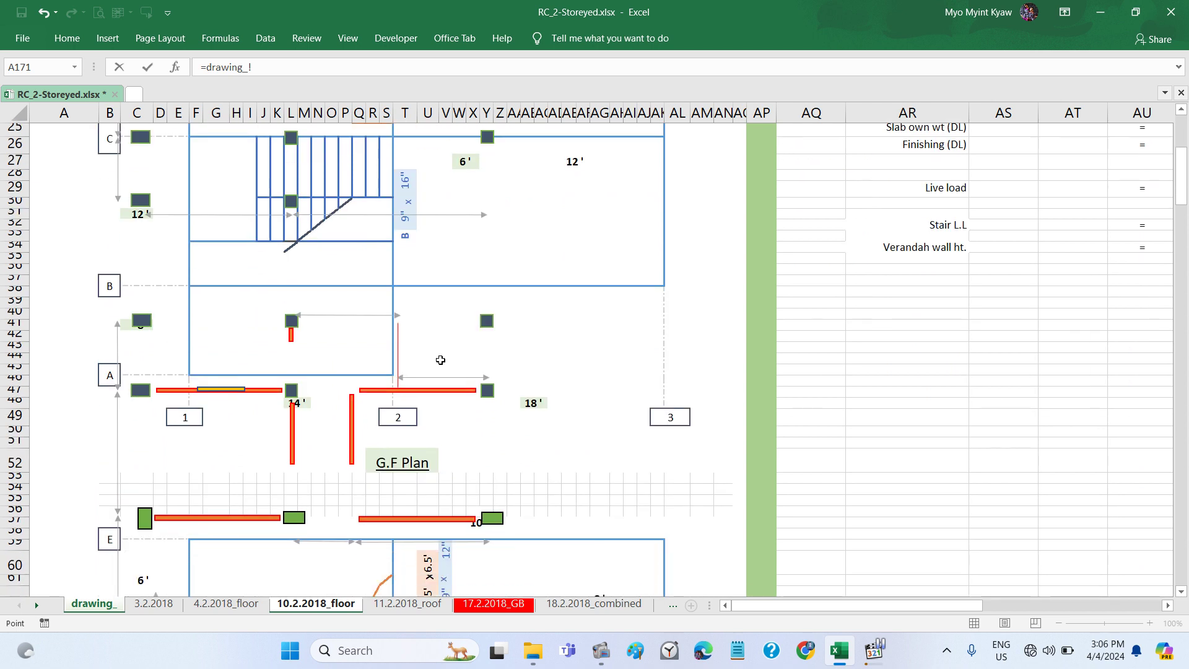
{"action": "scroll", "coordinate": [441, 360], "scroll_direction": "down", "scroll_amount": 1}
{"action": "scroll", "coordinate": [441, 359], "scroll_direction": "down", "scroll_amount": 3}
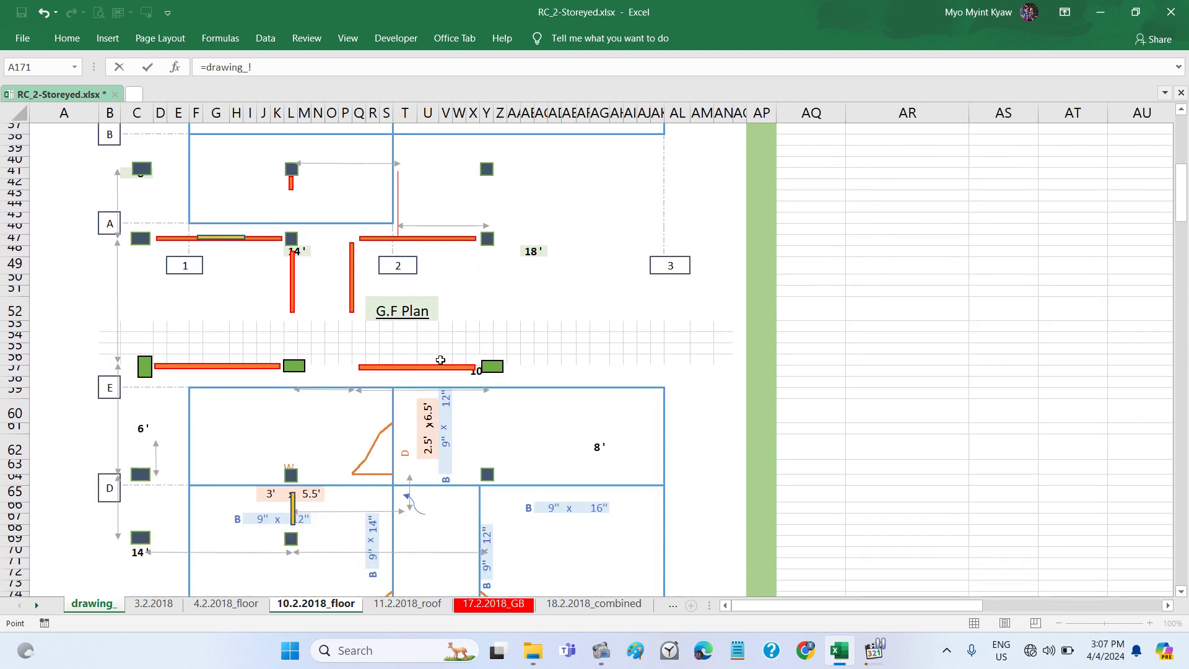
{"action": "scroll", "coordinate": [440, 360], "scroll_direction": "down", "scroll_amount": 2}
{"action": "scroll", "coordinate": [440, 360], "scroll_direction": "down", "scroll_amount": 2}
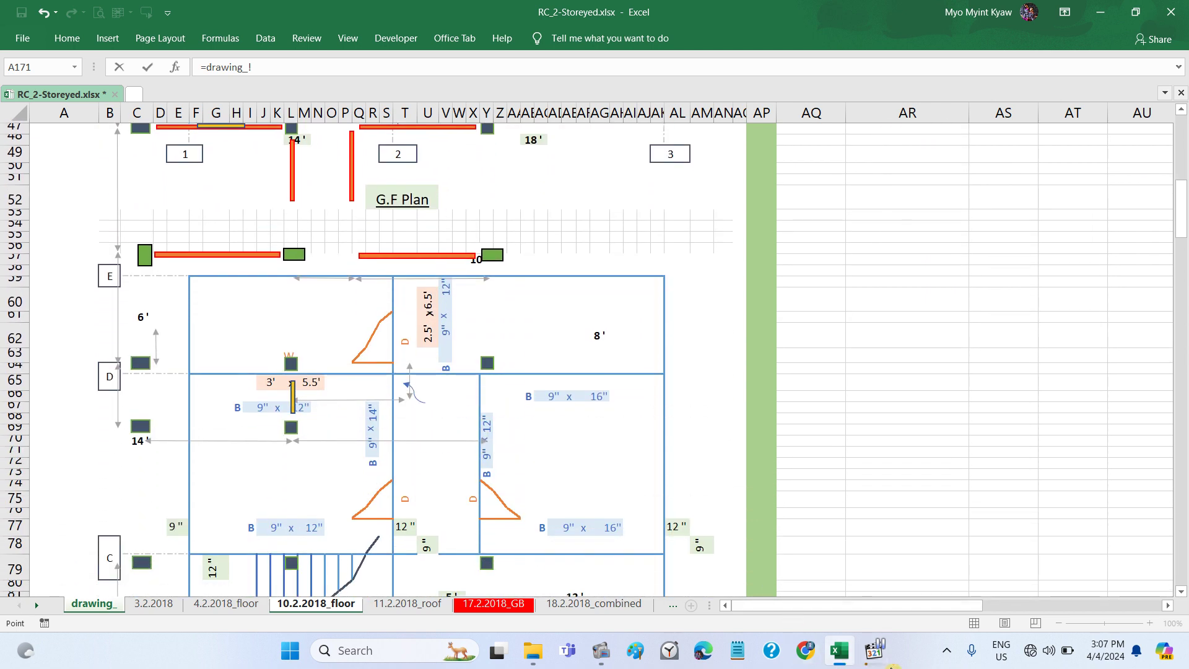
{"action": "scroll", "coordinate": [519, 336], "scroll_direction": "down", "scroll_amount": 2}
{"action": "scroll", "coordinate": [519, 336], "scroll_direction": "down", "scroll_amount": 1}
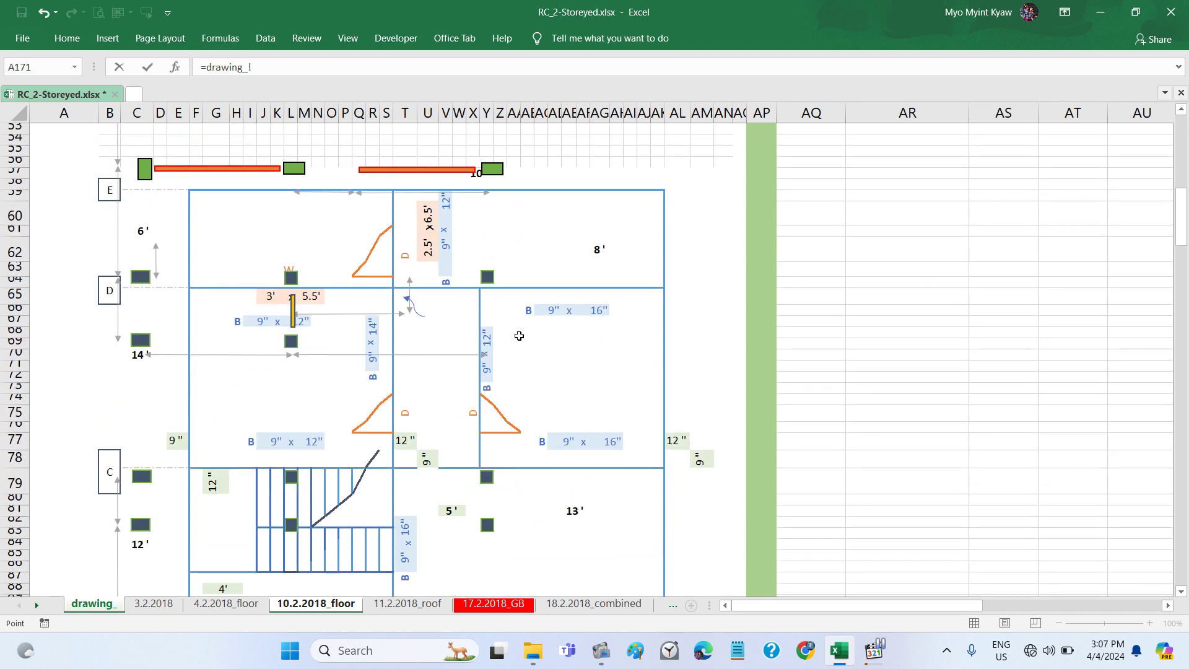
{"action": "scroll", "coordinate": [519, 336], "scroll_direction": "down", "scroll_amount": 1}
{"action": "scroll", "coordinate": [519, 336], "scroll_direction": "down", "scroll_amount": 4}
{"action": "scroll", "coordinate": [519, 336], "scroll_direction": "down", "scroll_amount": 1}
{"action": "scroll", "coordinate": [519, 336], "scroll_direction": "up", "scroll_amount": 2}
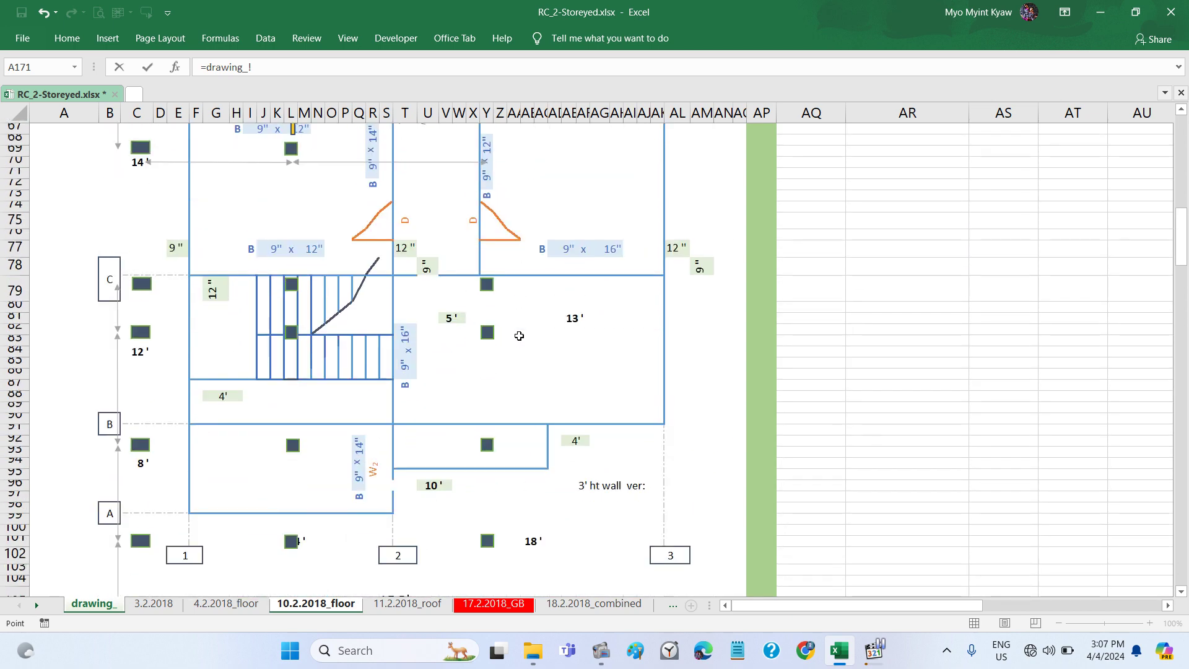
{"action": "scroll", "coordinate": [519, 336], "scroll_direction": "down", "scroll_amount": 3}
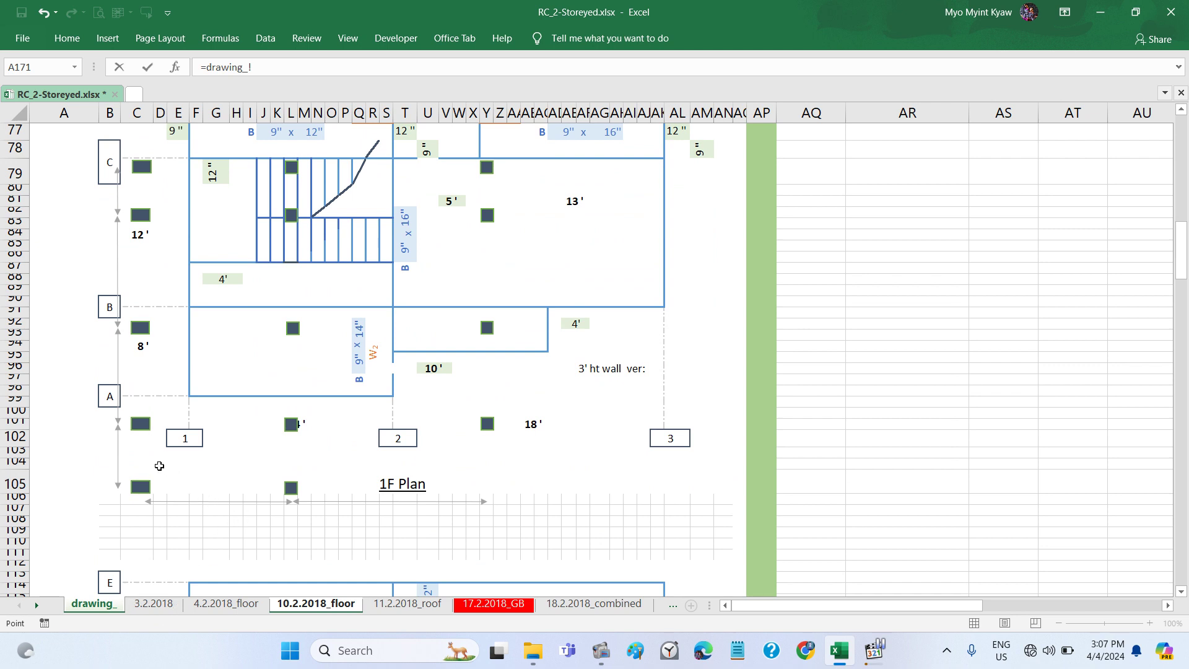
Step: Cancel the 8' span link, then link the 12' span to the plan's 12' dimension
{"action": "left_click", "coordinate": [140, 345]}
{"action": "key", "text": "Escape"}
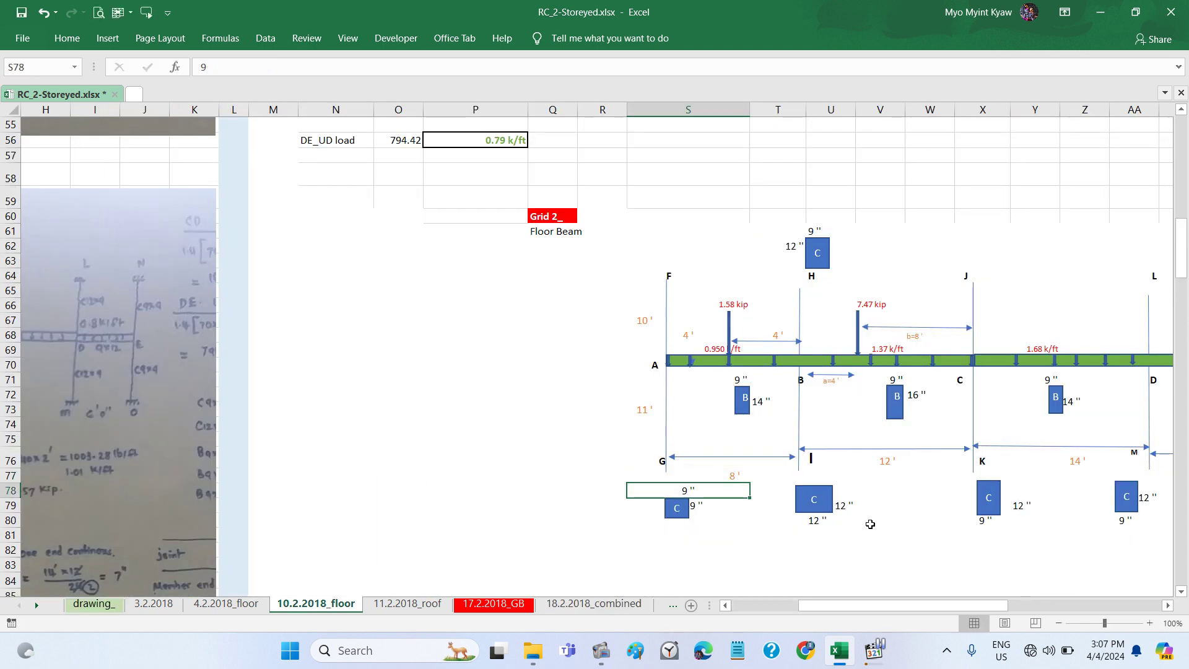
{"action": "left_click", "coordinate": [881, 465]}
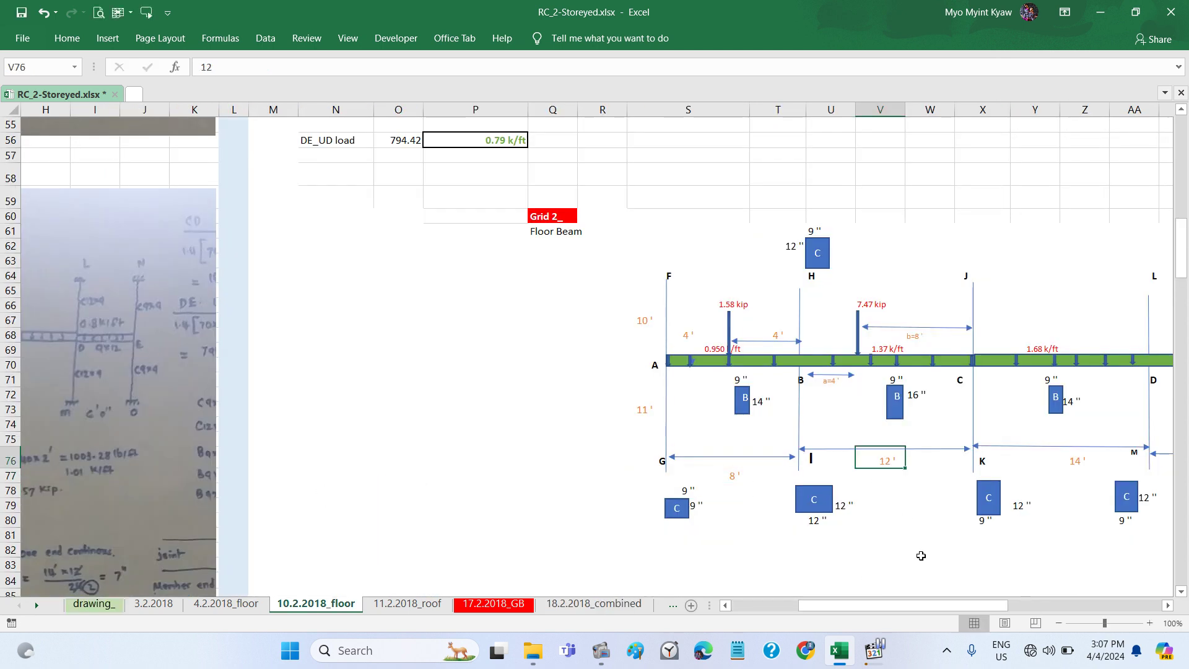
{"action": "type", "text": "="}
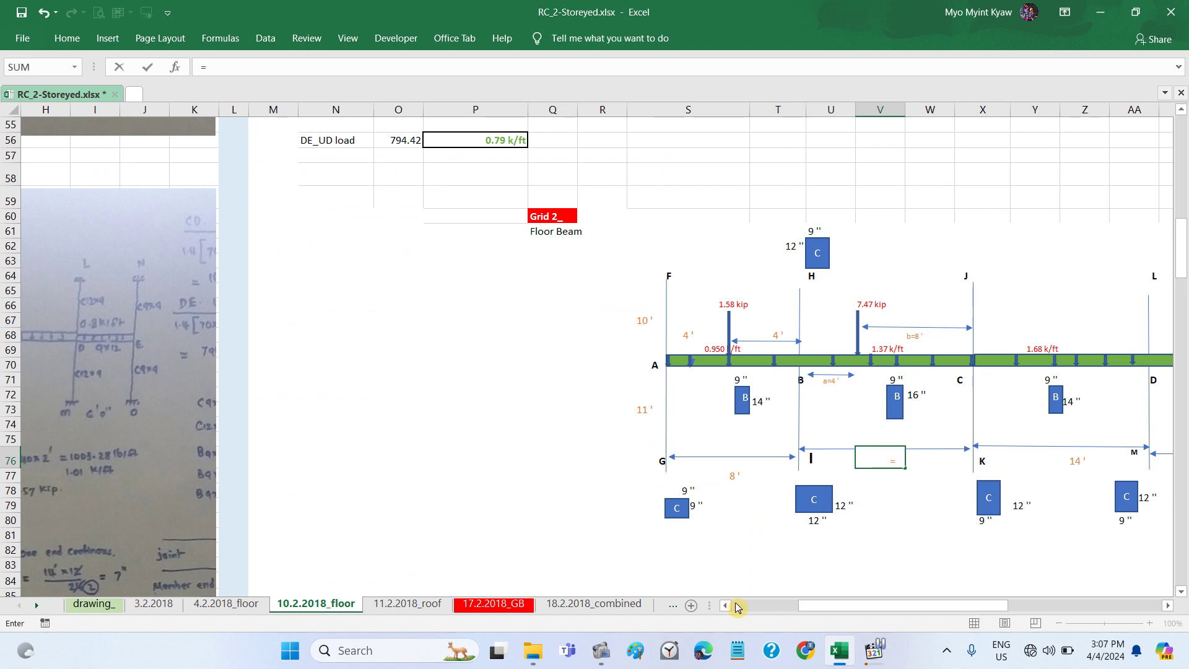
{"action": "left_click", "coordinate": [94, 606]}
{"action": "scroll", "coordinate": [200, 428], "scroll_direction": "up", "scroll_amount": 2}
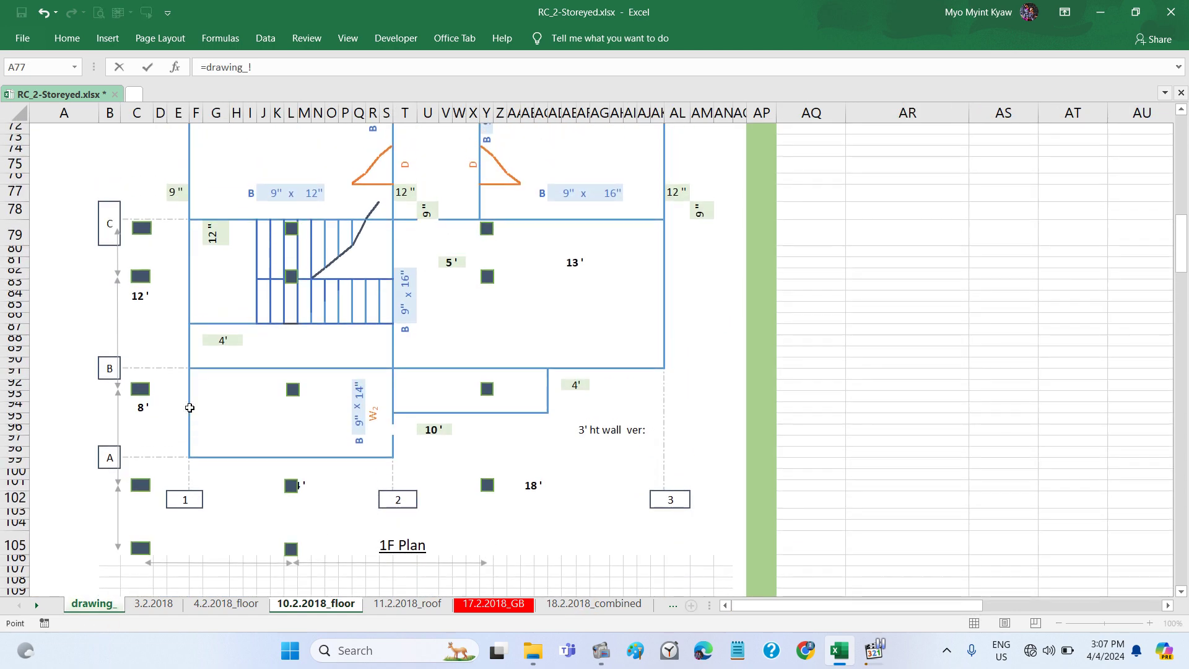
{"action": "left_click", "coordinate": [137, 300]}
{"action": "key", "text": "Return"}
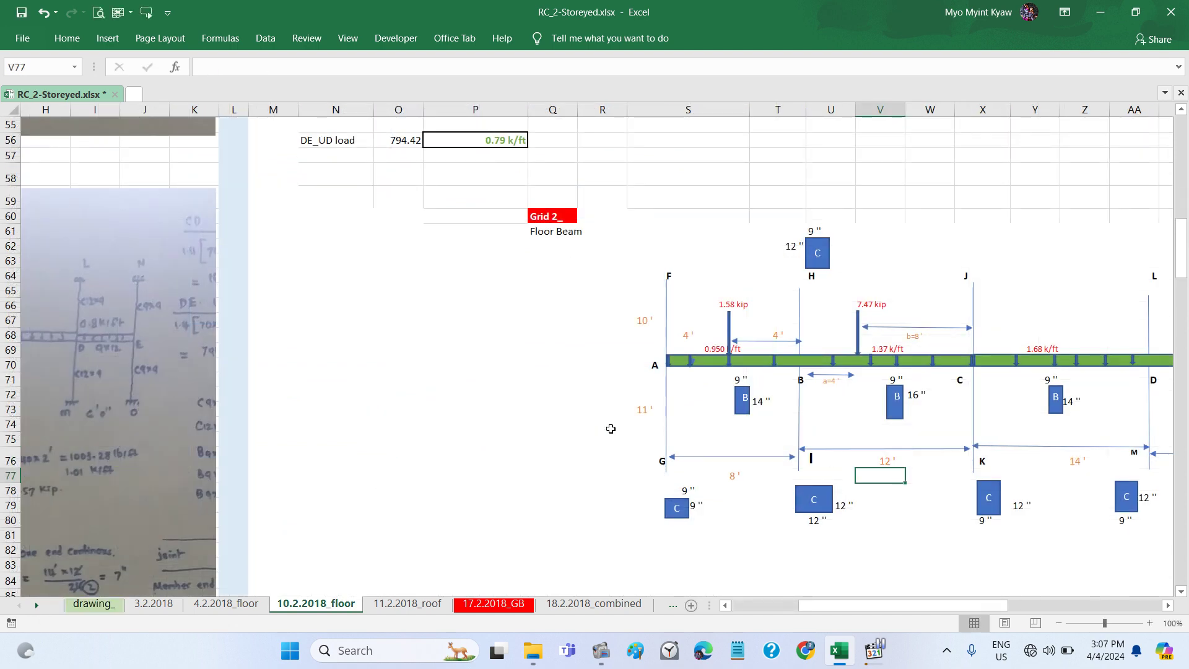
Step: Link the diagram's 14' span to the 14' dimension on the drawing_ sheet
{"action": "left_click", "coordinate": [1076, 460]}
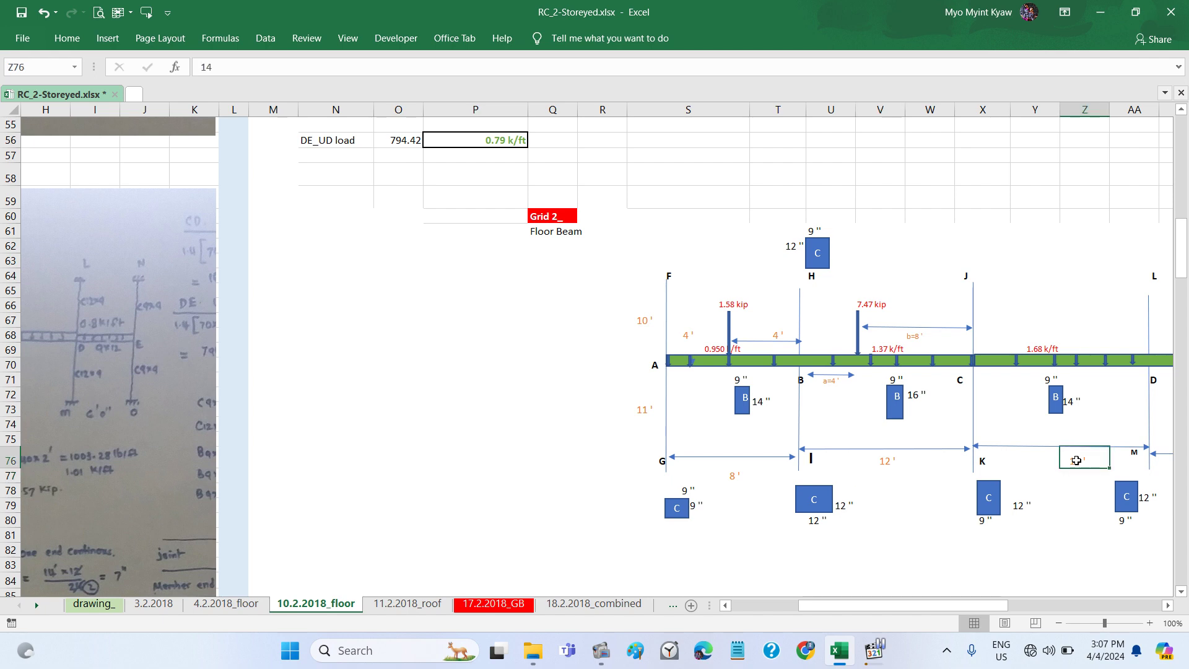
{"action": "type", "text": "="}
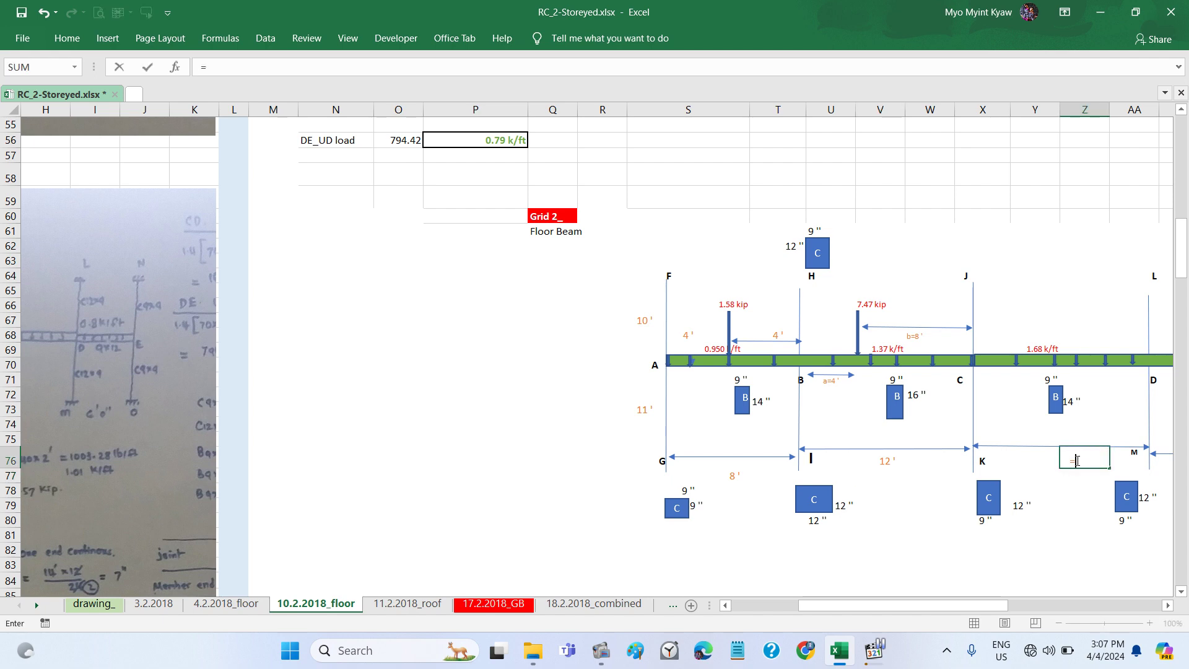
{"action": "left_click", "coordinate": [93, 604]}
{"action": "scroll", "coordinate": [217, 345], "scroll_direction": "up", "scroll_amount": 2}
{"action": "scroll", "coordinate": [216, 345], "scroll_direction": "up", "scroll_amount": 1}
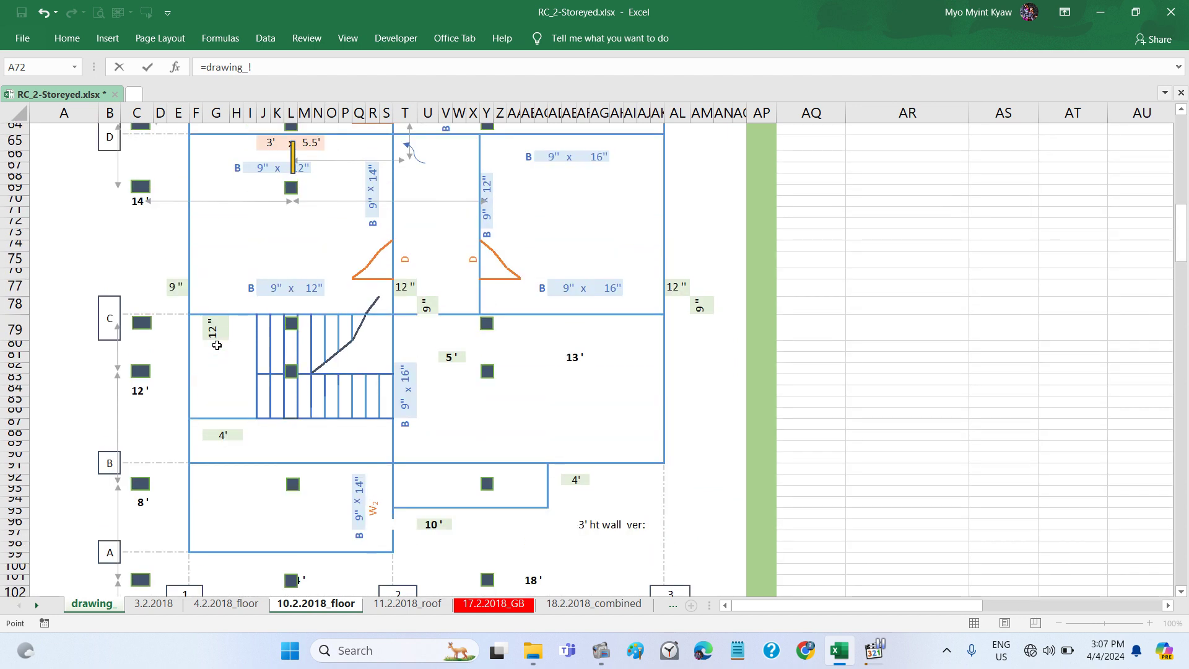
{"action": "scroll", "coordinate": [217, 345], "scroll_direction": "up", "scroll_amount": 1}
{"action": "scroll", "coordinate": [185, 310], "scroll_direction": "up", "scroll_amount": 1}
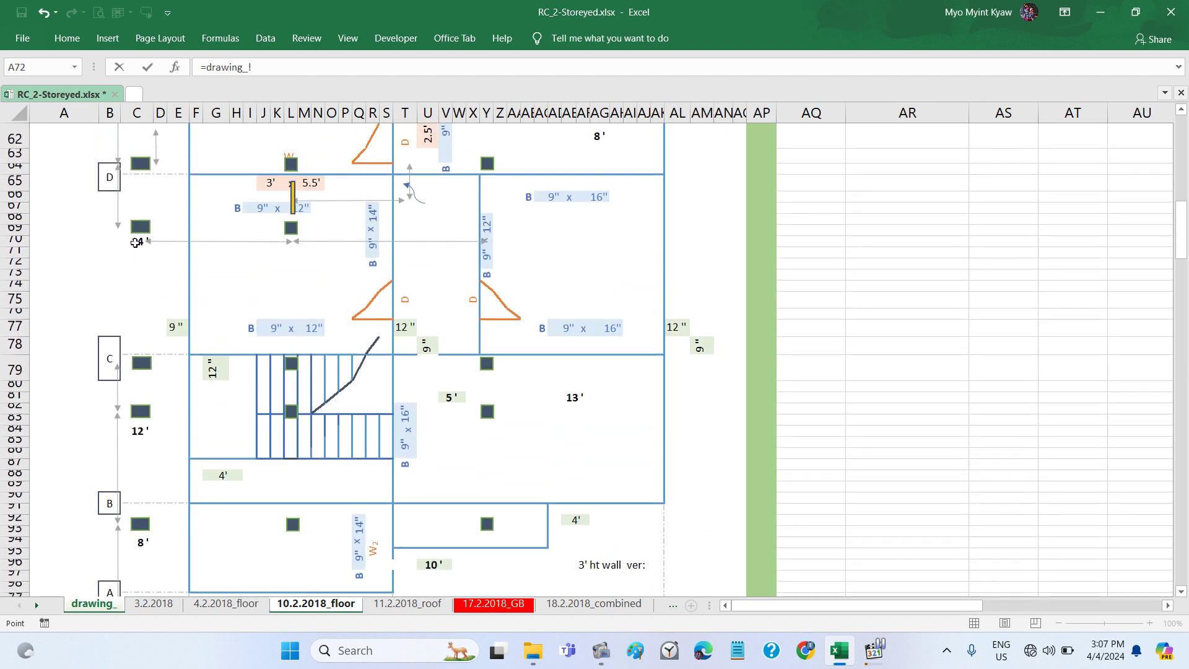
{"action": "left_click", "coordinate": [136, 242]}
{"action": "key", "text": "Return"}
Step: Link the 6' span label in AB77 to cell C61 on the drawing_ sheet
{"action": "scroll", "coordinate": [669, 412], "scroll_direction": "right", "scroll_amount": 5}
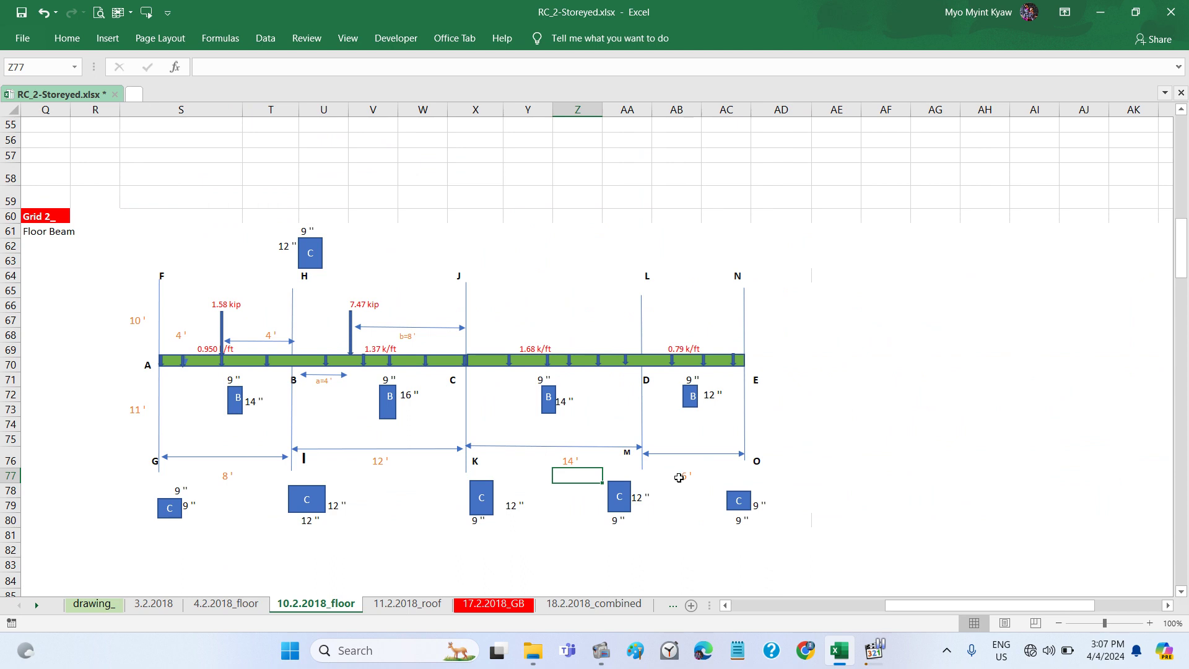
{"action": "left_click", "coordinate": [679, 477]}
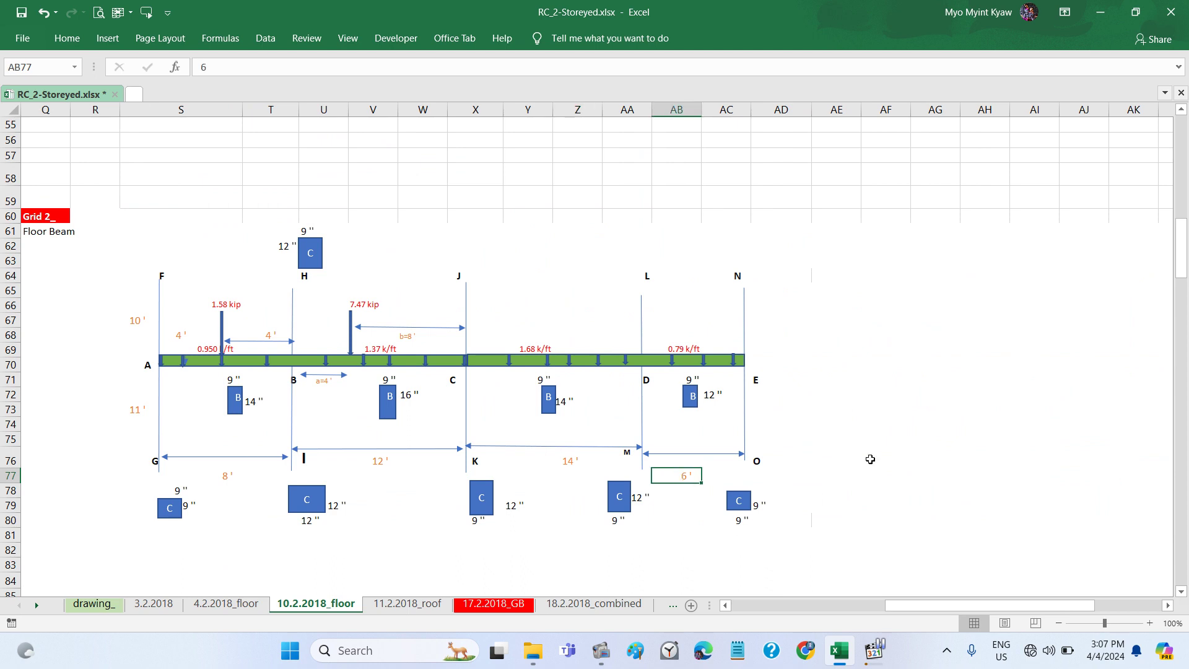
{"action": "type", "text": "="}
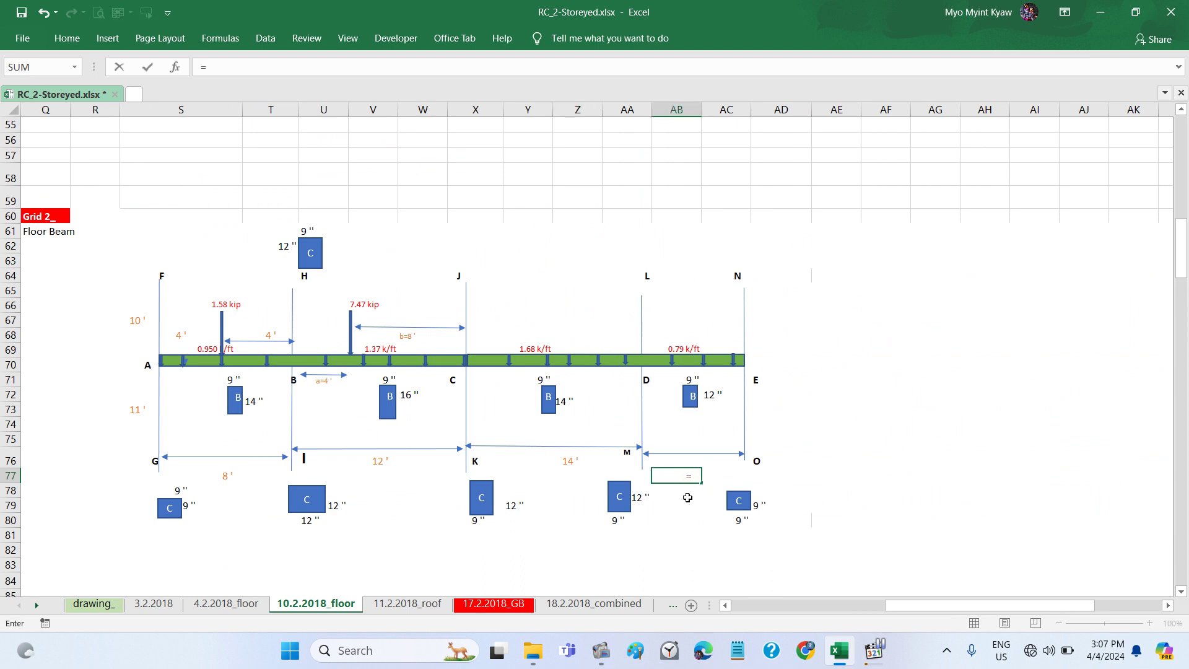
{"action": "left_click", "coordinate": [93, 603]}
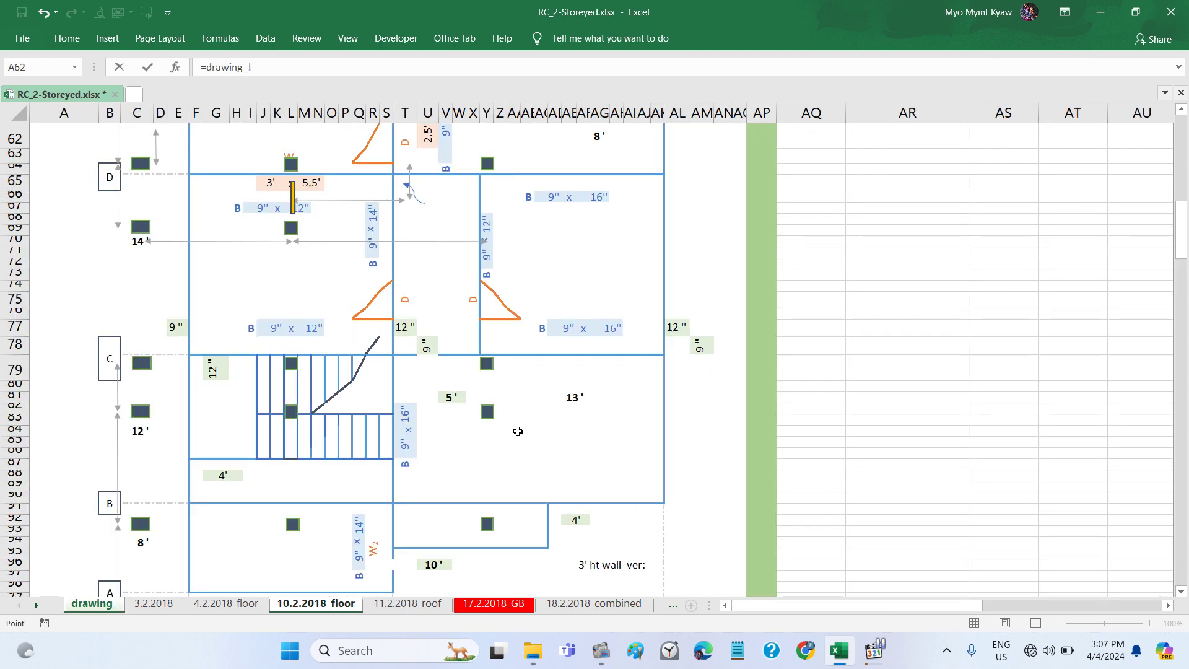
{"action": "scroll", "coordinate": [518, 431], "scroll_direction": "up", "scroll_amount": 3}
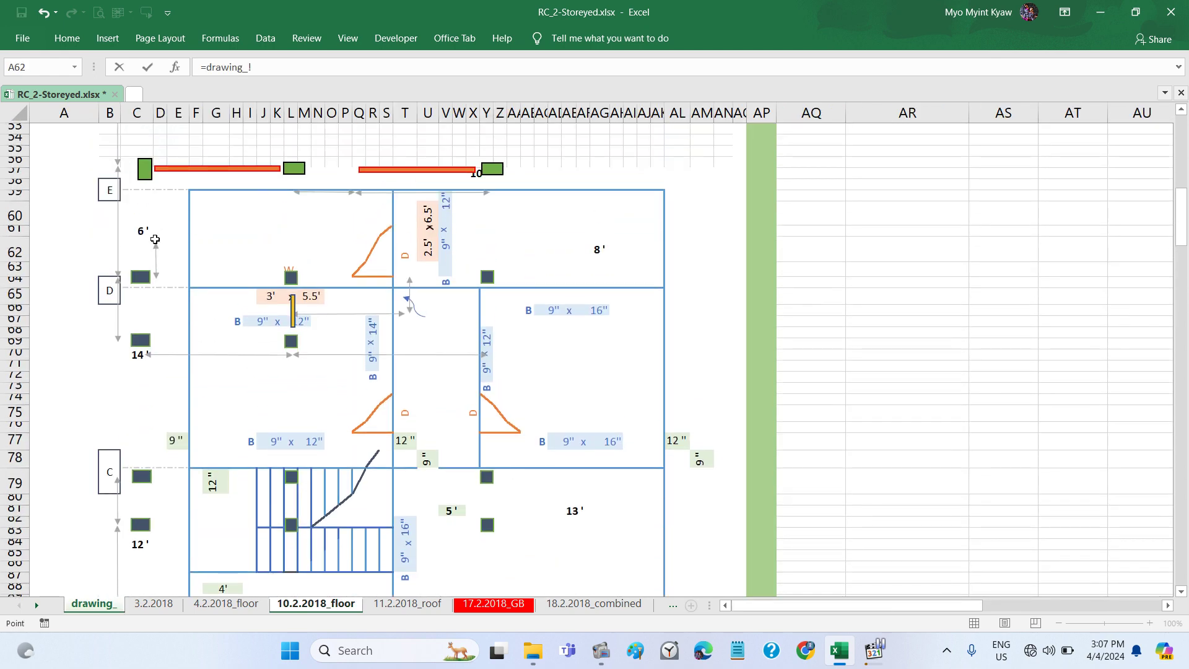
{"action": "left_click", "coordinate": [140, 228]}
{"action": "key", "text": "Return"}
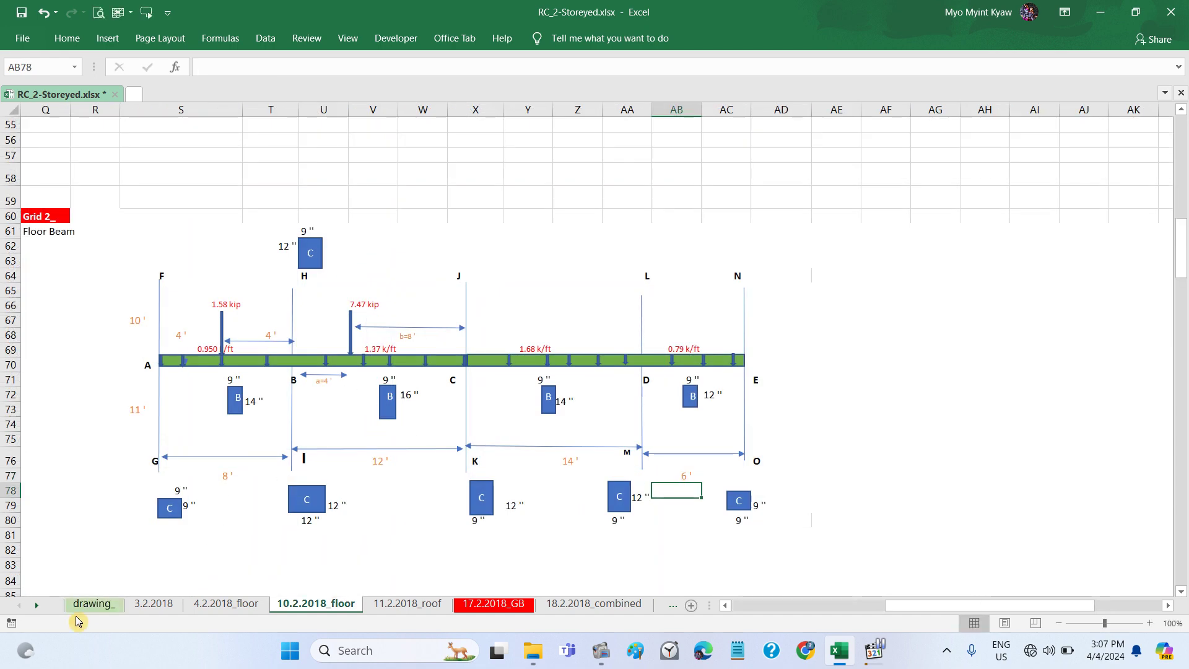
Step: Switch to the drawing_ sheet and scroll up to the top floor plan and door & window table
{"action": "left_click", "coordinate": [93, 604]}
{"action": "scroll", "coordinate": [303, 475], "scroll_direction": "down", "scroll_amount": 1}
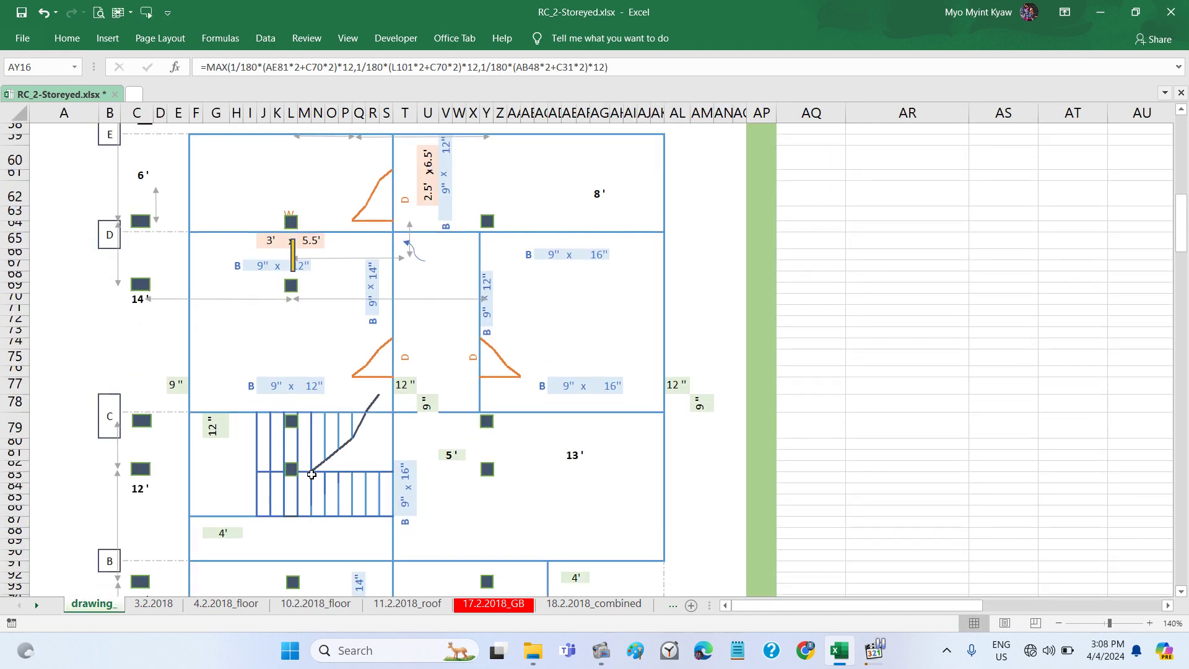
{"action": "scroll", "coordinate": [307, 475], "scroll_direction": "down", "scroll_amount": 3}
{"action": "scroll", "coordinate": [311, 475], "scroll_direction": "down", "scroll_amount": 2}
{"action": "scroll", "coordinate": [311, 474], "scroll_direction": "down", "scroll_amount": 1}
{"action": "scroll", "coordinate": [311, 475], "scroll_direction": "down", "scroll_amount": 1}
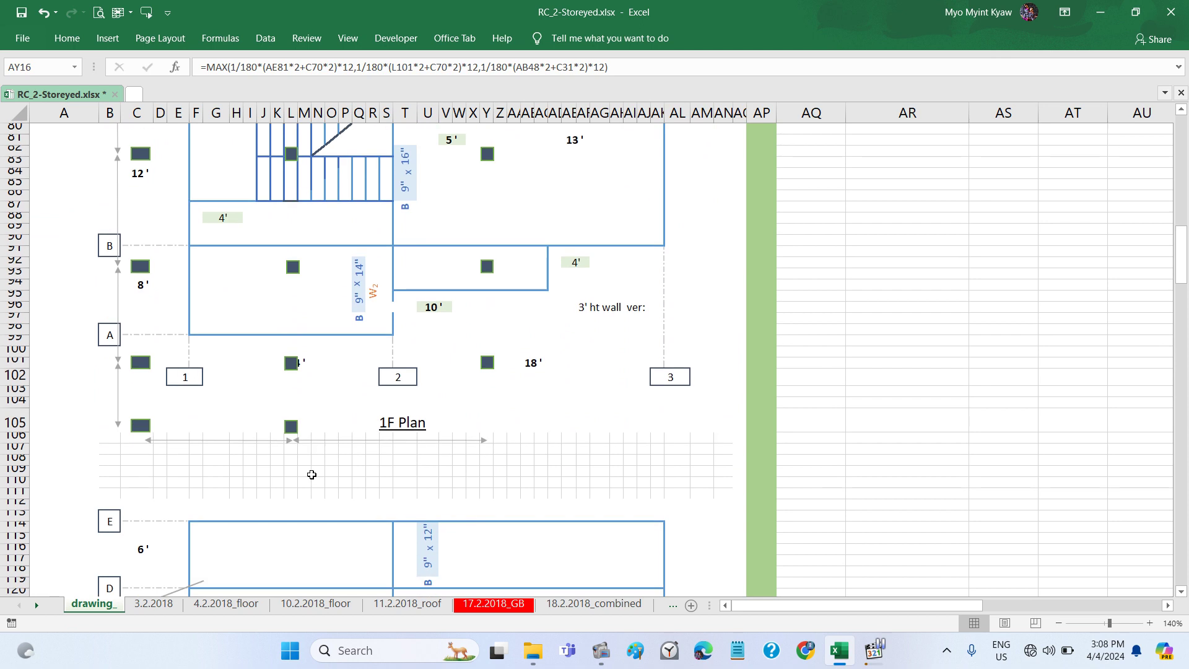
{"action": "scroll", "coordinate": [312, 474], "scroll_direction": "up", "scroll_amount": 1}
{"action": "scroll", "coordinate": [312, 475], "scroll_direction": "up", "scroll_amount": 1}
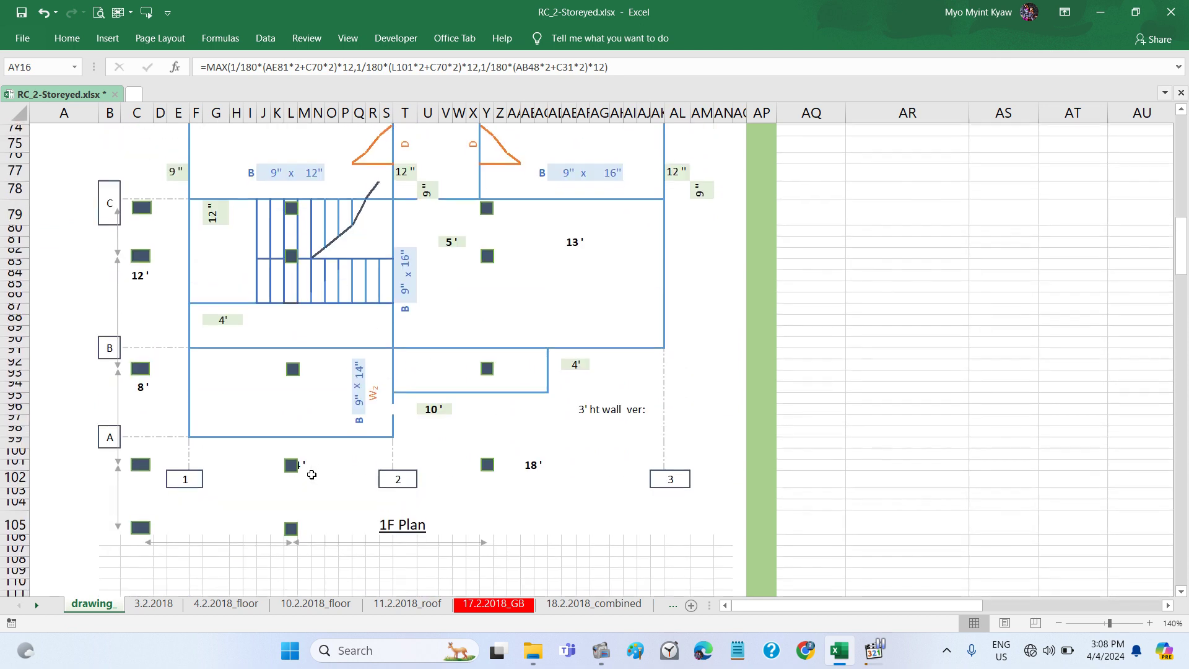
{"action": "scroll", "coordinate": [312, 475], "scroll_direction": "up", "scroll_amount": 1}
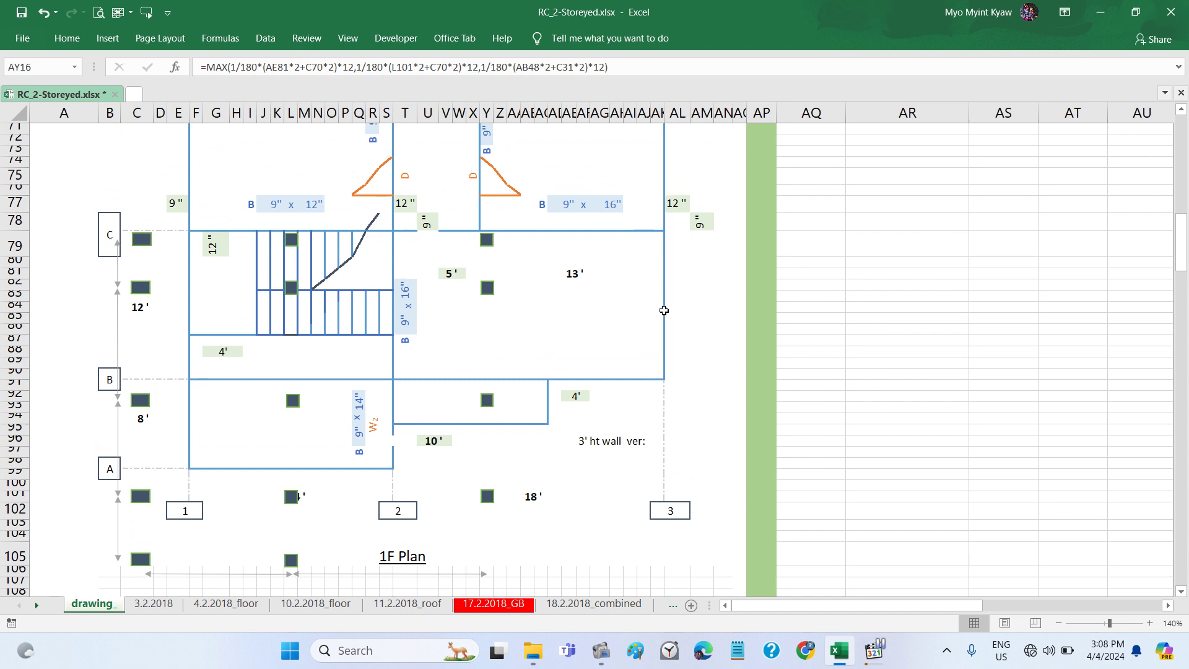
{"action": "scroll", "coordinate": [700, 395], "scroll_direction": "up", "scroll_amount": 1}
{"action": "scroll", "coordinate": [700, 395], "scroll_direction": "up", "scroll_amount": 1}
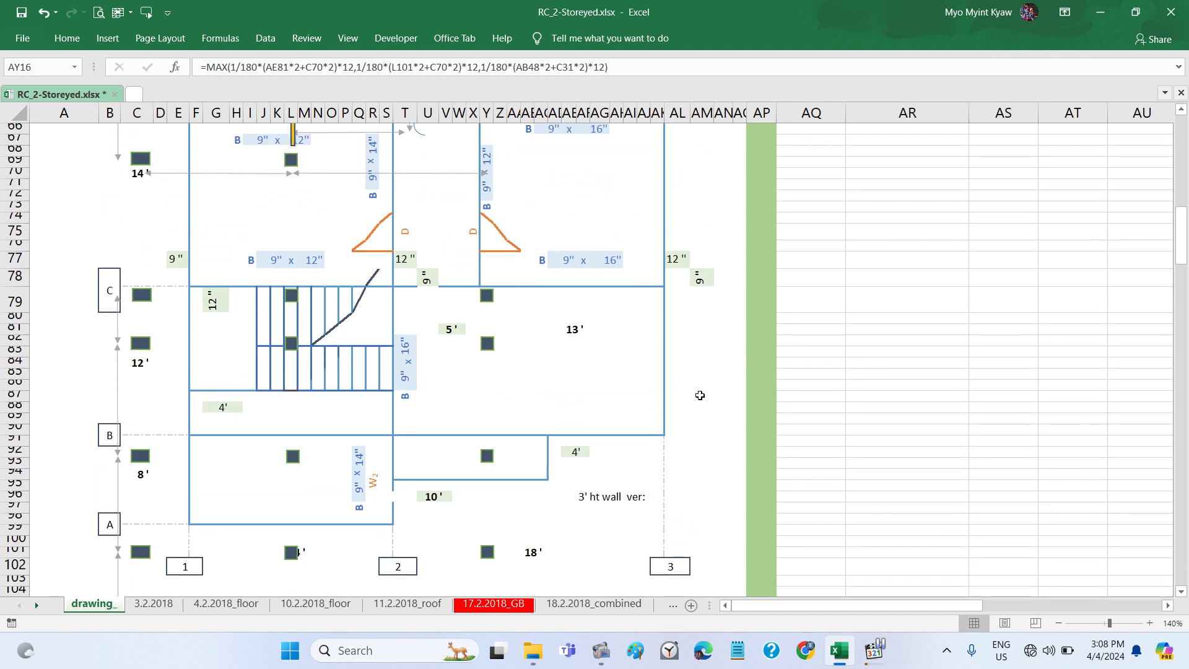
{"action": "scroll", "coordinate": [700, 395], "scroll_direction": "up", "scroll_amount": 1}
{"action": "scroll", "coordinate": [700, 395], "scroll_direction": "up", "scroll_amount": 1}
{"action": "scroll", "coordinate": [700, 395], "scroll_direction": "up", "scroll_amount": 1}
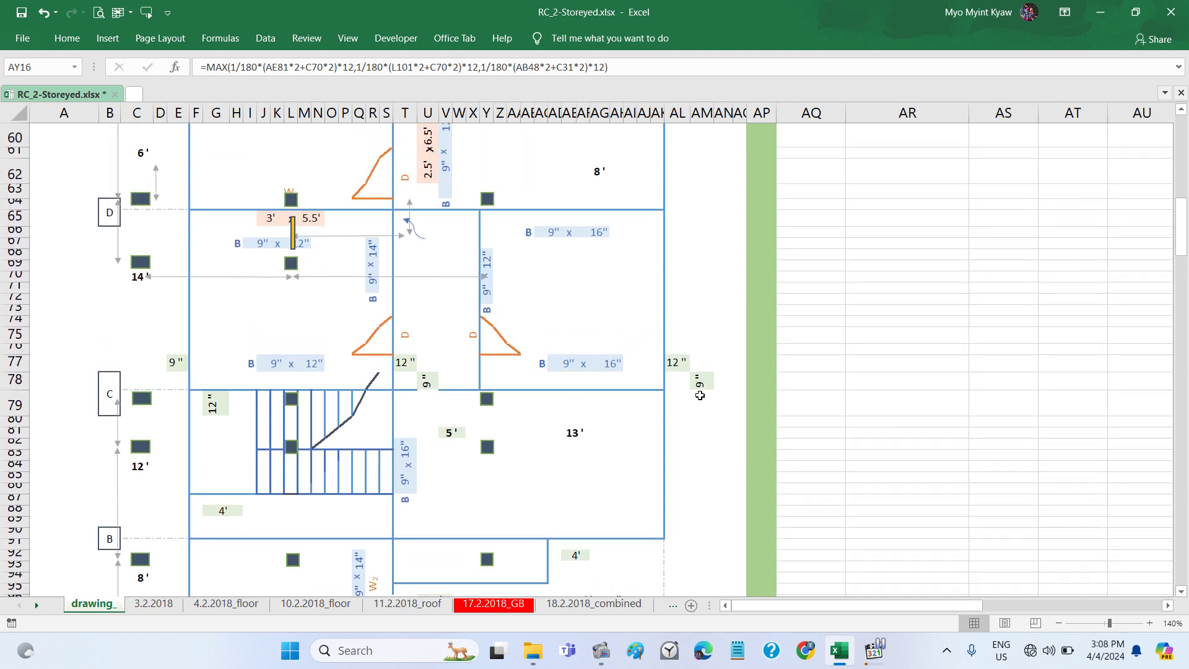
{"action": "scroll", "coordinate": [700, 395], "scroll_direction": "up", "scroll_amount": 2}
{"action": "scroll", "coordinate": [700, 395], "scroll_direction": "up", "scroll_amount": 3}
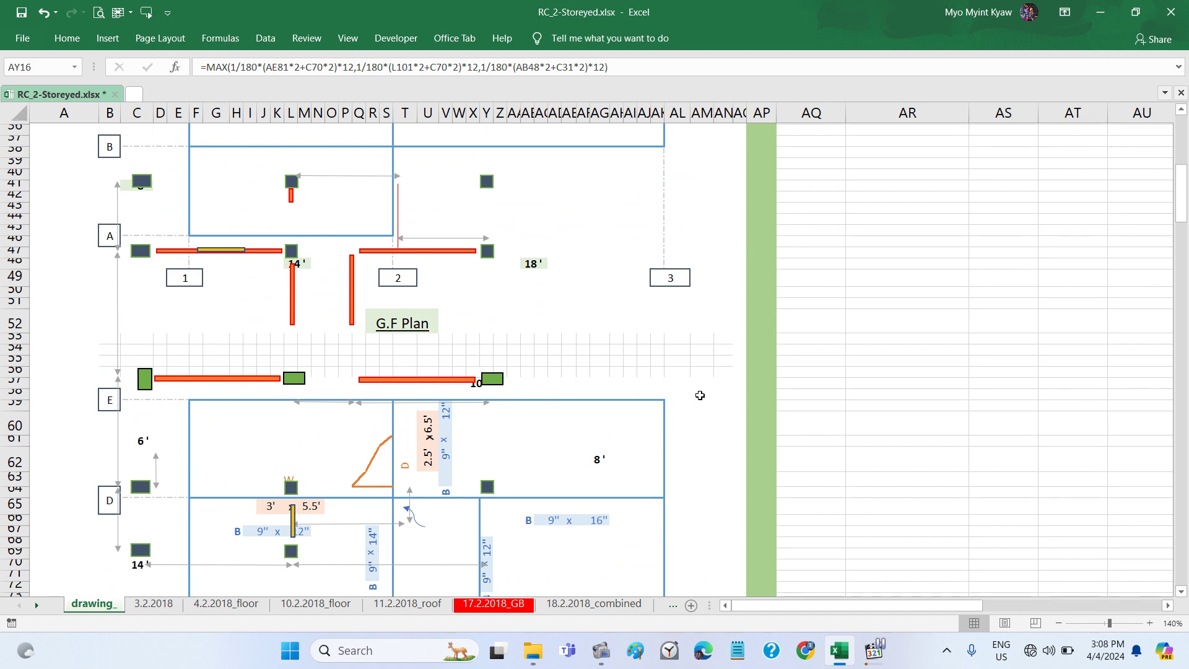
{"action": "scroll", "coordinate": [700, 395], "scroll_direction": "up", "scroll_amount": 3}
{"action": "scroll", "coordinate": [700, 396], "scroll_direction": "up", "scroll_amount": 2}
{"action": "scroll", "coordinate": [700, 395], "scroll_direction": "up", "scroll_amount": 6}
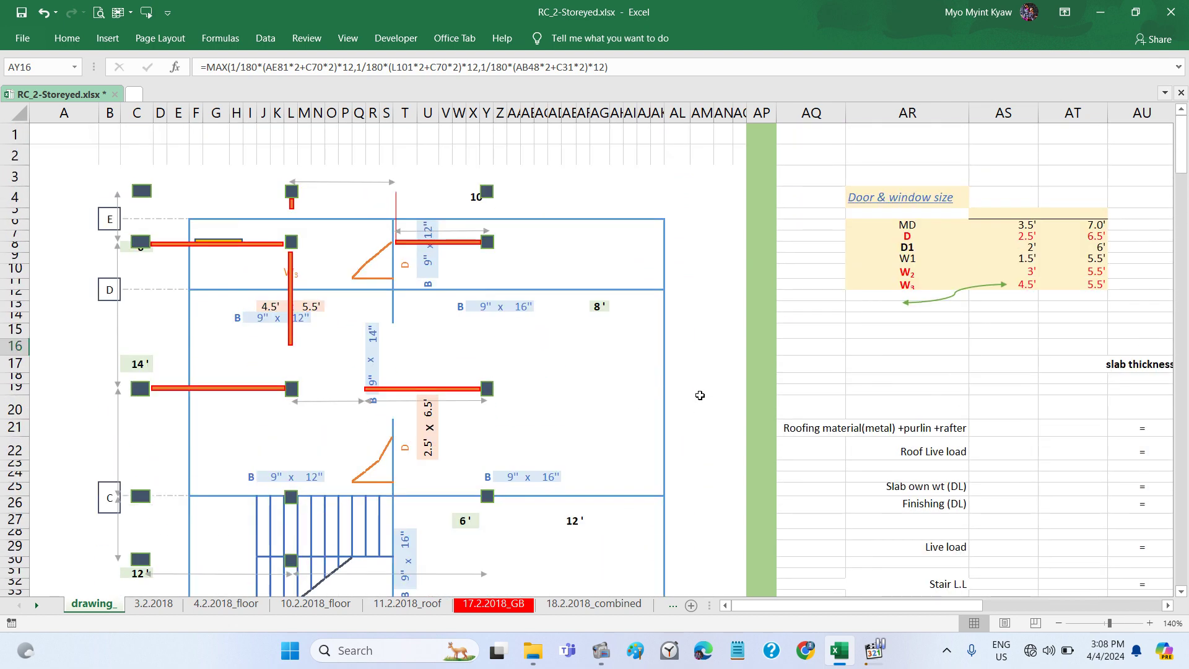
Step: Briefly check the system quick settings and project folder, then return to the drawing_ sheet
{"action": "left_click", "coordinate": [700, 396]}
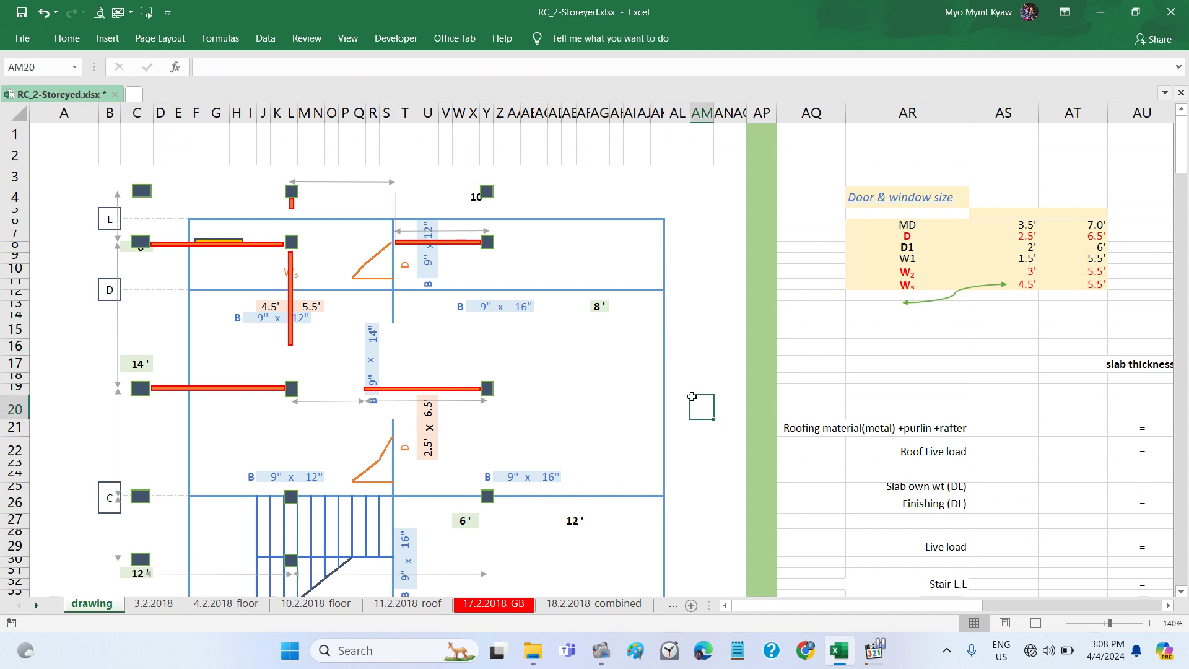
{"action": "left_click", "coordinate": [716, 205]}
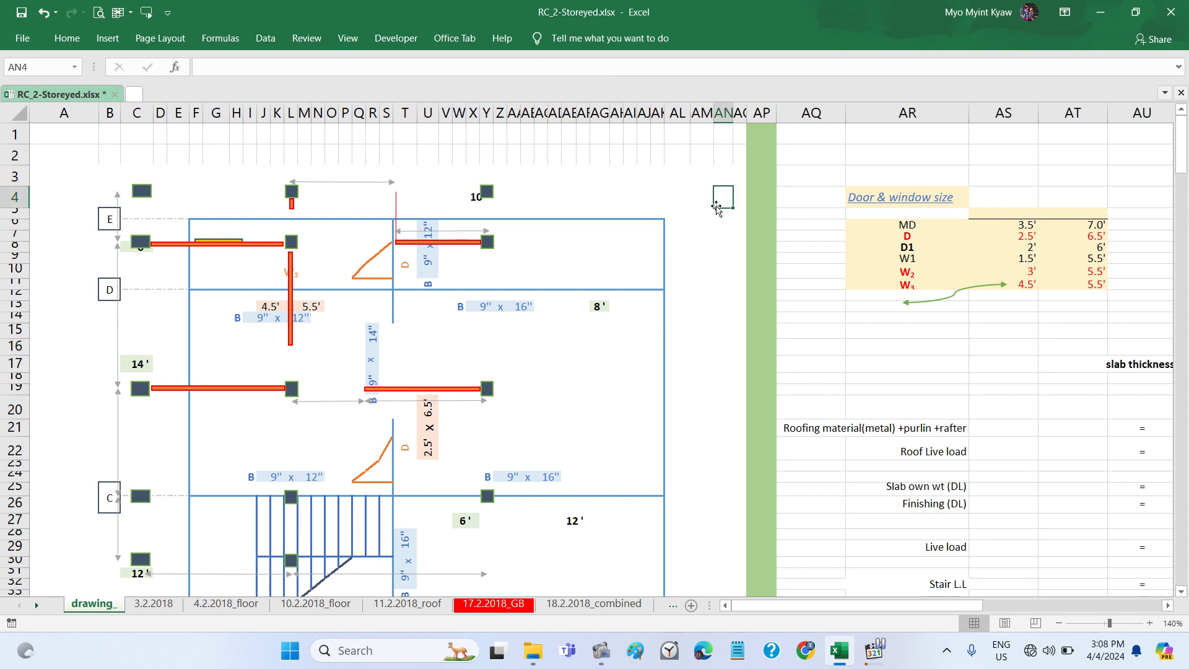
{"action": "scroll", "coordinate": [675, 414], "scroll_direction": "down", "scroll_amount": 1}
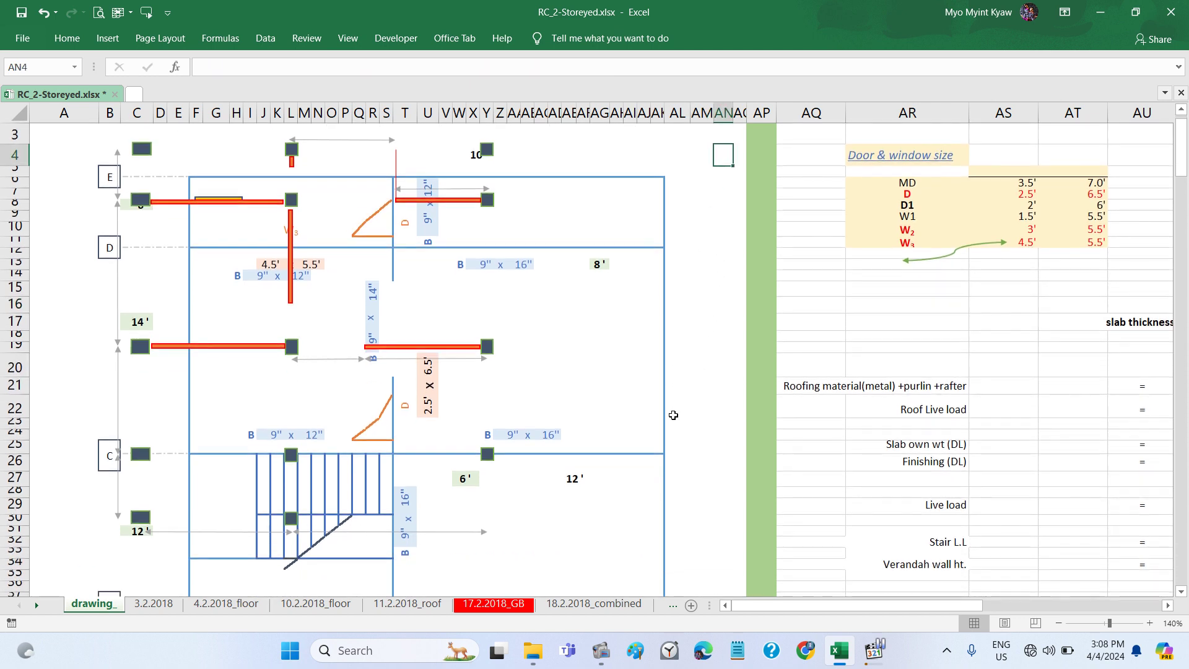
{"action": "left_click", "coordinate": [1074, 667]}
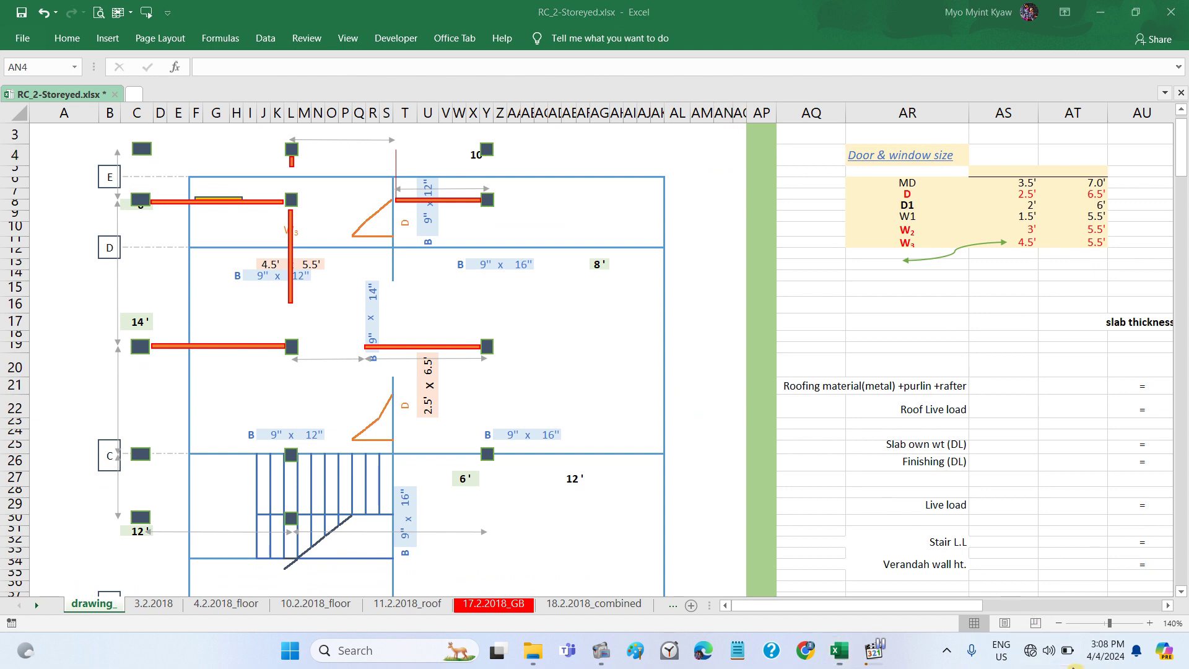
{"action": "left_click", "coordinate": [1074, 666]}
{"action": "key", "text": "alt+Tab"}
{"action": "scroll", "coordinate": [488, 326], "scroll_direction": "down", "scroll_amount": 1}
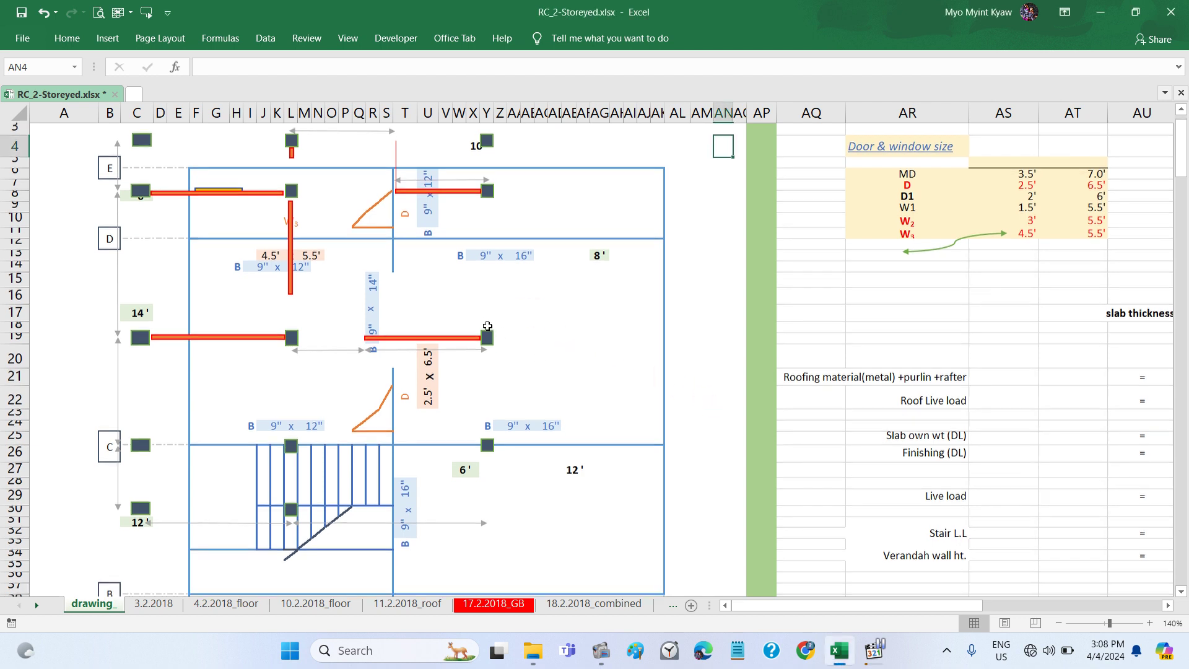
{"action": "scroll", "coordinate": [487, 325], "scroll_direction": "down", "scroll_amount": 2}
{"action": "scroll", "coordinate": [487, 326], "scroll_direction": "down", "scroll_amount": 1}
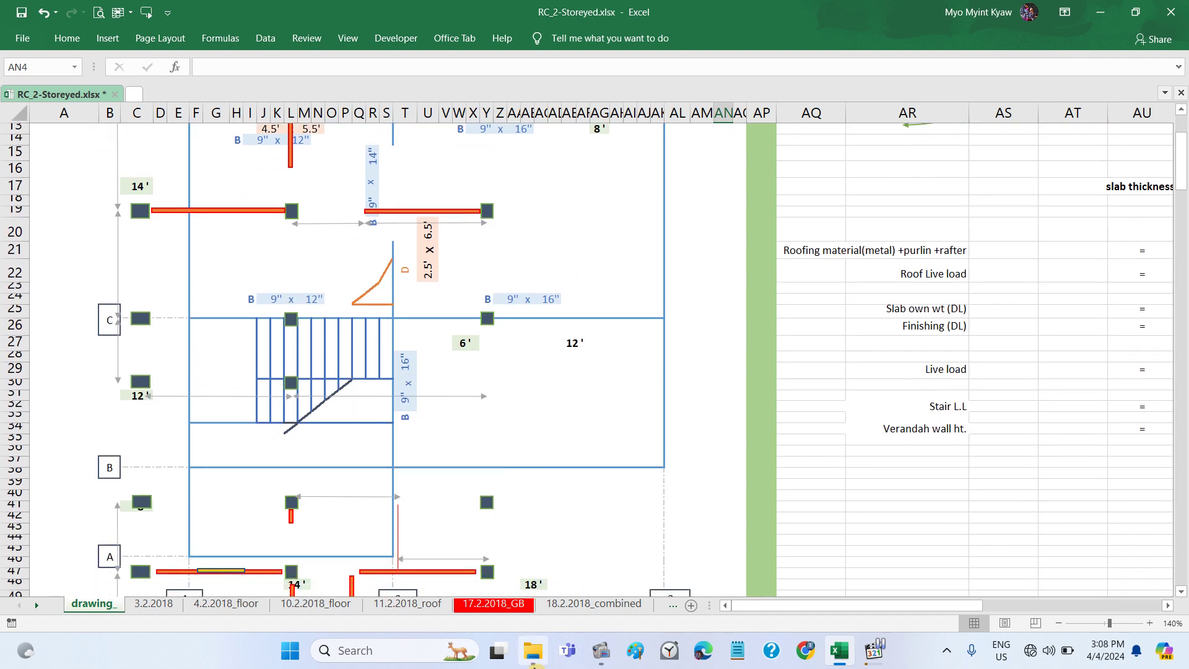
{"action": "left_click", "coordinate": [533, 661]}
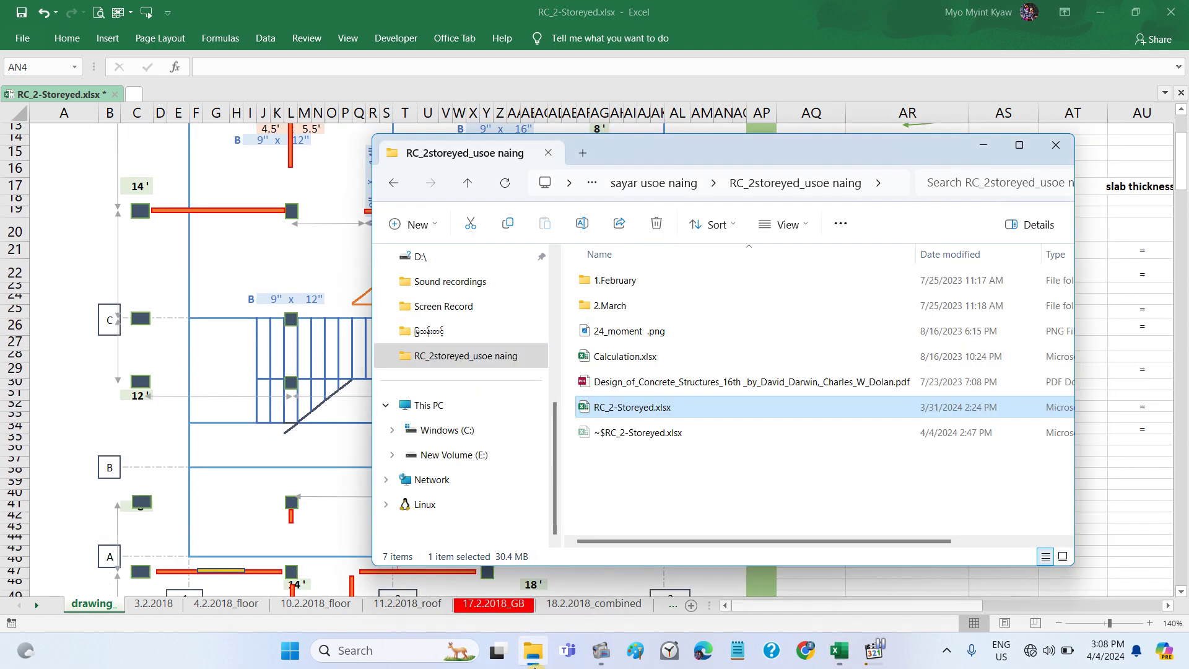
{"action": "key", "text": "alt+Tab"}
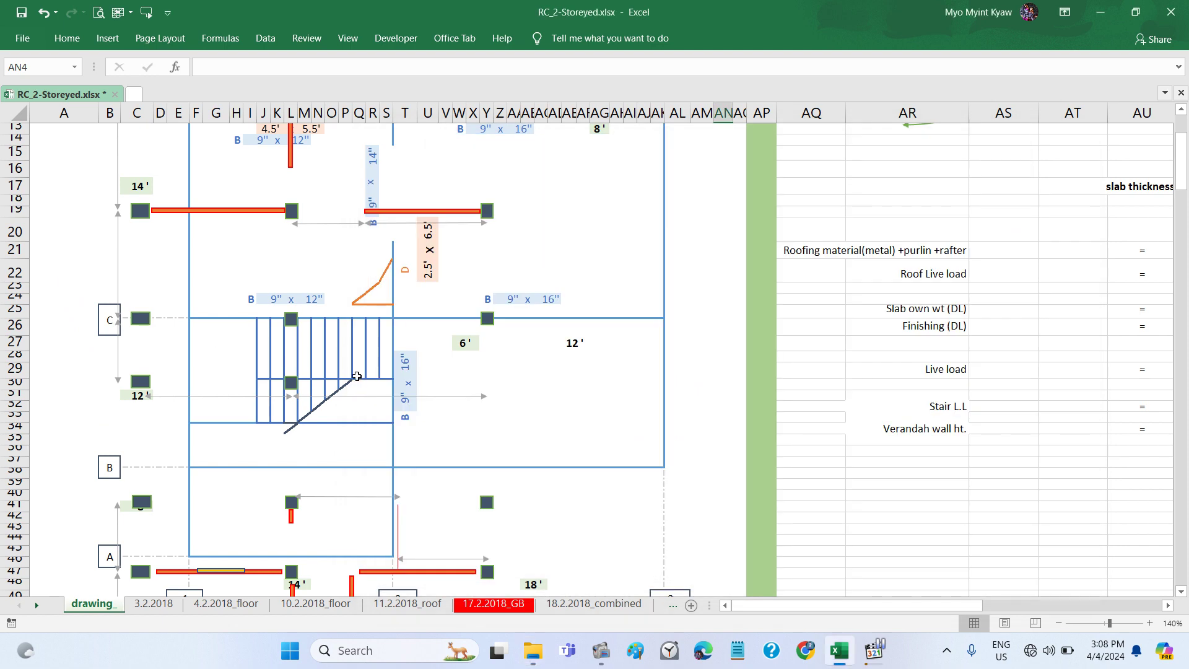
{"action": "scroll", "coordinate": [359, 372], "scroll_direction": "up", "scroll_amount": 4}
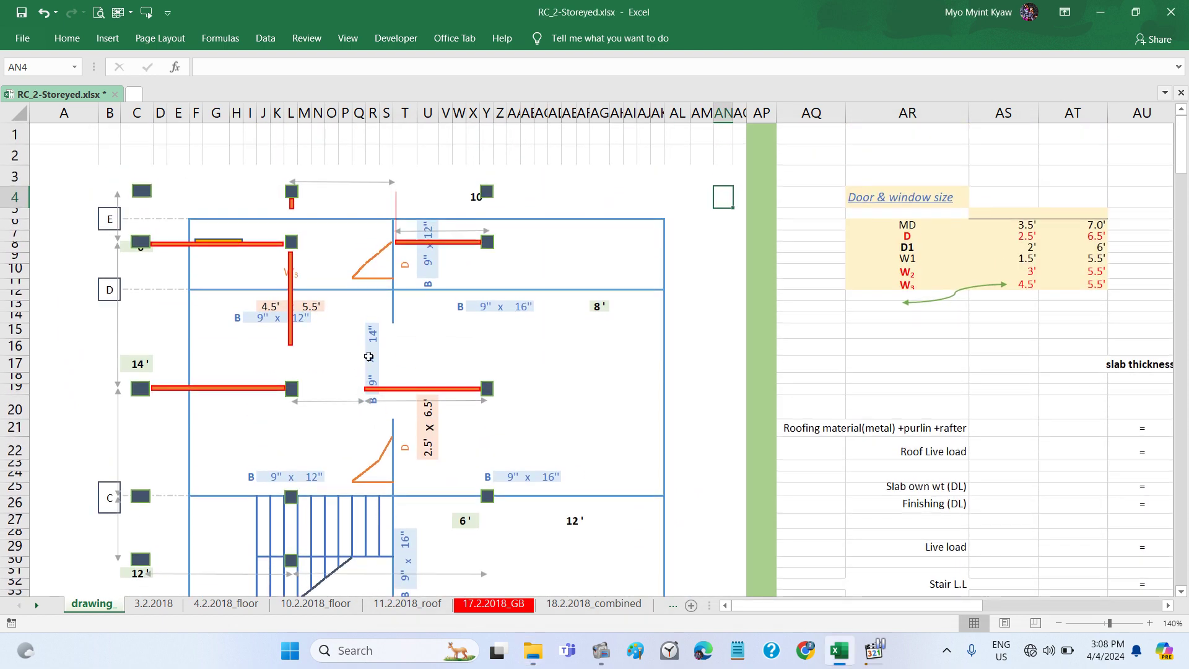
{"action": "left_click", "coordinate": [454, 244]}
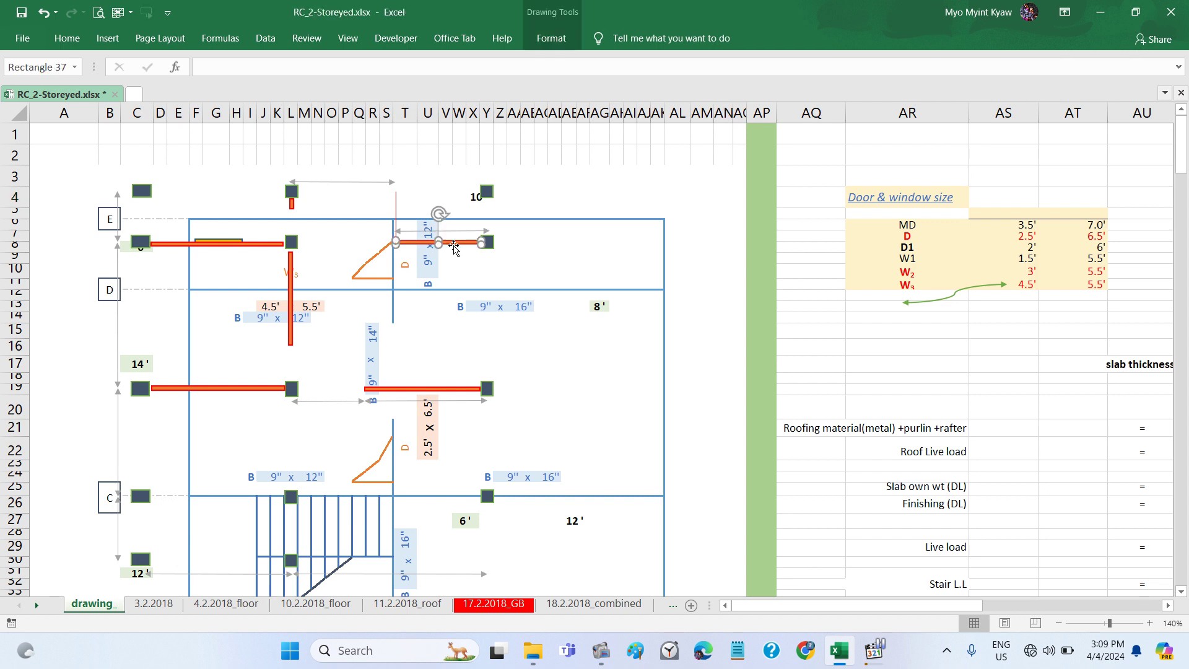
{"action": "scroll", "coordinate": [1009, 379], "scroll_direction": "right", "scroll_amount": 2}
{"action": "scroll", "coordinate": [1009, 379], "scroll_direction": "right", "scroll_amount": 1}
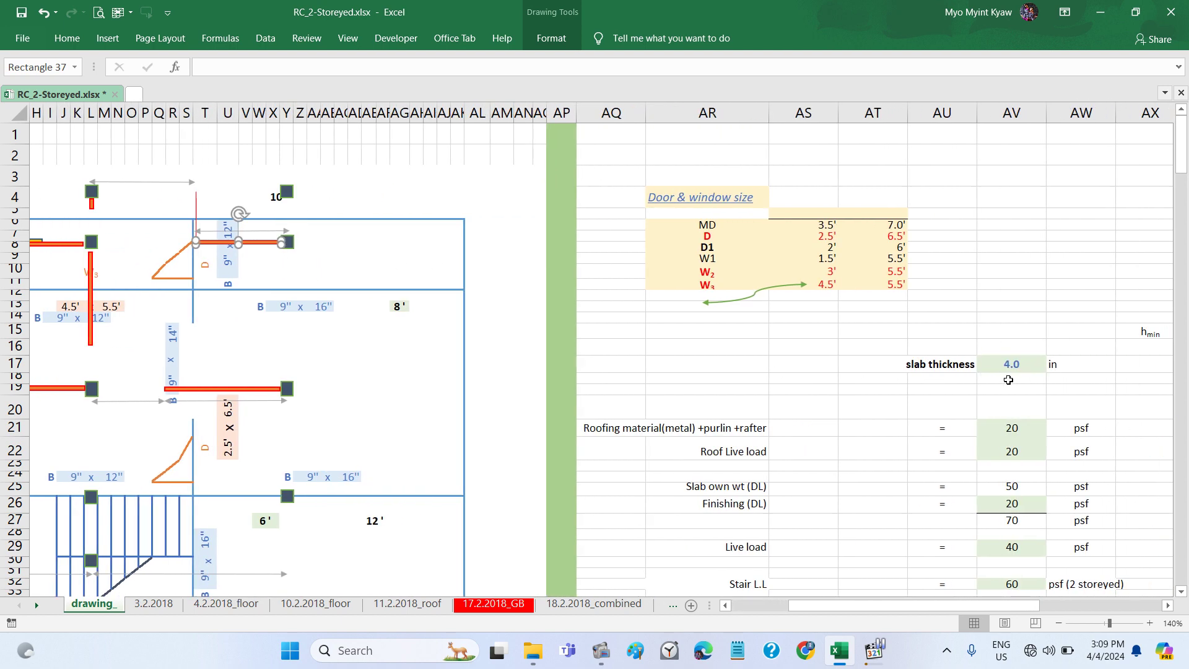
{"action": "scroll", "coordinate": [1008, 379], "scroll_direction": "right", "scroll_amount": 2}
{"action": "scroll", "coordinate": [1008, 380], "scroll_direction": "right", "scroll_amount": 1}
{"action": "scroll", "coordinate": [1009, 380], "scroll_direction": "right", "scroll_amount": 4}
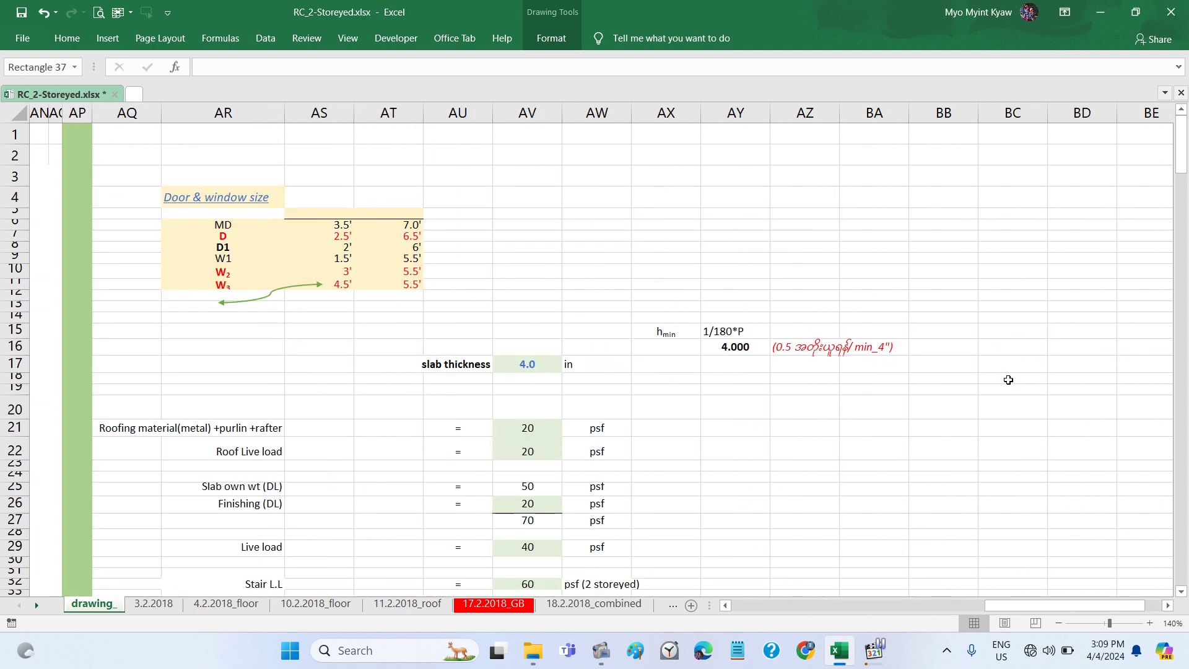
{"action": "scroll", "coordinate": [1009, 380], "scroll_direction": "right", "scroll_amount": 10}
{"action": "scroll", "coordinate": [1008, 380], "scroll_direction": "left", "scroll_amount": 1}
{"action": "scroll", "coordinate": [1009, 380], "scroll_direction": "left", "scroll_amount": 15}
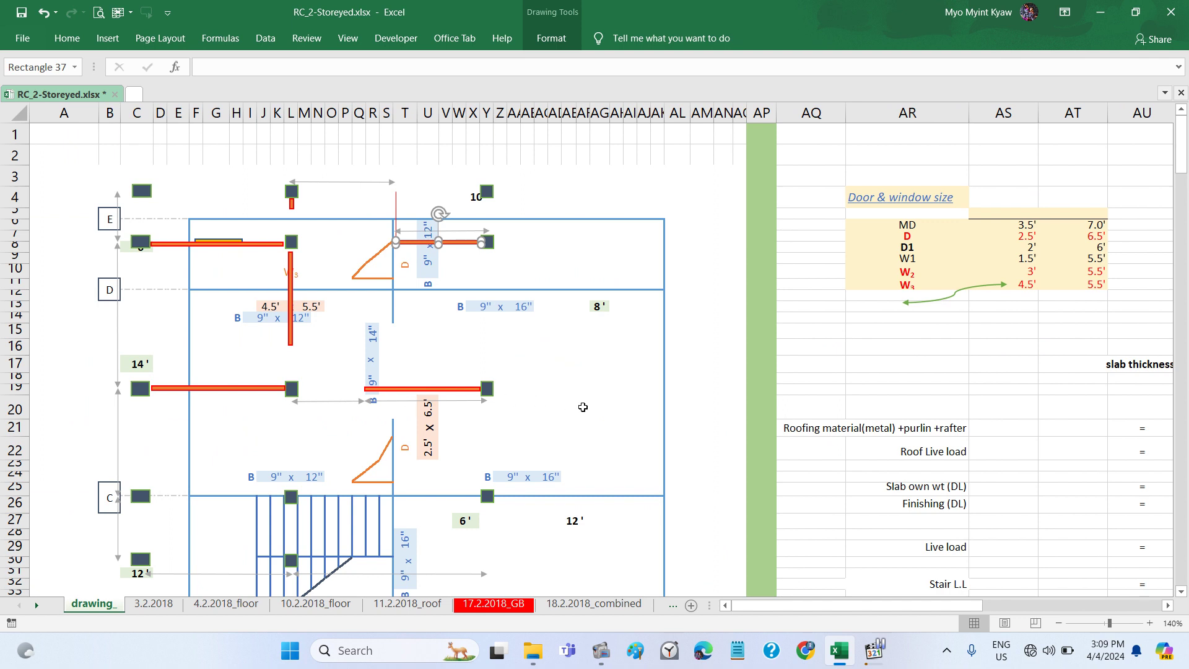
Step: Show Screen Record's control panel over the spreadsheet, leaving the system quick settings closed
{"action": "left_click", "coordinate": [607, 658]}
{"action": "left_click", "coordinate": [519, 524]}
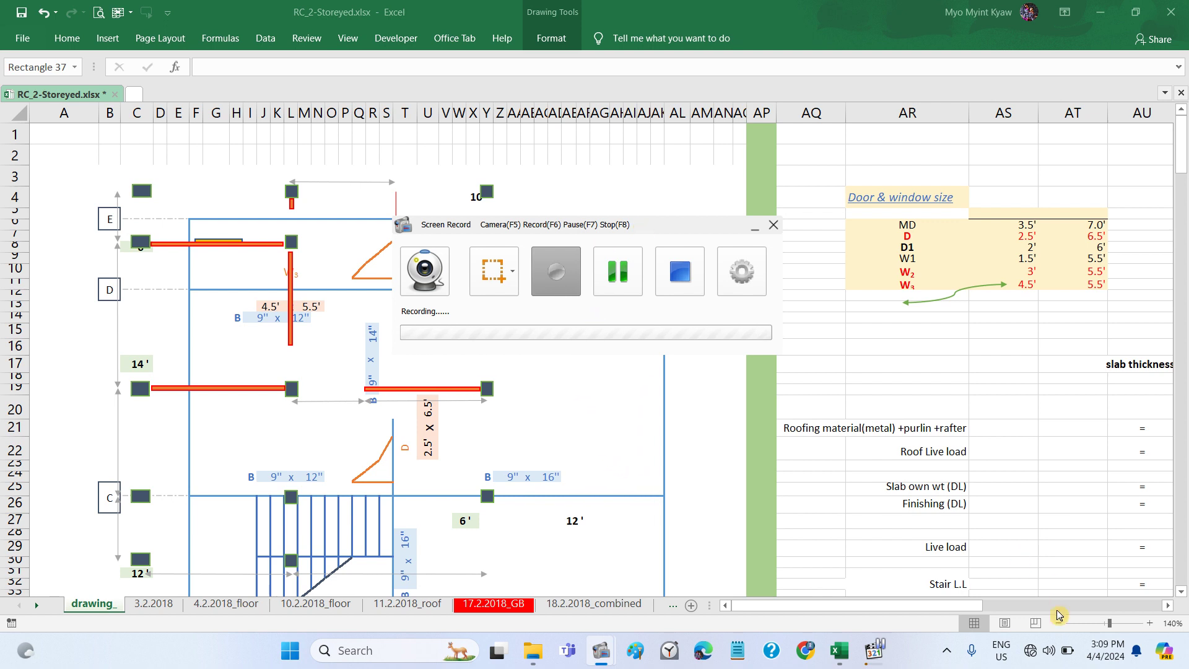
{"action": "left_click", "coordinate": [1053, 656]}
{"action": "left_click", "coordinate": [1053, 657]}
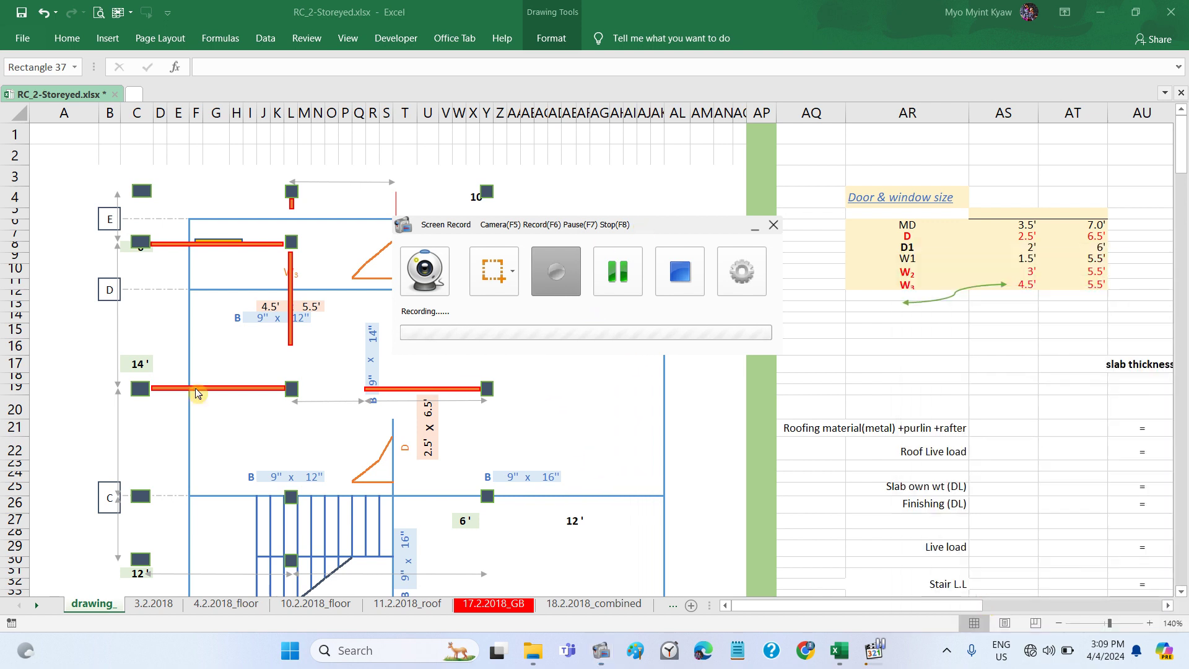